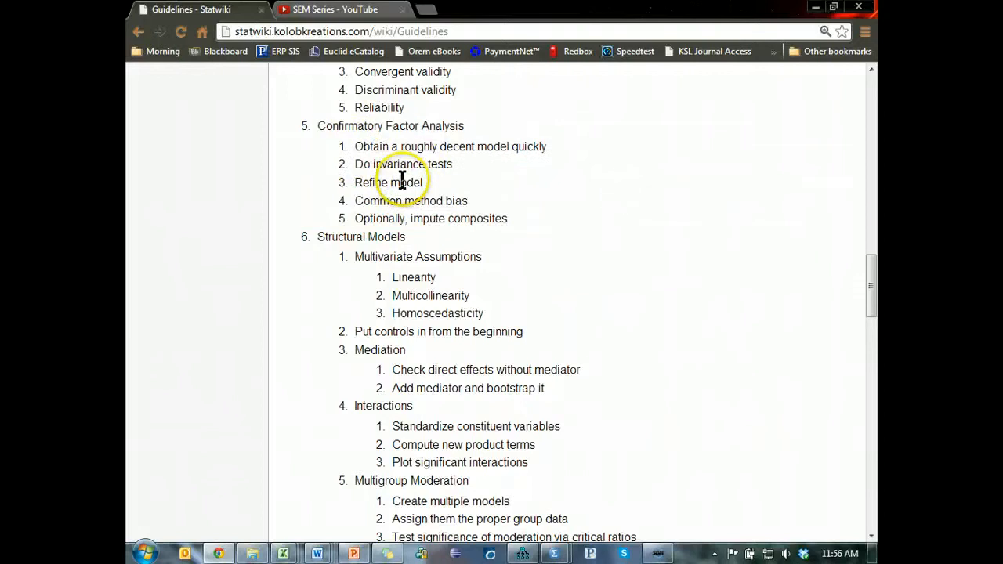
# - Switch to the SPSS Statistics Viewer output and copy the factor analysis Pattern Matrix table
pyautogui.moveTo(353, 147); pyautogui.dragTo(546, 147)
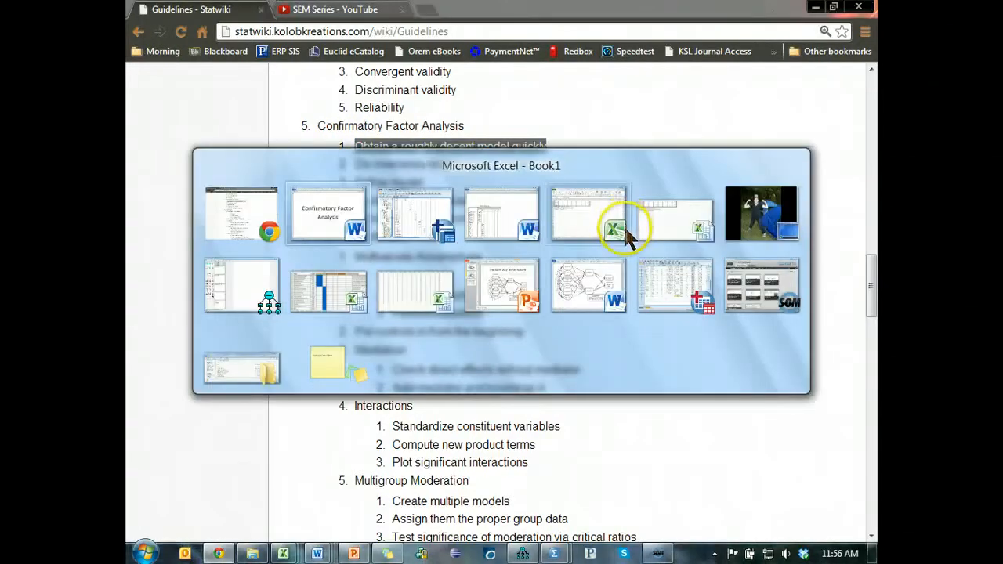
pyautogui.hotkey('alt', 'Tab')
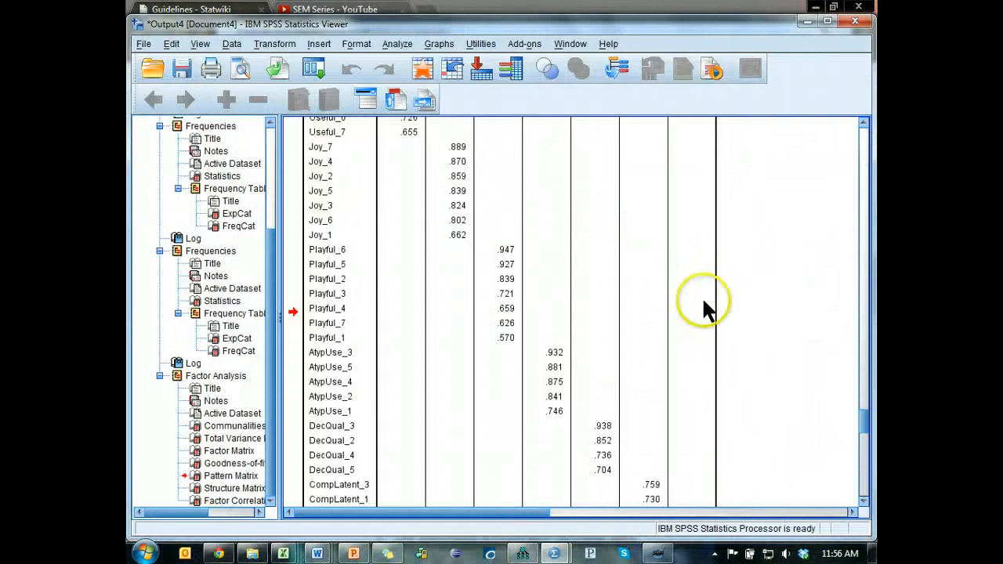
pyautogui.scroll(3, 701, 296)
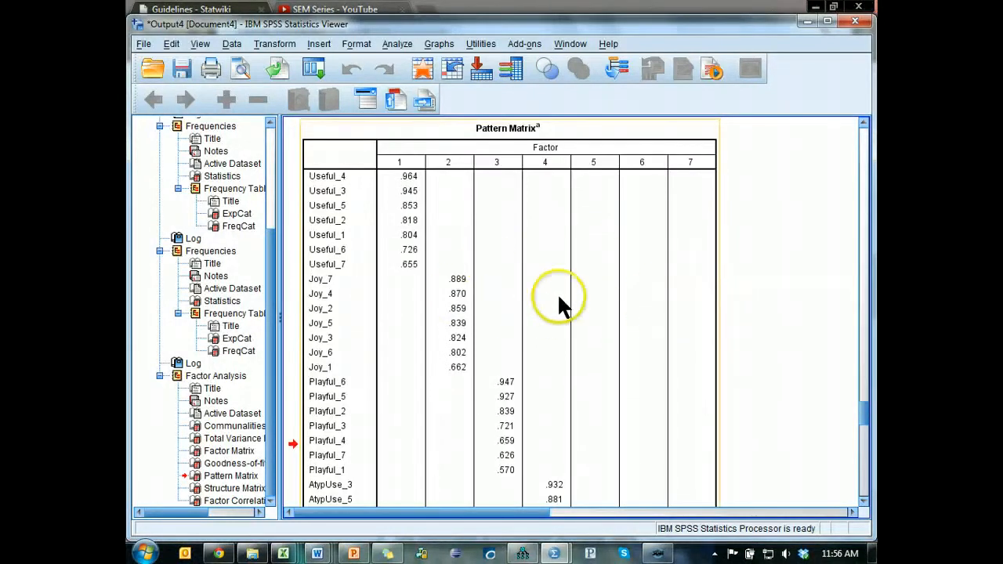
pyautogui.scroll(-3, 557, 302)
pyautogui.scroll(3, 537, 228)
pyautogui.rightClick(537, 233)
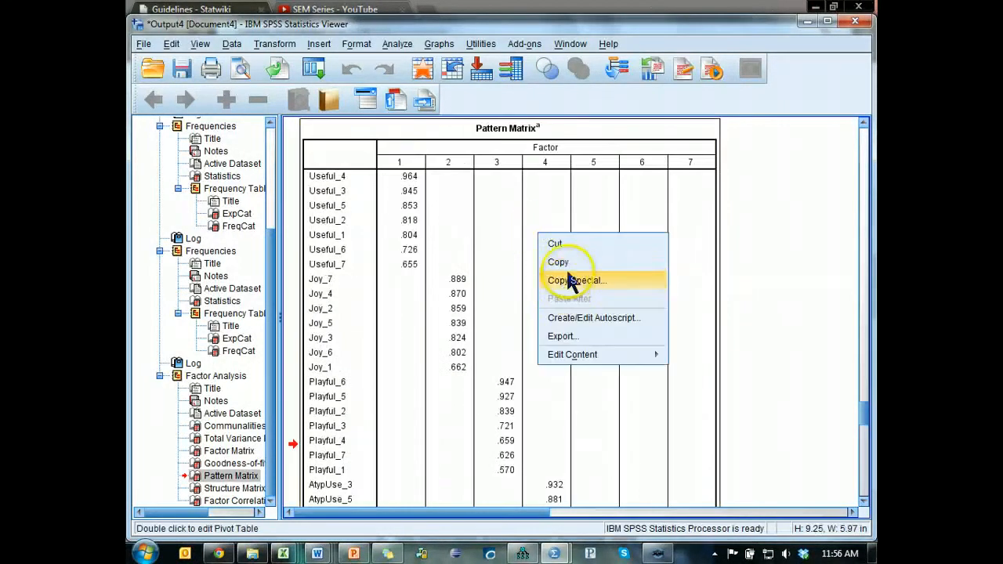
pyautogui.click(569, 259)
# - Switch to Amos and assign YouTube SEM Series.sav as the data file for Group number 1
pyautogui.hotkey('alt', 'Tab')
pyautogui.hotkey('alt', 'Tab')
pyautogui.hotkey('alt', 'Tab')
pyautogui.hotkey('alt', 'Tab')
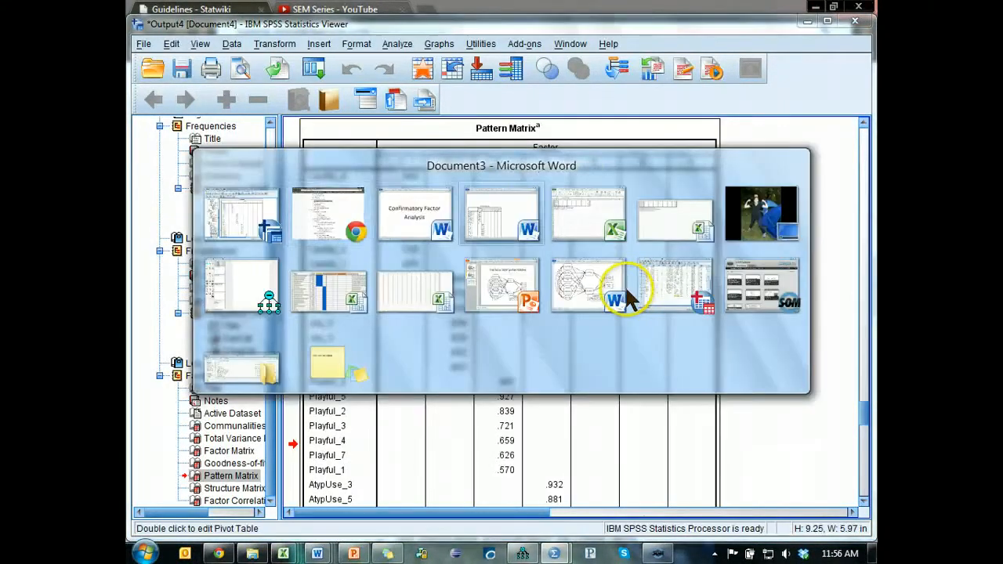
pyautogui.hotkey('alt', 'Tab')
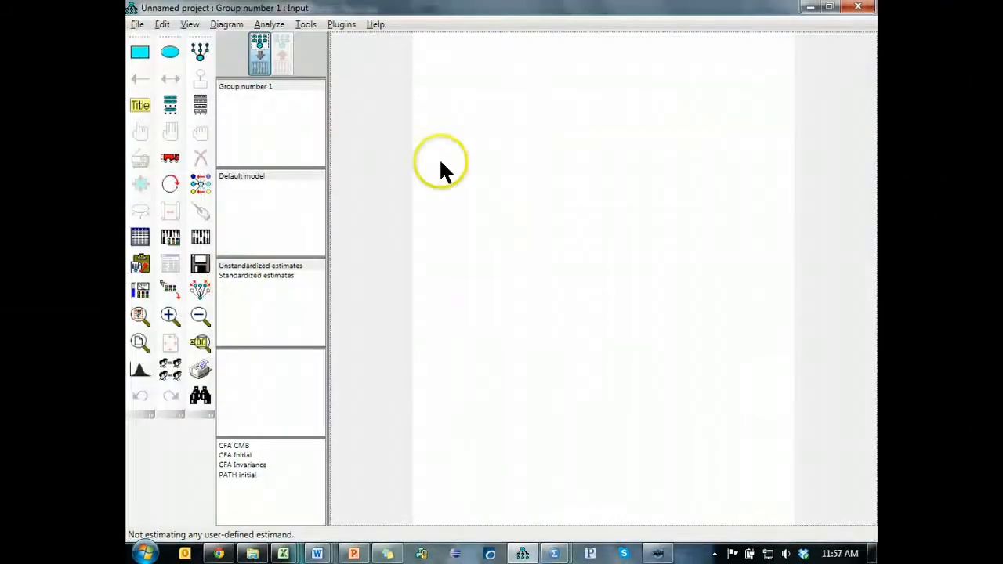
pyautogui.click(140, 236)
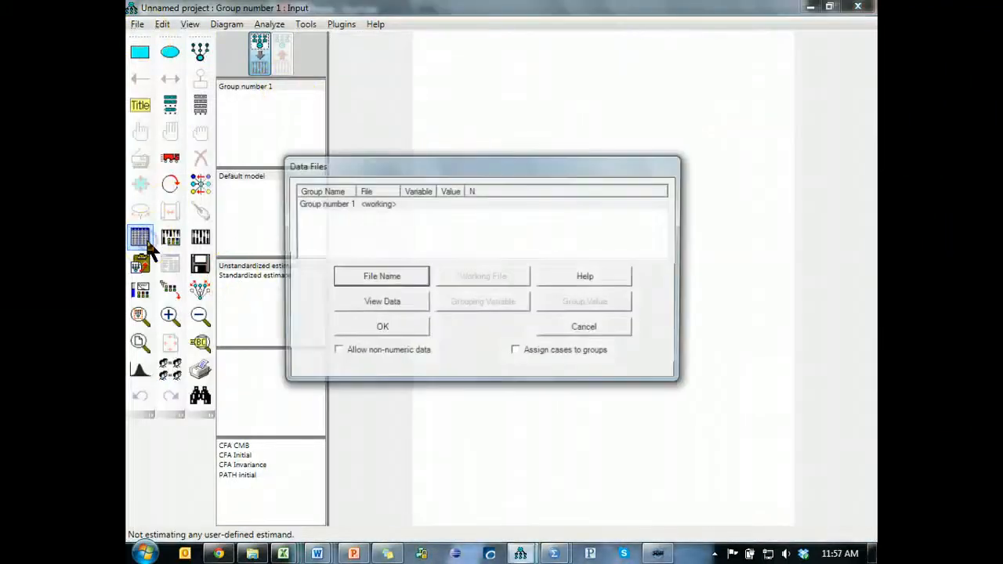
pyautogui.doubleClick(485, 202)
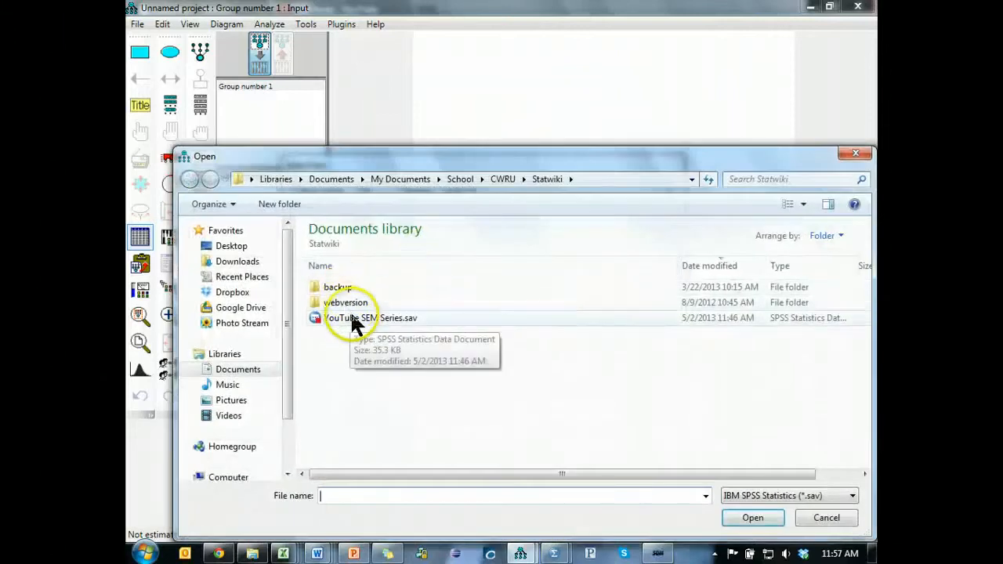
pyautogui.doubleClick(353, 317)
pyautogui.click(408, 329)
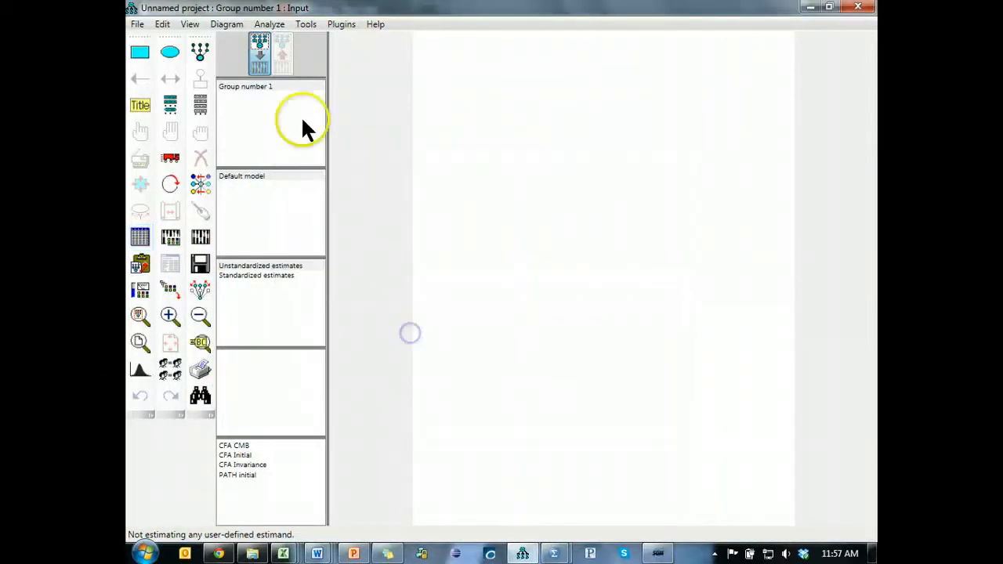
# - Create the factor model diagram from the copied pattern matrix with the Pattern Matrix Model Builder plugin
pyautogui.click(334, 29)
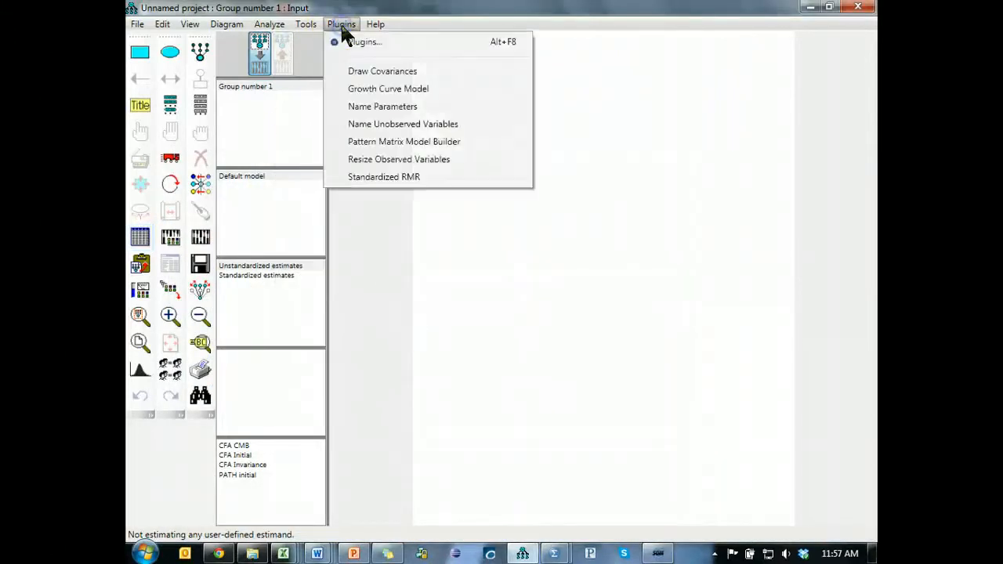
pyautogui.click(480, 142)
pyautogui.hotkey('ctrl', 'v')
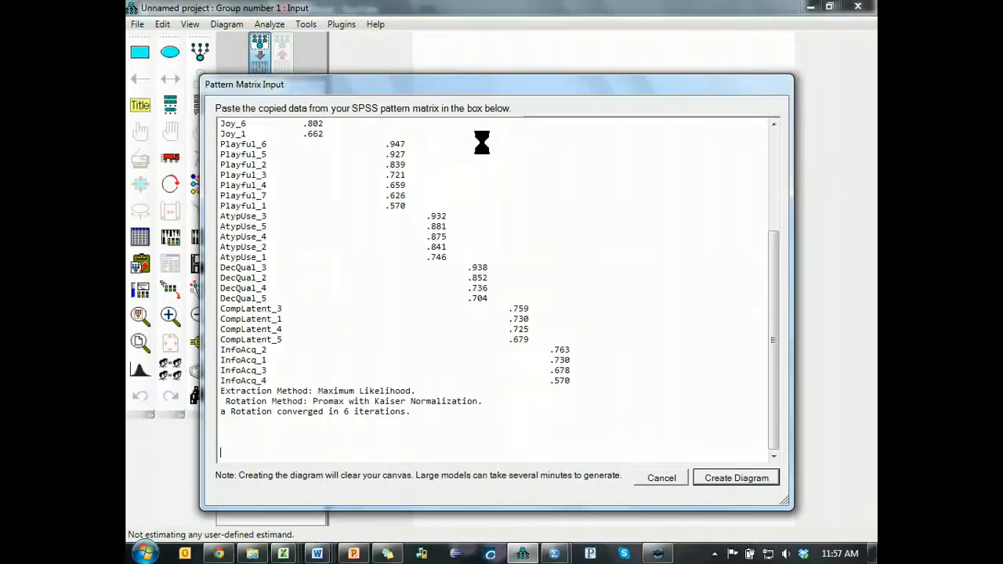
pyautogui.click(721, 480)
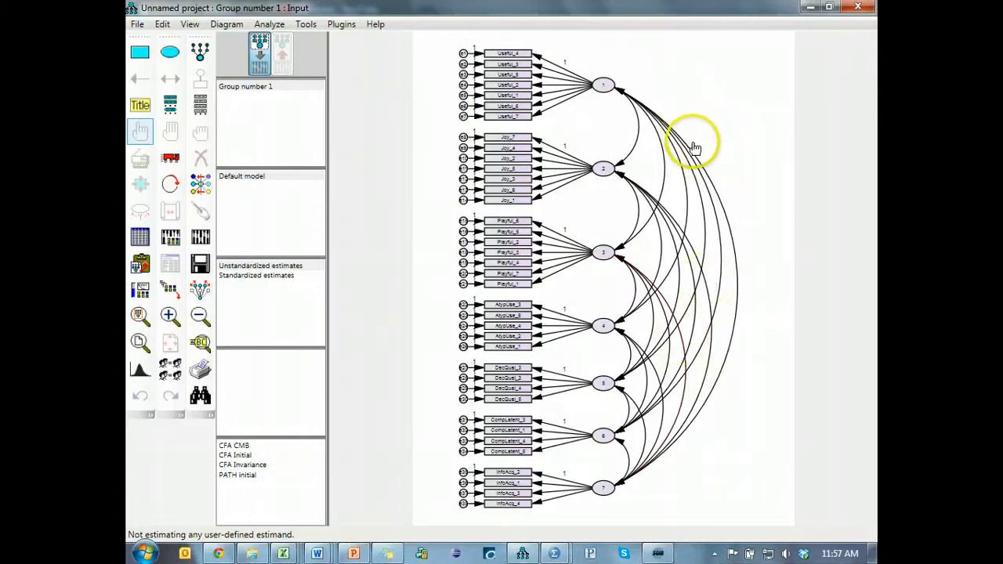
# - Name latent factor 1, which has the Useful items, "Useful"
pyautogui.scroll(4, 633, 137)
pyautogui.scroll(2, 598, 127)
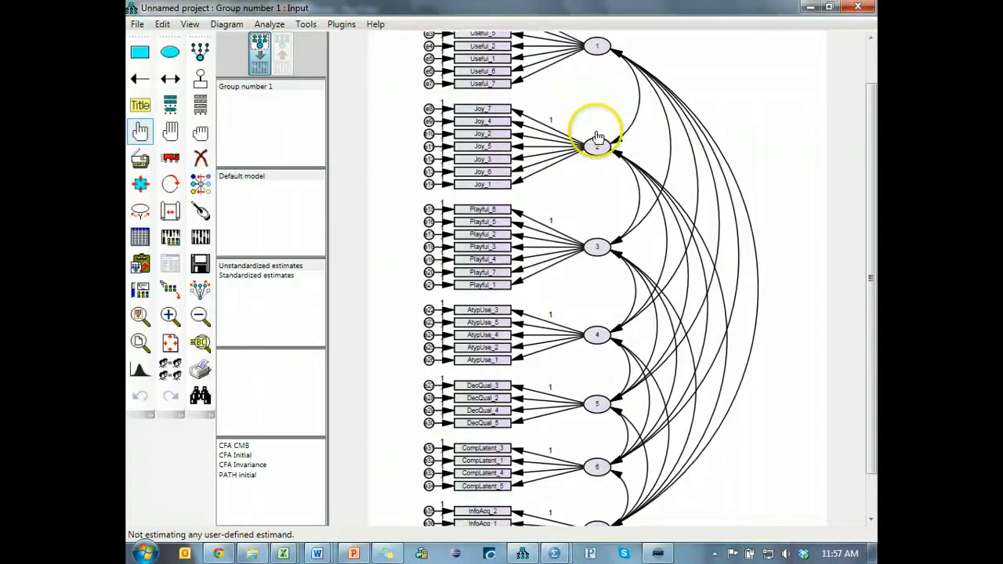
pyautogui.scroll(1, 598, 136)
pyautogui.moveTo(874, 221); pyautogui.dragTo(871, 162)
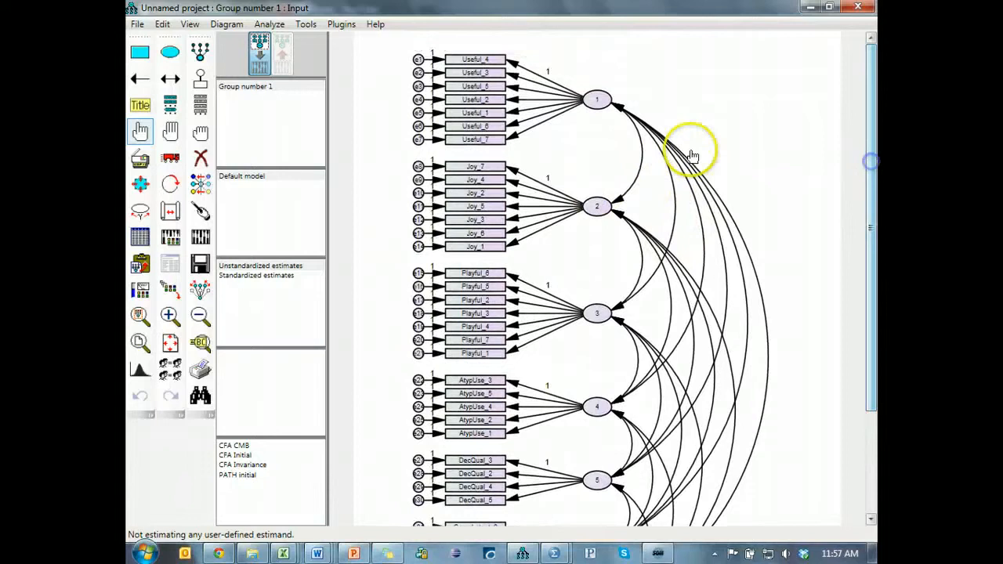
pyautogui.doubleClick(598, 113)
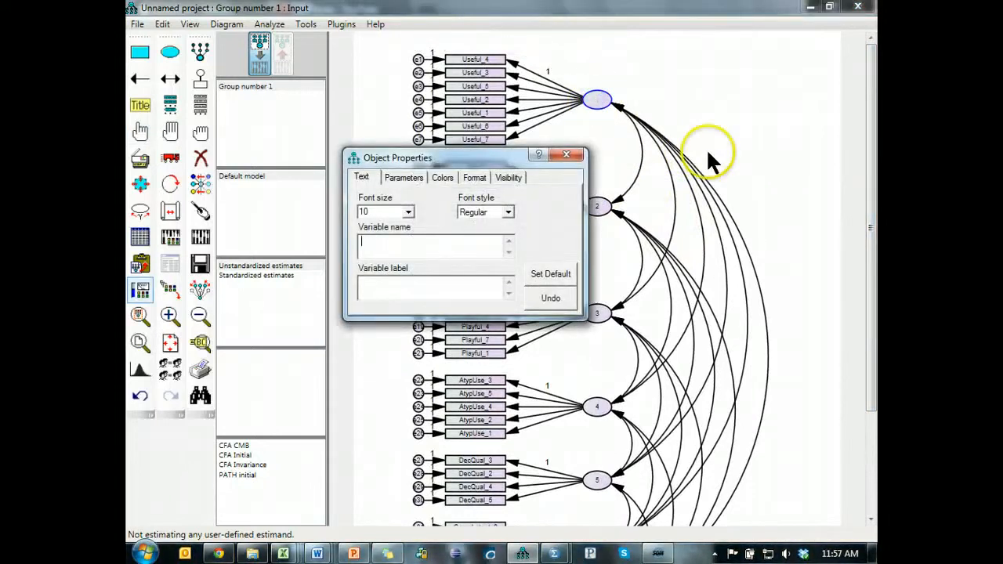
pyautogui.write('Useful')
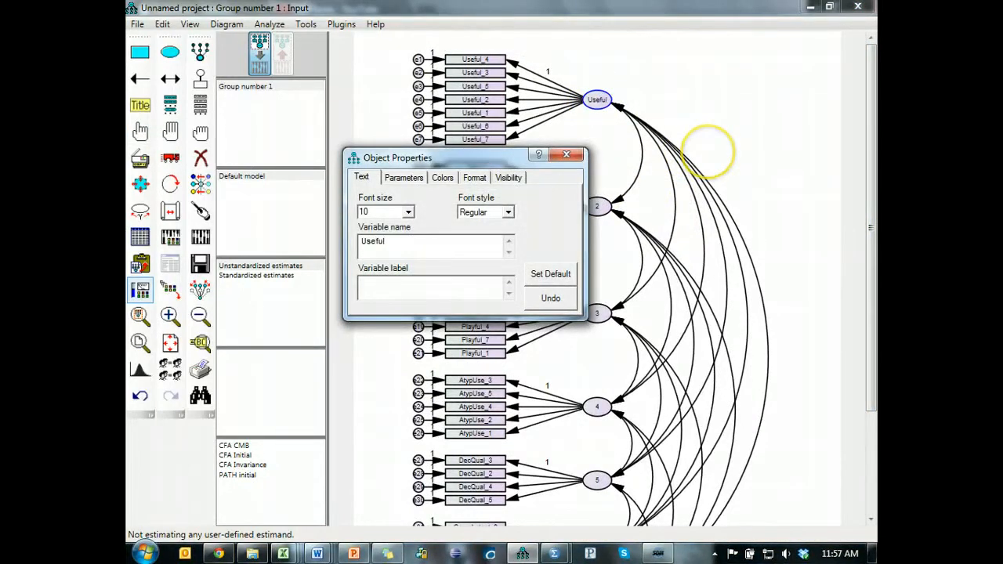
# - Rename latent factor 2 as "Joy" and latent factor 3 as "Play"
pyautogui.click(598, 208)
pyautogui.moveTo(515, 160); pyautogui.dragTo(795, 71)
pyautogui.doubleClick(690, 155)
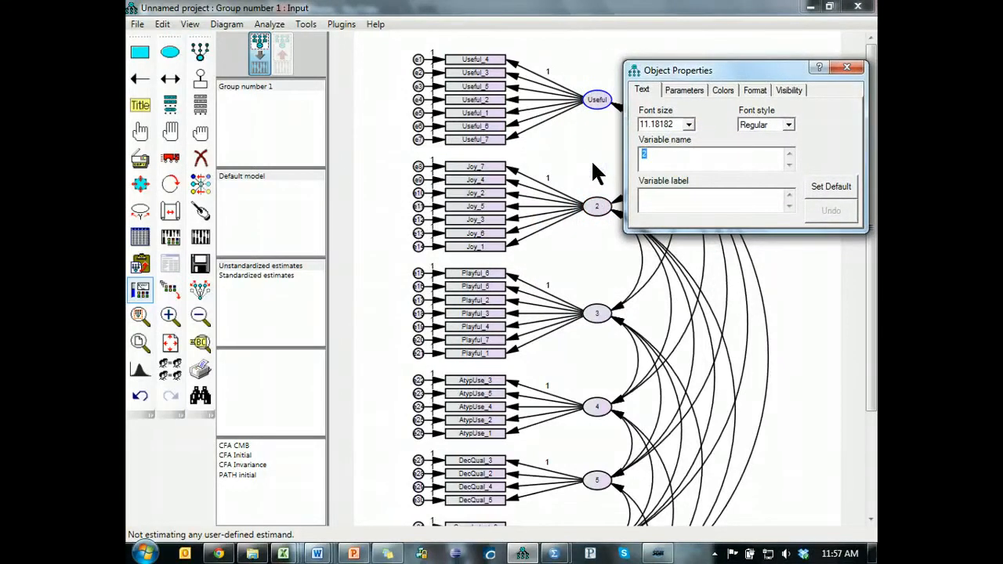
pyautogui.click(600, 313)
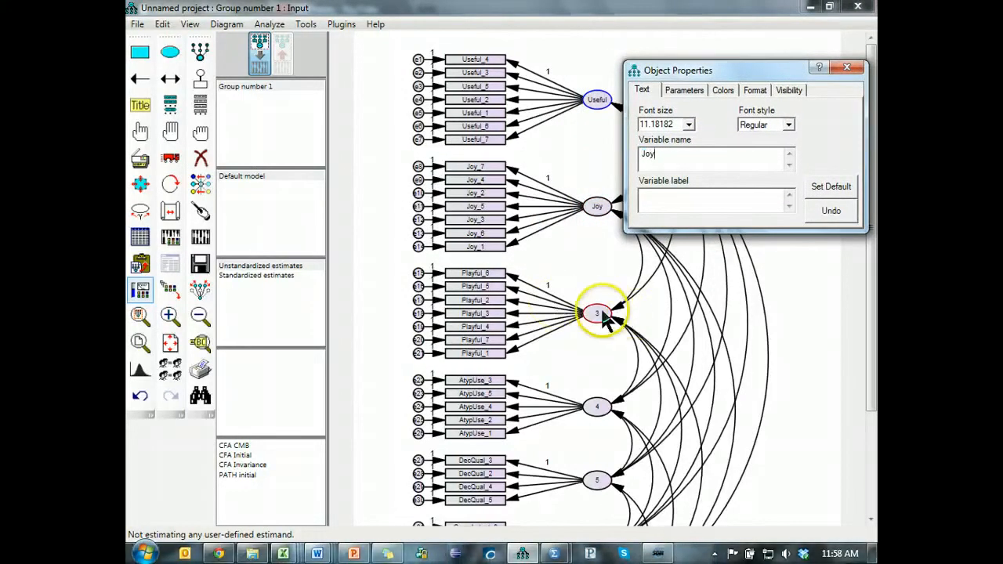
pyautogui.doubleClick(690, 157)
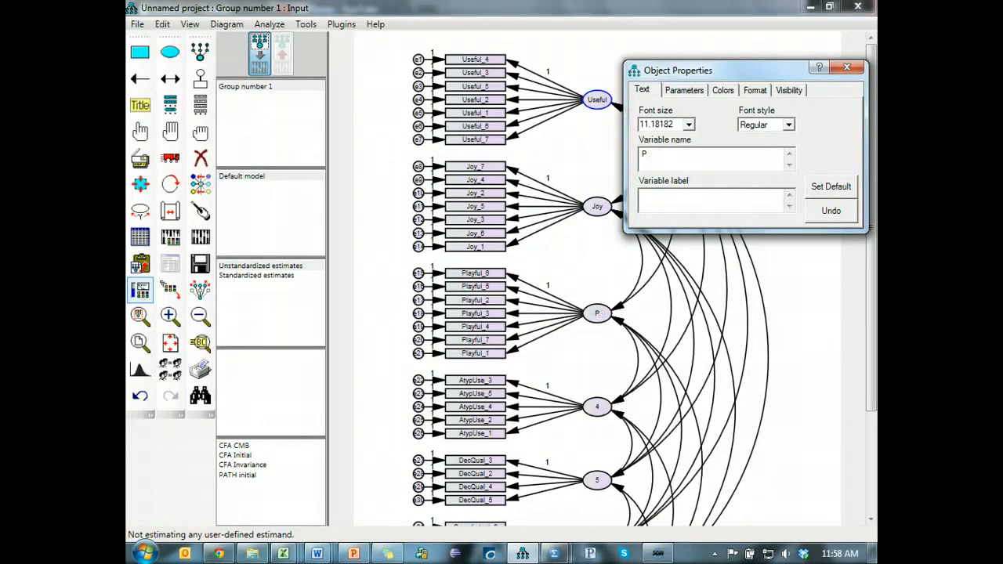
# - Rename latent factor 4 as "AtypUse" and latent factor 5 as "DecQual"
pyautogui.click(597, 405)
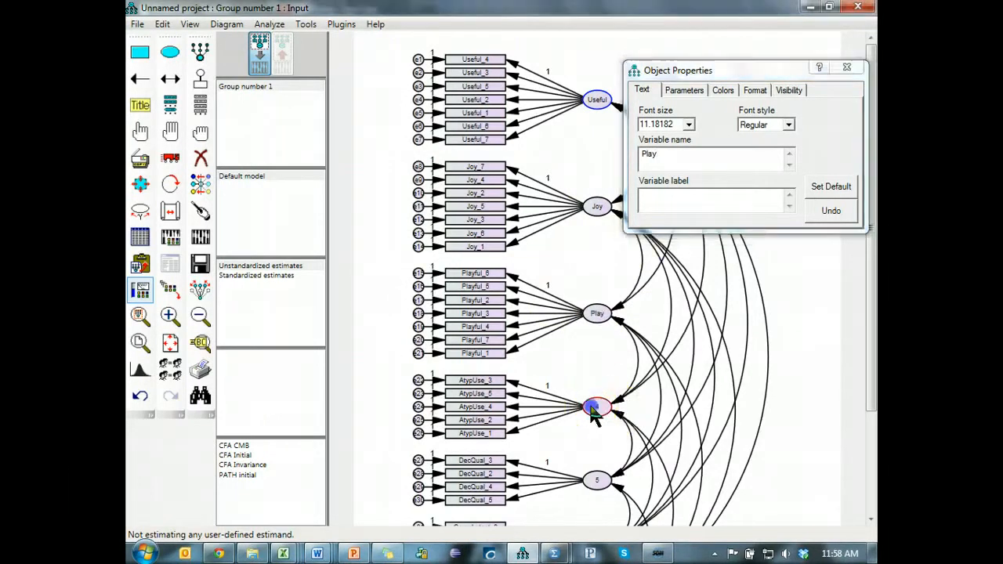
pyautogui.doubleClick(620, 154)
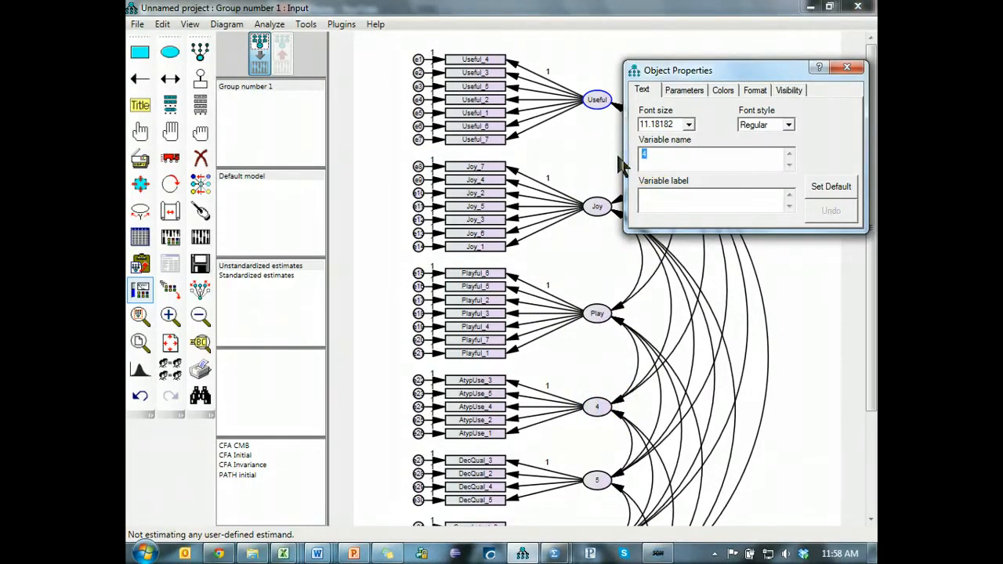
pyautogui.write('AtypUse')
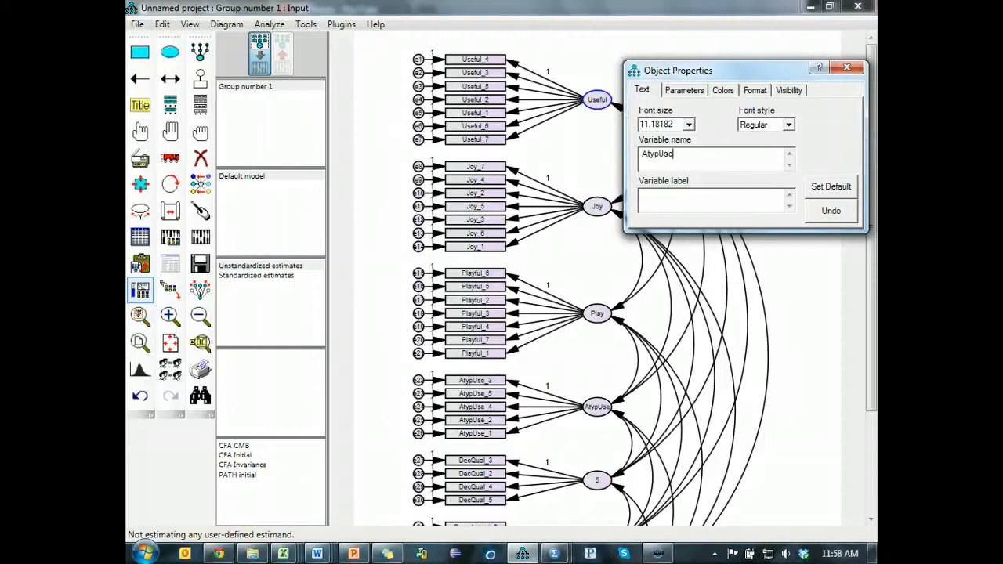
pyautogui.click(598, 479)
pyautogui.doubleClick(667, 159)
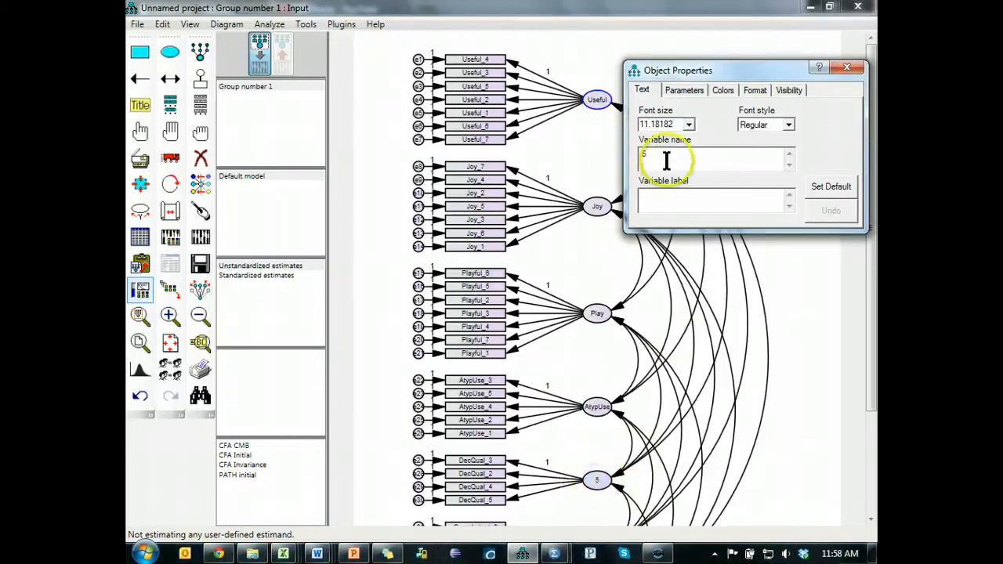
pyautogui.write('DecQual')
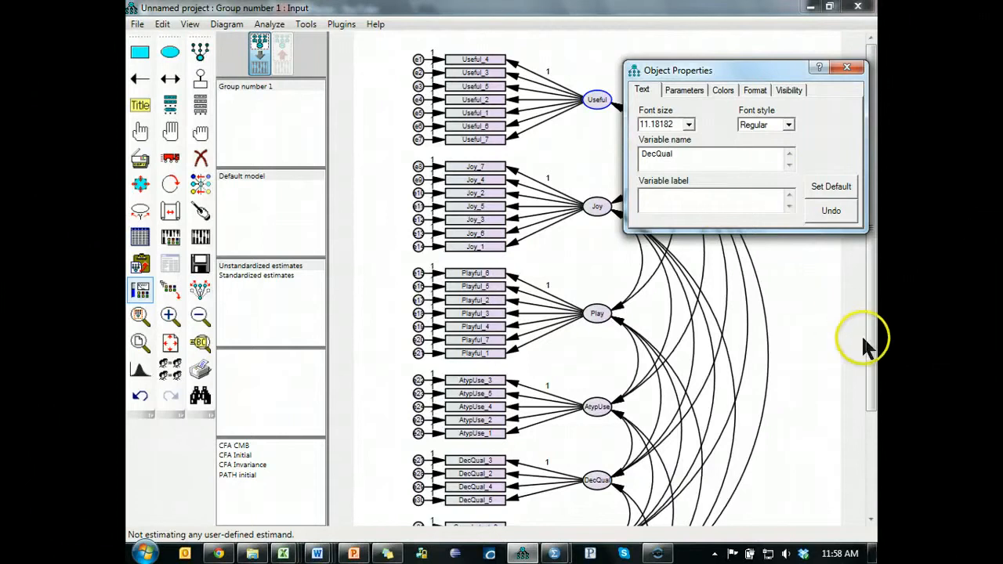
# - Rename latent factor 6 as "CompUse" and latent factor 7 as "InfoAcq", and close the object properties
pyautogui.scroll(-2, 871, 345)
pyautogui.moveTo(873, 364); pyautogui.dragTo(877, 421)
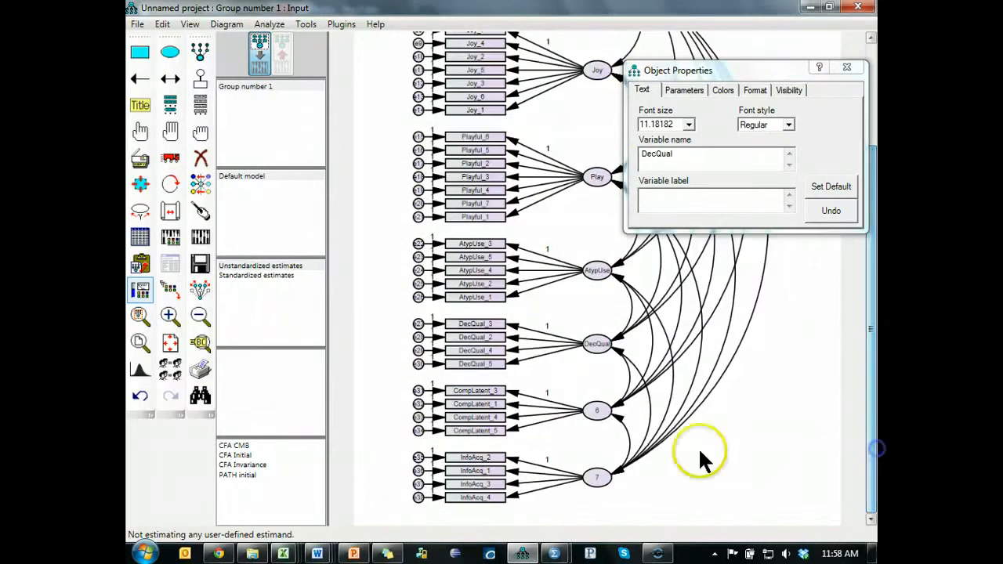
pyautogui.click(598, 413)
pyautogui.moveTo(673, 155); pyautogui.dragTo(608, 150)
pyautogui.write('CompUse')
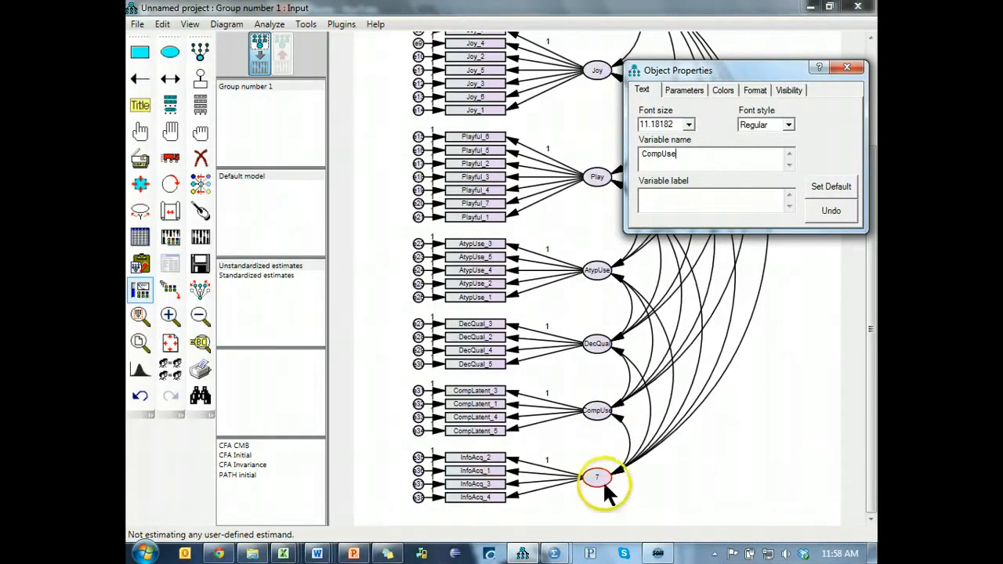
pyautogui.click(602, 480)
pyautogui.moveTo(667, 161); pyautogui.dragTo(630, 160)
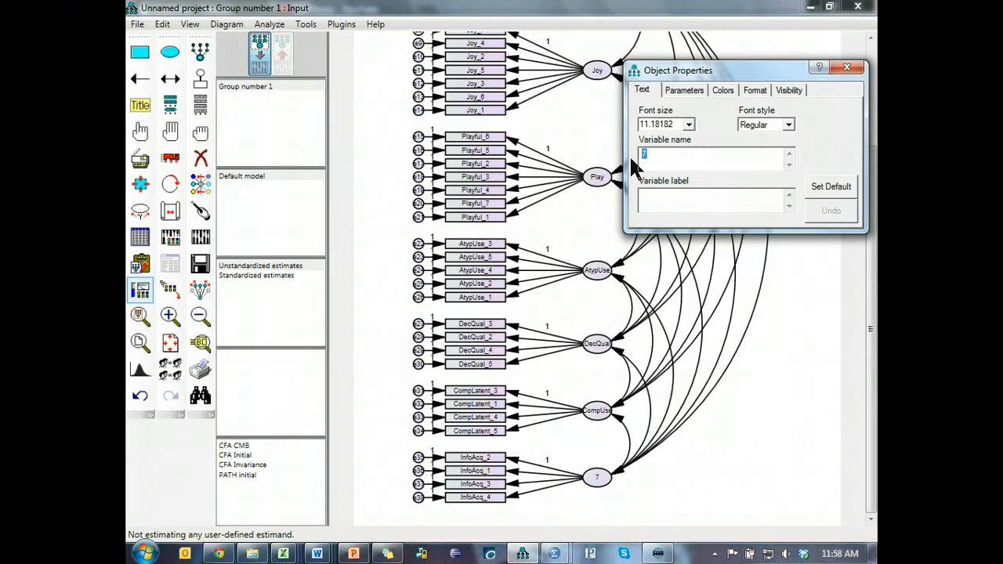
pyautogui.write('InfoAcq')
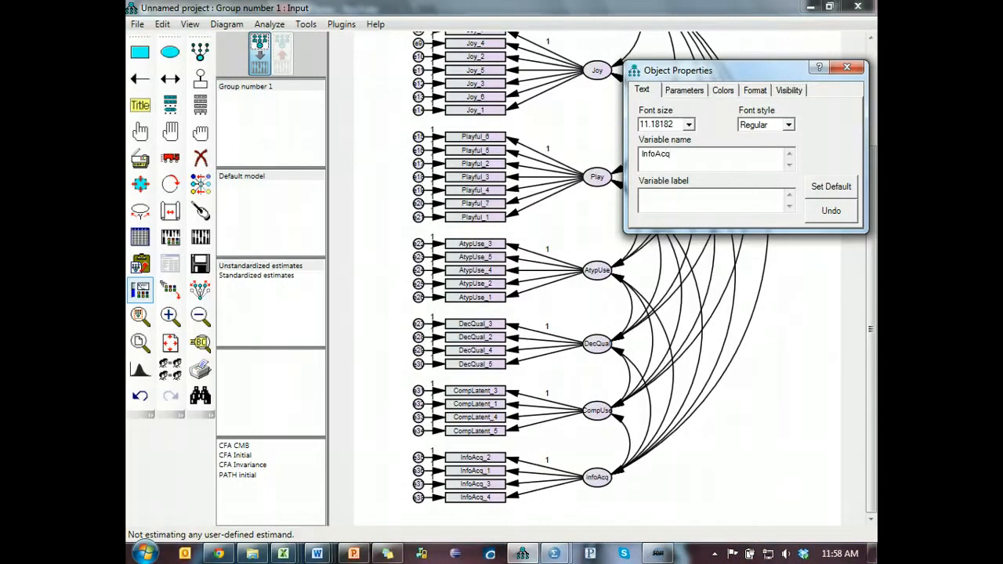
pyautogui.click(847, 67)
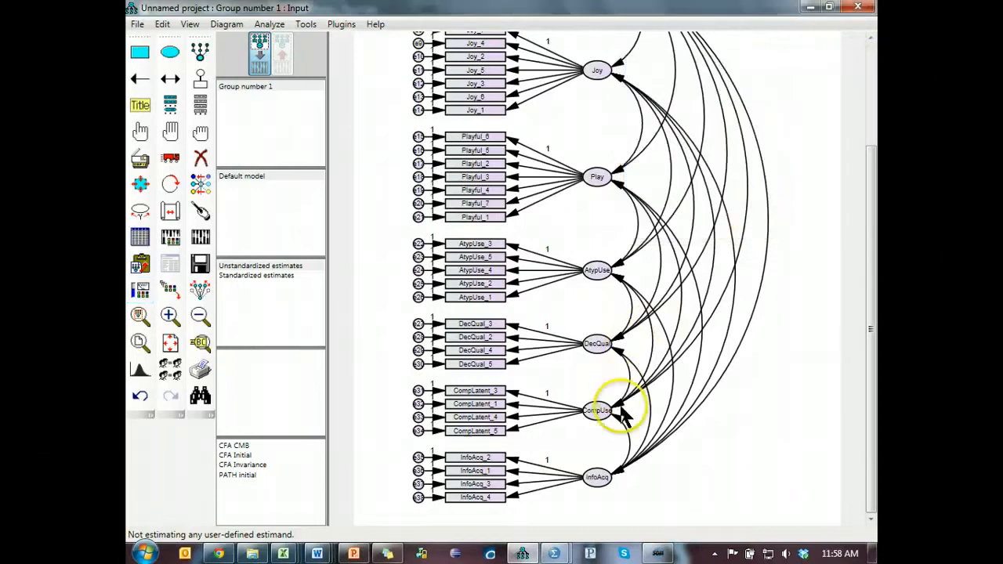
# - Enable standardized estimates and modification indices in the analysis output, with a modification indices threshold of 20
pyautogui.scroll(3, 612, 409)
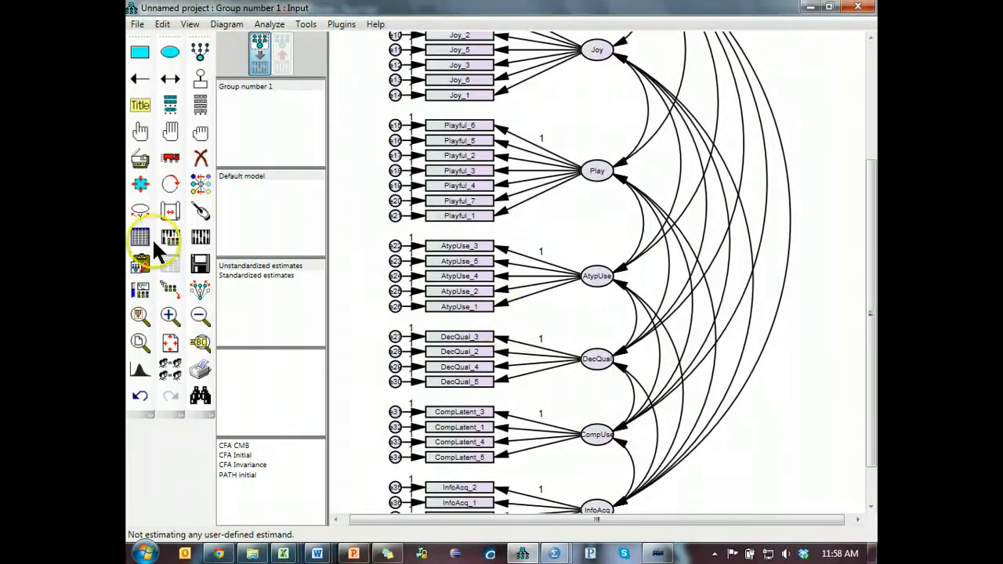
pyautogui.click(171, 237)
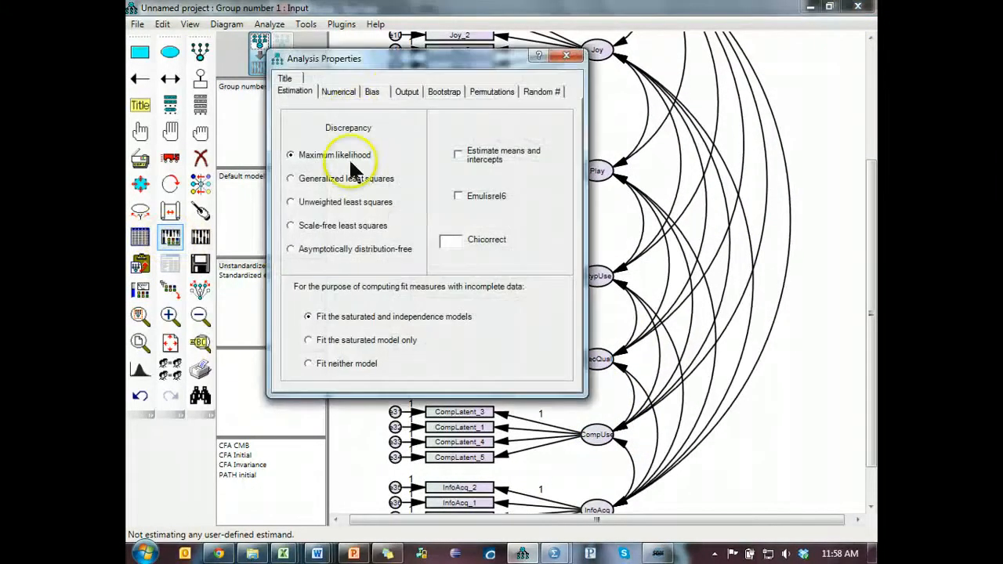
pyautogui.click(407, 91)
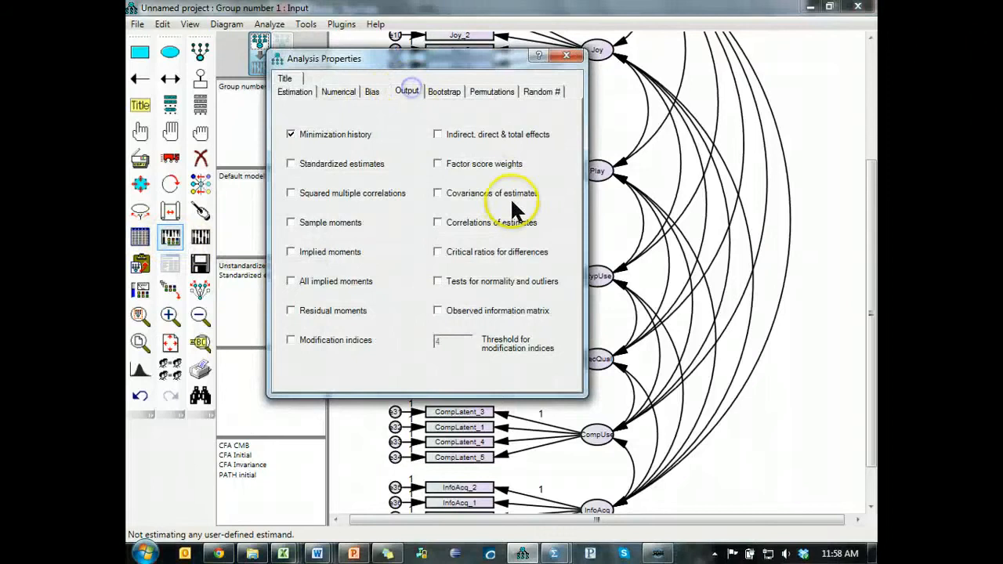
pyautogui.click(301, 162)
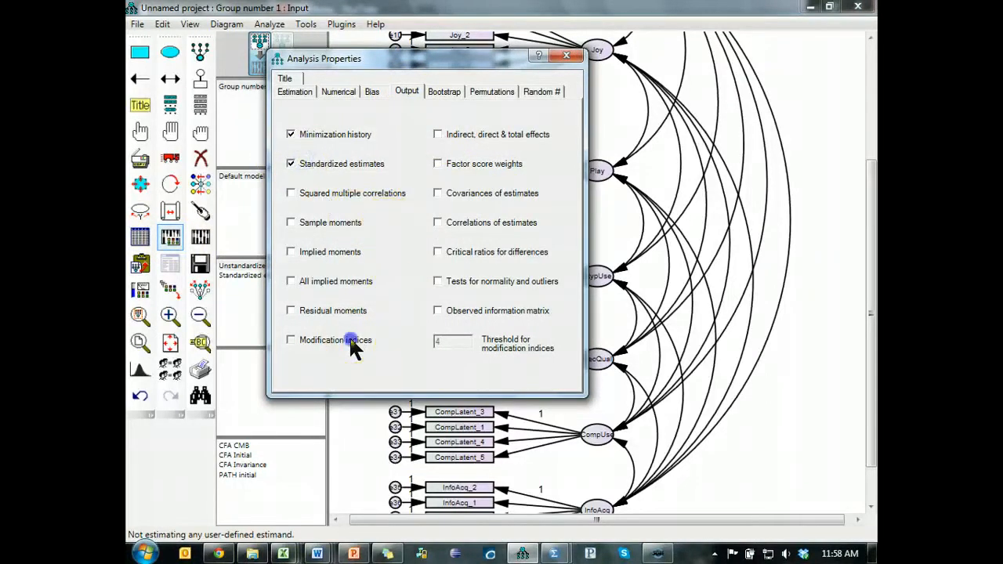
pyautogui.doubleClick(447, 342)
pyautogui.write('20')
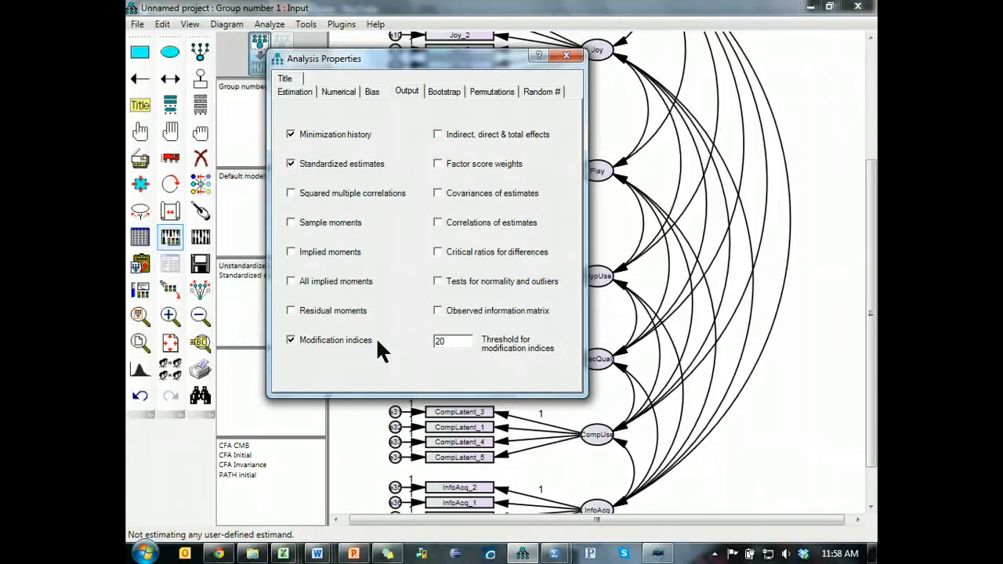
pyautogui.click(563, 58)
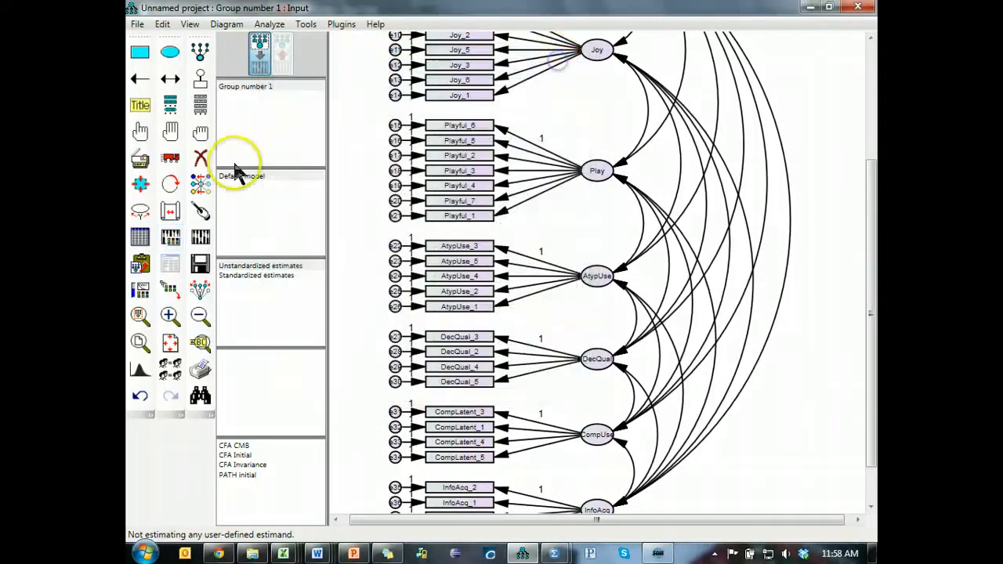
# - Start saving the project and create a new folder named "AMOS" inside the Statwiki folder
pyautogui.click(200, 264)
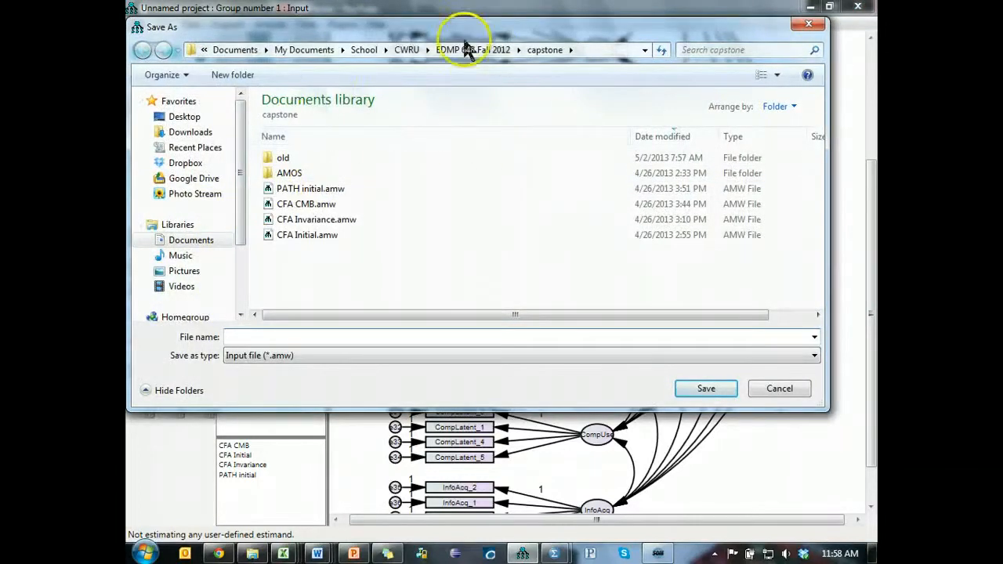
pyautogui.click(205, 148)
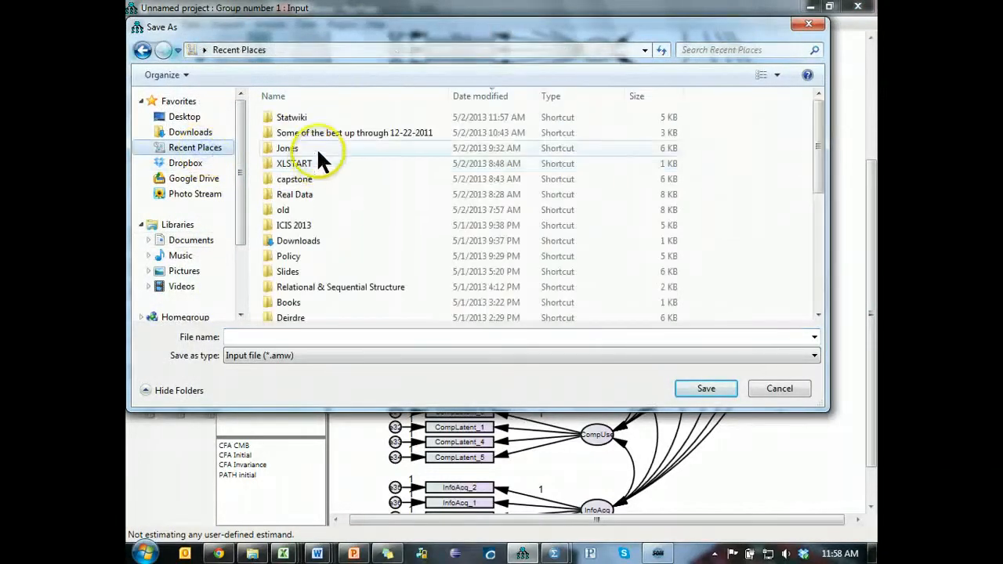
pyautogui.doubleClick(311, 127)
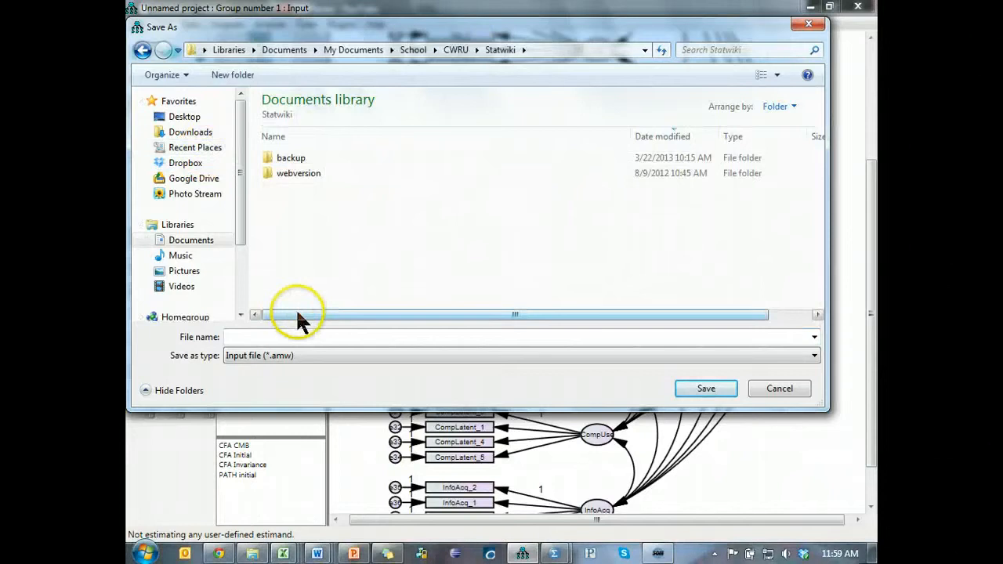
pyautogui.click(244, 74)
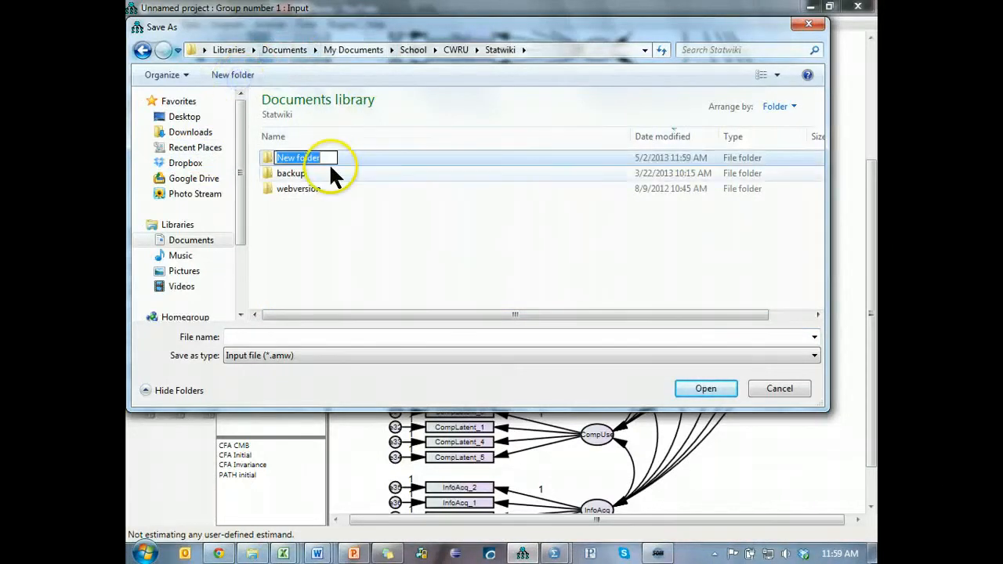
pyautogui.write('AMOS')
pyautogui.press('Return')
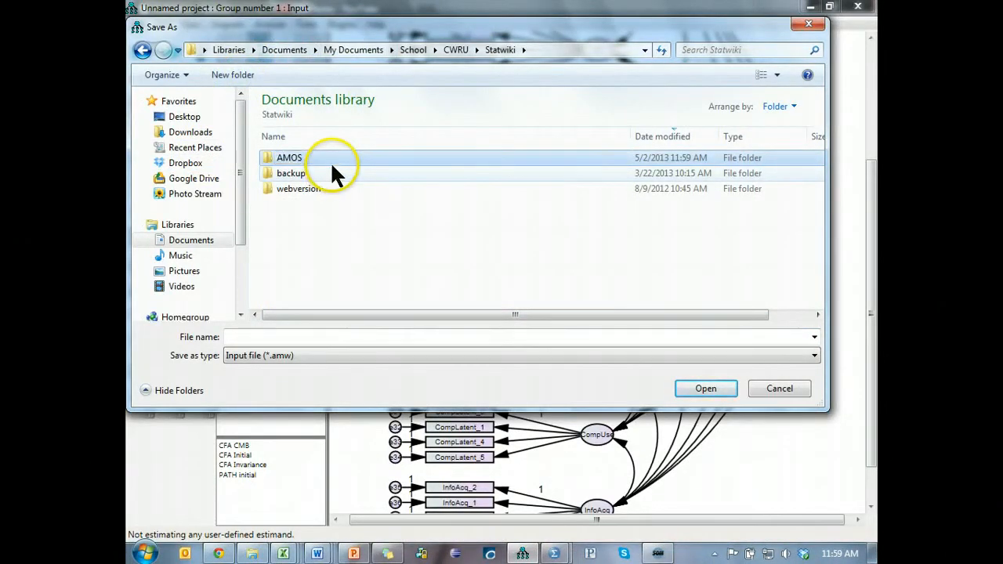
# - Save the project as an input file named "CFA Initial" in the Statwiki folder
pyautogui.click(309, 339)
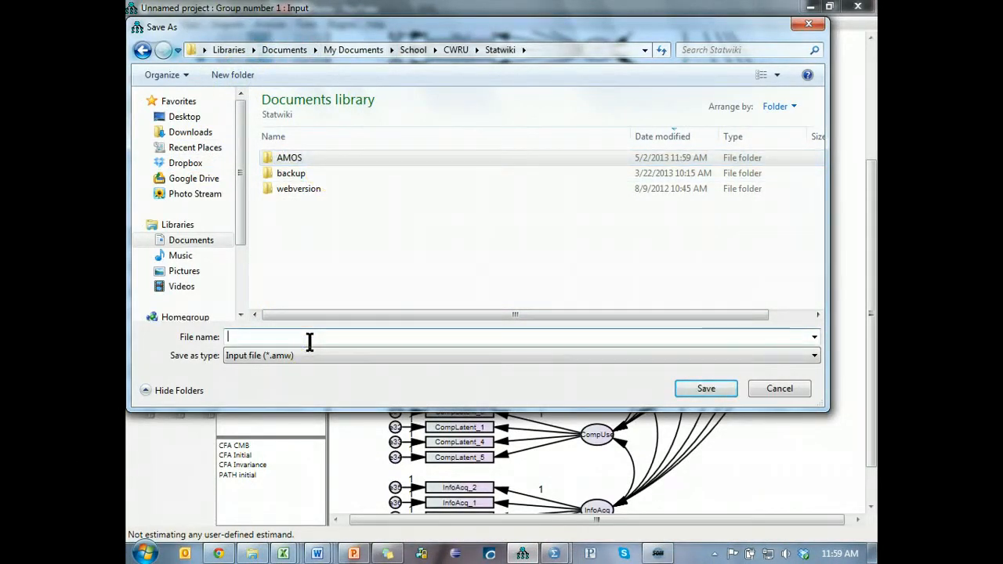
pyautogui.write('CFA Initial')
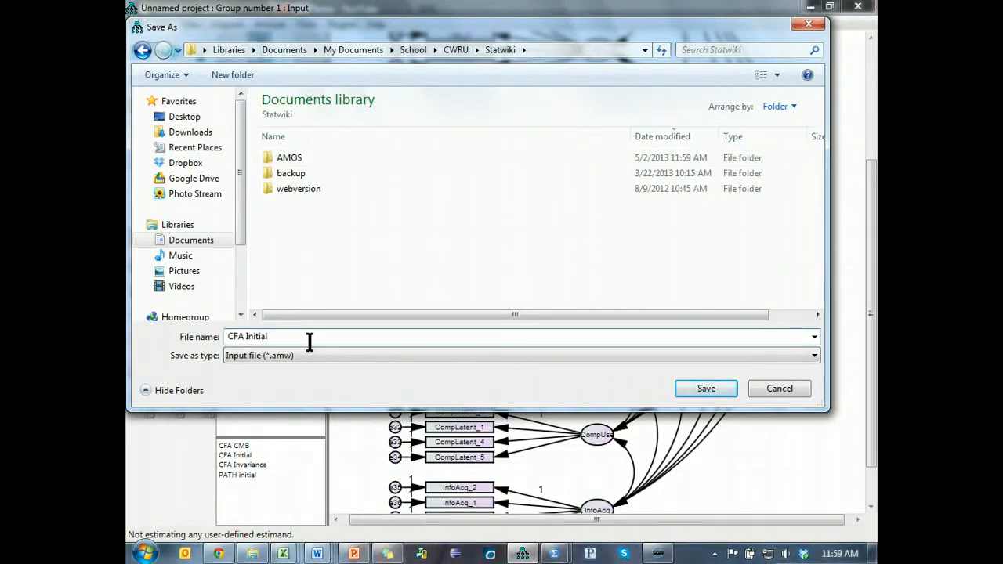
pyautogui.click(694, 384)
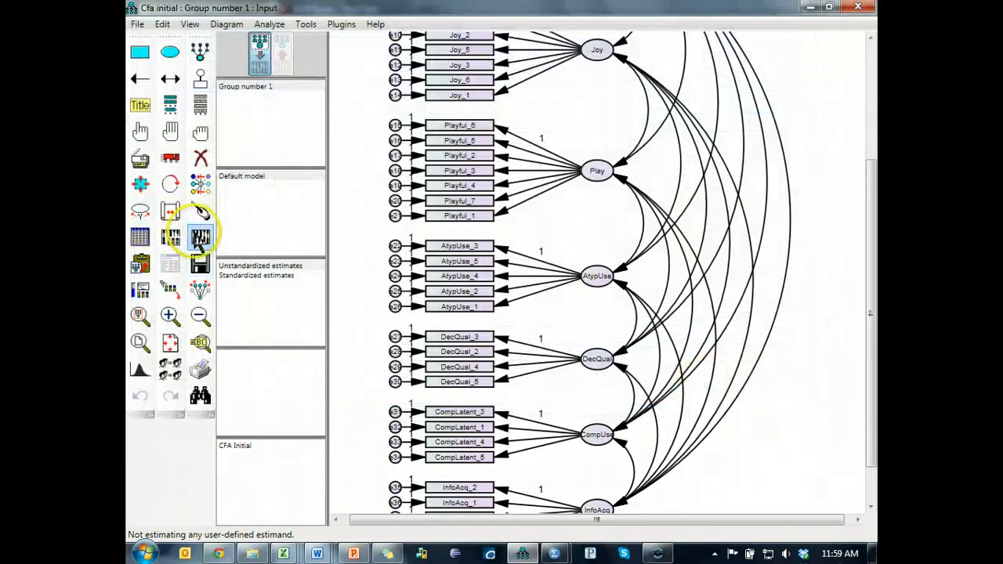
# - Calculate the model estimates and inspect the standardized factor loadings and factor correlations on the output path diagram
pyautogui.click(200, 237)
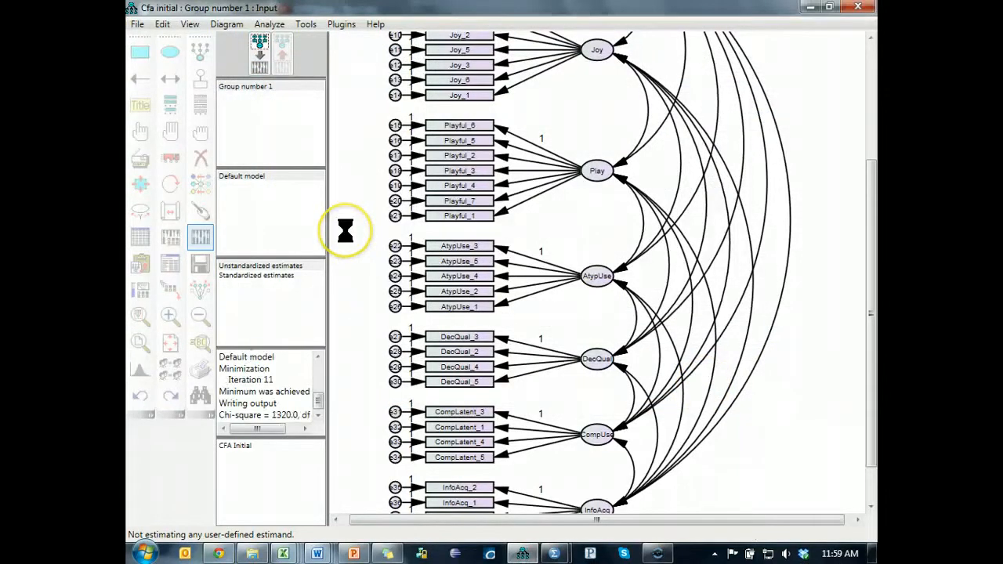
pyautogui.click(282, 55)
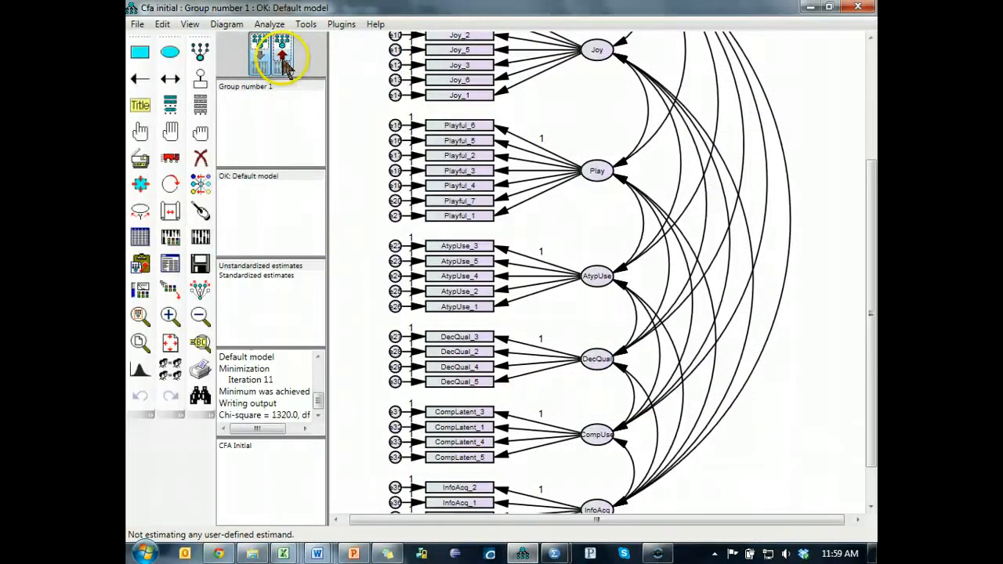
pyautogui.click(270, 276)
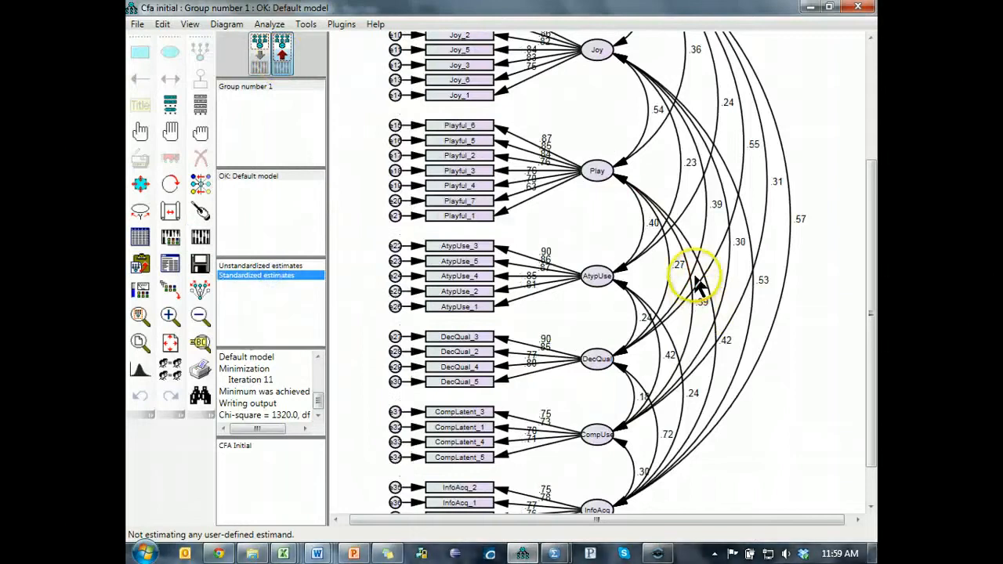
pyautogui.moveTo(868, 263); pyautogui.dragTo(873, 139)
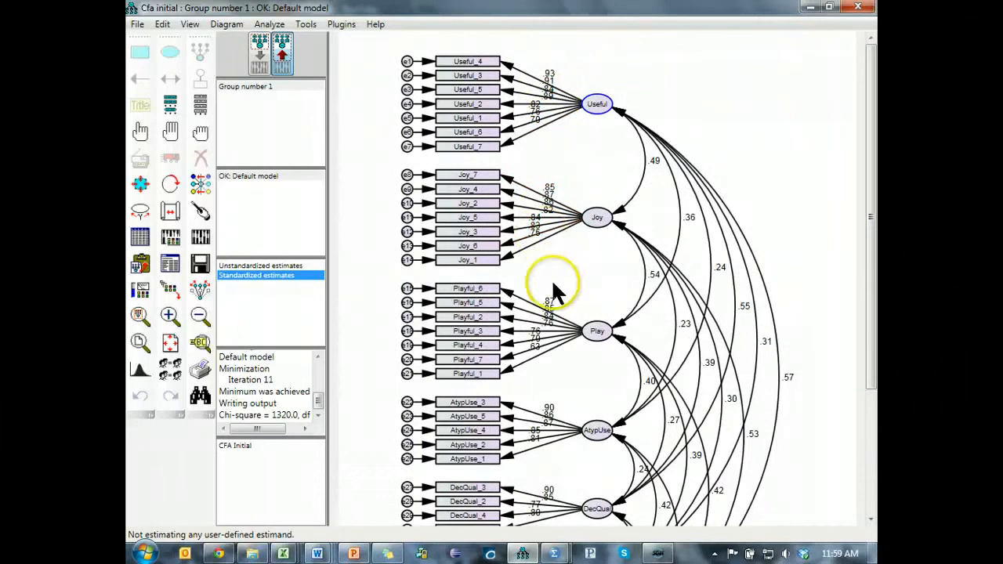
pyautogui.moveTo(870, 249); pyautogui.dragTo(870, 348)
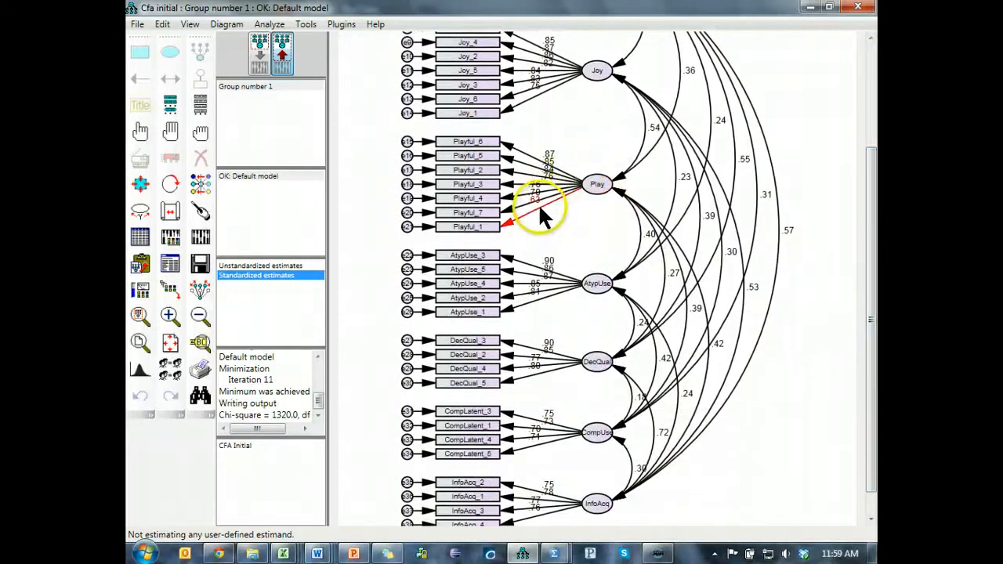
pyautogui.moveTo(870, 249); pyautogui.dragTo(872, 269)
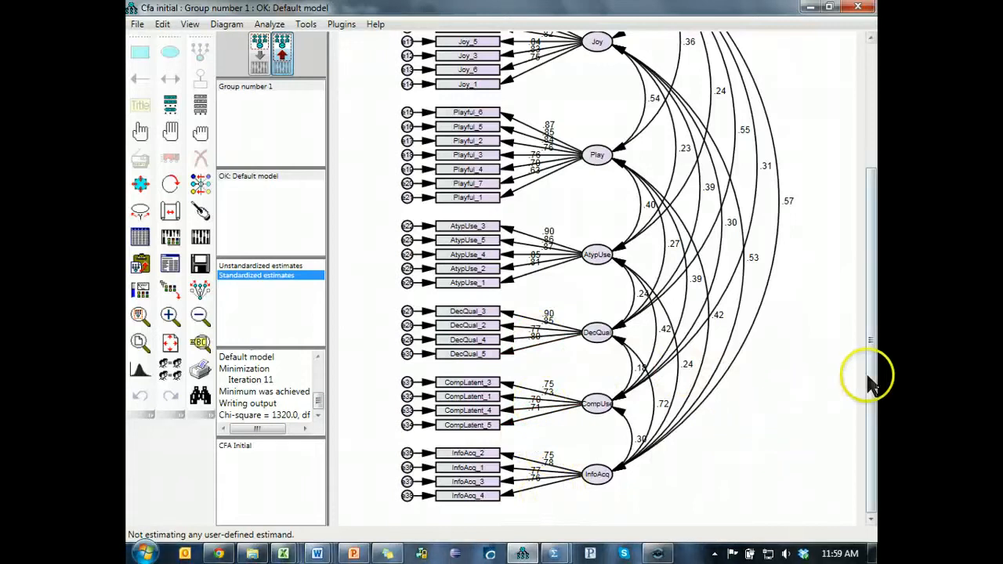
pyautogui.click(663, 414)
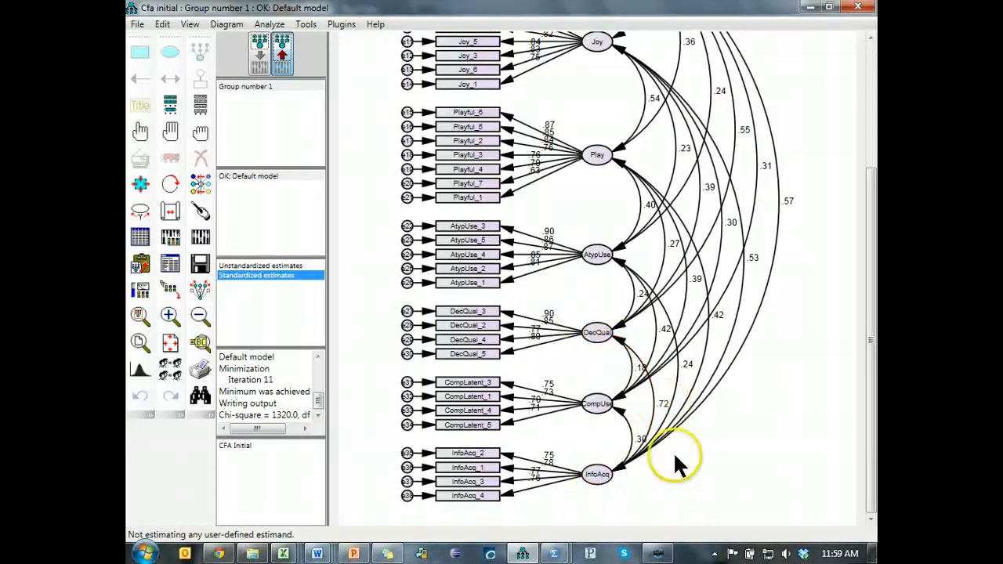
pyautogui.moveTo(868, 439)
pyautogui.mouseDown()
pyautogui.moveTo(869, 353)
pyautogui.moveTo(866, 452)
pyautogui.mouseUp()
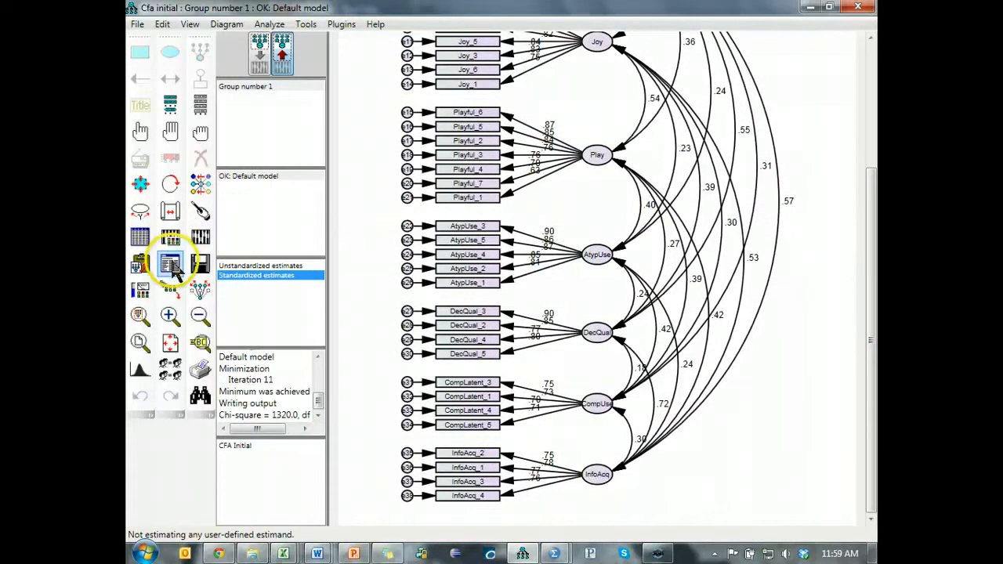
# - Open the text output and review the Model Fit summary, from CMIN and CFI through RMSEA
pyautogui.click(172, 266)
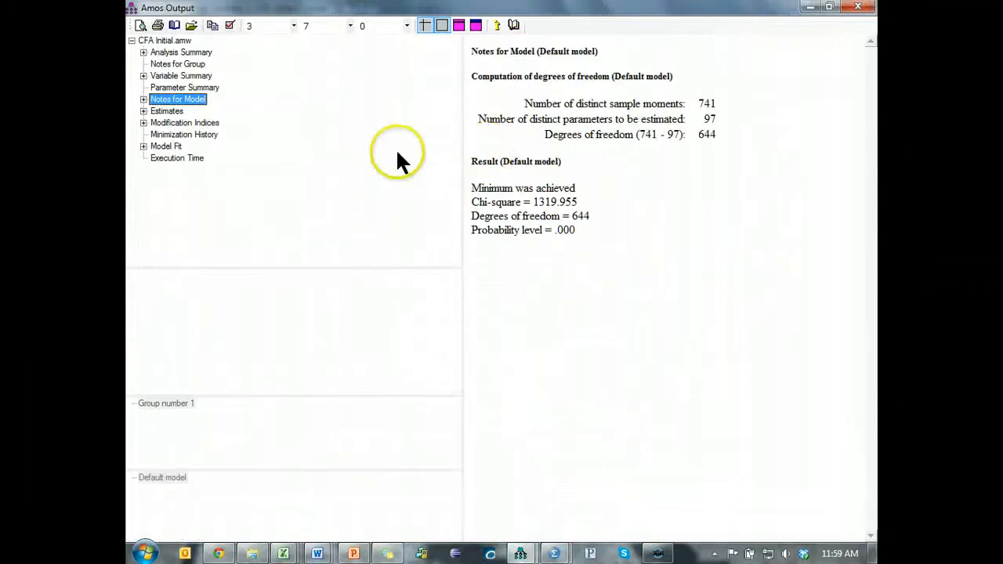
pyautogui.click(159, 148)
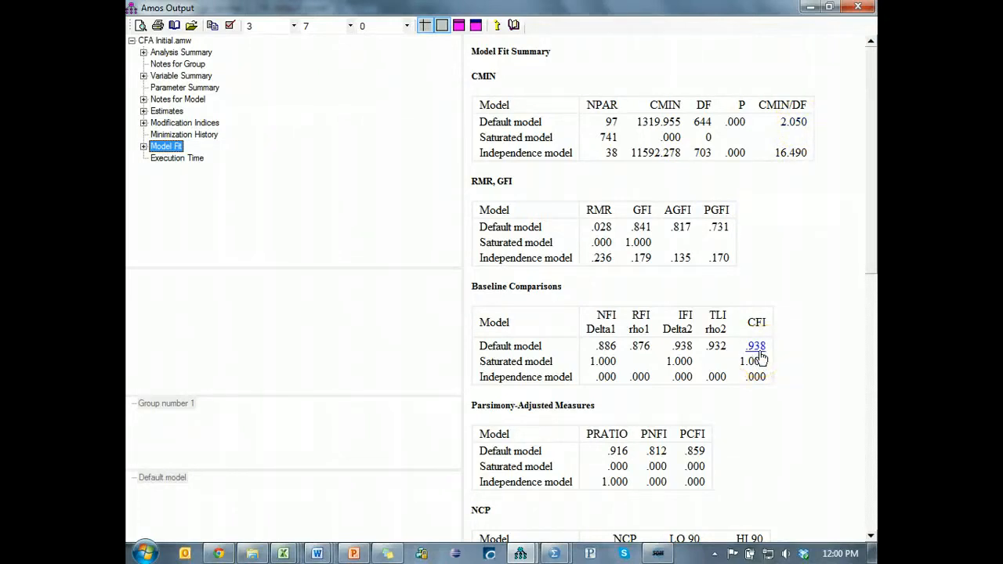
pyautogui.moveTo(876, 247); pyautogui.dragTo(876, 445)
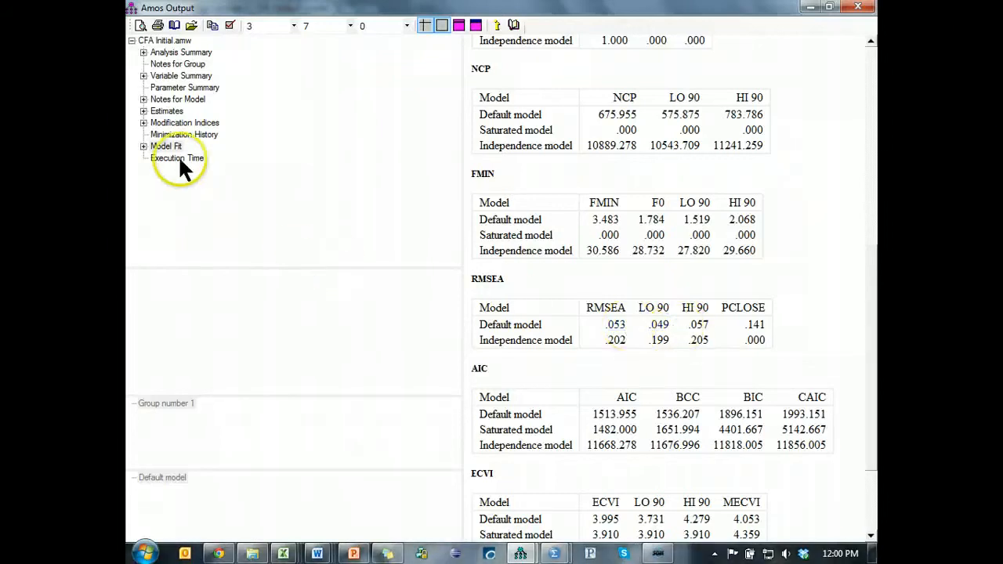
# - Consult the modification indices and draw a covariance between error terms e8 and e13 in the input diagram
pyautogui.click(176, 123)
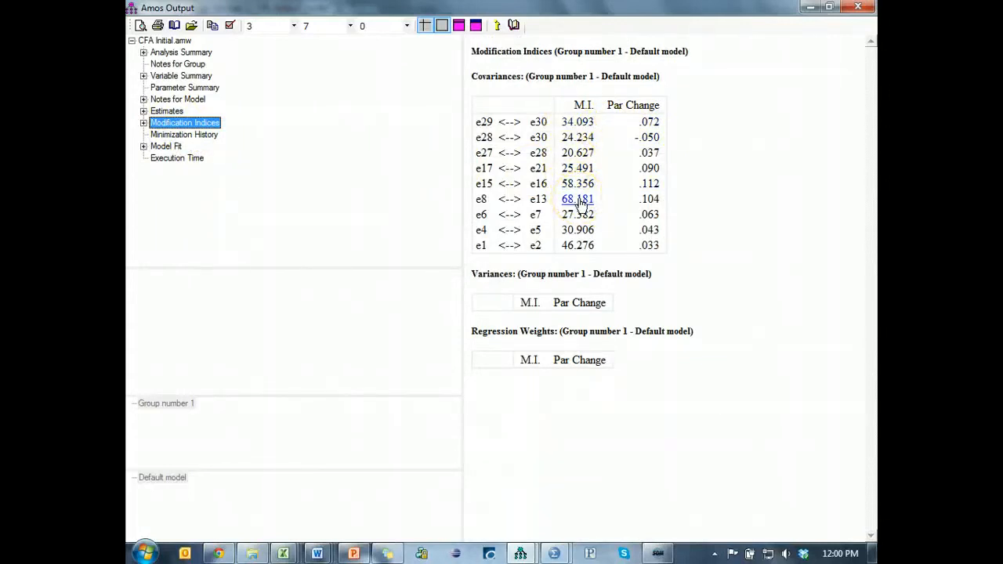
pyautogui.hotkey('alt', 'Tab')
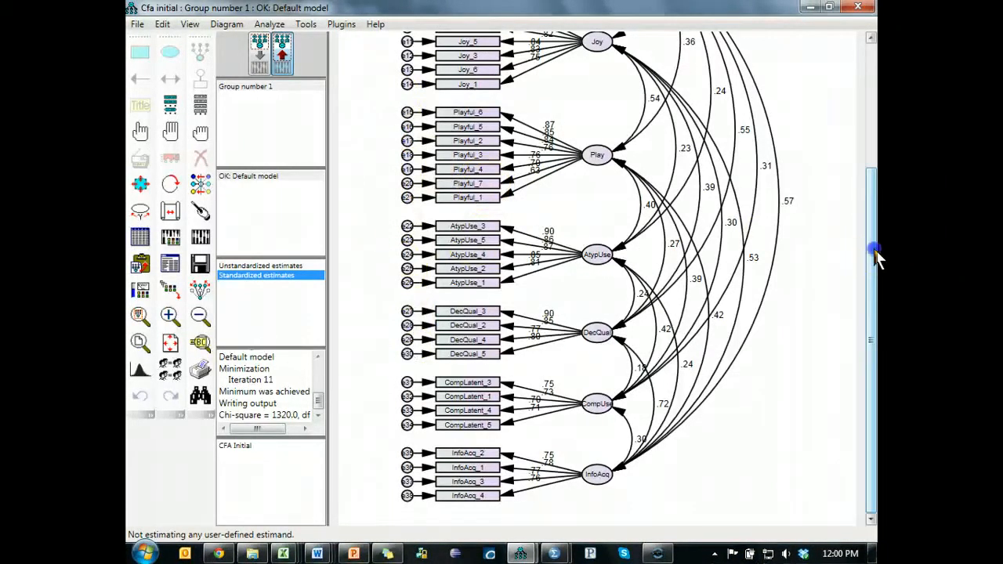
pyautogui.moveTo(878, 261); pyautogui.dragTo(877, 135)
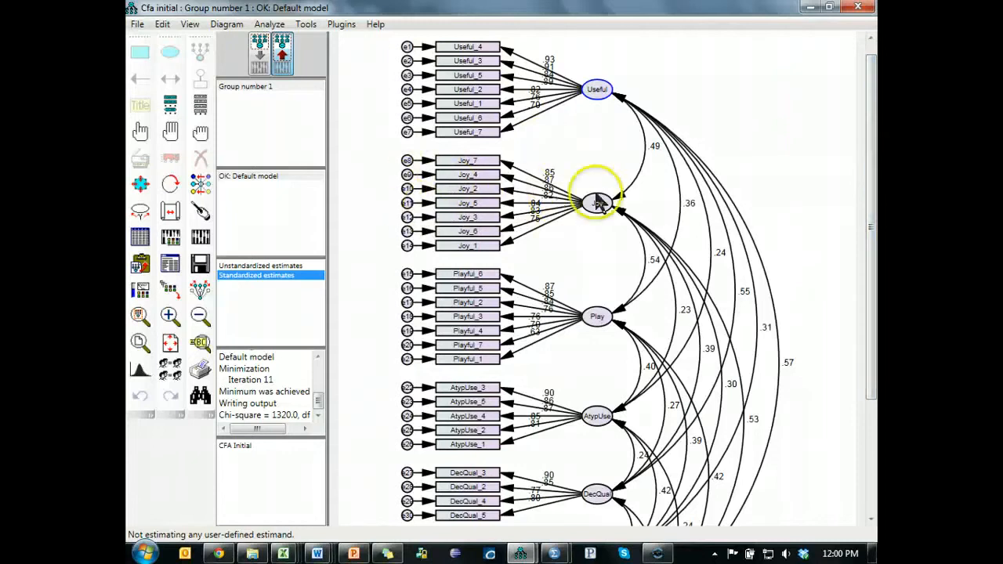
pyautogui.click(260, 54)
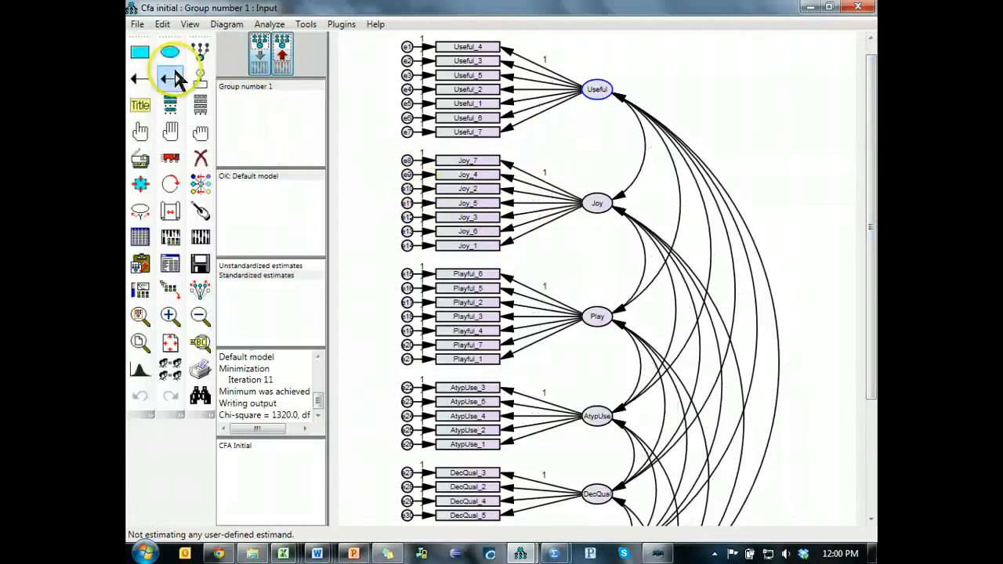
pyautogui.click(170, 78)
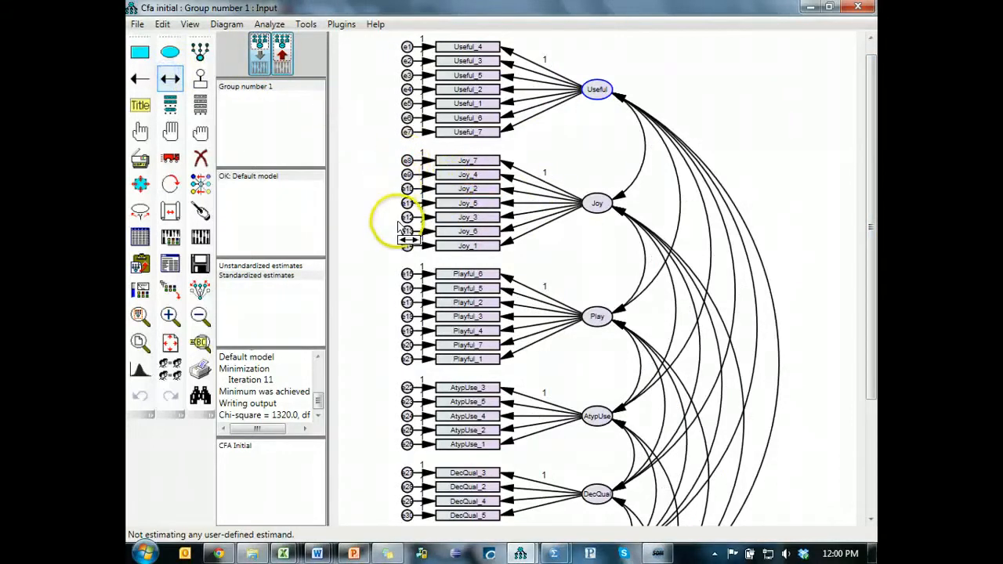
pyautogui.moveTo(407, 231); pyautogui.dragTo(407, 162)
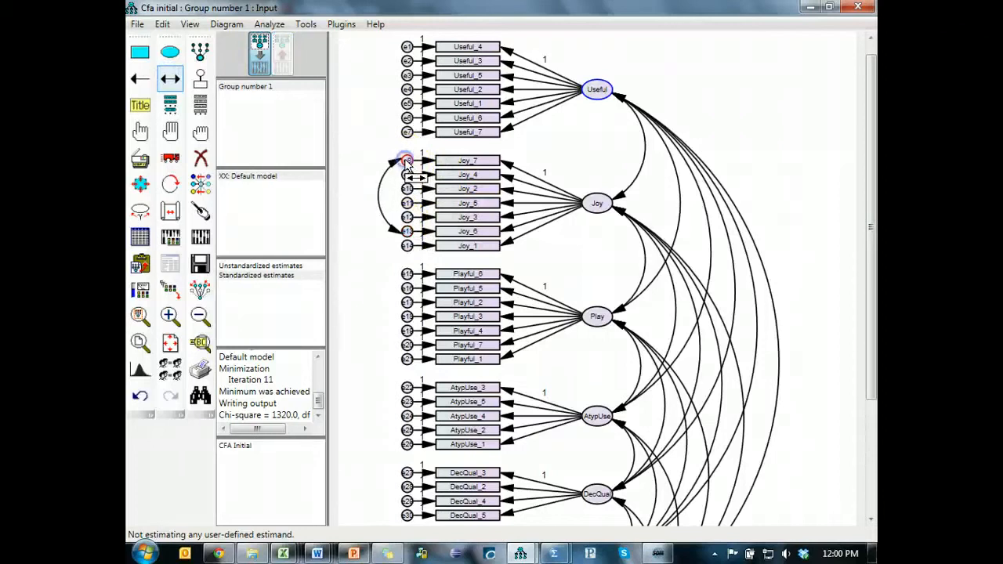
# - Recheck the modification indices and draw a covariance between error terms e15 and e16 of the Play factor
pyautogui.hotkey('alt', 'Tab')
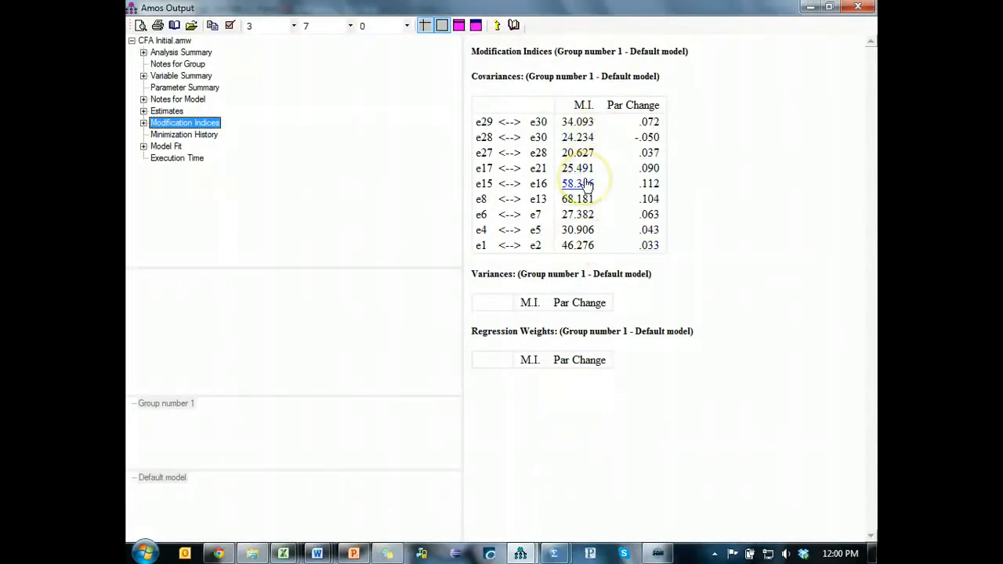
pyautogui.hotkey('alt', 'Tab')
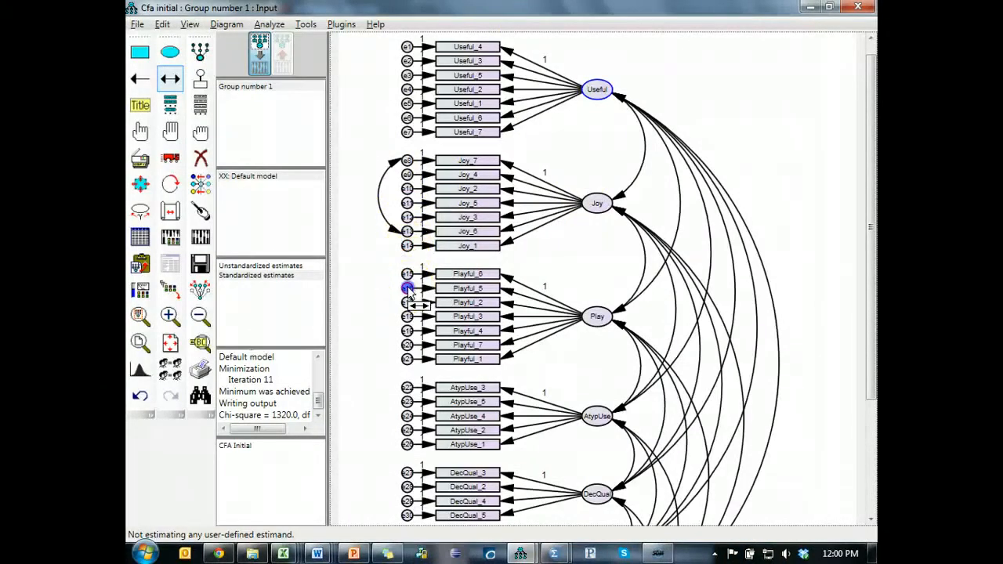
pyautogui.moveTo(407, 277); pyautogui.dragTo(407, 275)
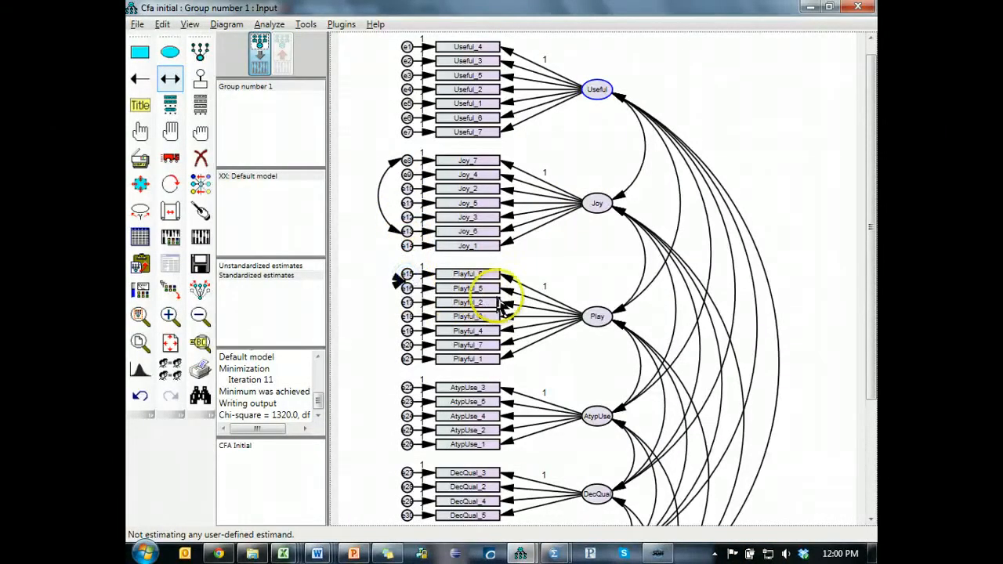
# - Check the modification indices again and draw a covariance between error terms e1 and e2 of the Useful factor
pyautogui.hotkey('alt', 'Tab')
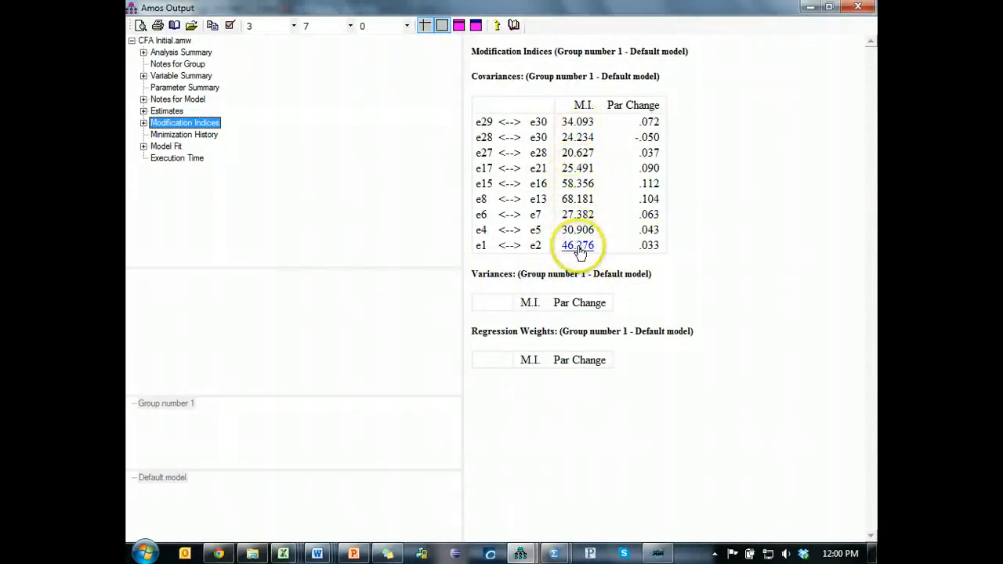
pyautogui.hotkey('alt', 'Tab')
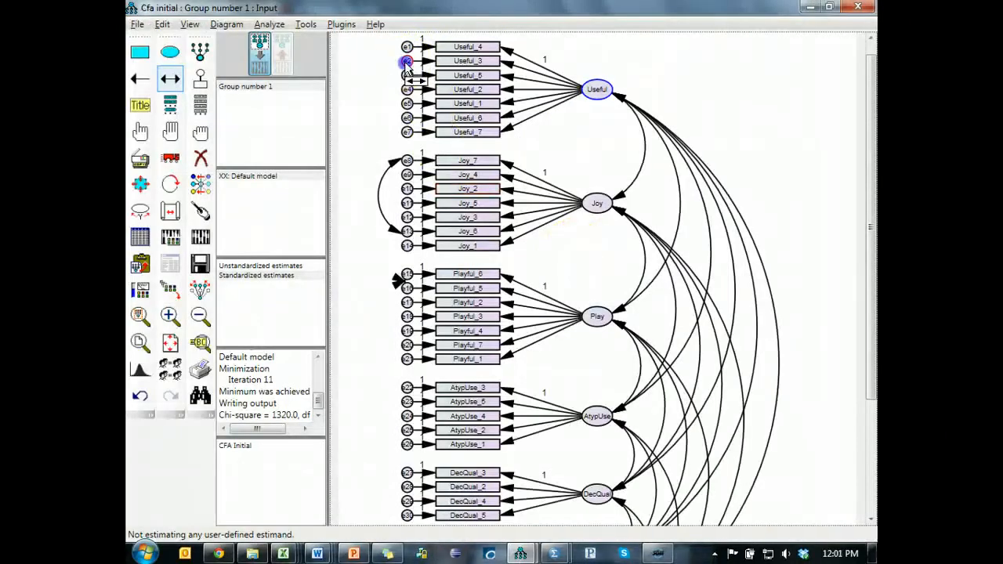
pyautogui.moveTo(406, 64); pyautogui.dragTo(401, 48)
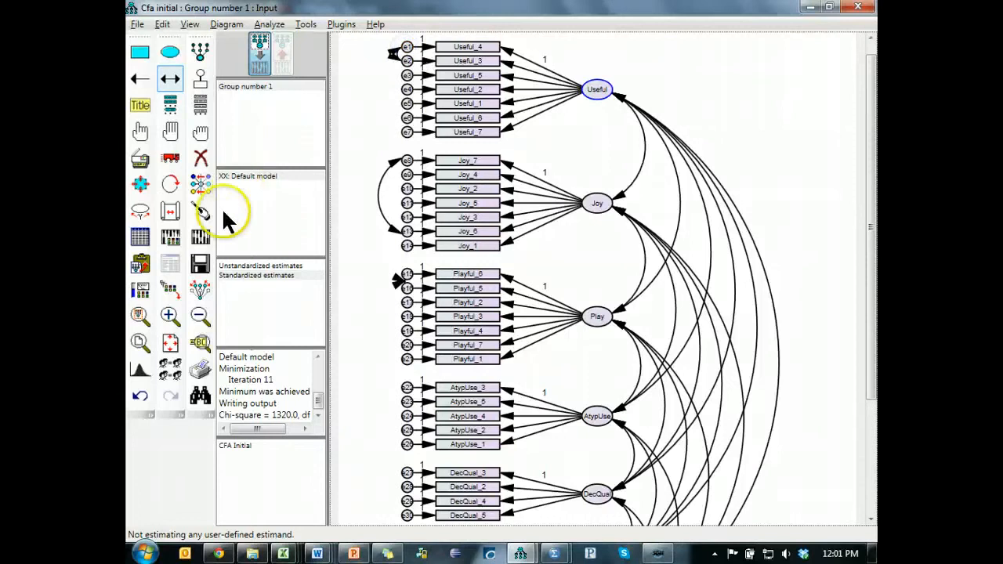
# - Recalculate the estimates, review the updated modification indices in the text output and return to the path diagram
pyautogui.click(200, 237)
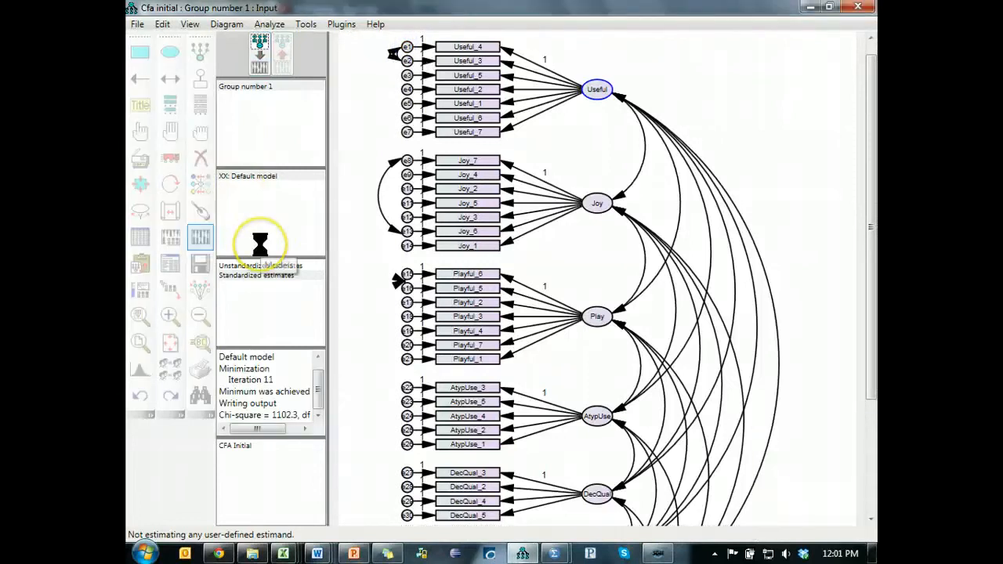
pyautogui.click(170, 263)
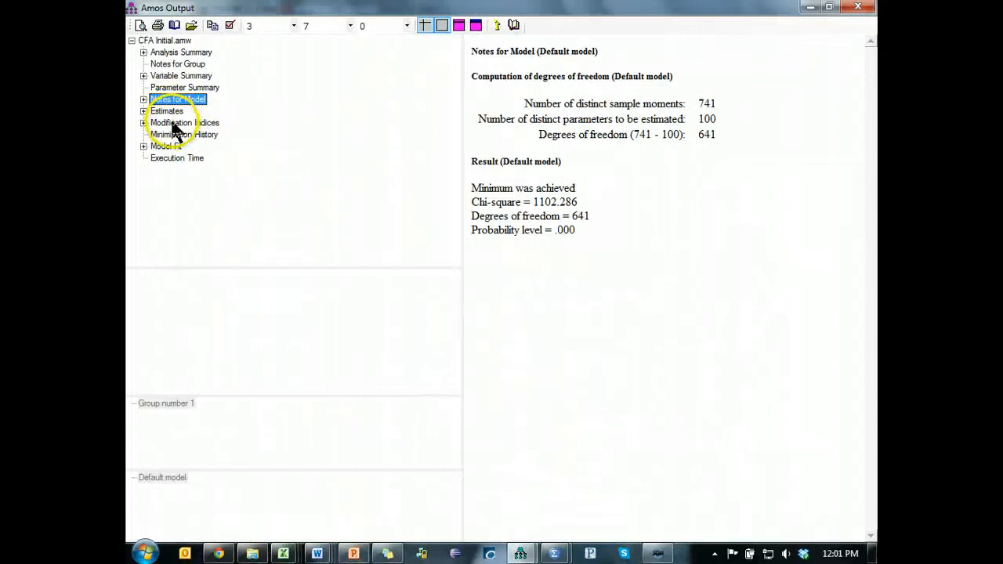
pyautogui.click(176, 126)
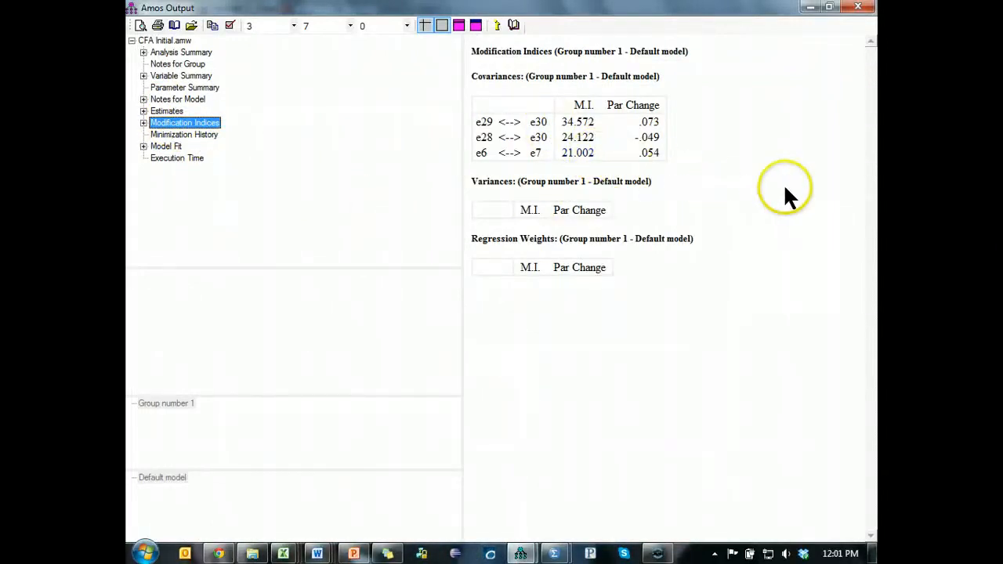
pyautogui.hotkey('alt', 'Tab')
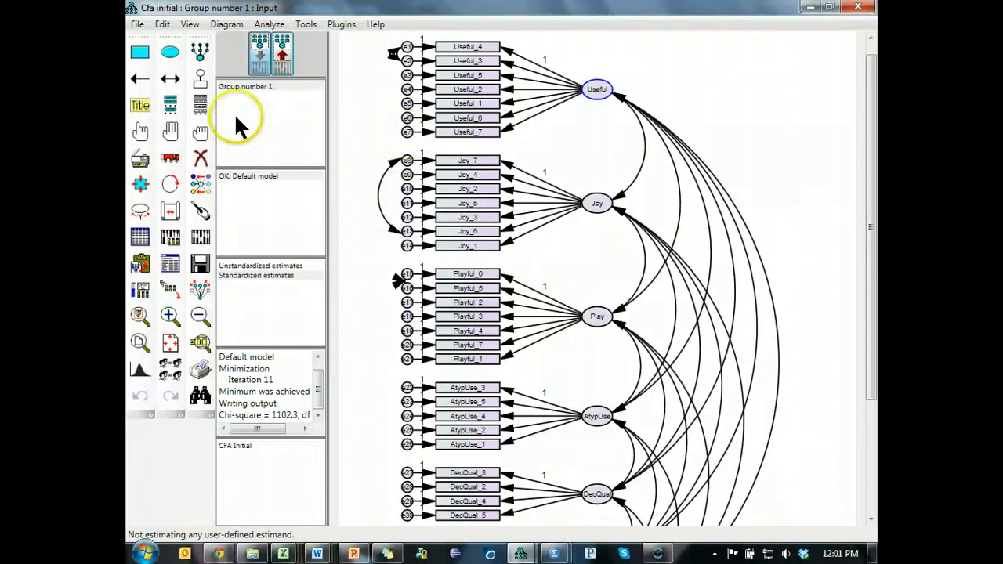
# - Draw covariances between error terms e6 and e7 of Useful, and e29 and e30 plus e28 and e30 of DecQual
pyautogui.click(170, 78)
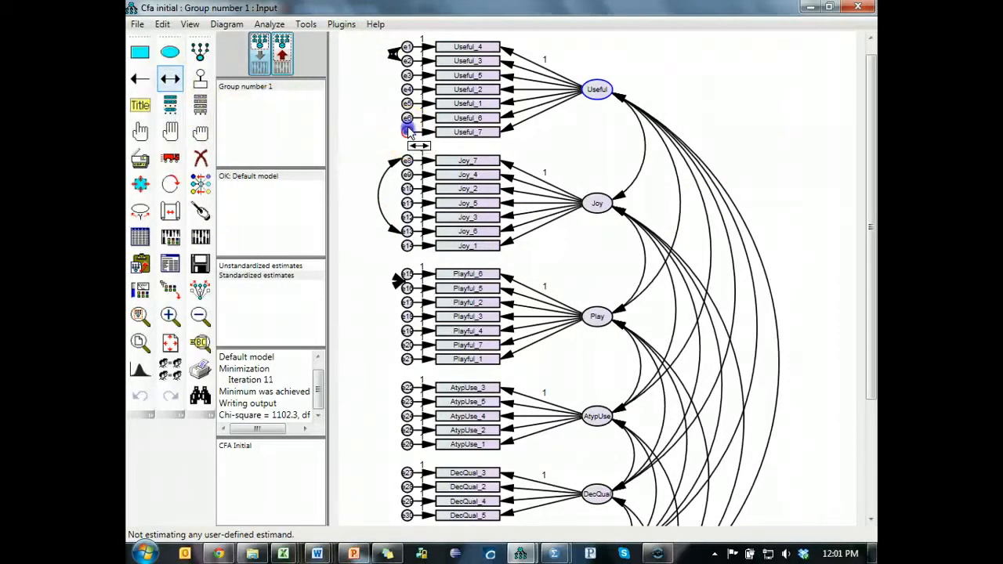
pyautogui.moveTo(407, 119); pyautogui.dragTo(406, 131)
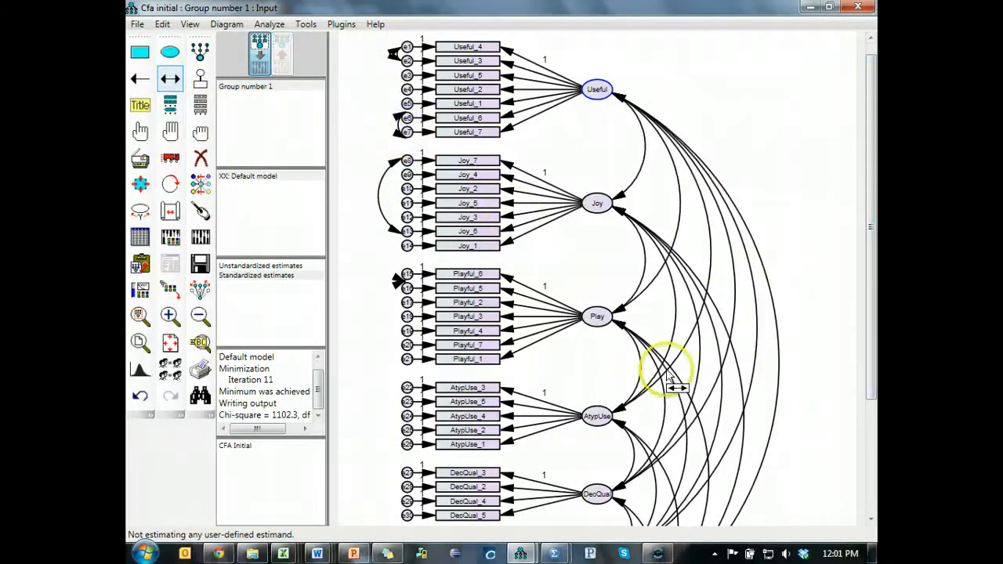
pyautogui.moveTo(407, 516); pyautogui.dragTo(406, 505)
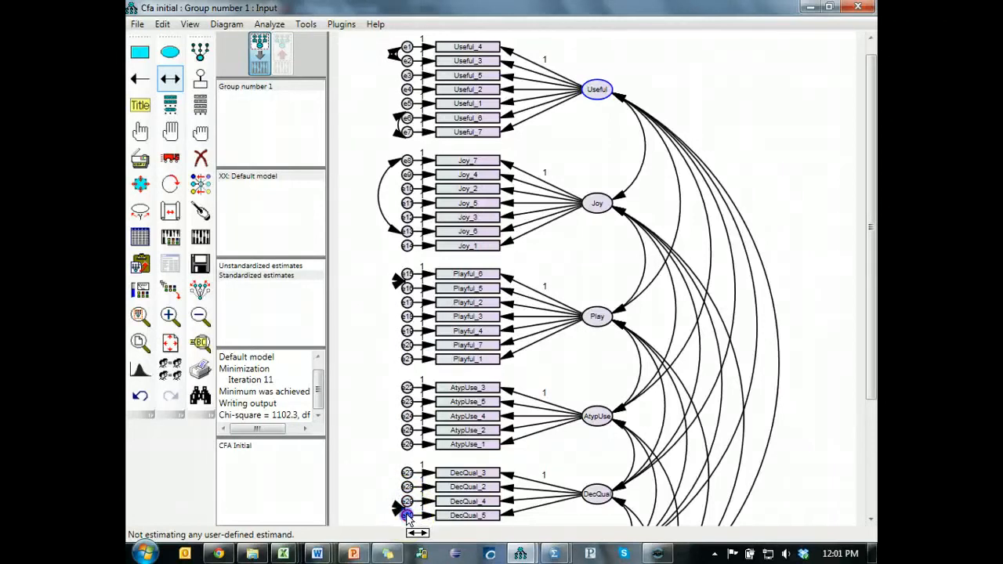
# - Recalculate the estimates and review the modification indices and the model fit measures, including CMIN/DF, CFI and RMSEA, in the text output
pyautogui.click(200, 236)
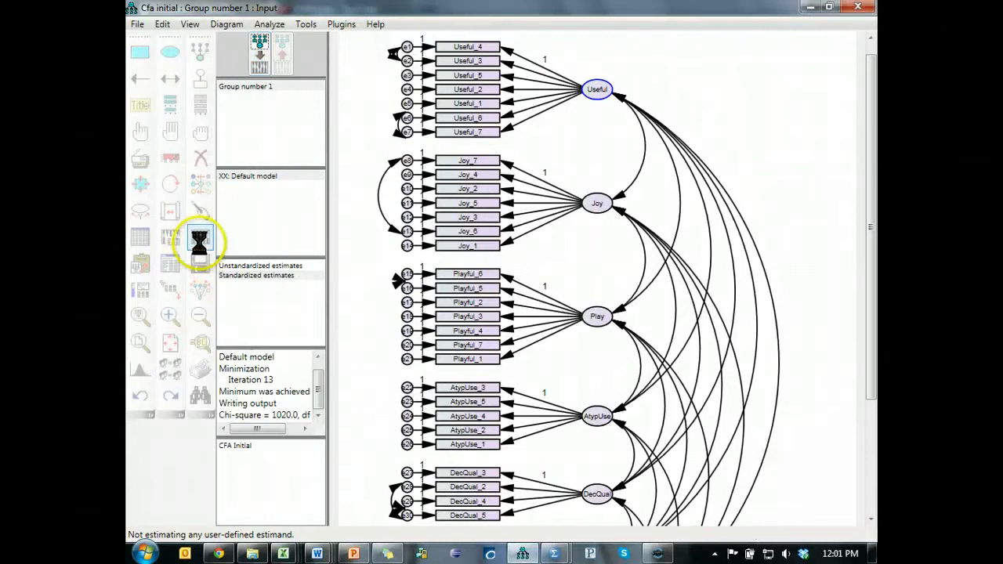
pyautogui.click(167, 263)
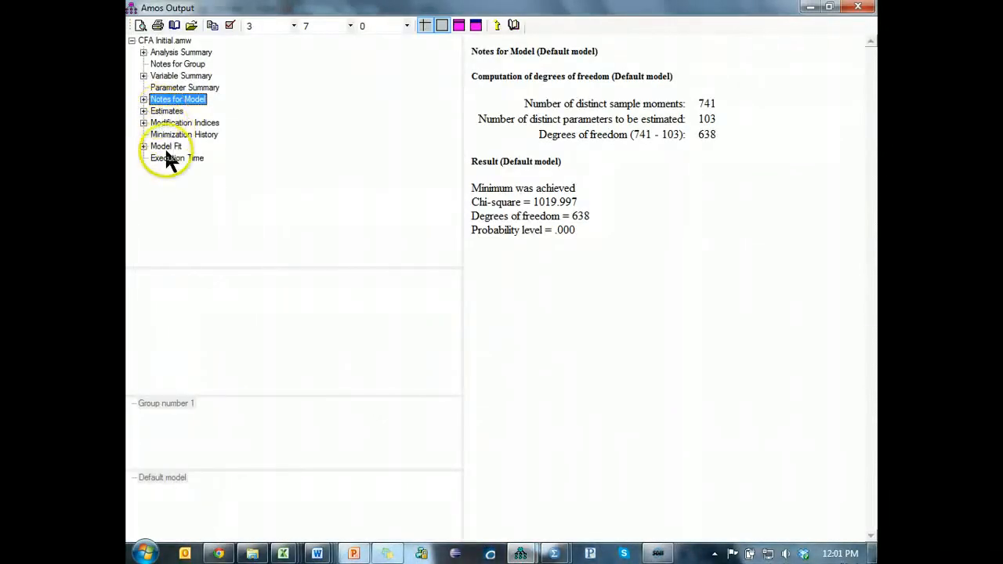
pyautogui.click(171, 125)
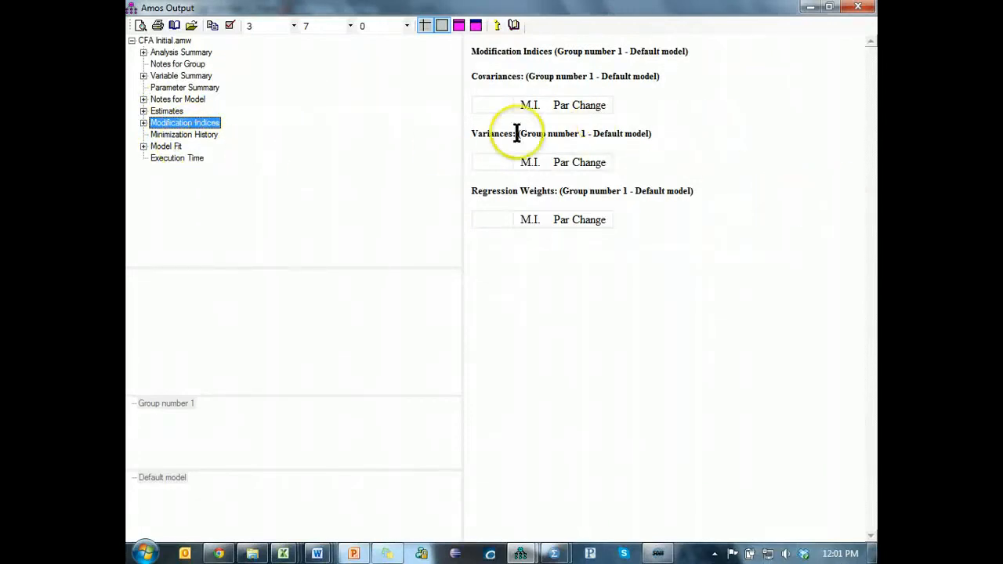
pyautogui.click(170, 147)
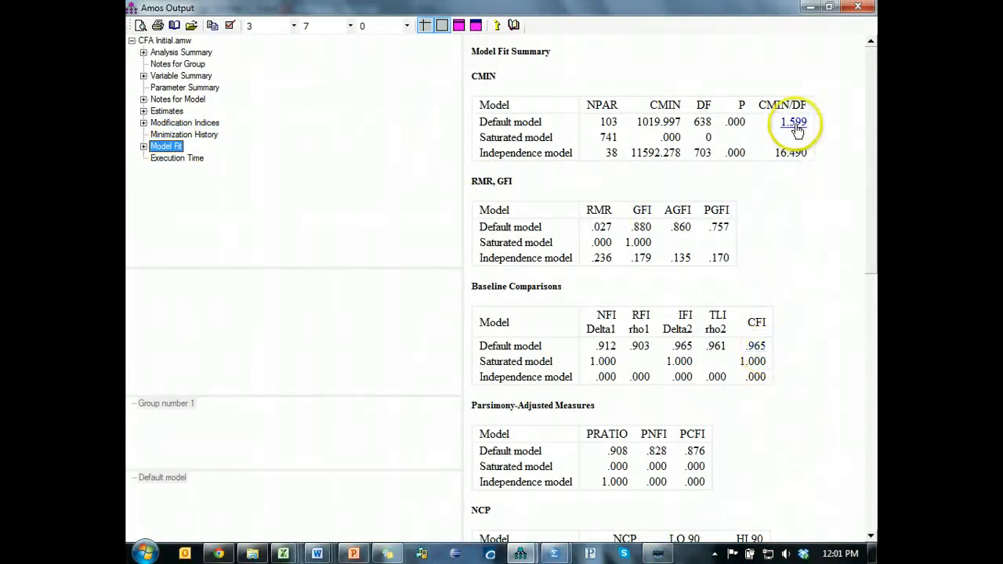
pyautogui.moveTo(871, 157); pyautogui.dragTo(873, 369)
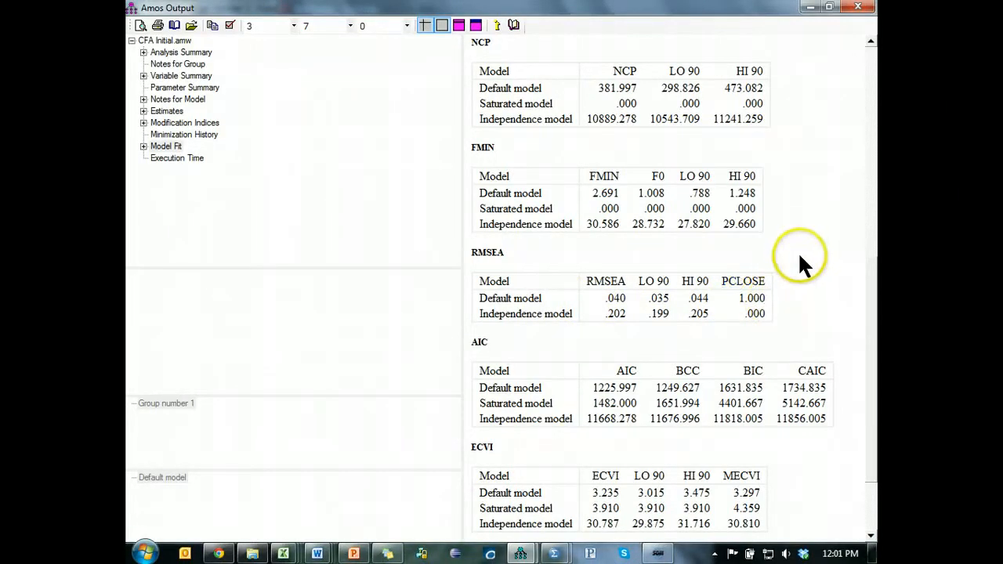
# - Switch to the Statwiki Guidelines page in the browser and highlight "Do invariance tests" under Confirmatory Factor Analysis
pyautogui.hotkey('alt', 'Tab')
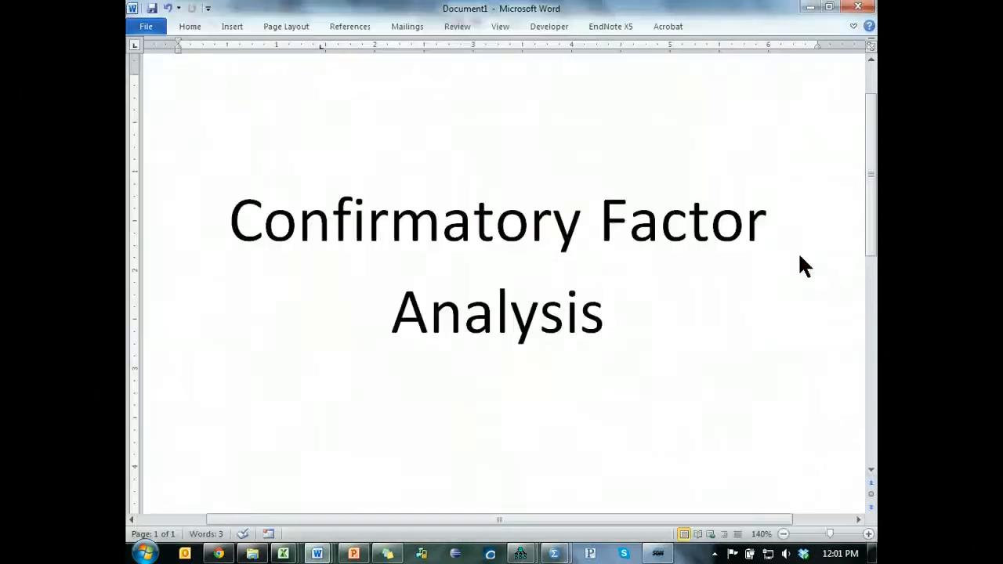
pyautogui.hotkey('alt', 'Tab')
pyautogui.hotkey('alt', 'Tab')
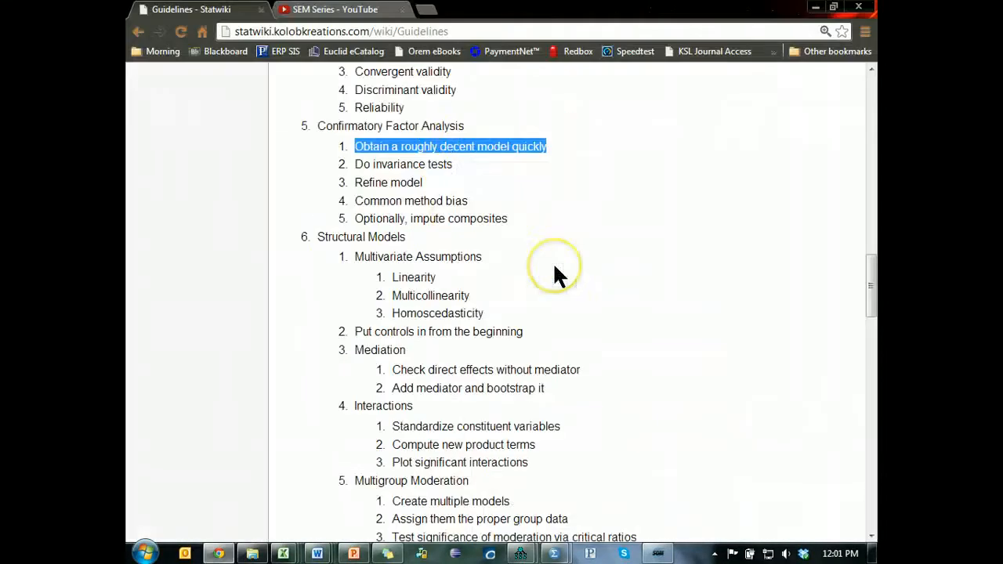
pyautogui.click(493, 143)
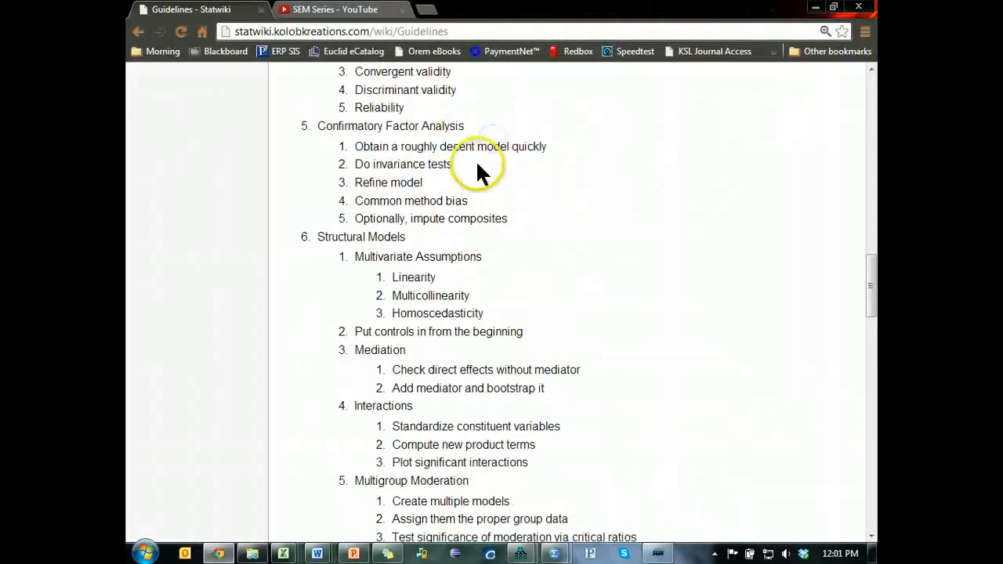
pyautogui.moveTo(478, 164); pyautogui.dragTo(350, 171)
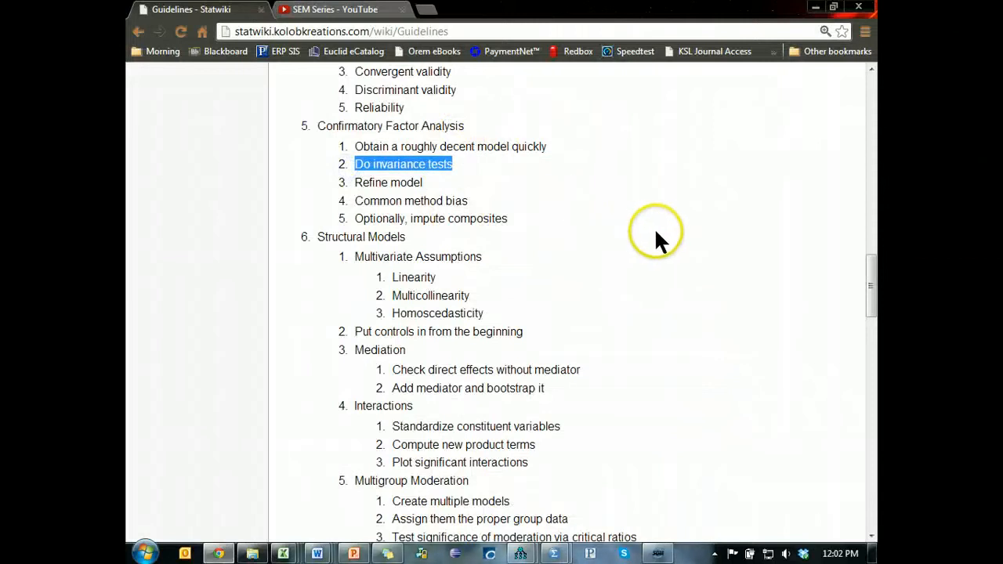
# - Return to the Amos path diagram and deselect all objects, including the Useful factor
pyautogui.hotkey('alt', 'Tab')
pyautogui.hotkey('alt', 'Tab')
pyautogui.hotkey('alt', 'Tab')
pyautogui.press('Tab')
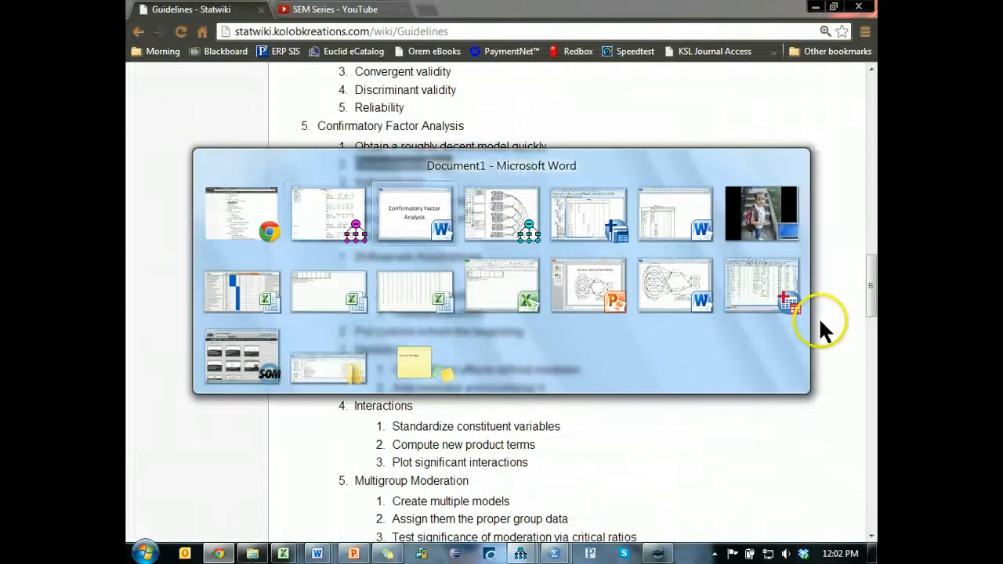
pyautogui.press('Tab')
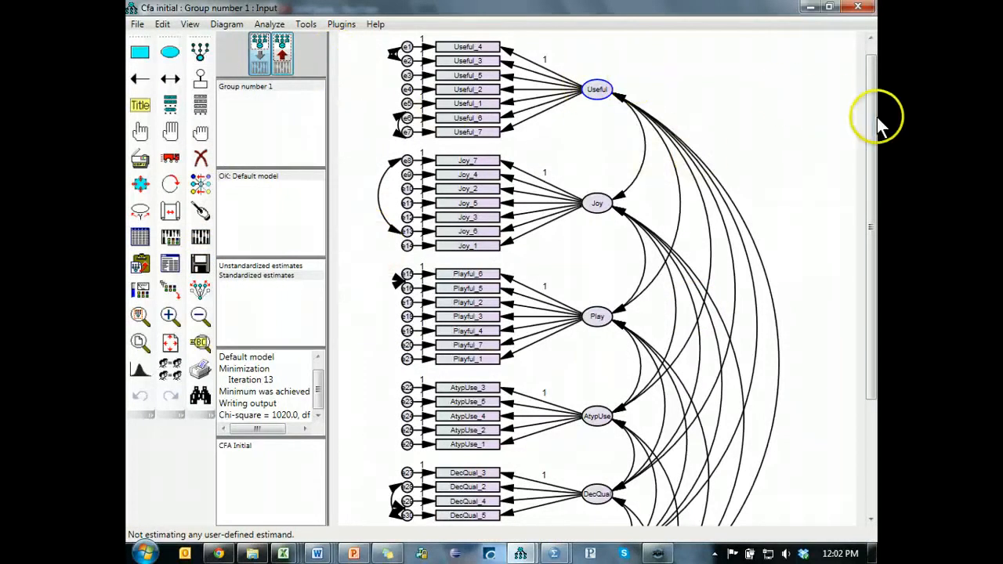
pyautogui.moveTo(877, 119); pyautogui.dragTo(877, 105)
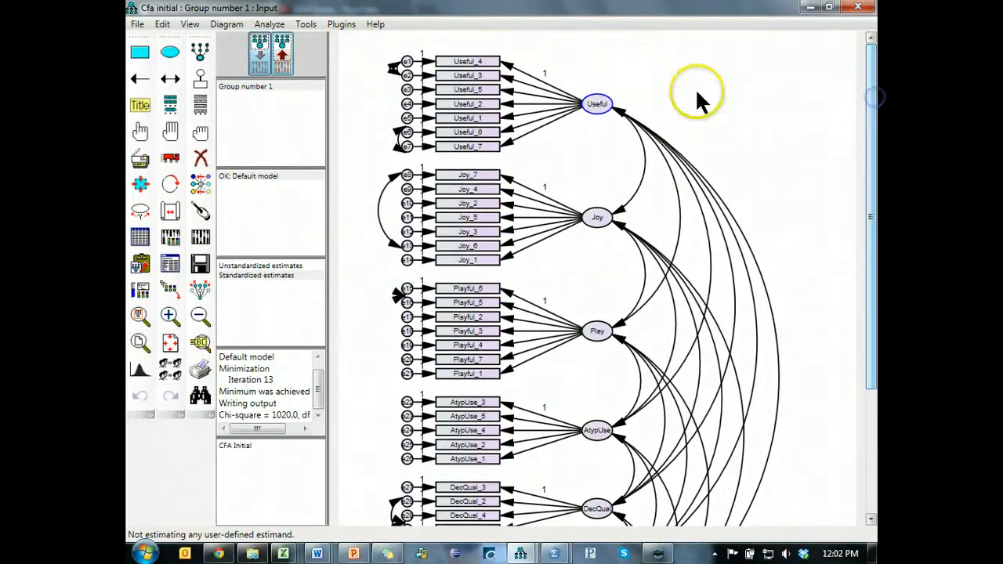
pyautogui.click(201, 135)
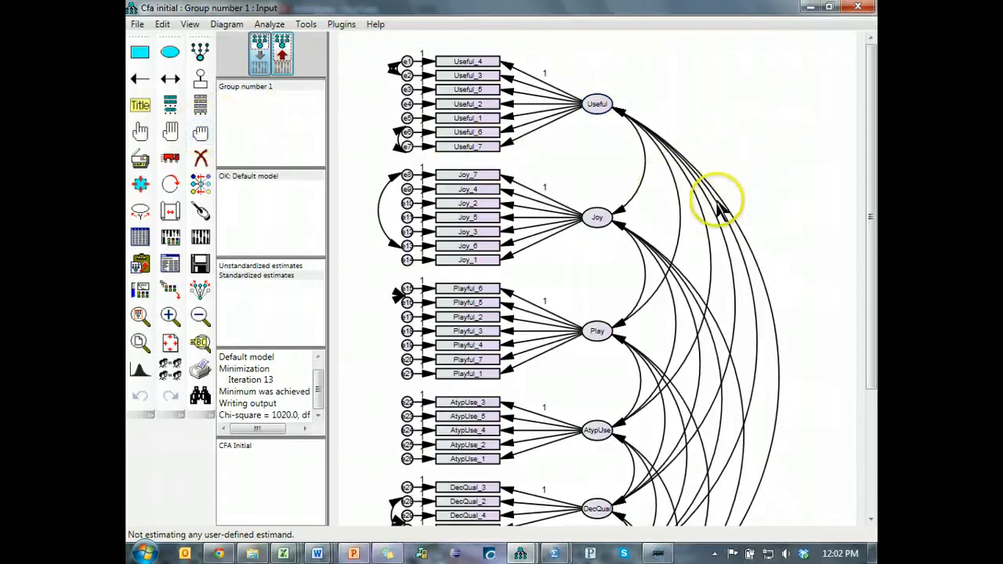
pyautogui.hotkey('alt', 'Tab')
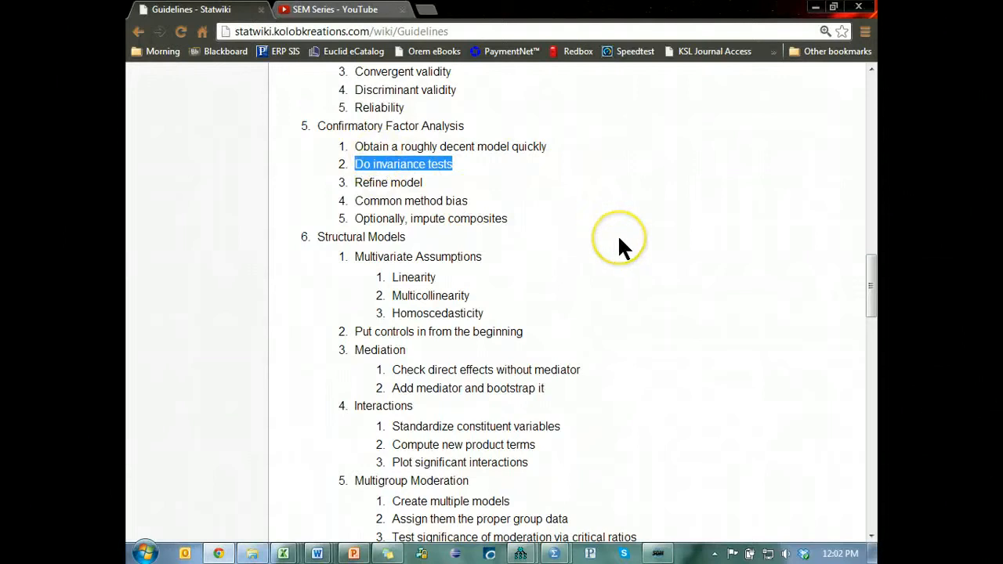
pyautogui.hotkey('alt', 'Tab')
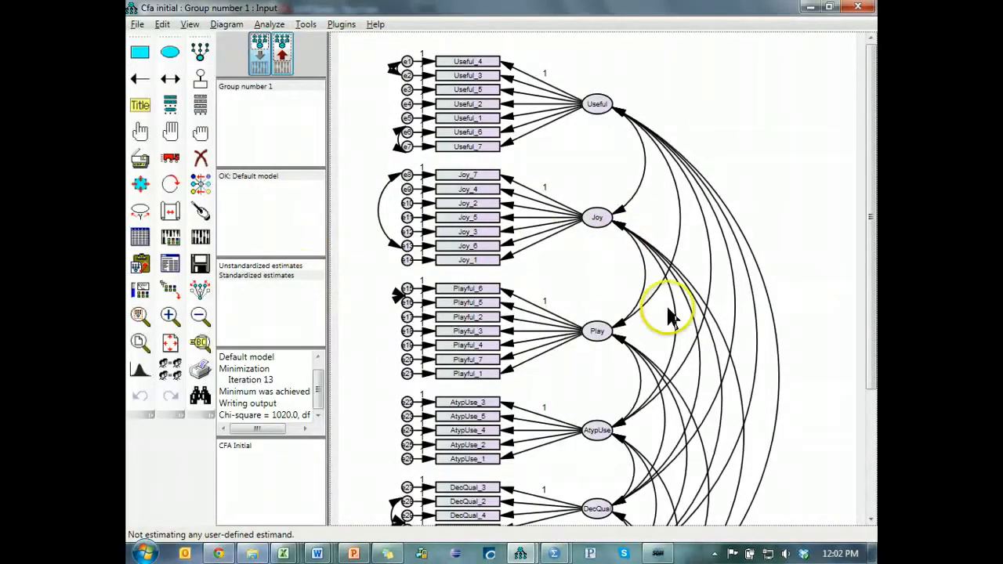
# - Rename Group number 1 as ExpLow and add a second group named ExpHigh
pyautogui.doubleClick(260, 85)
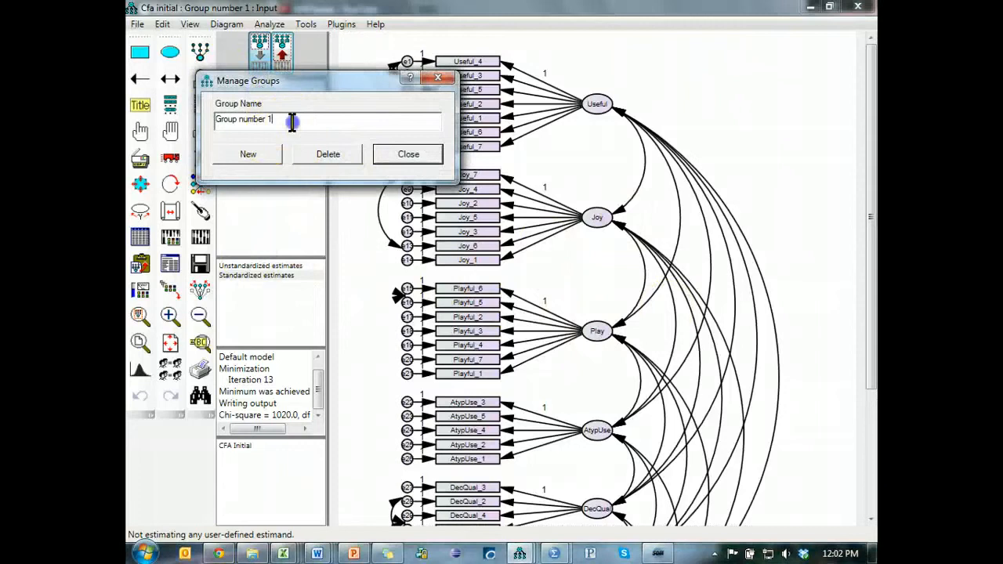
pyautogui.moveTo(274, 119); pyautogui.dragTo(214, 117)
pyautogui.write('ExpLow')
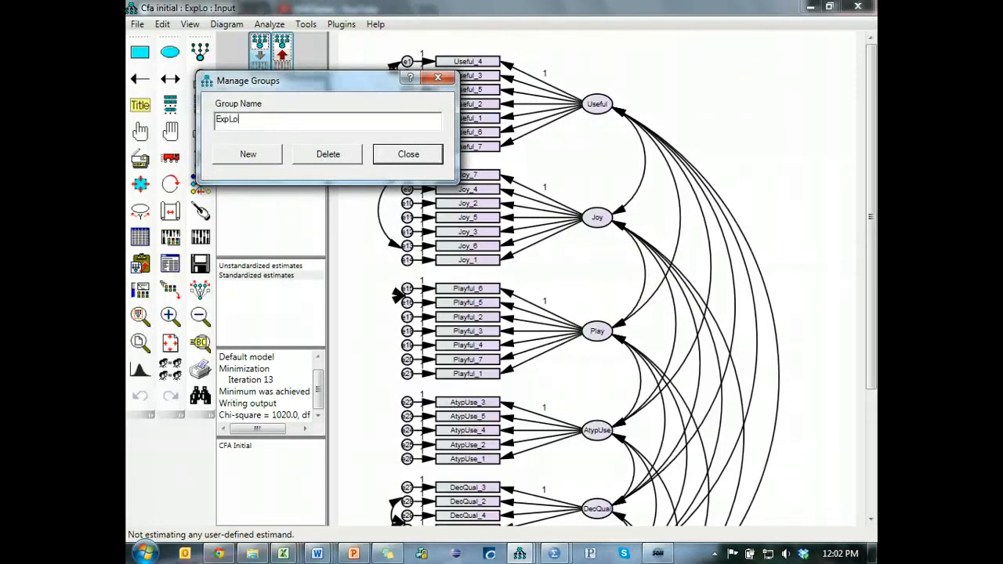
pyautogui.click(256, 152)
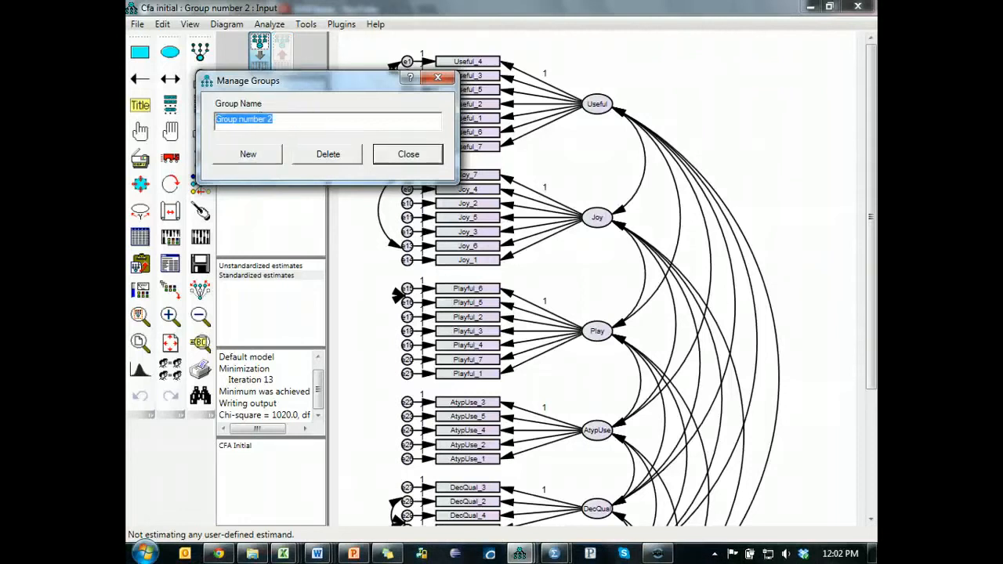
pyautogui.write('ExpHigh')
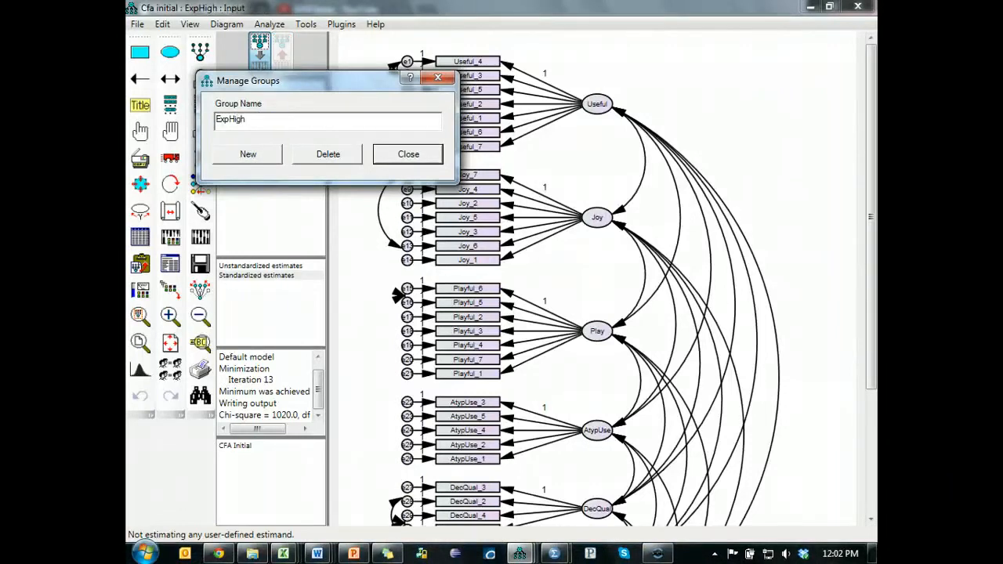
# - Add two more groups named FreqLow and FreqHigh and finish managing the groups
pyautogui.click(249, 155)
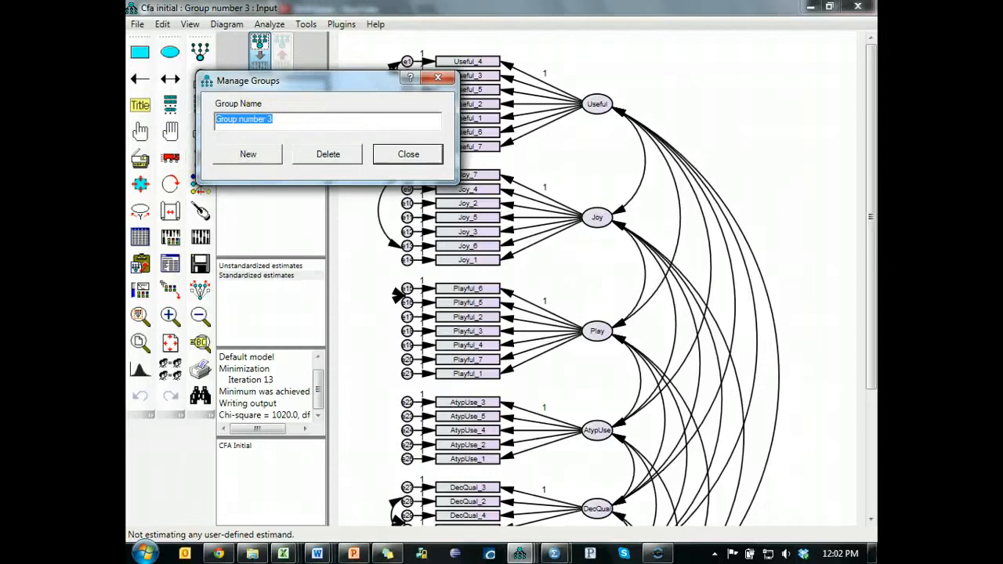
pyautogui.write('FreqLow')
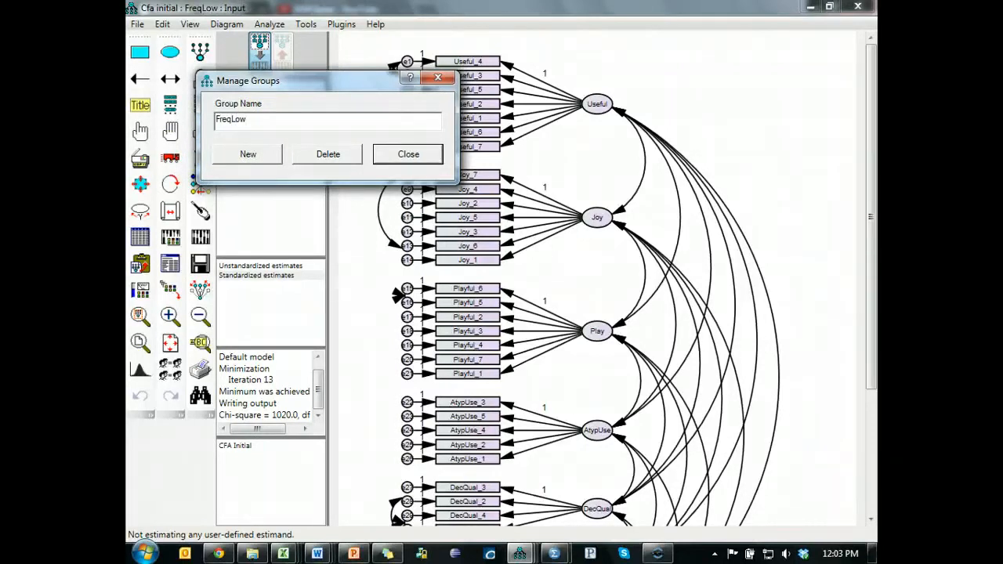
pyautogui.click(246, 154)
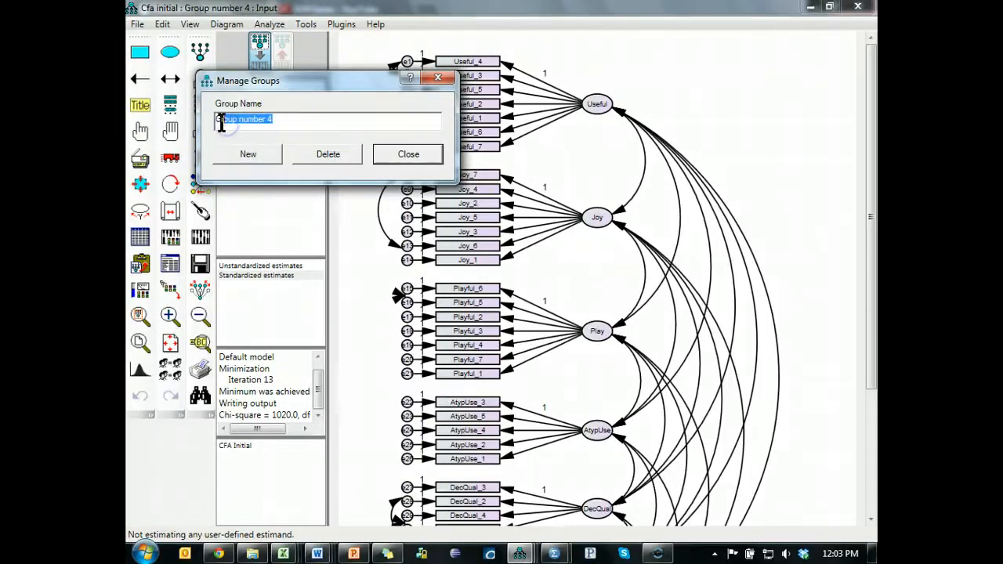
pyautogui.write('G')
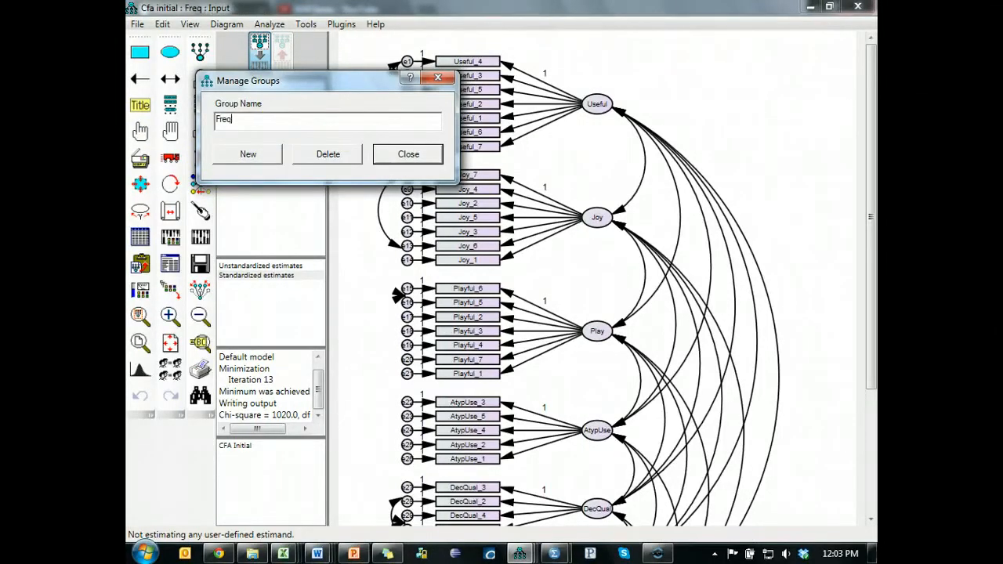
pyautogui.click(435, 154)
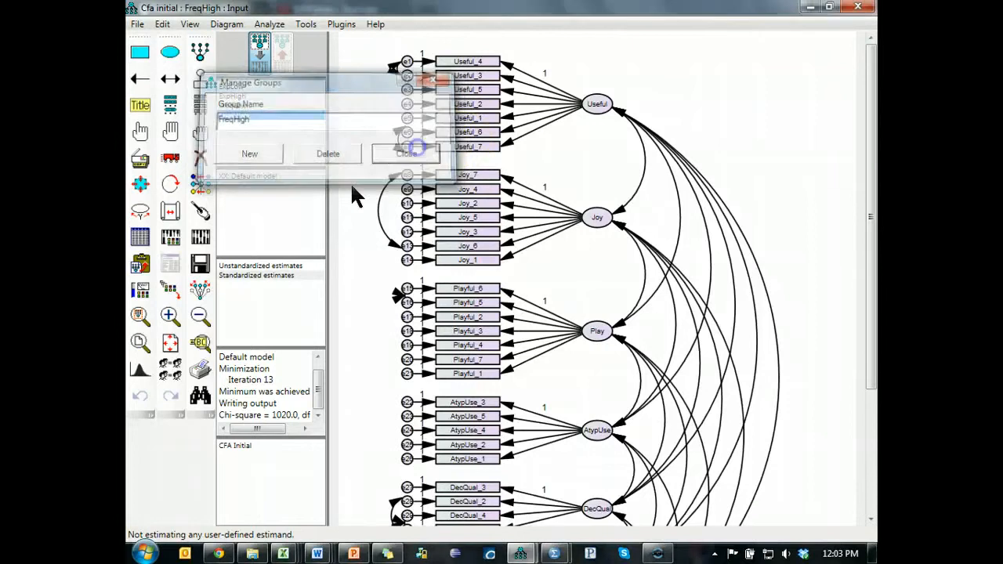
# - Assign the data file YouTube SEM Series.sav from the Statwiki folder to the ExpHigh group
pyautogui.click(139, 238)
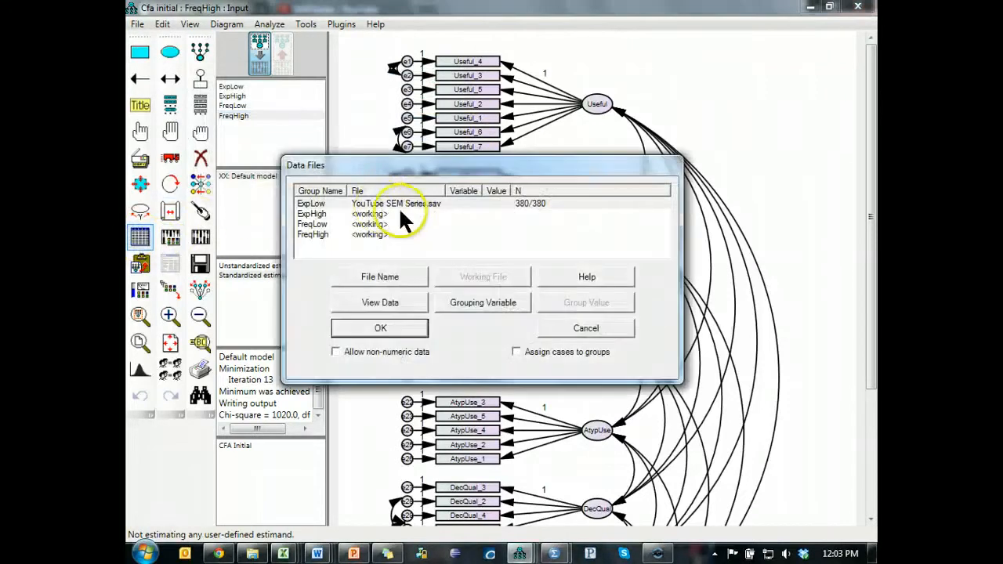
pyautogui.doubleClick(370, 214)
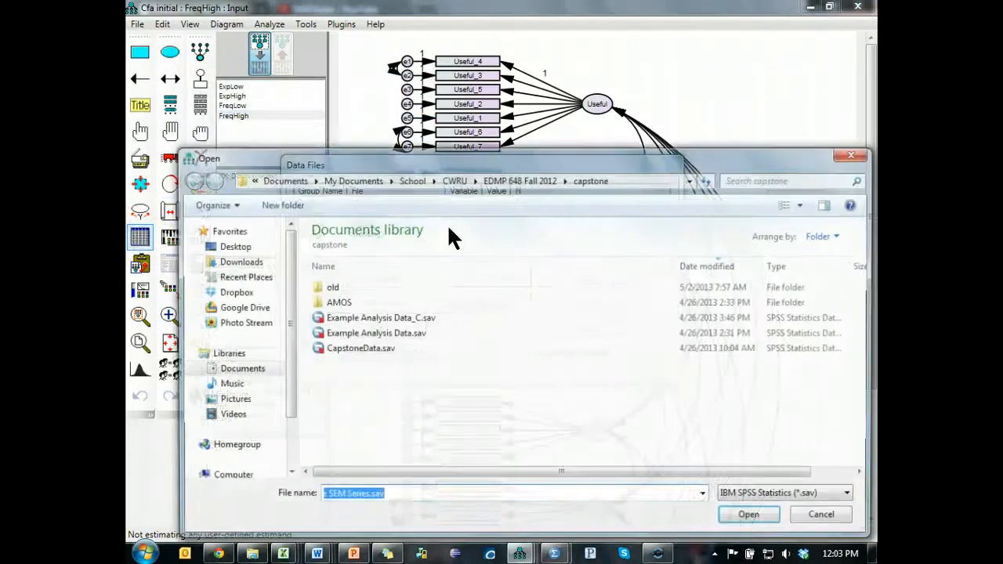
pyautogui.click(259, 278)
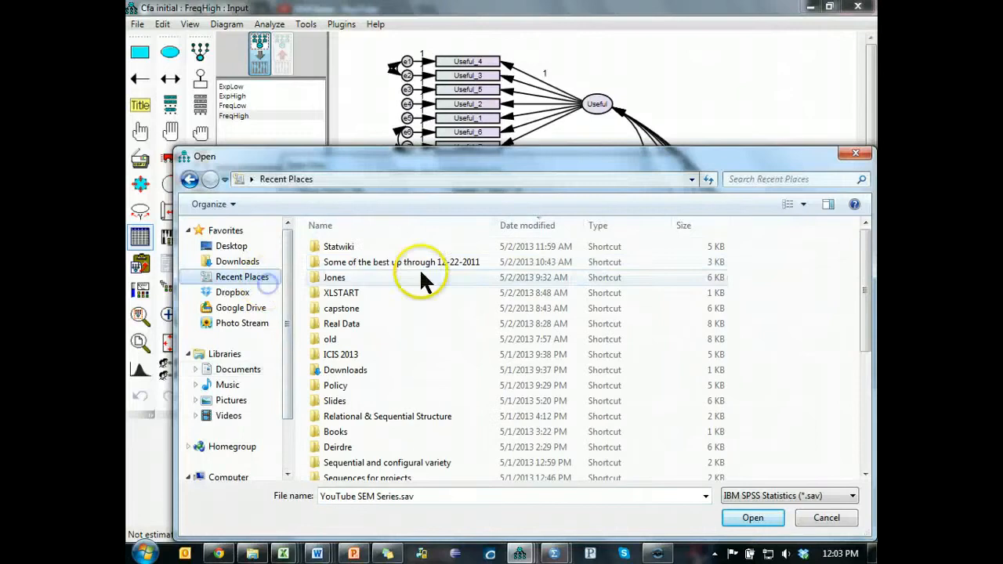
pyautogui.doubleClick(388, 248)
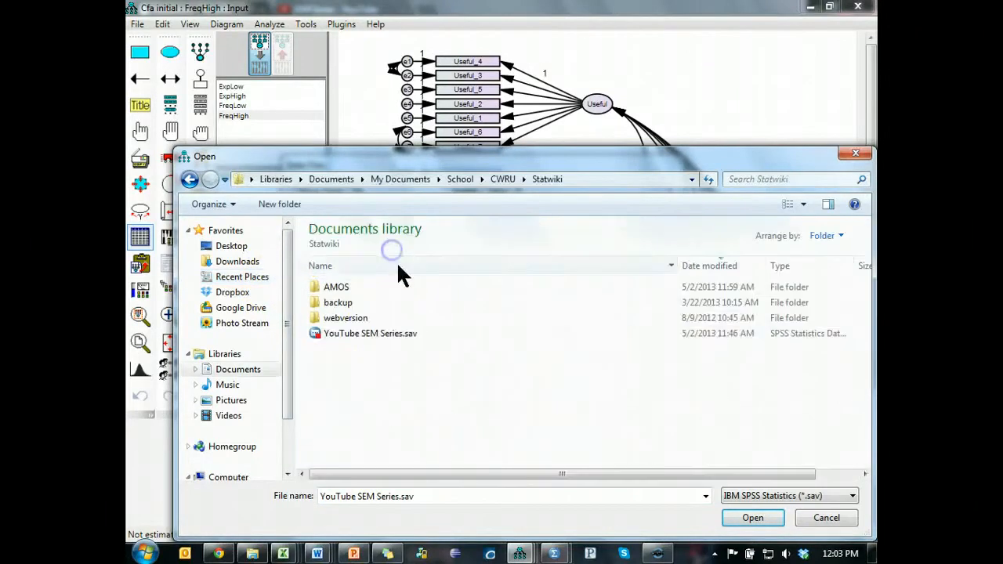
pyautogui.doubleClick(367, 335)
# - Assign YouTube SEM Series.sav as the data file for the FreqLow and FreqHigh groups
pyautogui.click(320, 225)
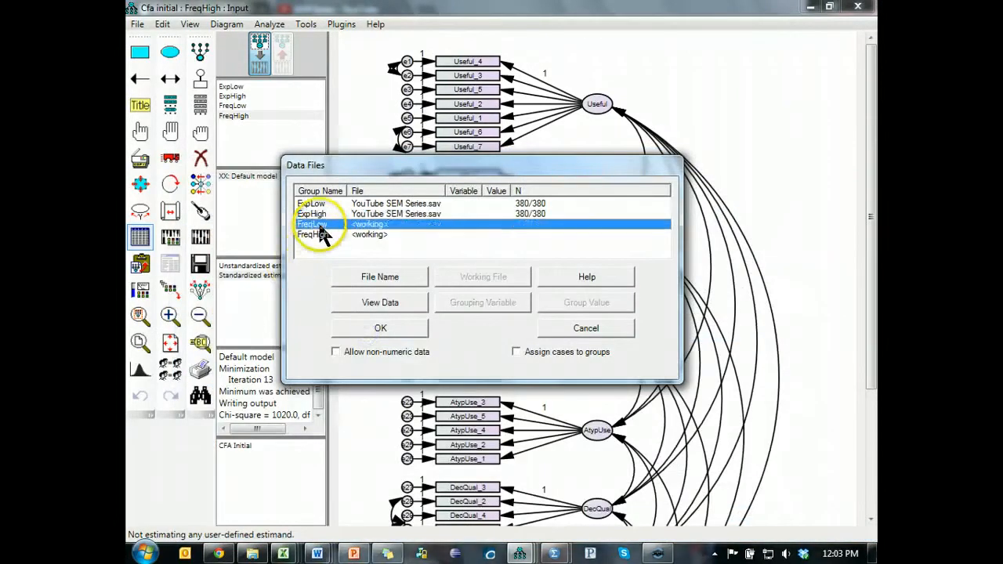
pyautogui.click(341, 271)
pyautogui.doubleClick(338, 336)
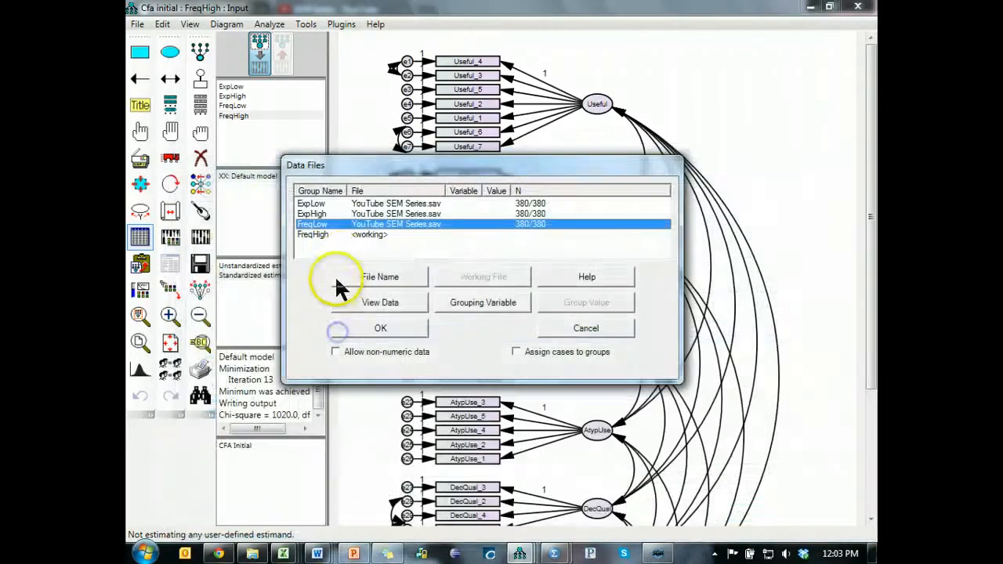
pyautogui.click(347, 232)
pyautogui.click(392, 275)
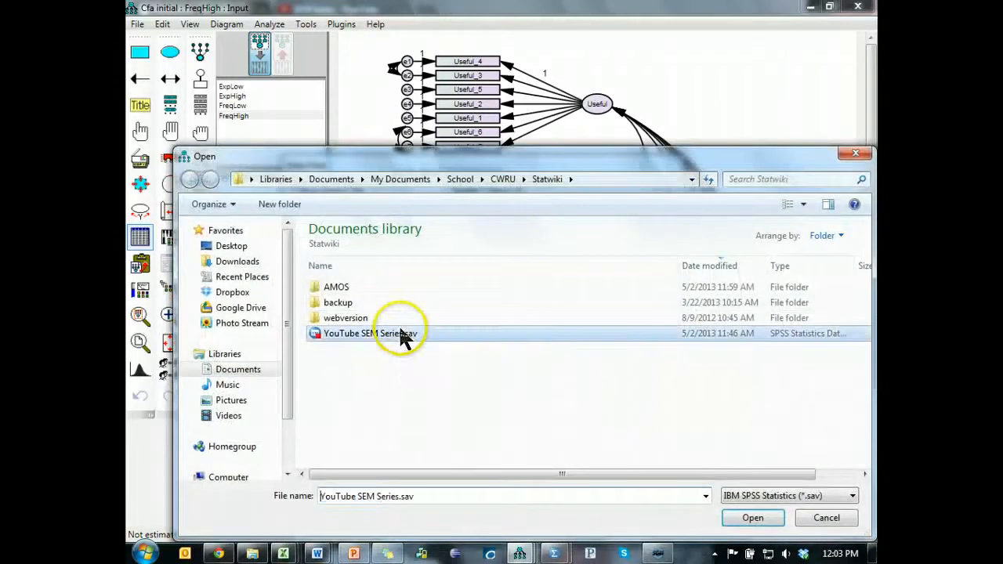
pyautogui.doubleClick(402, 334)
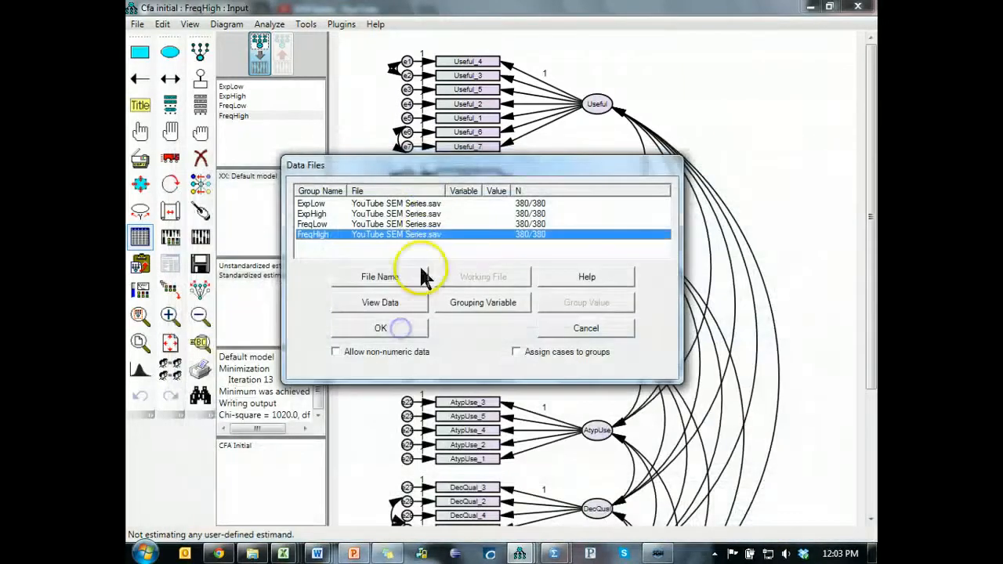
# - Set ExpCat as the grouping variable for the ExpLow group
pyautogui.click(499, 304)
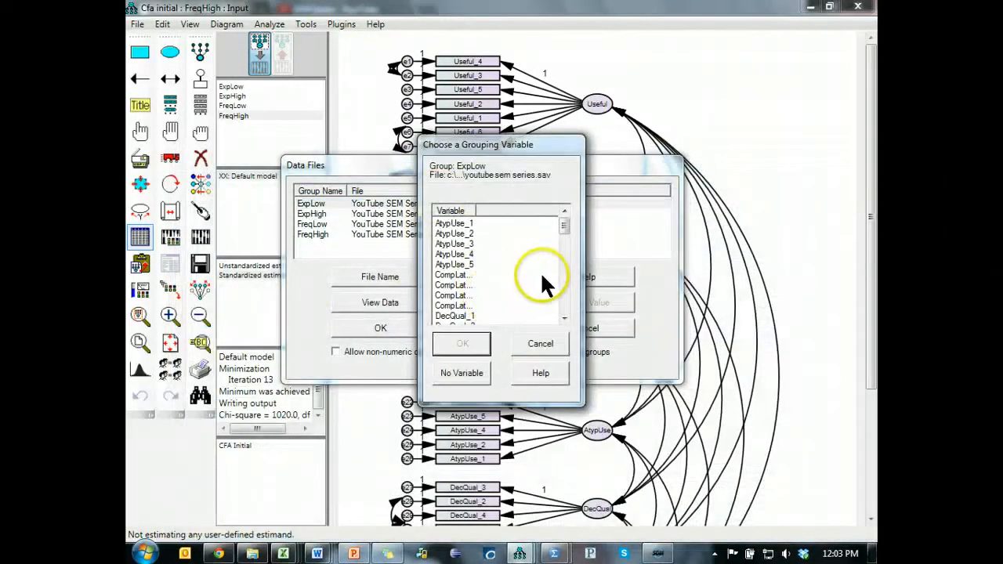
pyautogui.click(440, 293)
pyautogui.press('e')
pyautogui.scroll(-2, 471, 295)
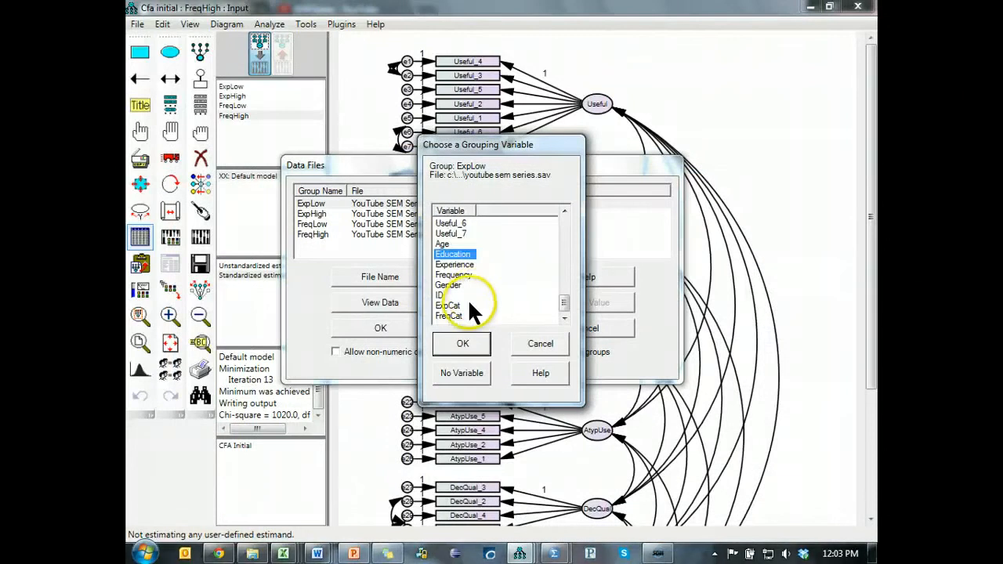
pyautogui.click(458, 306)
pyautogui.click(471, 345)
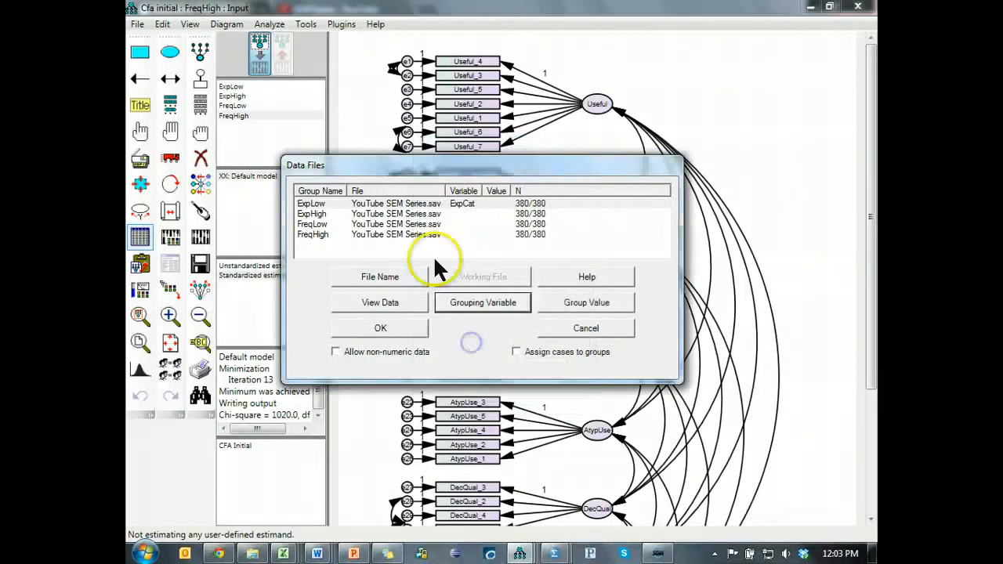
# - Set ExpCat as the grouping variable for the ExpHigh group as well
pyautogui.doubleClick(447, 210)
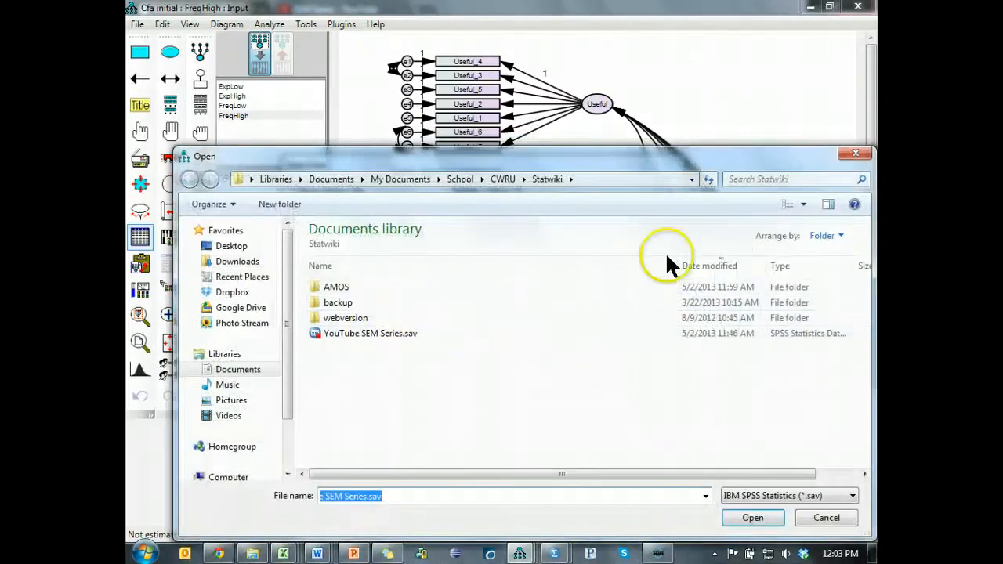
pyautogui.click(855, 155)
pyautogui.click(486, 302)
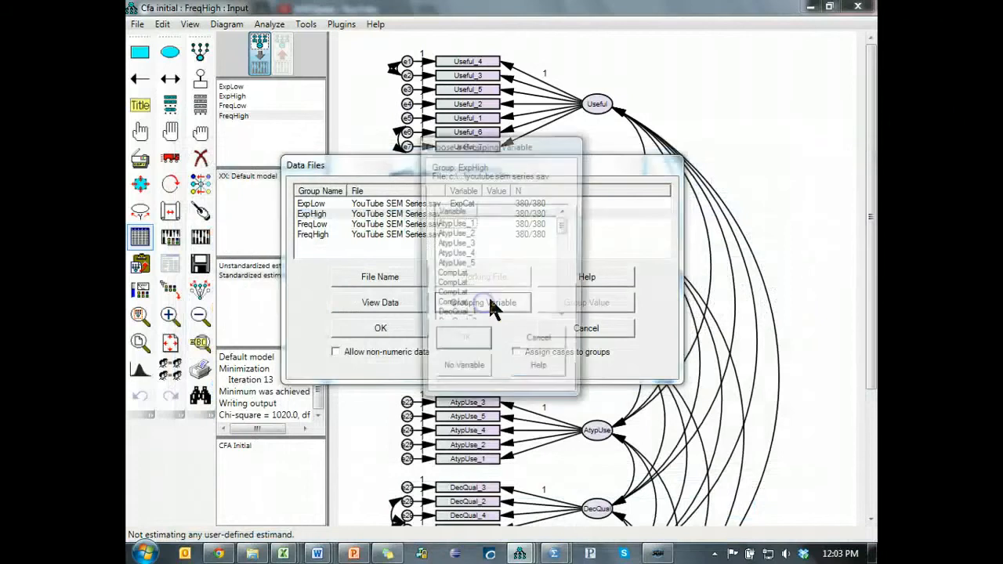
pyautogui.click(464, 284)
pyautogui.press('e')
pyautogui.scroll(-2, 469, 312)
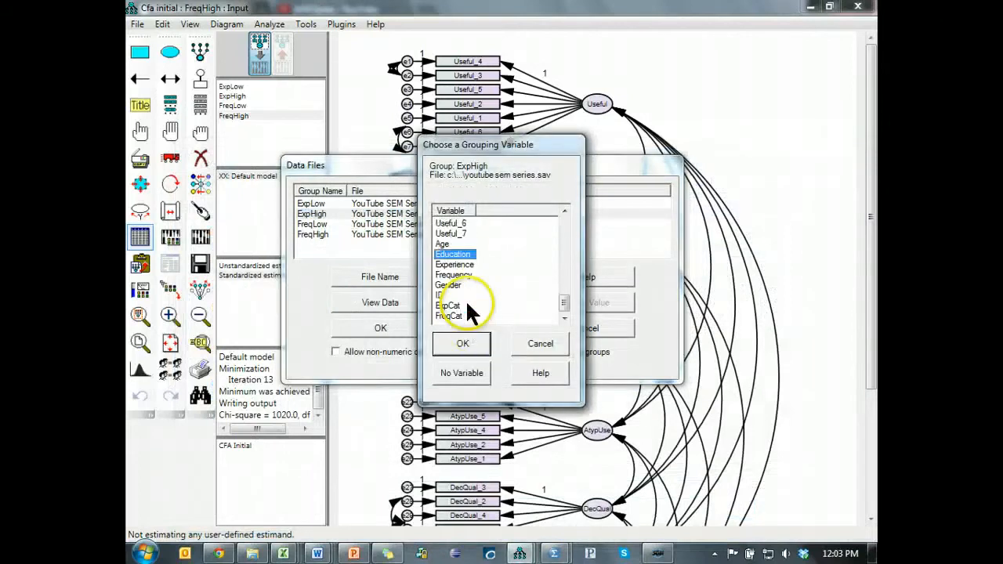
pyautogui.click(449, 306)
pyautogui.click(467, 342)
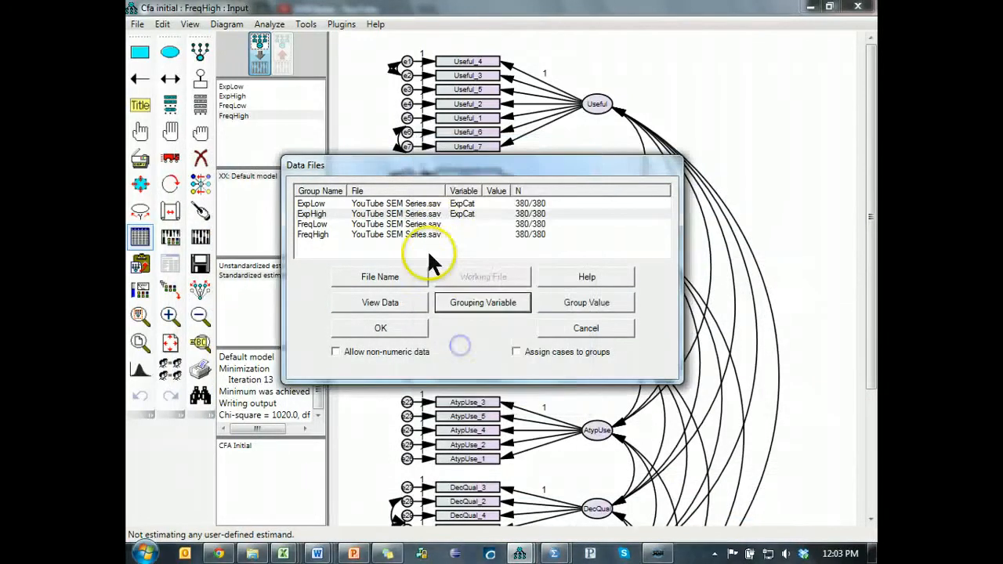
# - Set FreqCat as the grouping variable for the FreqLow group
pyautogui.click(439, 224)
pyautogui.click(483, 303)
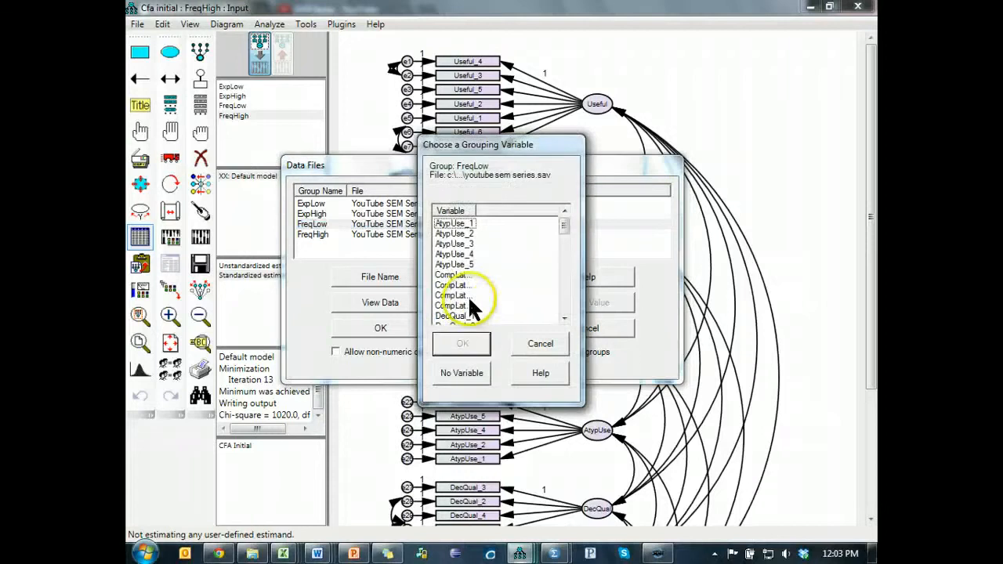
pyautogui.press('e')
pyautogui.scroll(-2, 476, 303)
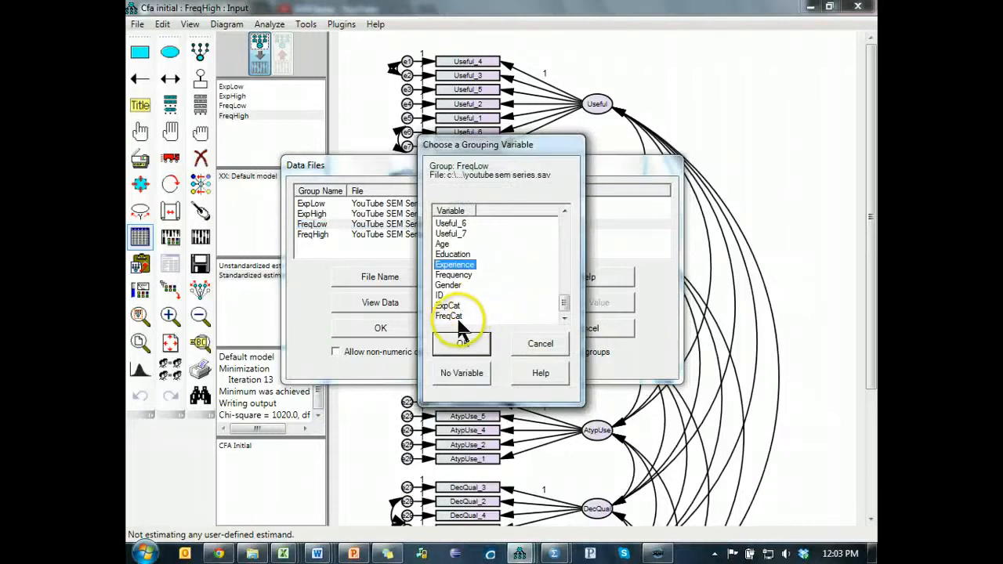
pyautogui.click(451, 316)
pyautogui.click(462, 345)
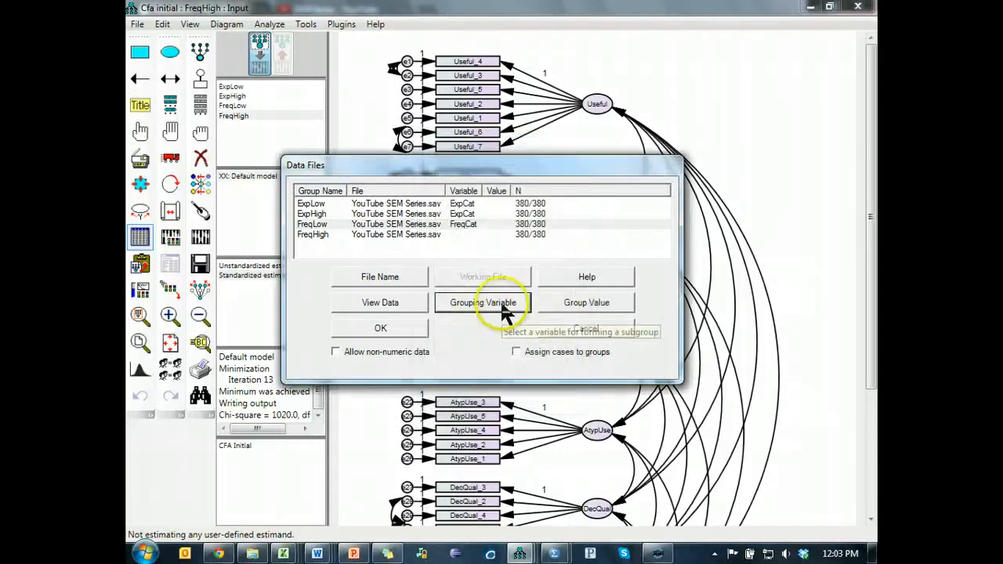
# - Assign FreqCat as the grouping variable of the FreqHigh group
pyautogui.click(461, 235)
pyautogui.click(479, 304)
pyautogui.click(449, 288)
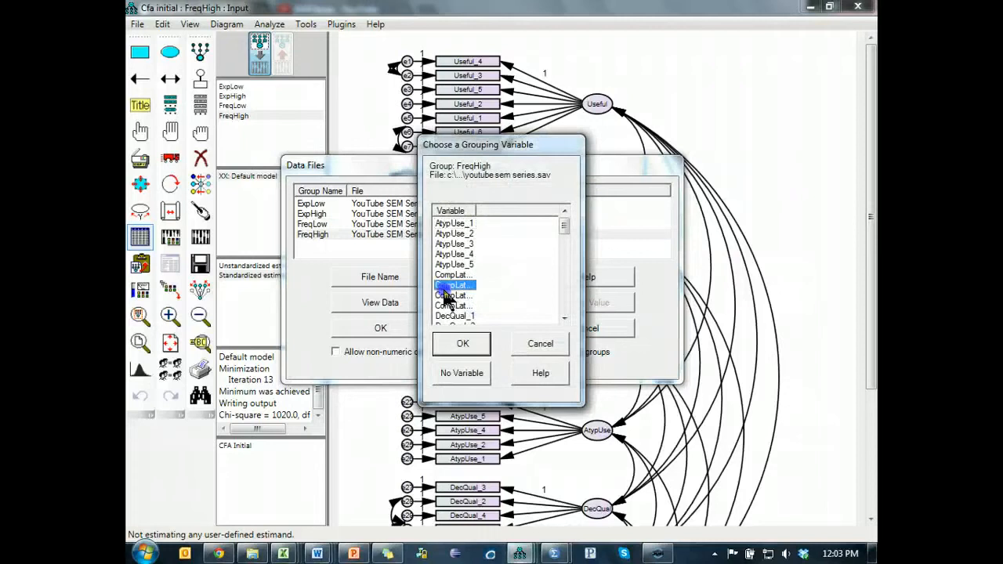
pyautogui.press('f')
pyautogui.scroll(-2, 472, 299)
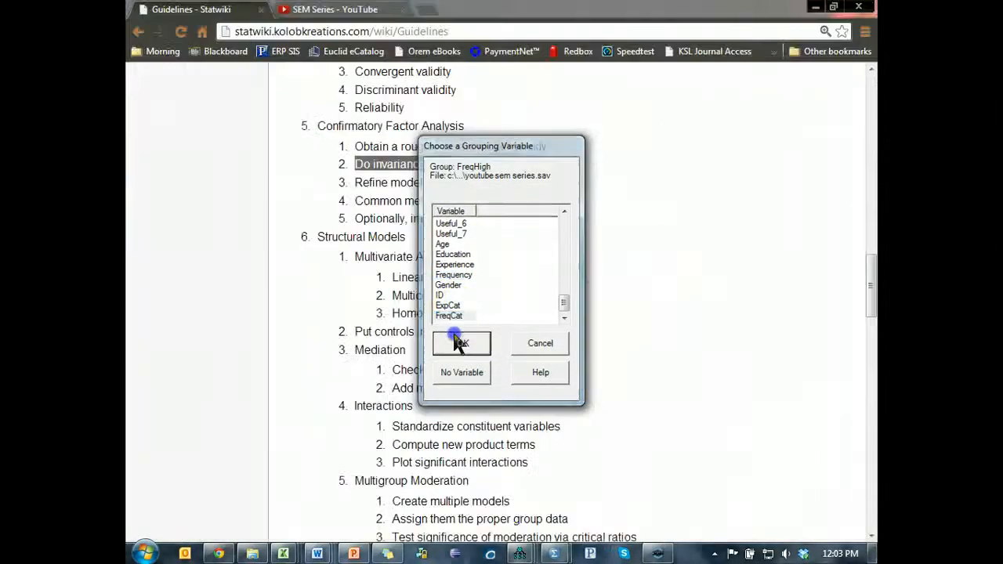
pyautogui.click(463, 343)
# - Set the ExpCat group value to 1 for ExpLow and 2 for ExpHigh
pyautogui.click(511, 203)
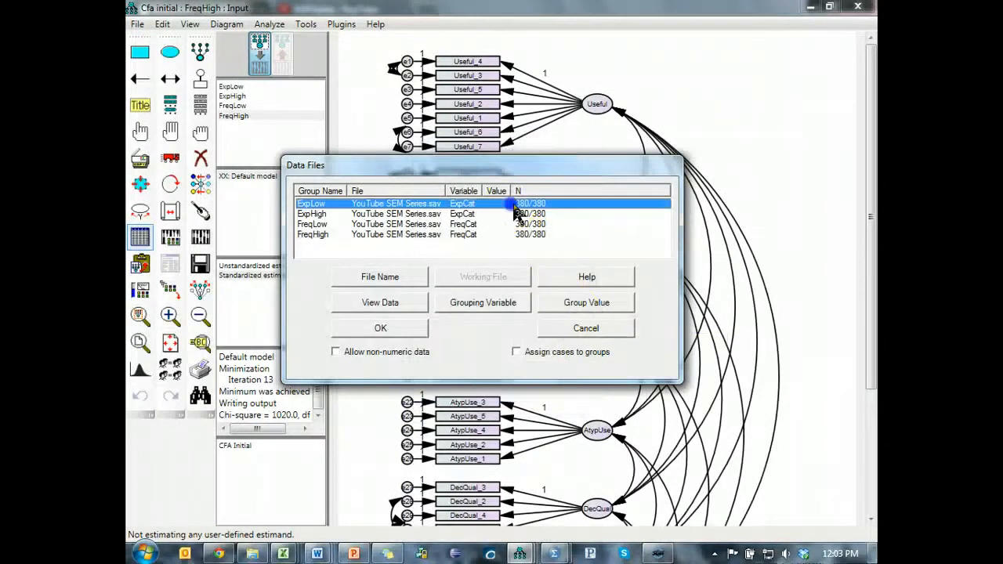
pyautogui.click(588, 306)
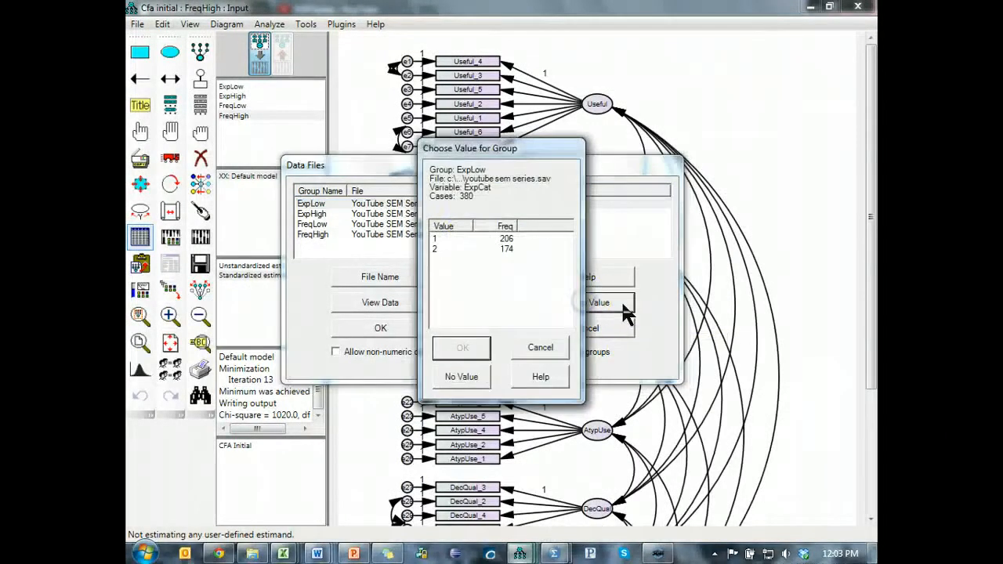
pyautogui.click(461, 239)
pyautogui.click(462, 347)
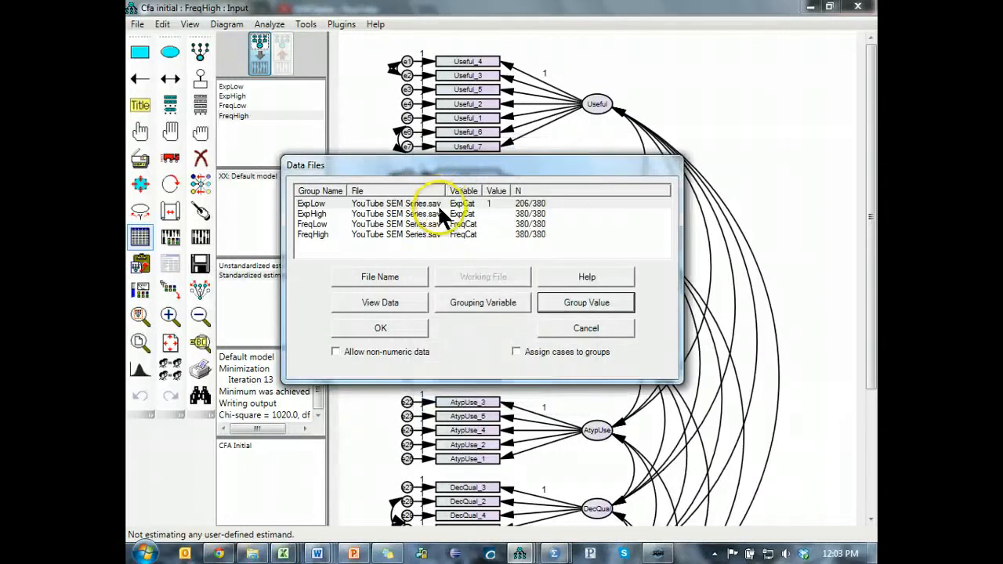
pyautogui.click(442, 214)
pyautogui.click(616, 306)
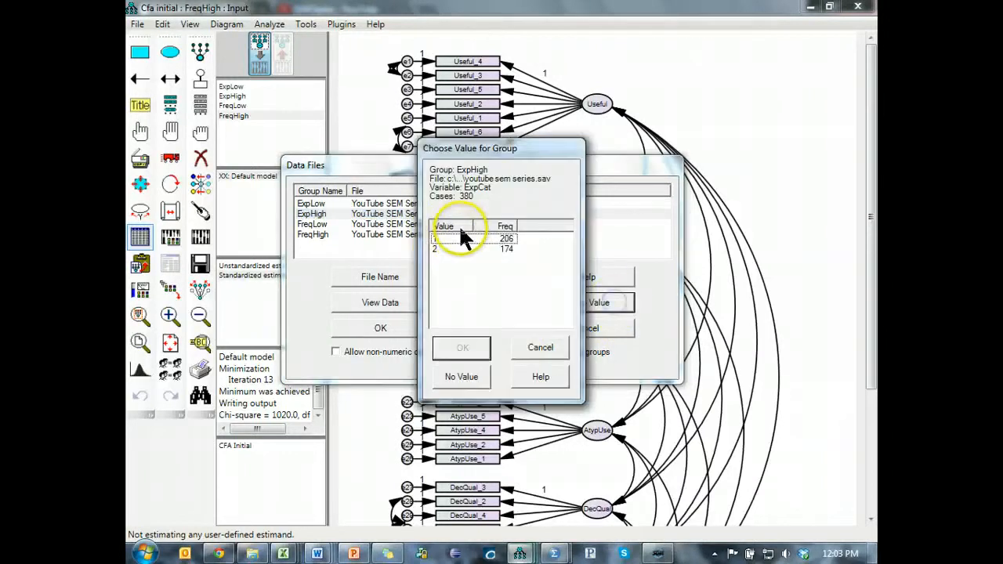
pyautogui.click(460, 248)
pyautogui.click(463, 347)
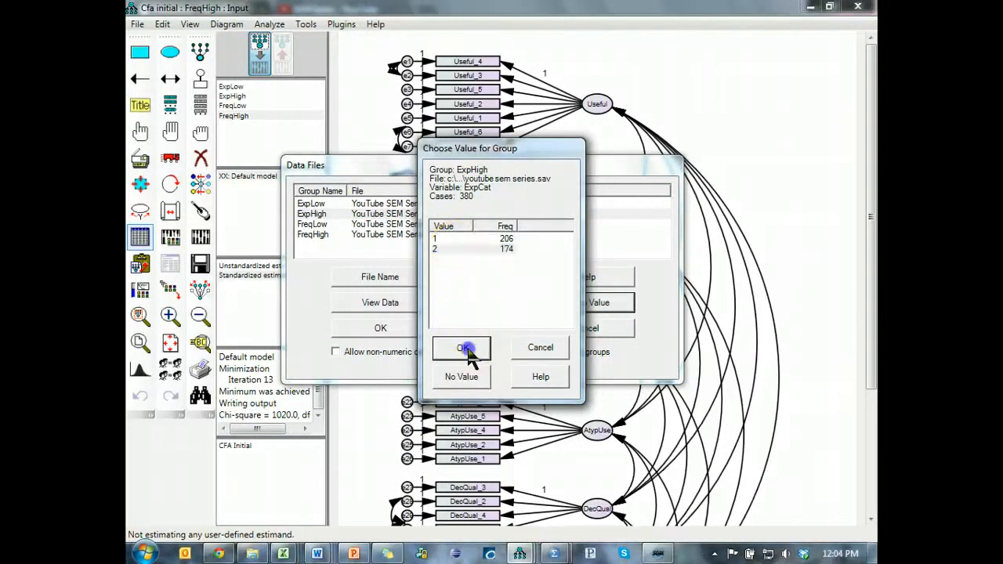
# - Set the FreqCat group value to 1 for FreqLow and 2 for FreqHigh, and accept the data file settings
pyautogui.click(438, 224)
pyautogui.click(554, 304)
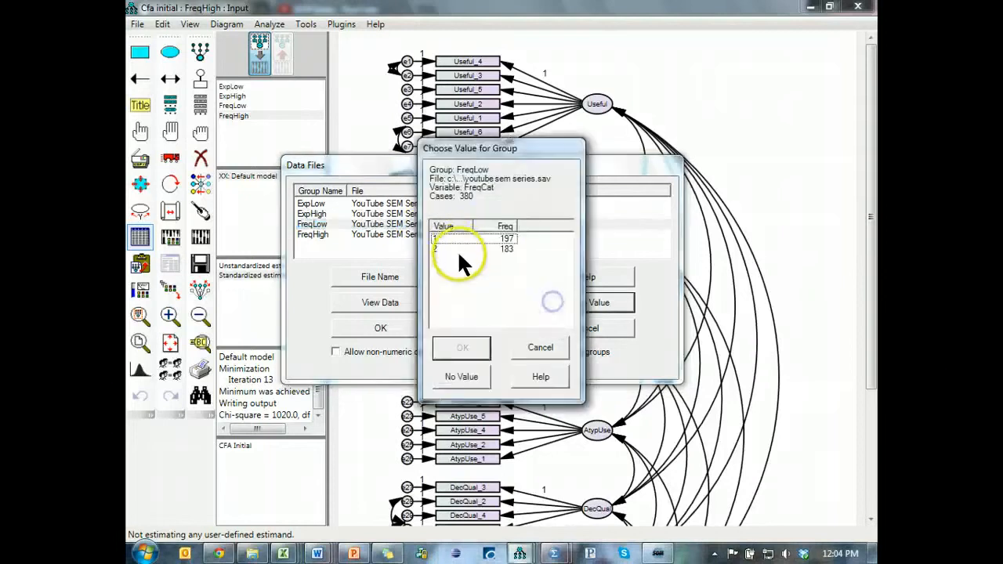
pyautogui.click(471, 239)
pyautogui.click(462, 347)
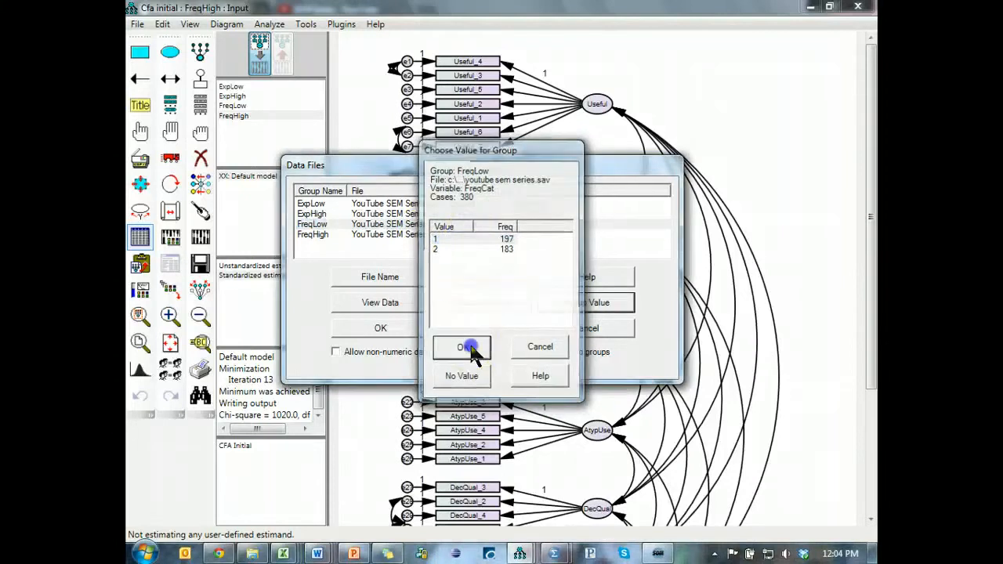
pyautogui.click(494, 234)
pyautogui.click(586, 302)
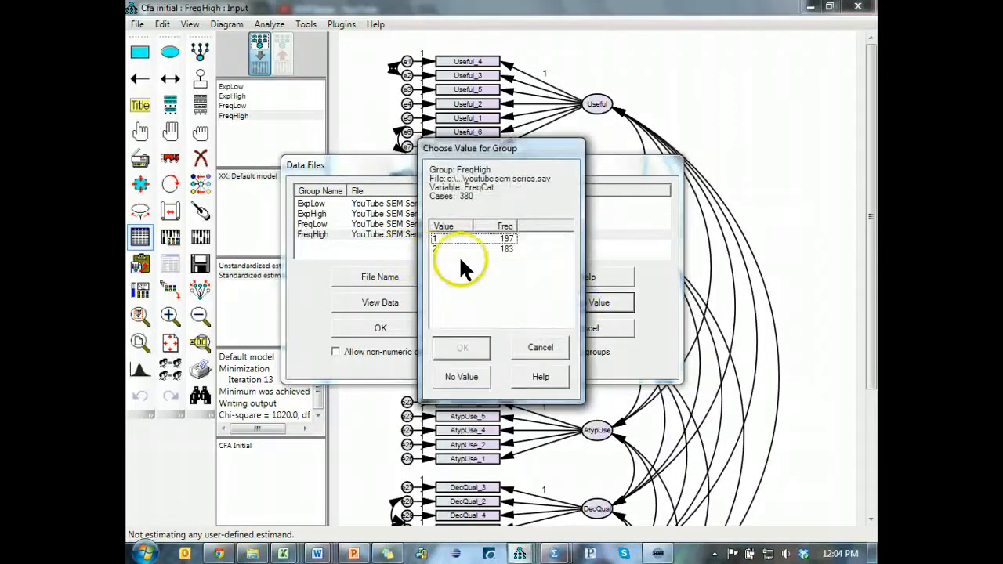
pyautogui.click(464, 348)
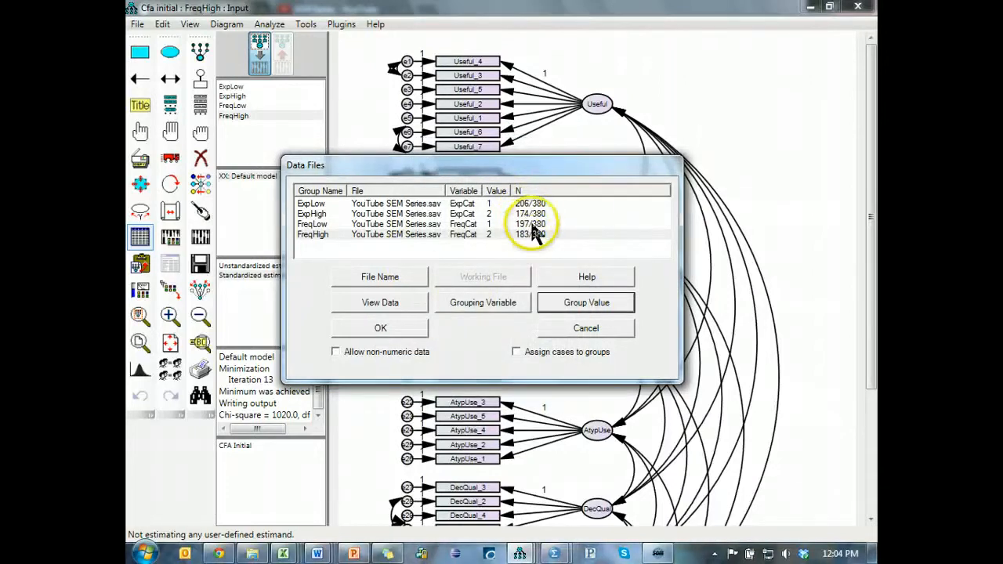
pyautogui.click(402, 316)
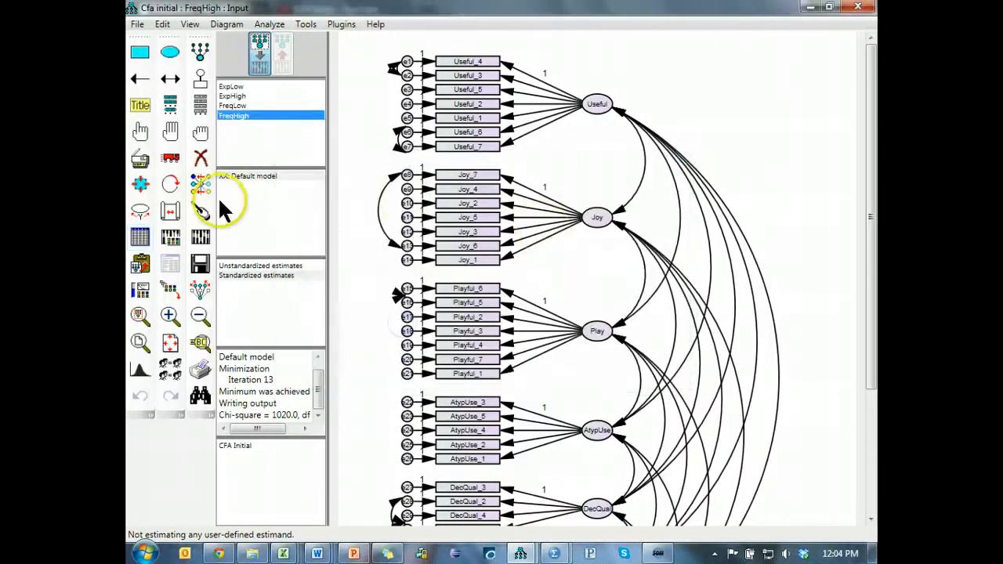
# - Save the model under the new name CFA Invariance.amw in the Statwiki folder
pyautogui.click(140, 31)
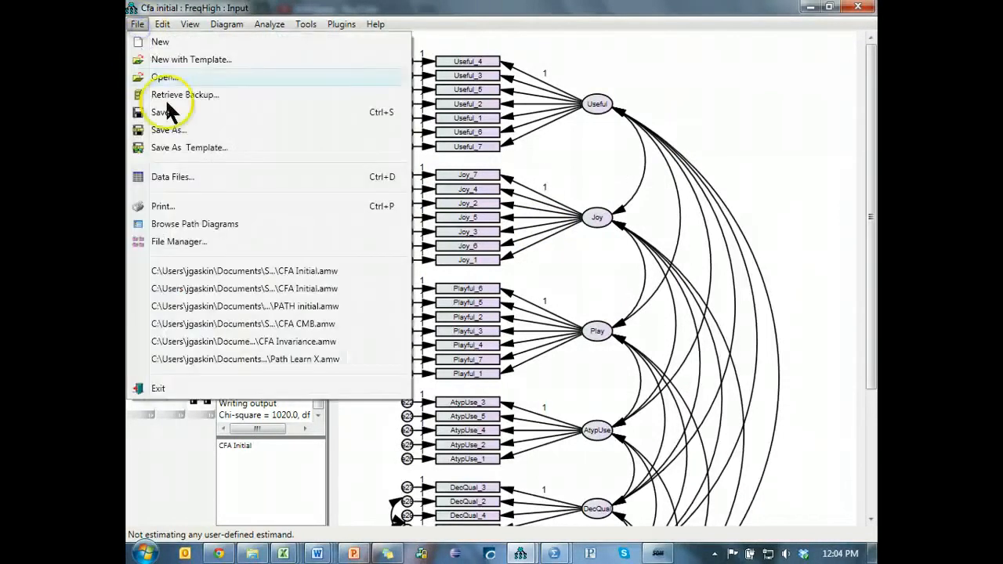
pyautogui.click(193, 138)
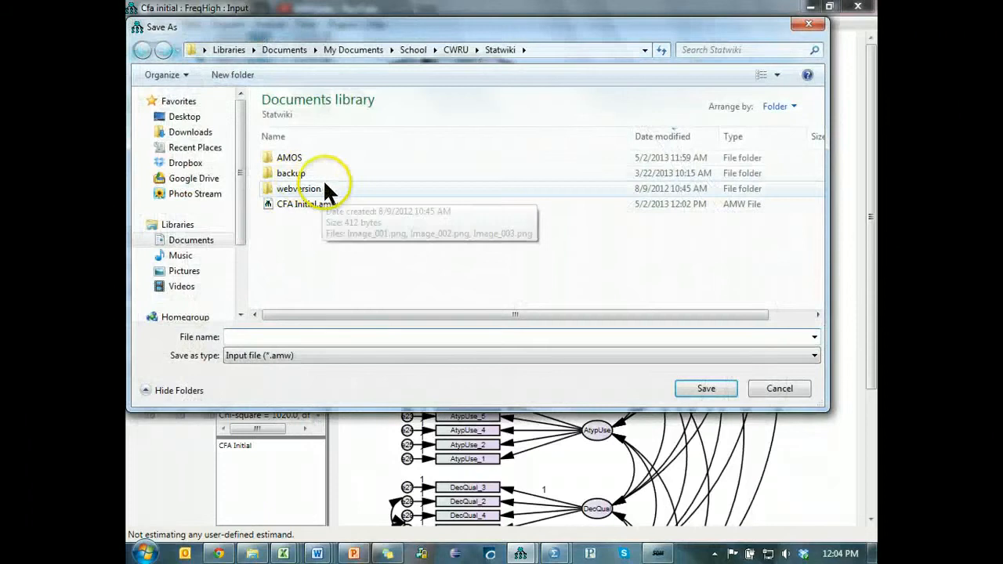
pyautogui.click(308, 205)
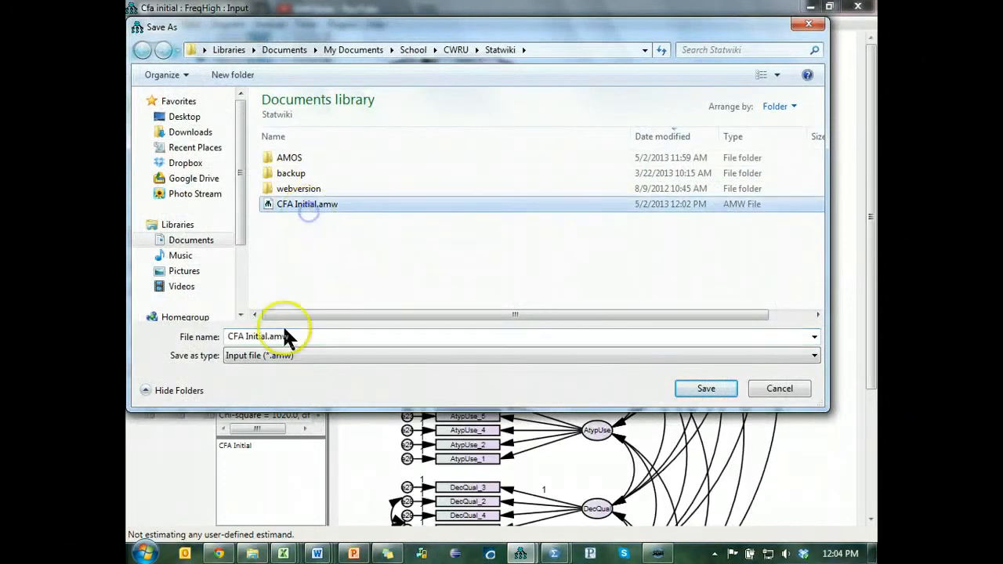
pyautogui.click(245, 336)
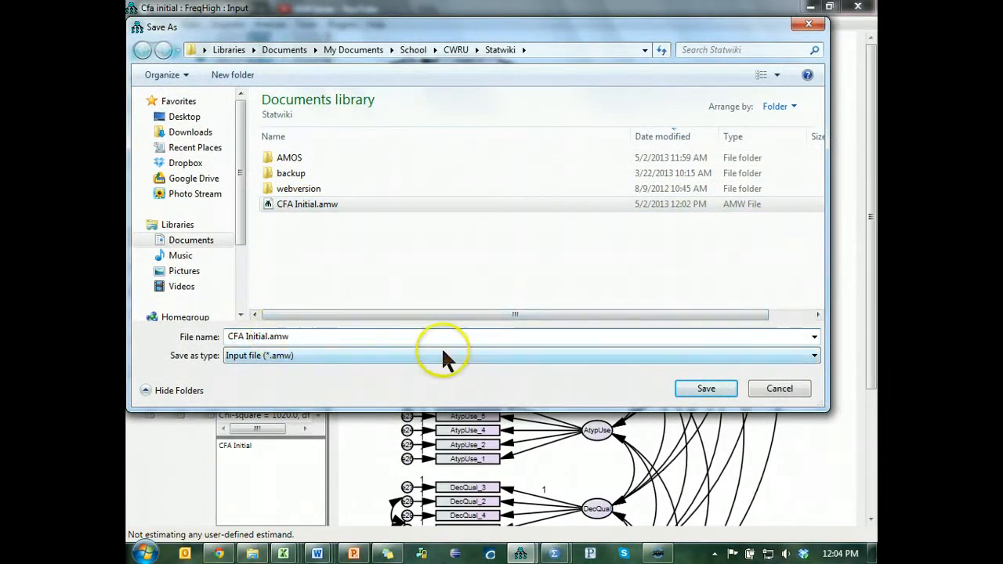
pyautogui.press('BackSpace')
pyautogui.press('BackSpace')
pyautogui.press('BackSpace')
pyautogui.press('BackSpace')
pyautogui.press('BackSpace')
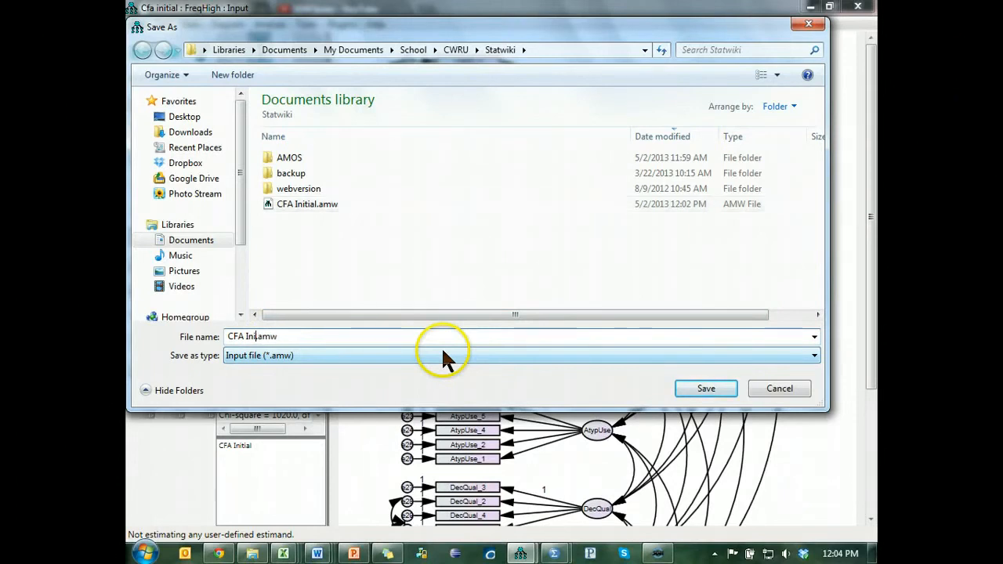
pyautogui.write('nvarianc')
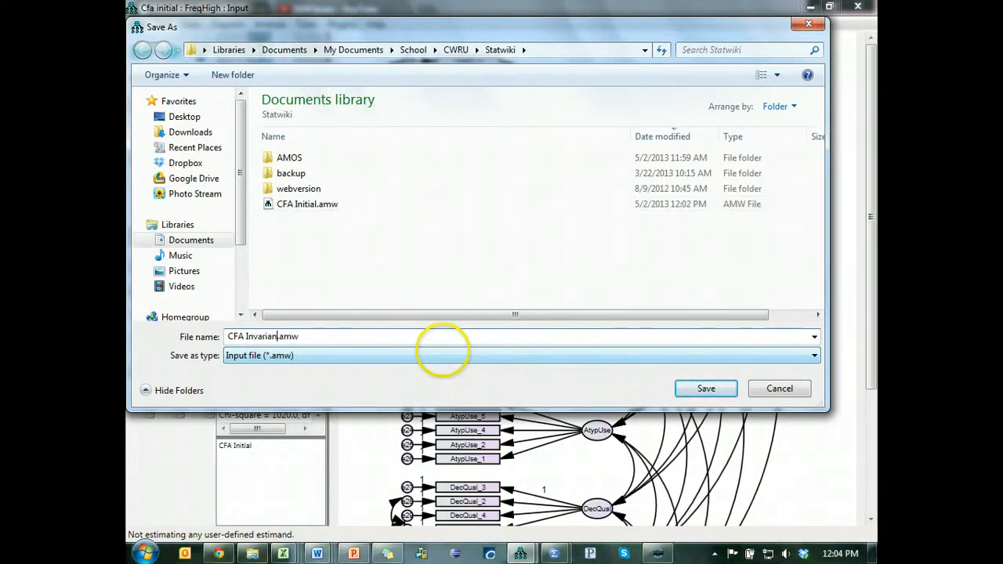
pyautogui.press('BackSpace')
pyautogui.write('ce')
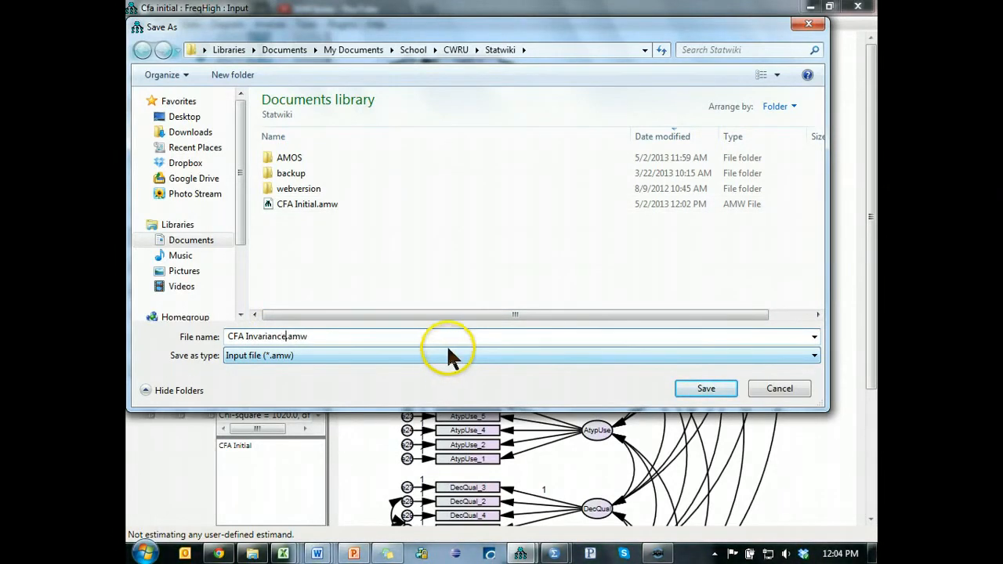
pyautogui.click(727, 384)
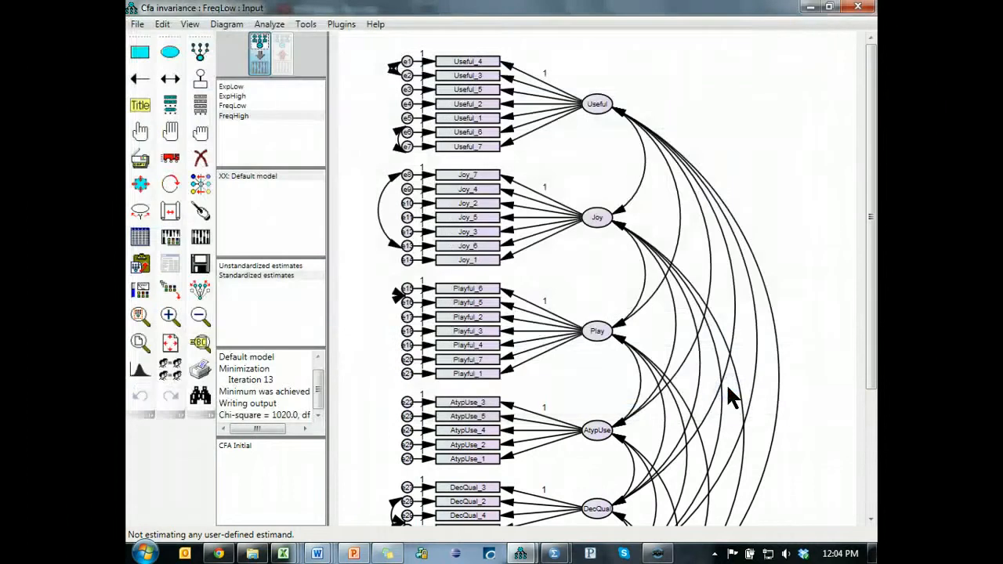
# - Add a new group named ALL and finish managing the groups
pyautogui.doubleClick(246, 116)
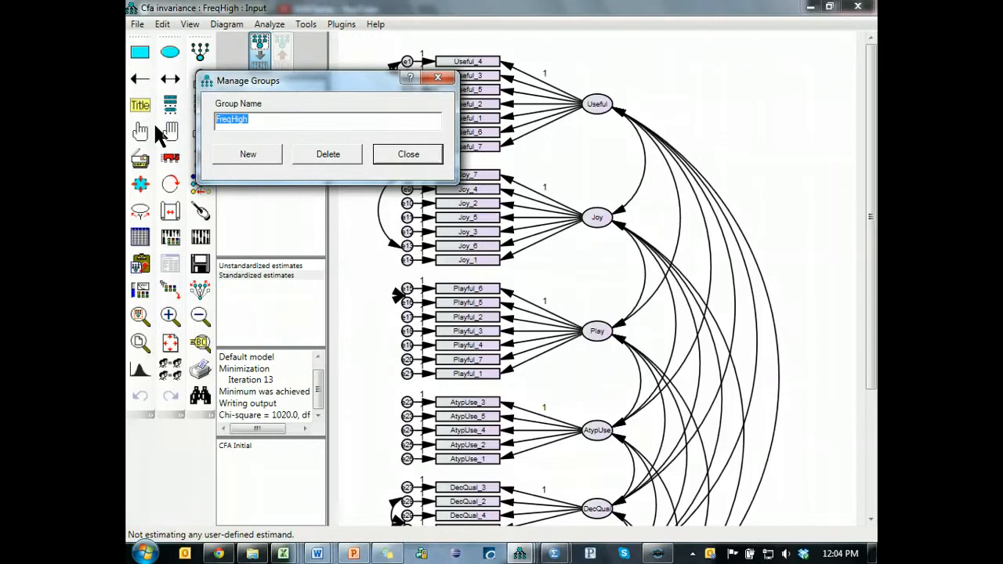
pyautogui.click(243, 153)
pyautogui.moveTo(277, 117); pyautogui.dragTo(213, 119)
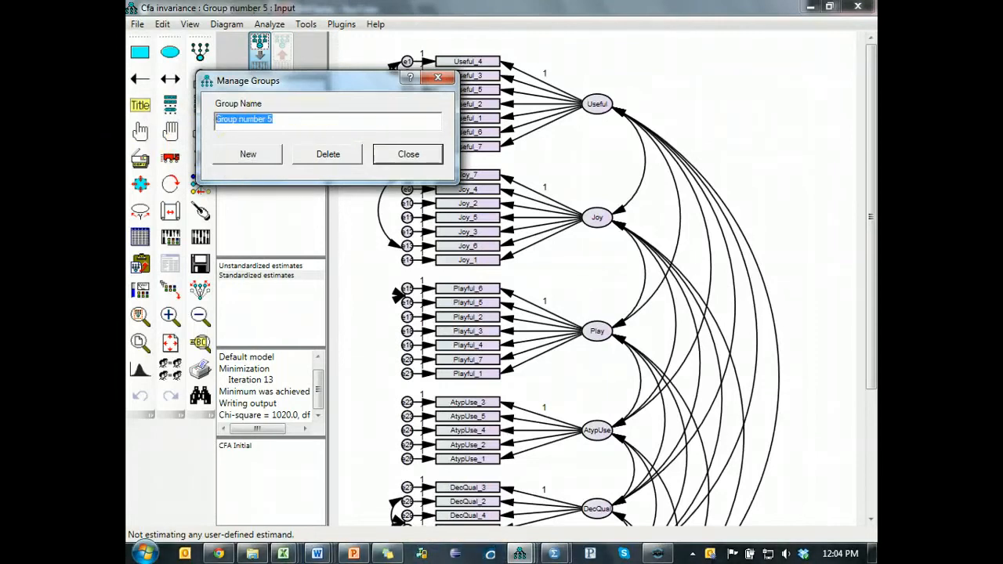
pyautogui.write('ALL')
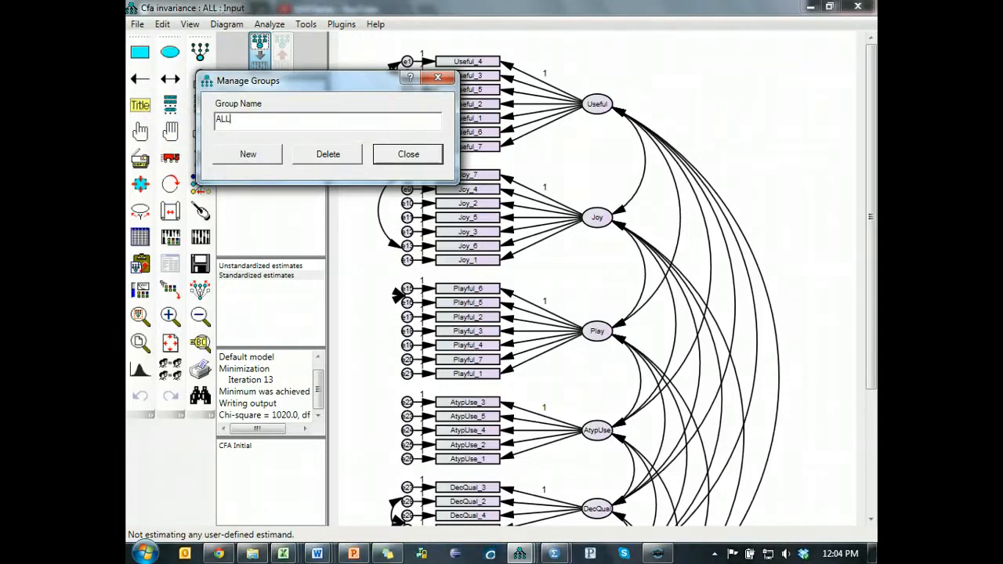
pyautogui.click(402, 155)
# - Assign the YouTube SEM Series.sav data file to the ALL group, and save and estimate the model
pyautogui.click(140, 236)
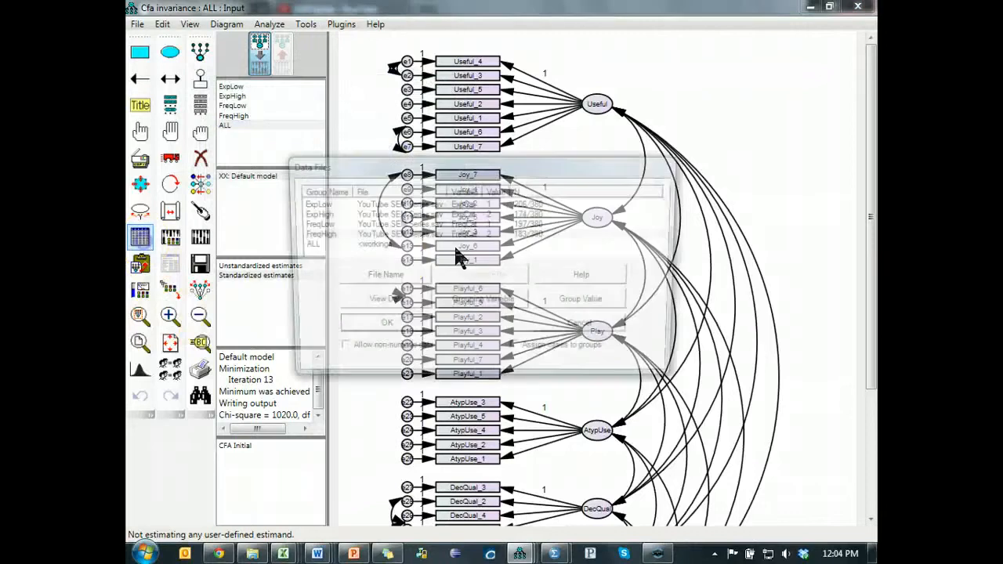
pyautogui.doubleClick(403, 244)
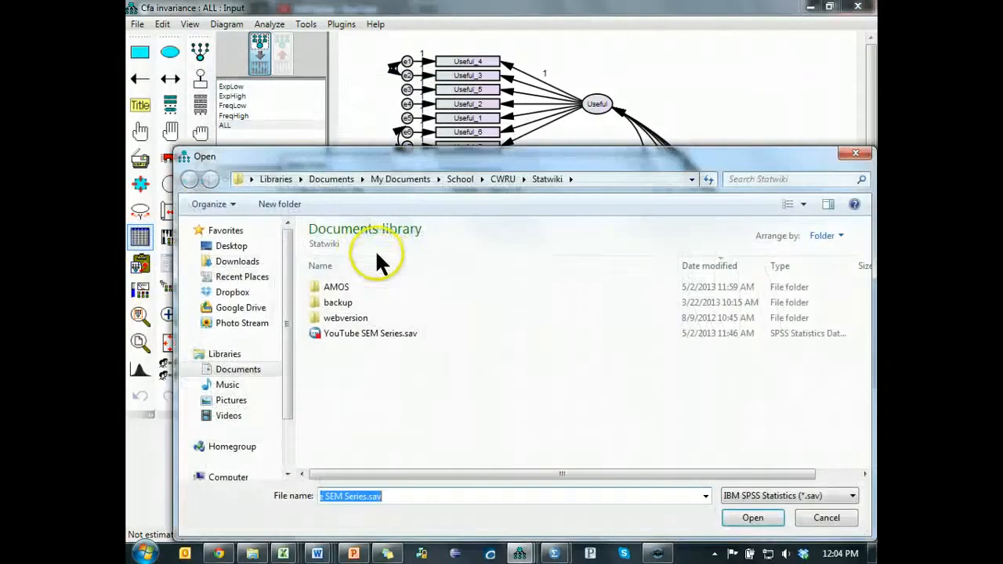
pyautogui.doubleClick(350, 332)
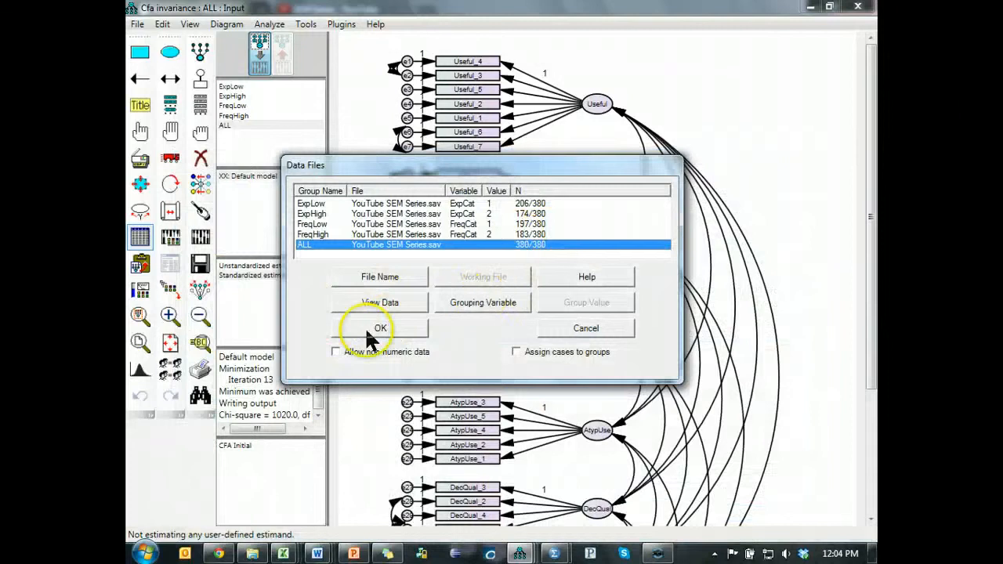
pyautogui.click(378, 329)
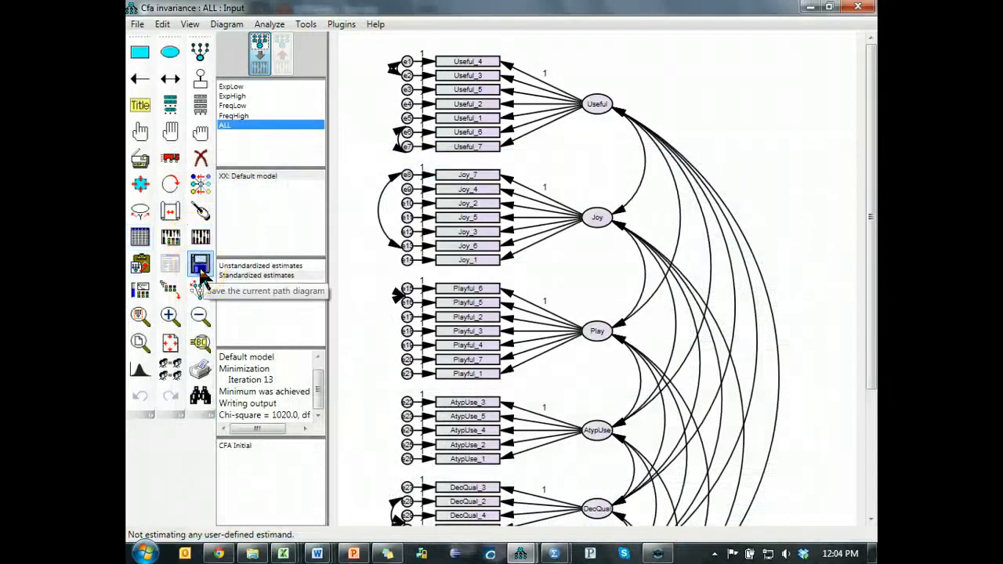
pyautogui.click(200, 268)
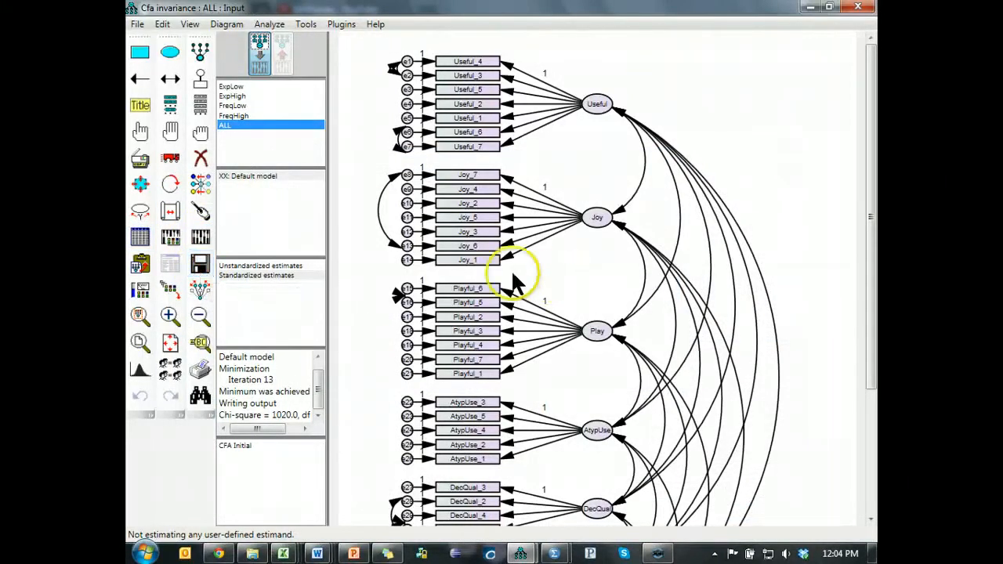
pyautogui.click(200, 231)
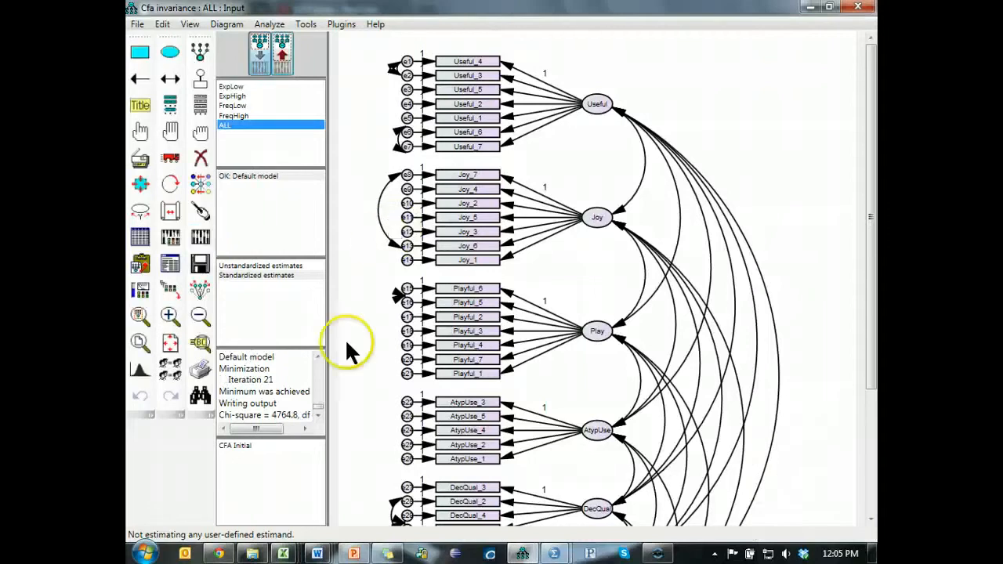
# - Enable critical ratios for differences, disable modification indices in the analysis output, and recalculate the estimates
pyautogui.click(170, 236)
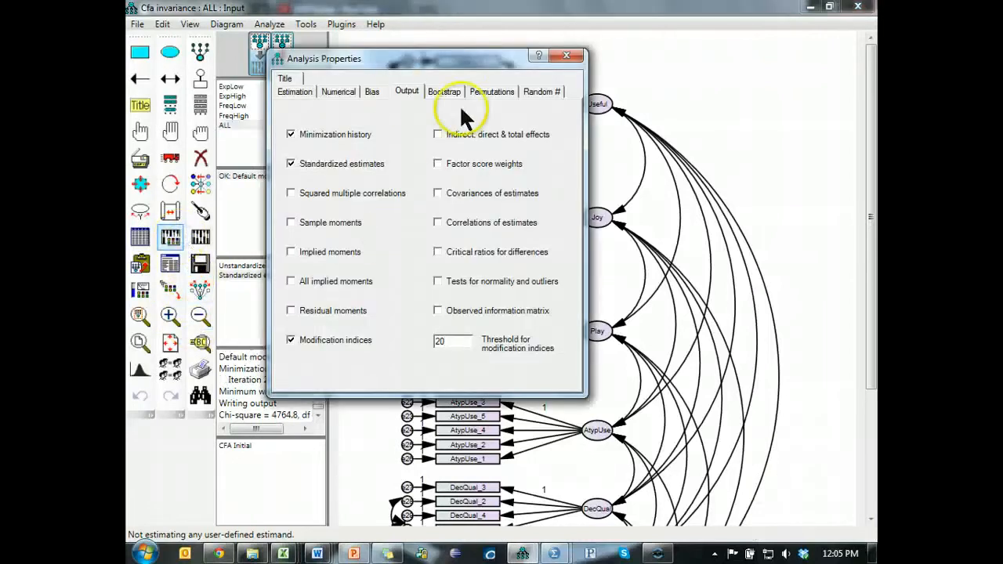
pyautogui.click(464, 252)
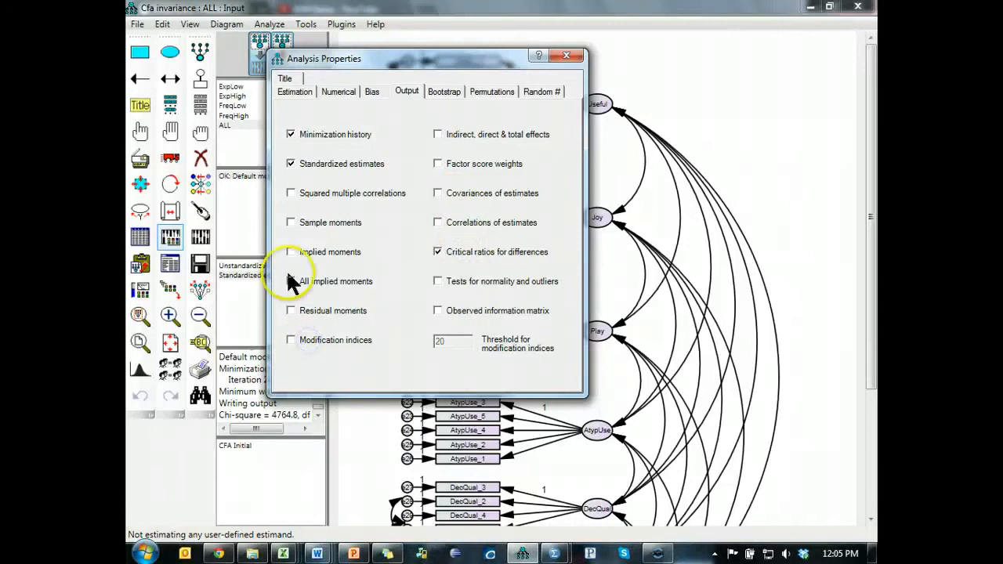
pyautogui.click(563, 55)
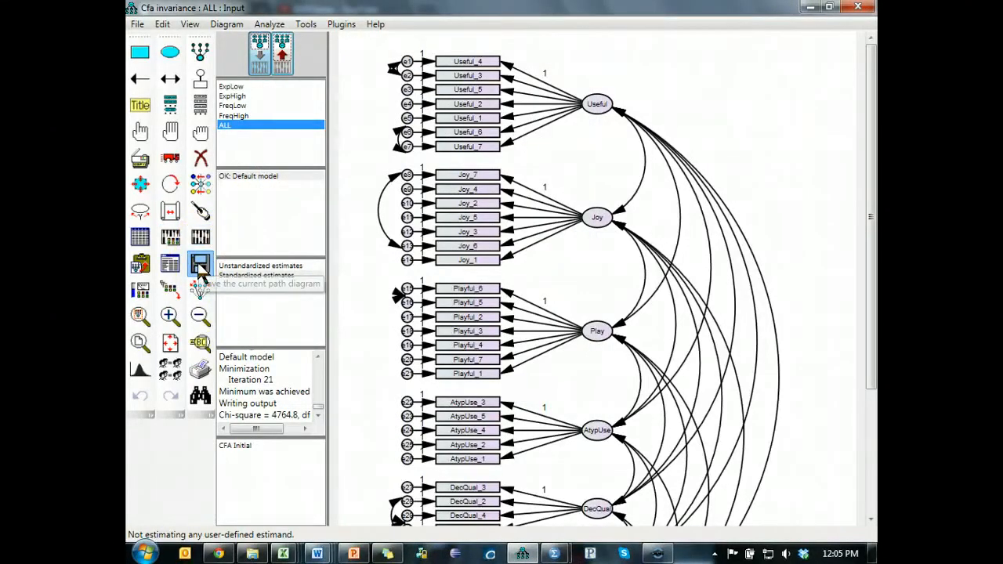
pyautogui.click(200, 236)
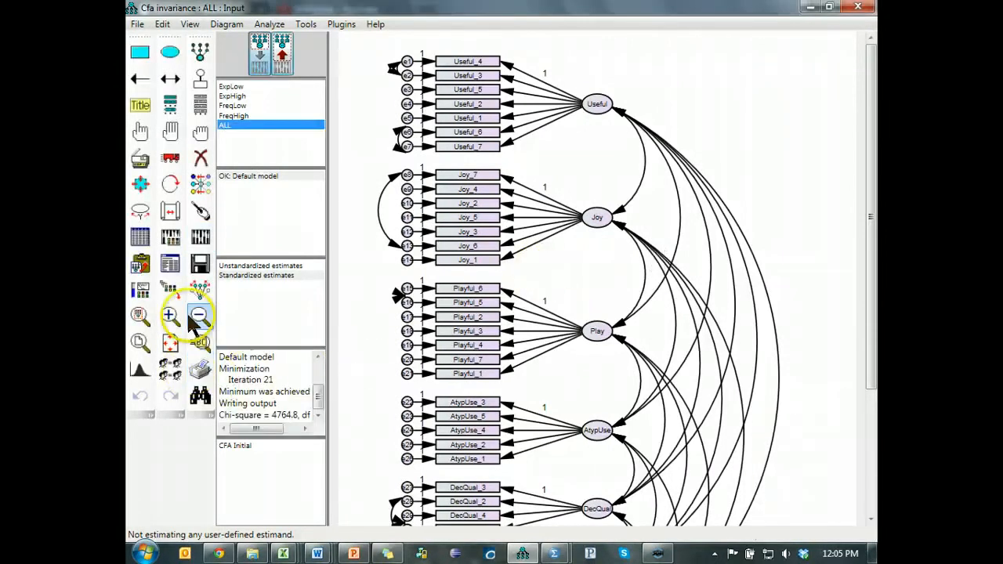
# - View the text output for the model and display the scalar estimates
pyautogui.click(171, 264)
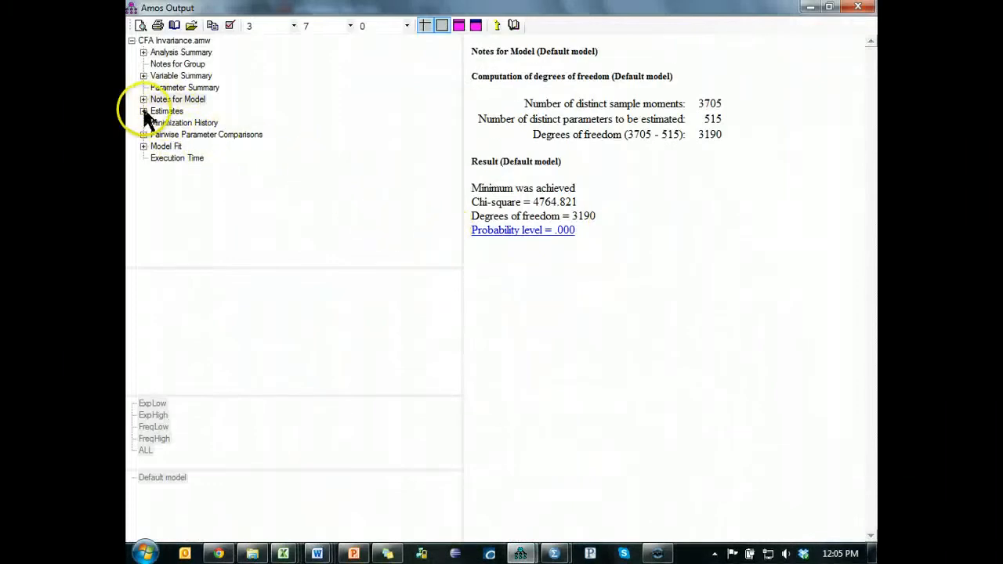
pyautogui.click(161, 114)
pyautogui.click(155, 124)
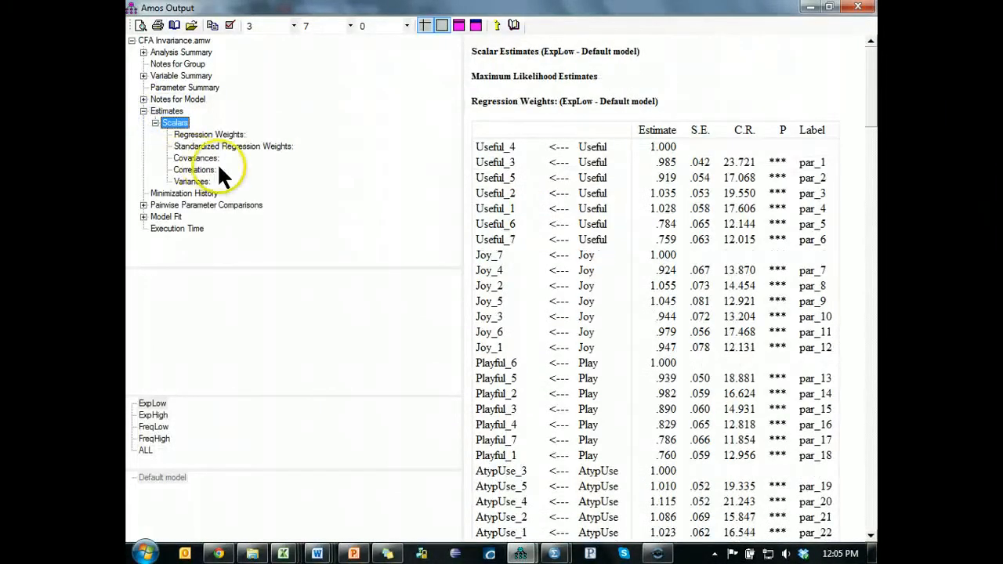
# - Open Stats Tools Package.xlsm in Excel and go to the GroupDifferences sheet
pyautogui.click(283, 555)
pyautogui.rightClick(282, 555)
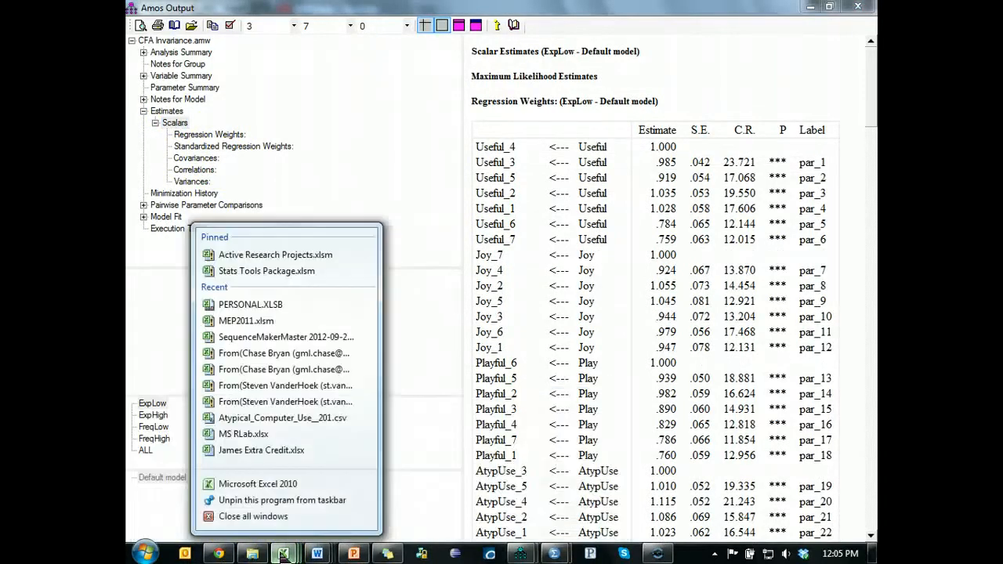
pyautogui.click(265, 271)
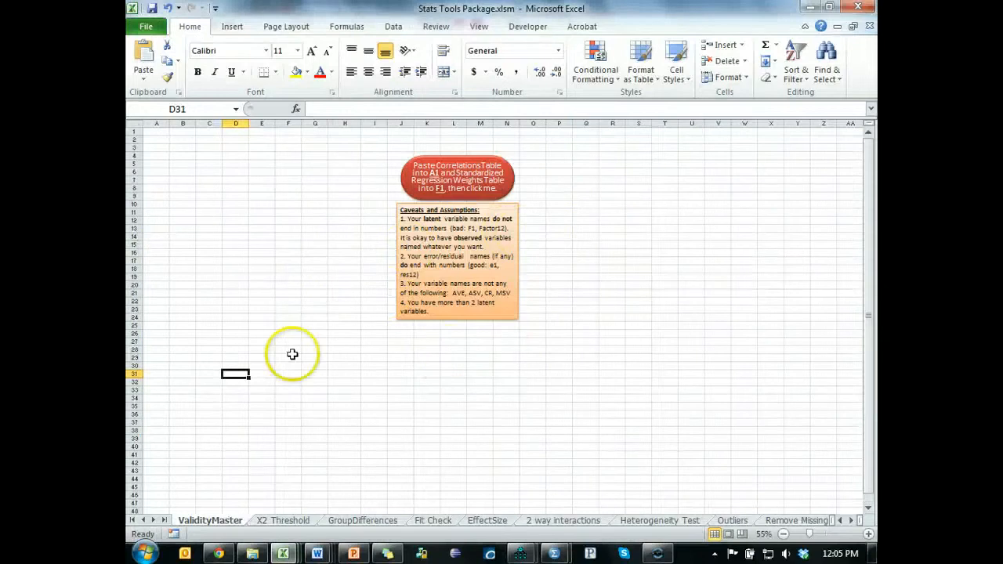
pyautogui.click(363, 520)
pyautogui.scroll(3, 276, 242)
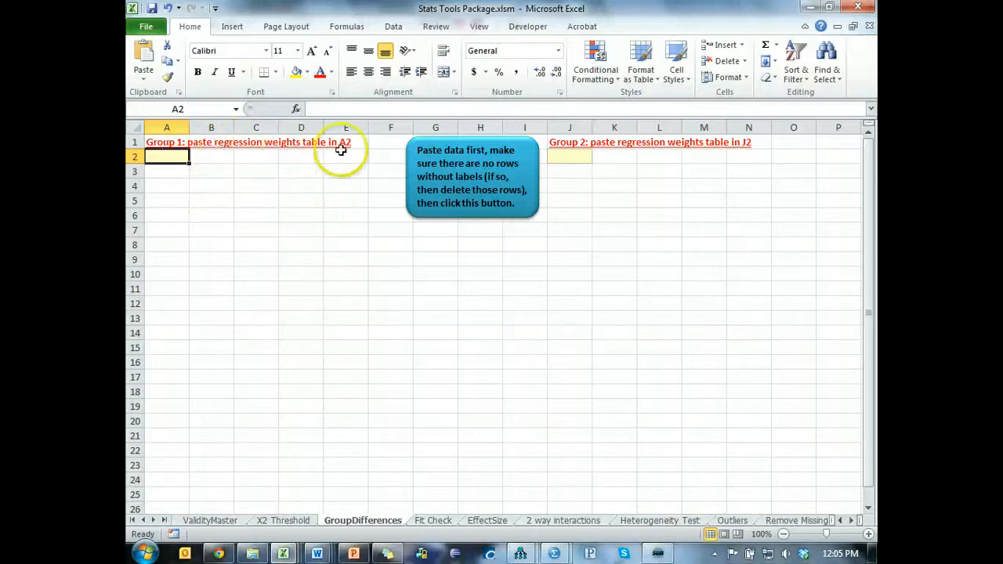
# - Copy the ExpLow regression weights table from the Amos output into cell A2 of the GroupDifferences sheet
pyautogui.hotkey('alt', 'Tab')
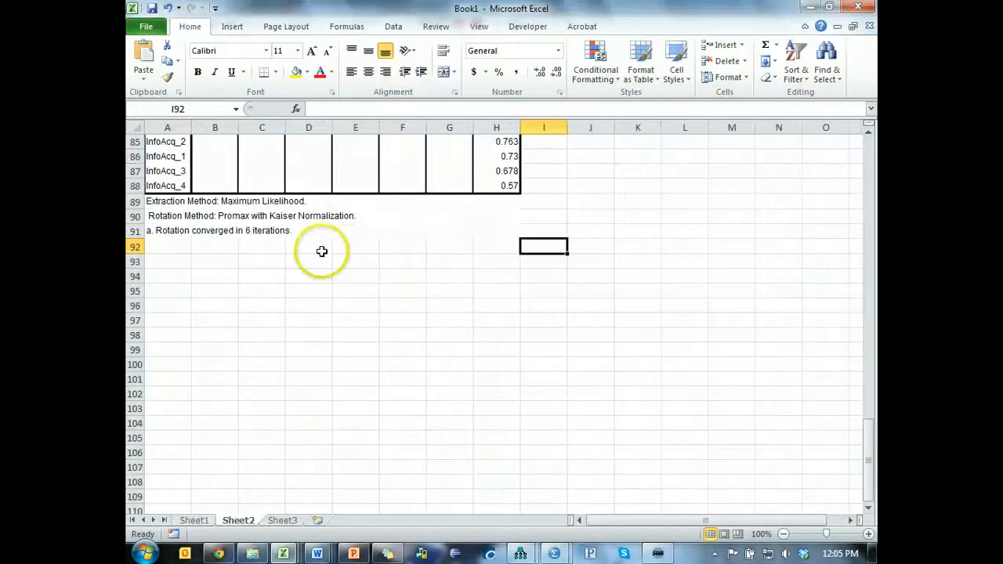
pyautogui.hotkey('alt', 'Tab')
pyautogui.hotkey('alt', 'Tab')
pyautogui.hotkey('alt', 'Tab')
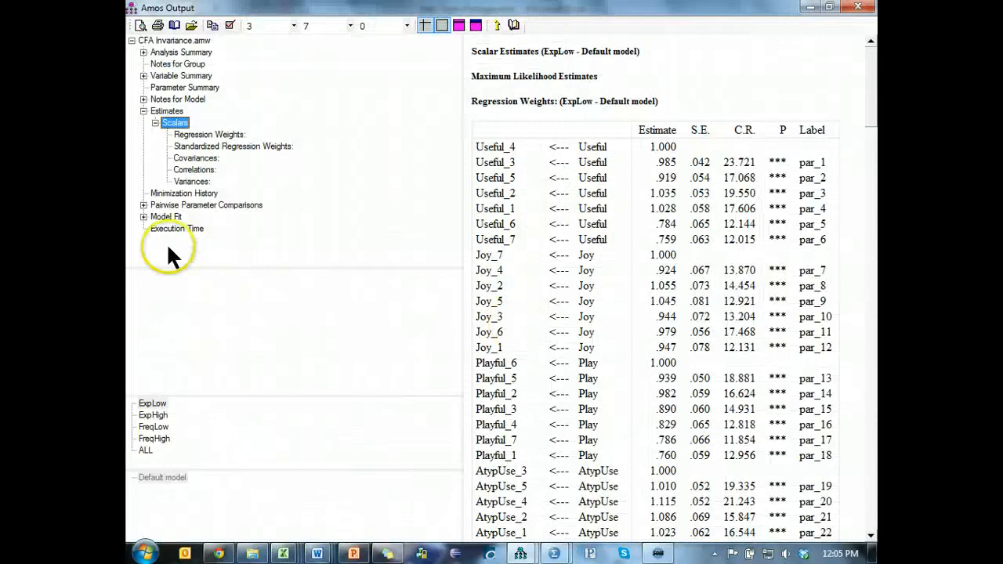
pyautogui.click(153, 405)
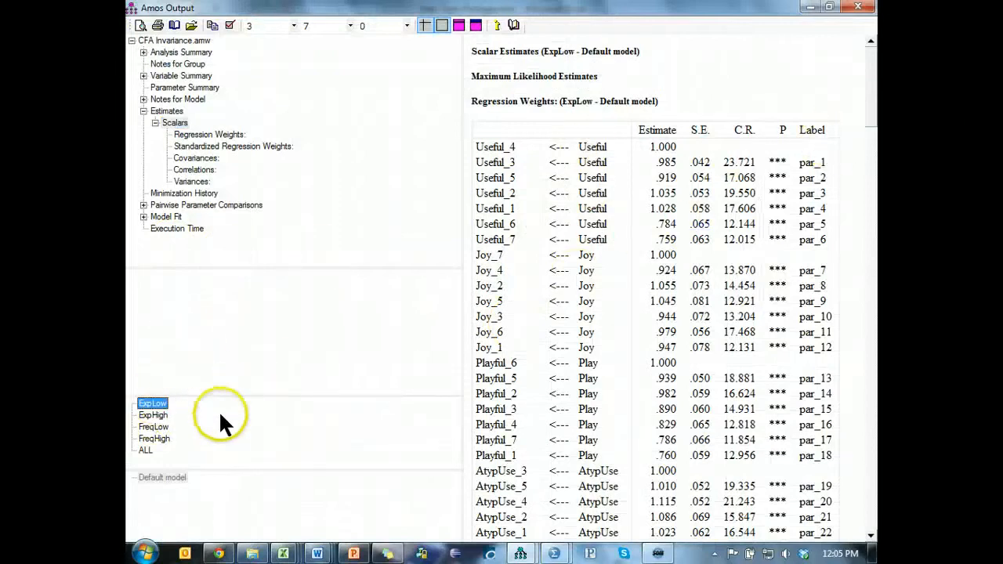
pyautogui.rightClick(848, 164)
pyautogui.click(849, 189)
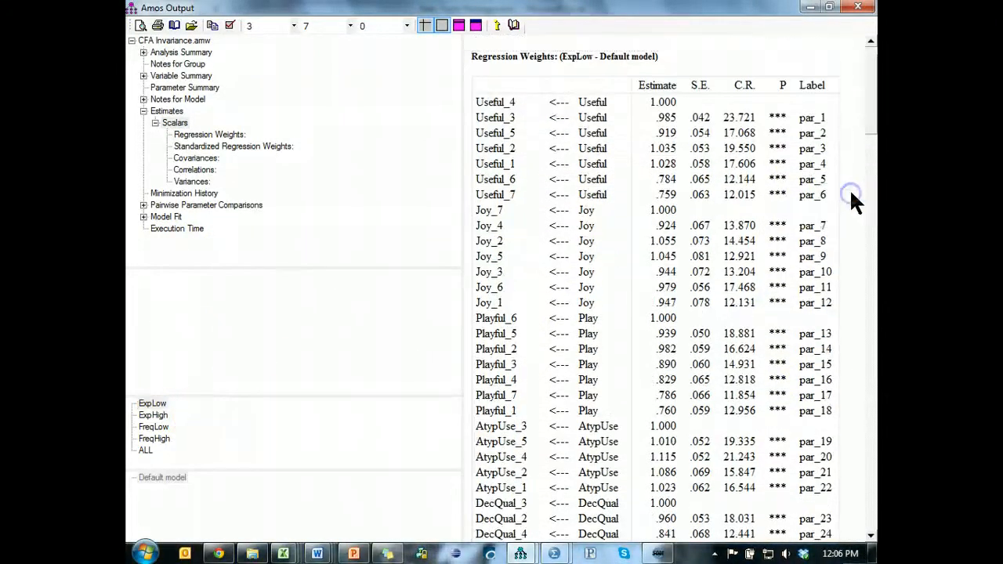
pyautogui.hotkey('alt', 'Tab')
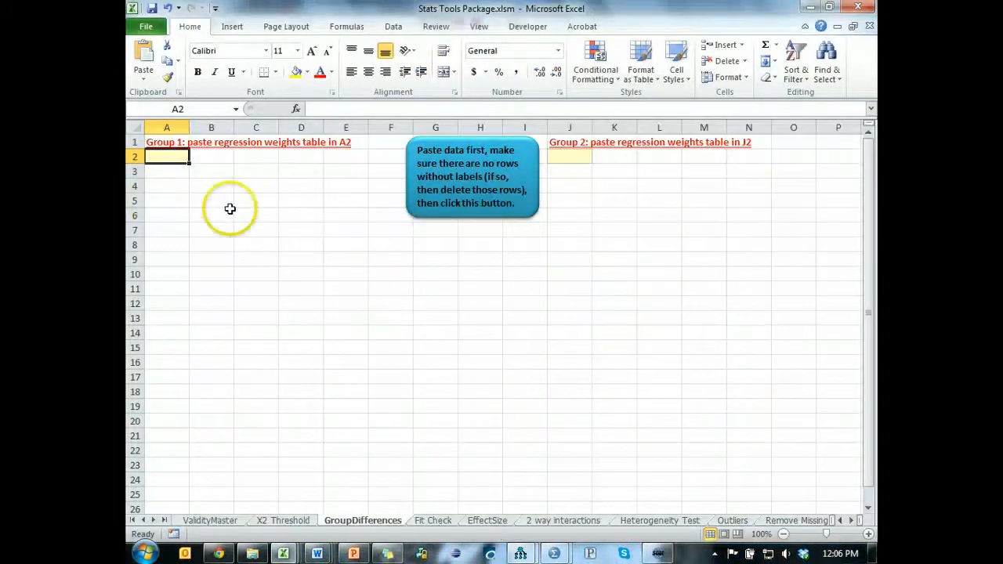
pyautogui.hotkey('ctrl', 'v')
# - Copy the ExpHigh regression weights table from the Amos output into cell J2 of the GroupDifferences sheet
pyautogui.hotkey('alt', 'Tab')
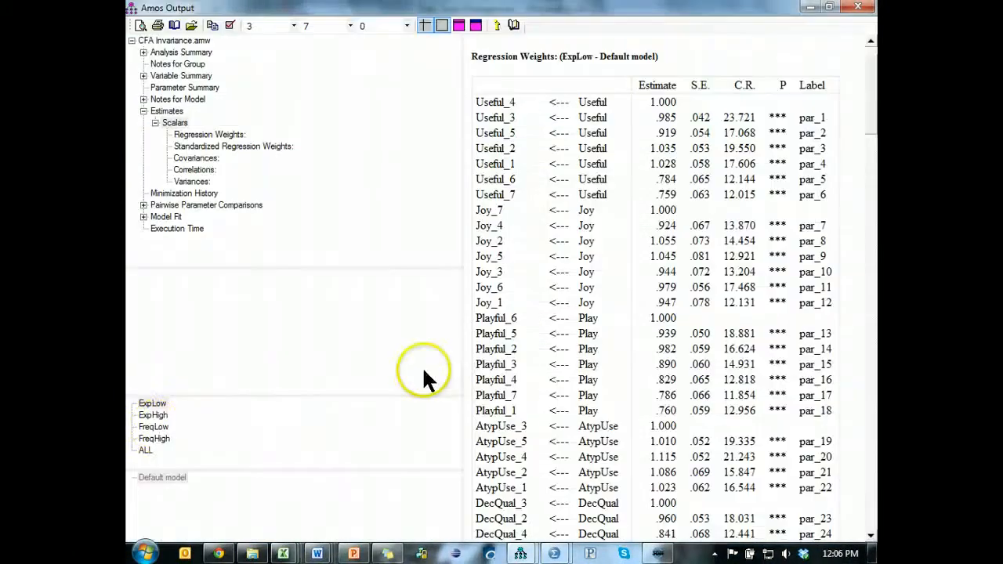
pyautogui.click(153, 416)
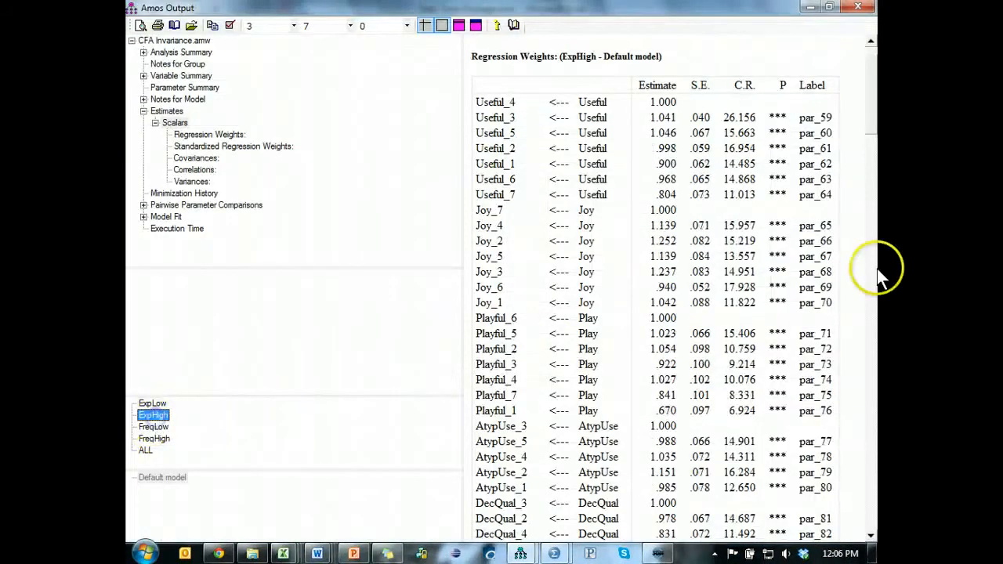
pyautogui.click(843, 190)
pyautogui.rightClick(843, 192)
pyautogui.click(841, 210)
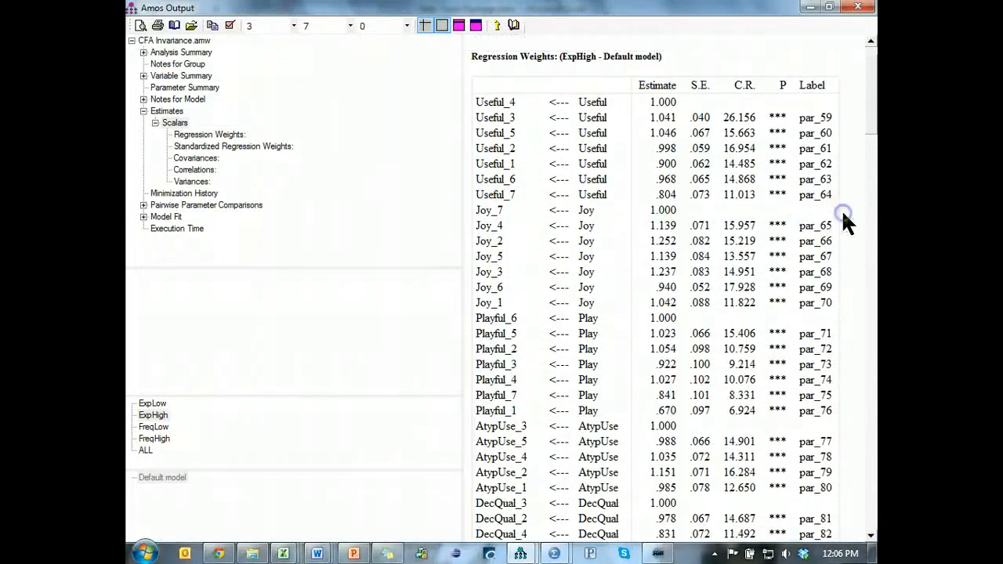
pyautogui.hotkey('alt', 'Tab')
pyautogui.click(570, 156)
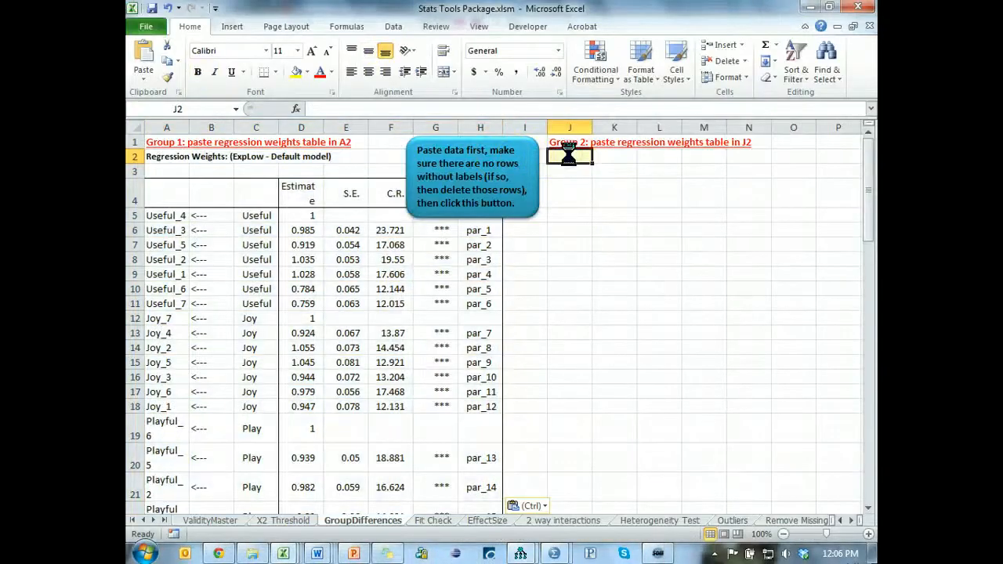
pyautogui.hotkey('ctrl', 'v')
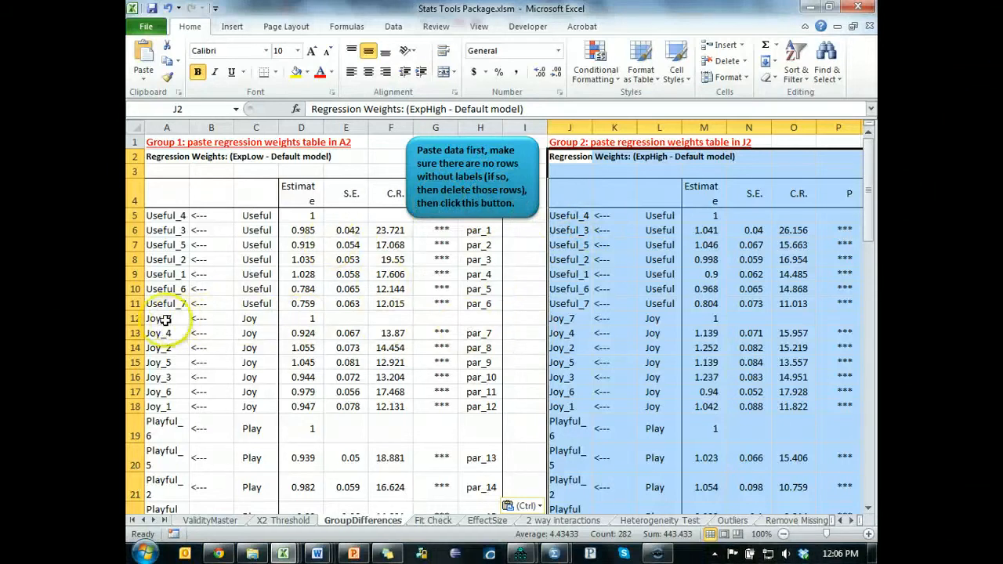
# - Compare the unlabelled Joy_7 row in Excel with the Joy_7 path in the Amos diagram
pyautogui.click(135, 319)
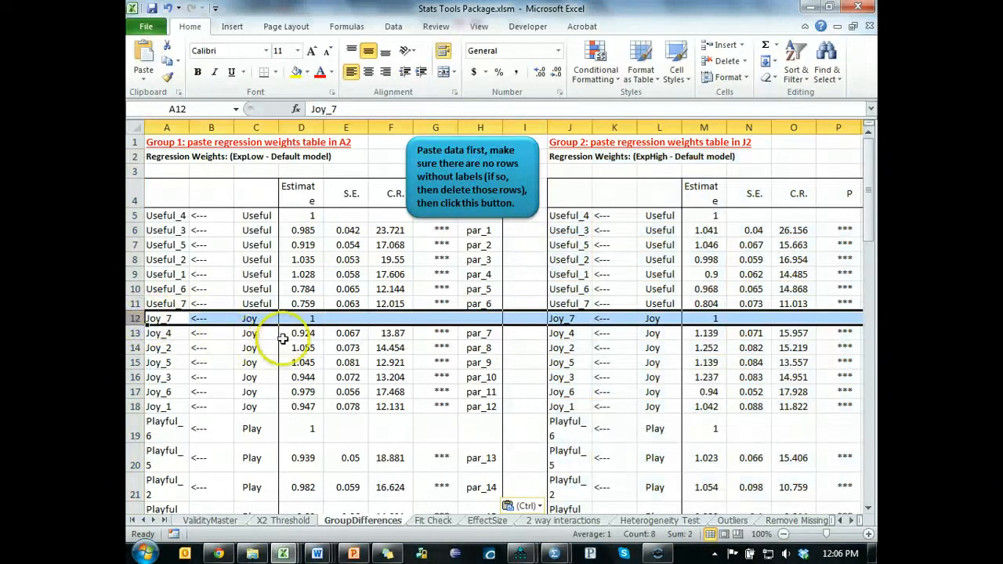
pyautogui.hotkey('alt', 'Tab')
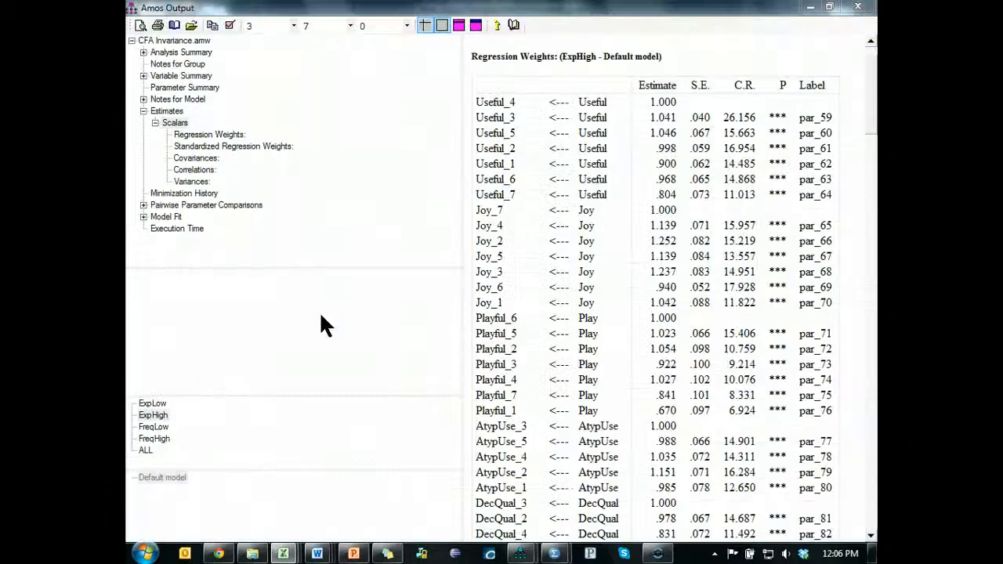
pyautogui.hotkey('alt', 'Tab')
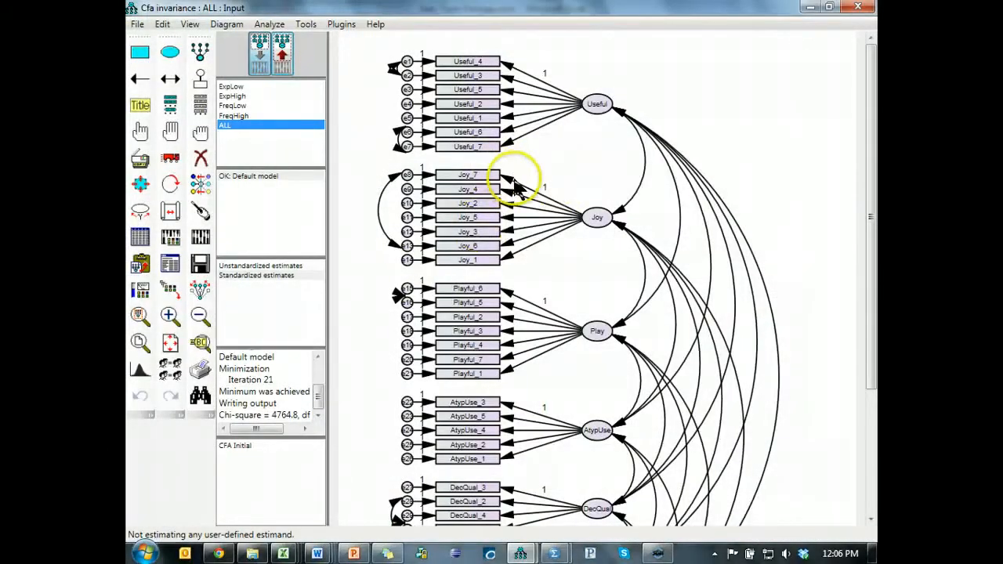
pyautogui.hotkey('alt', 'Tab')
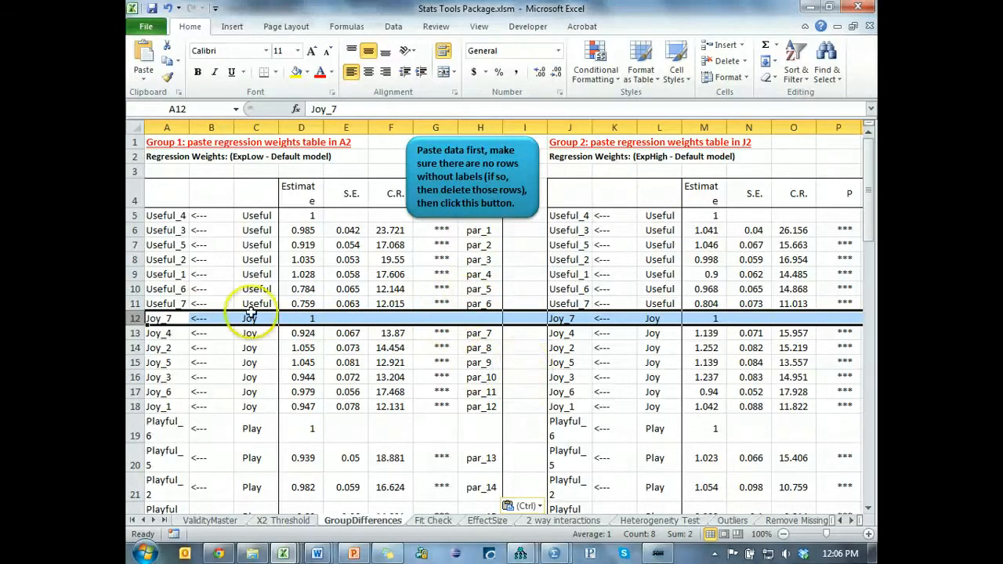
# - Delete the unlabelled rows 5, 12, 19, 26, 31, 35 and 39 from the GroupDifferences sheet
pyautogui.click(134, 215)
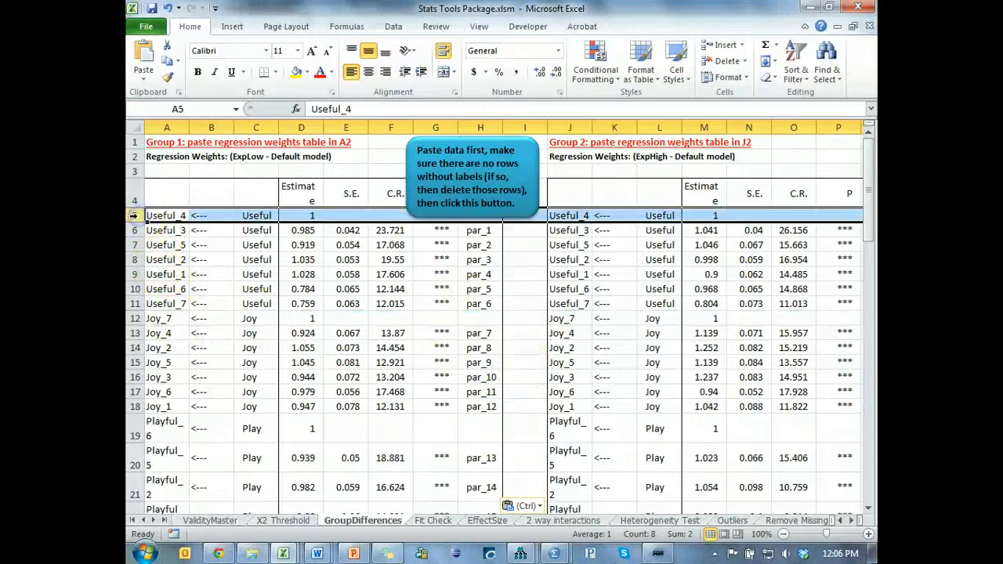
pyautogui.keyDown('ctrl'); pyautogui.click(135, 318); pyautogui.keyUp('ctrl')
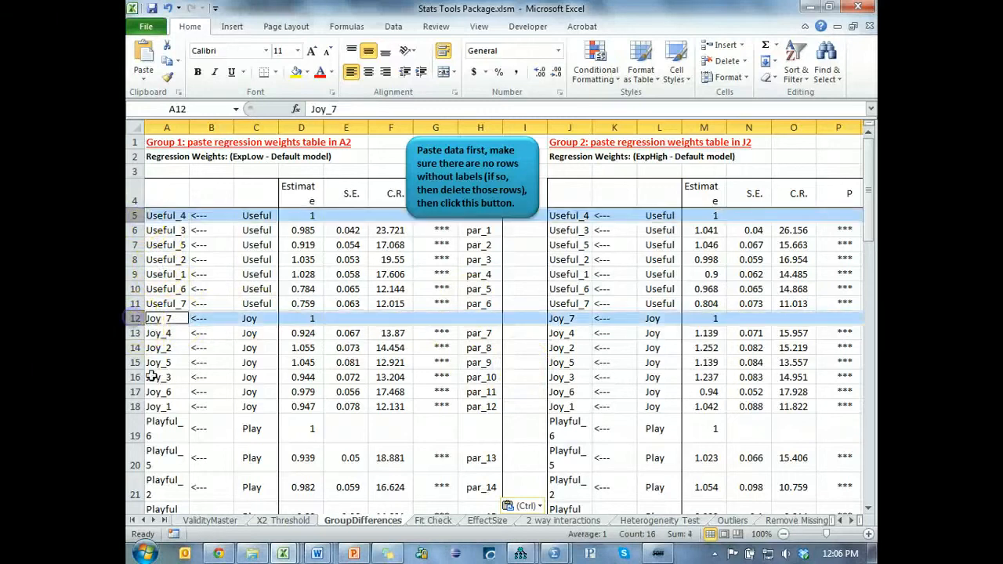
pyautogui.keyDown('ctrl'); pyautogui.click(133, 433); pyautogui.keyUp('ctrl')
pyautogui.scroll(-2, 165, 422)
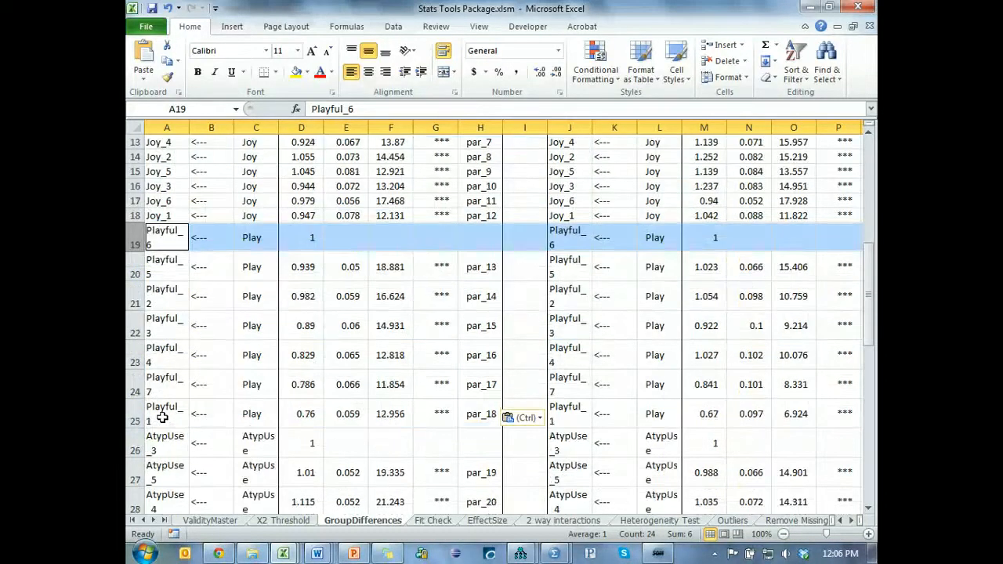
pyautogui.keyDown('ctrl'); pyautogui.click(135, 446); pyautogui.keyUp('ctrl')
pyautogui.scroll(-4, 135, 446)
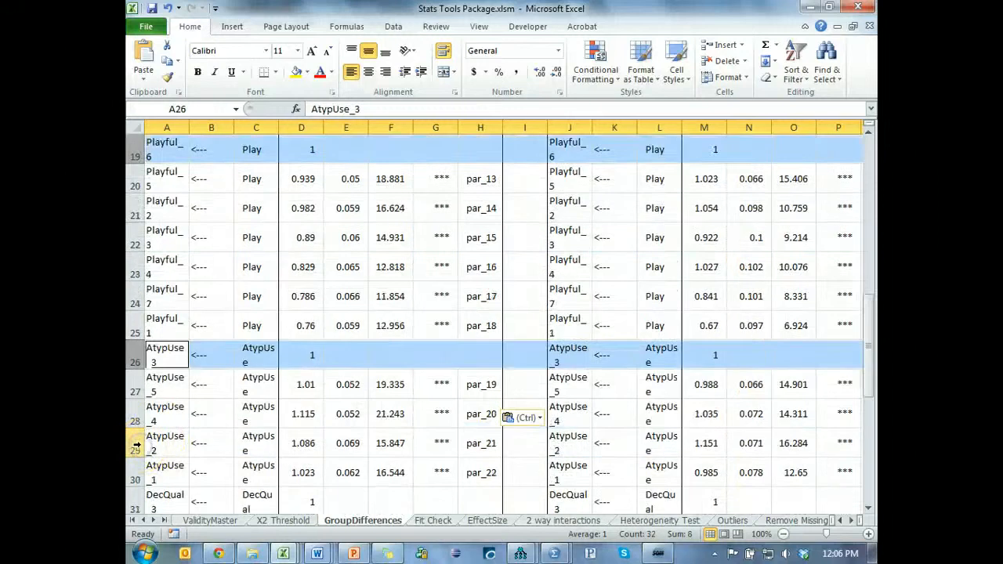
pyautogui.keyDown('ctrl'); pyautogui.click(135, 329); pyautogui.keyUp('ctrl')
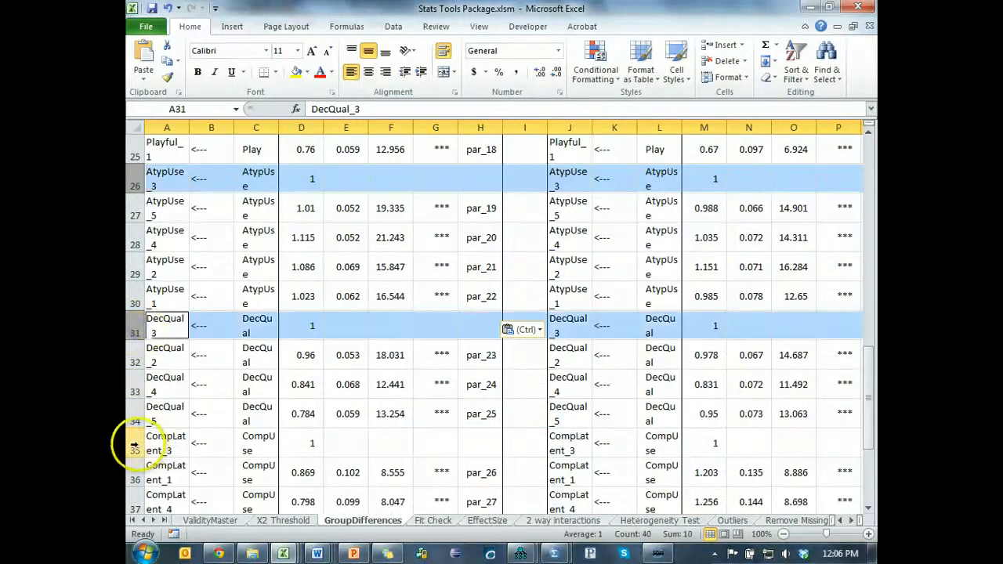
pyautogui.keyDown('ctrl'); pyautogui.click(136, 442); pyautogui.keyUp('ctrl')
pyautogui.scroll(-4, 135, 443)
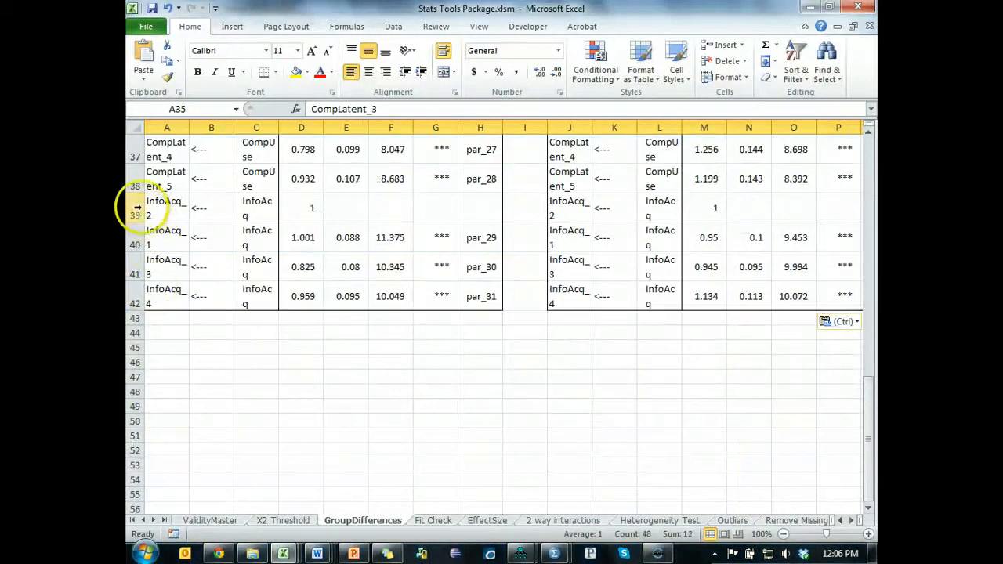
pyautogui.keyDown('ctrl'); pyautogui.click(136, 213); pyautogui.keyUp('ctrl')
pyautogui.scroll(2, 458, 365)
pyautogui.scroll(10, 458, 366)
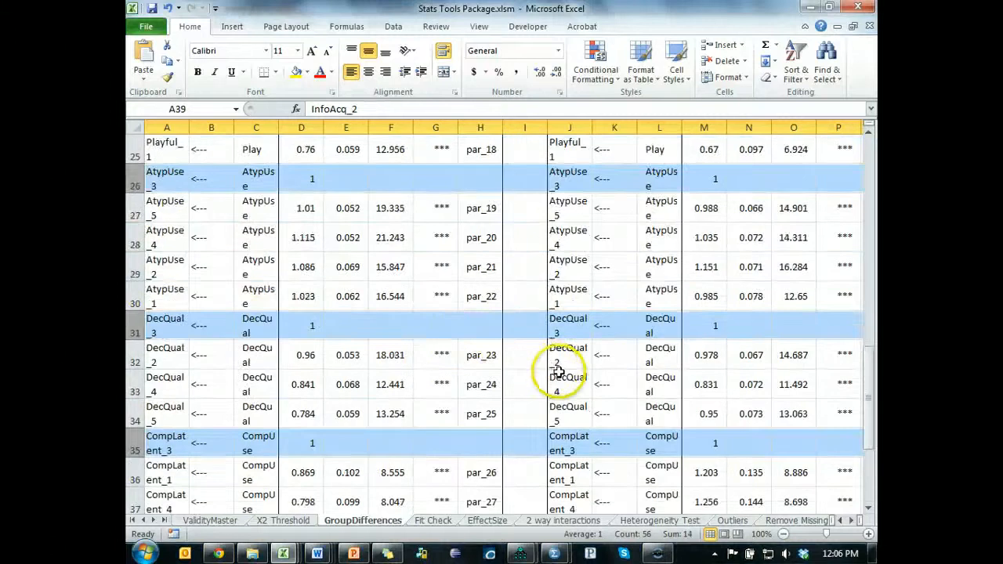
pyautogui.hotkey('ctrl', '-')
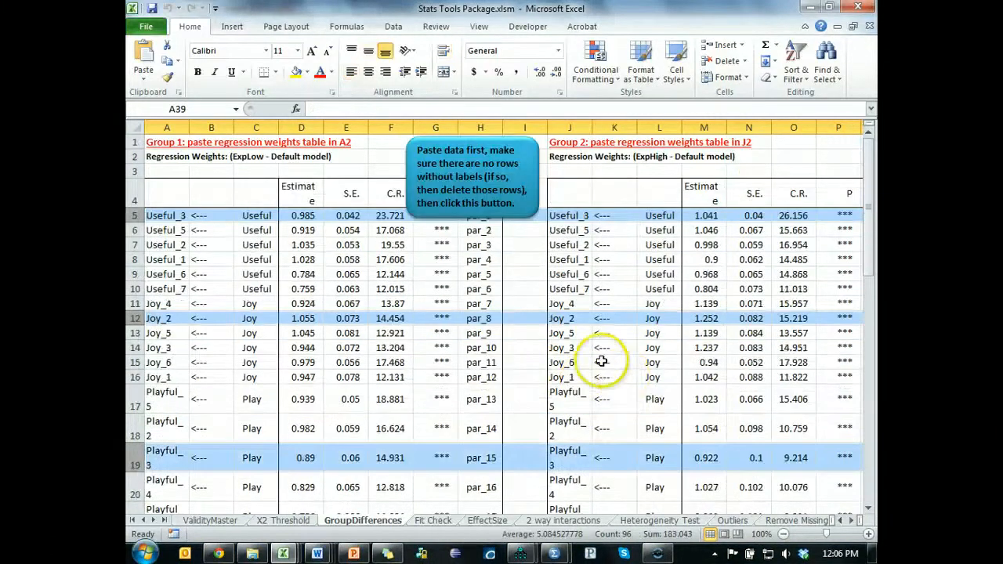
pyautogui.scroll(-10, 521, 356)
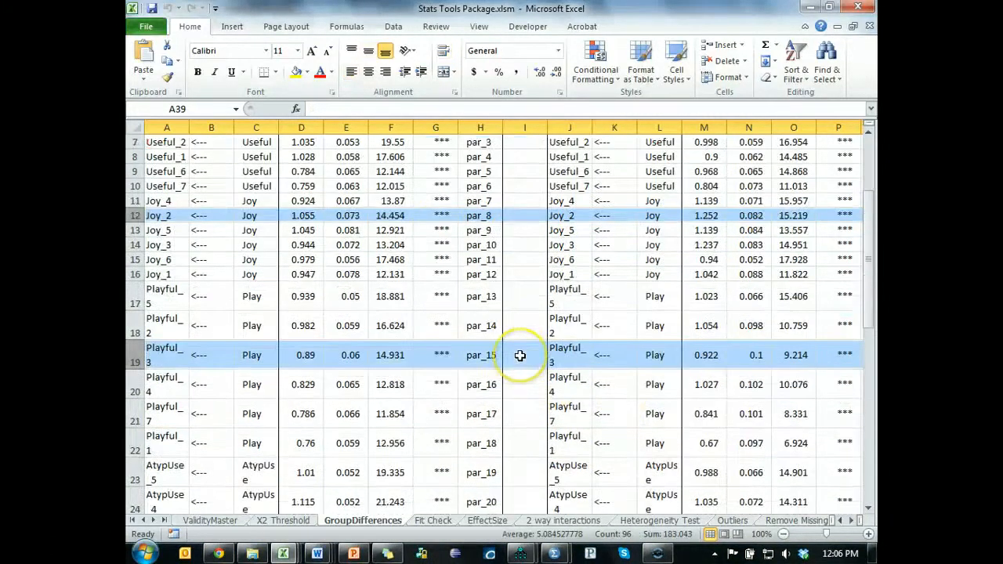
pyautogui.scroll(10, 521, 356)
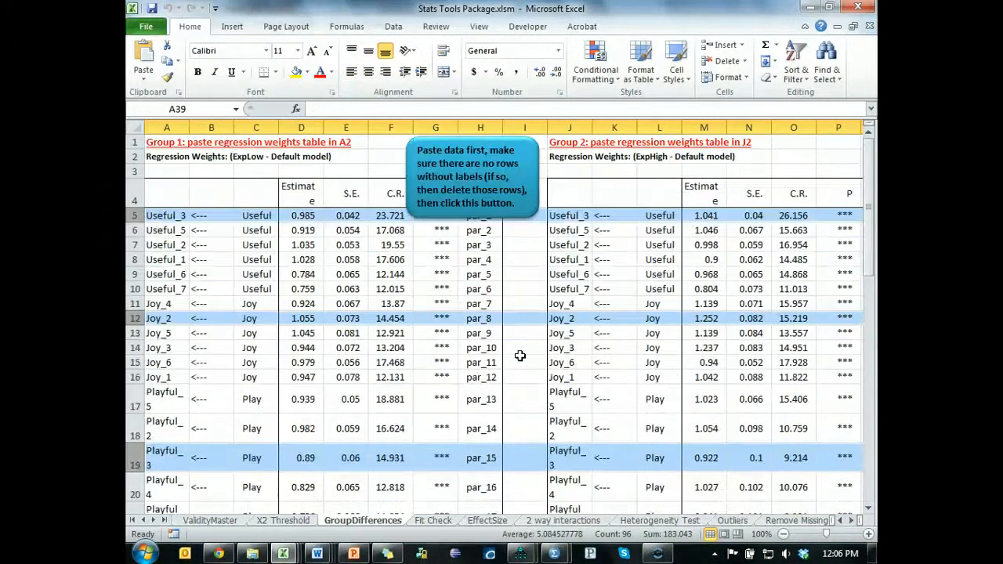
pyautogui.click(517, 257)
# - Switch to the Amos output and copy the Critical Ratios for Differences between Parameters table from the pairwise parameter comparisons
pyautogui.hotkey('alt', 'Tab')
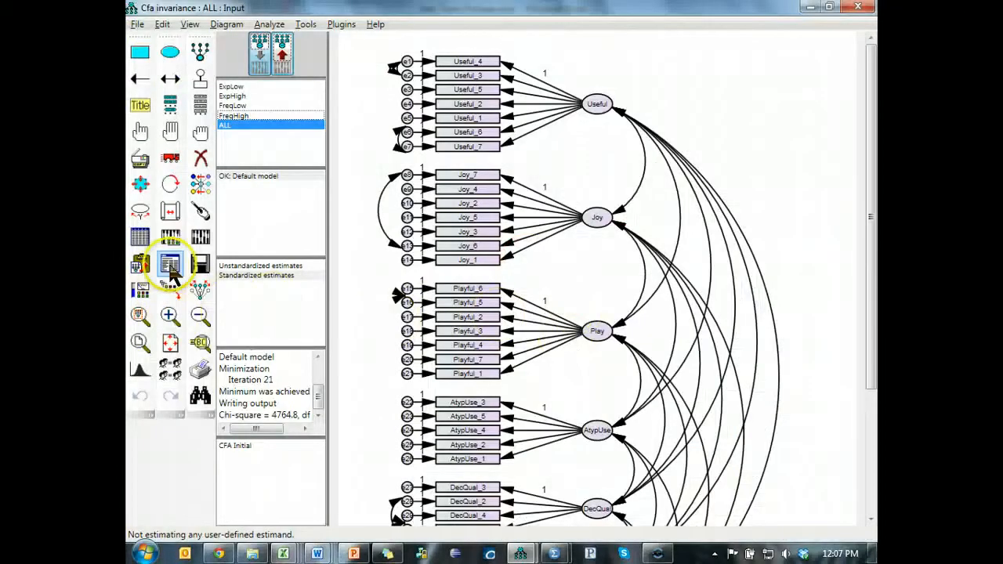
pyautogui.hotkey('alt', 'Tab')
pyautogui.click(380, 298)
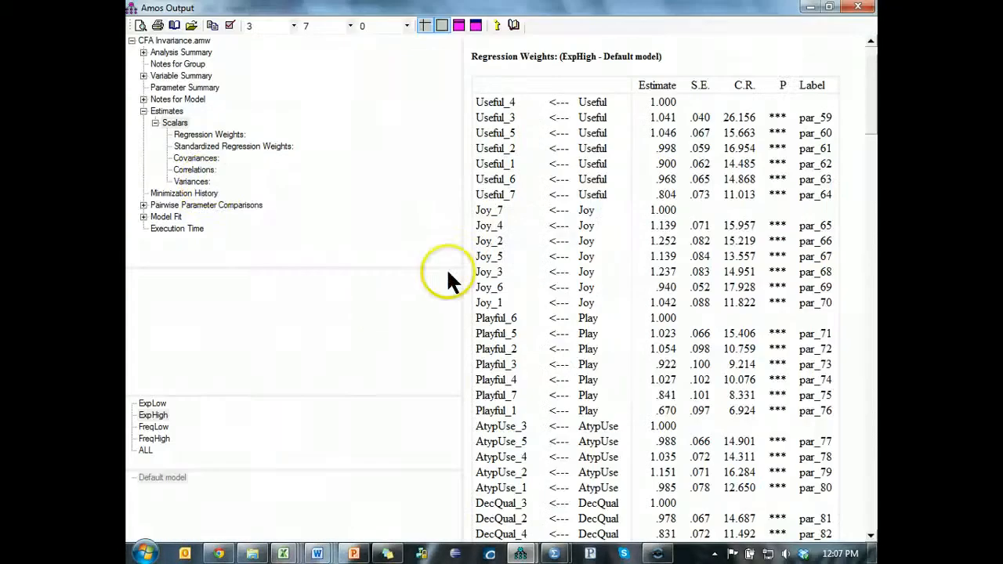
pyautogui.click(144, 205)
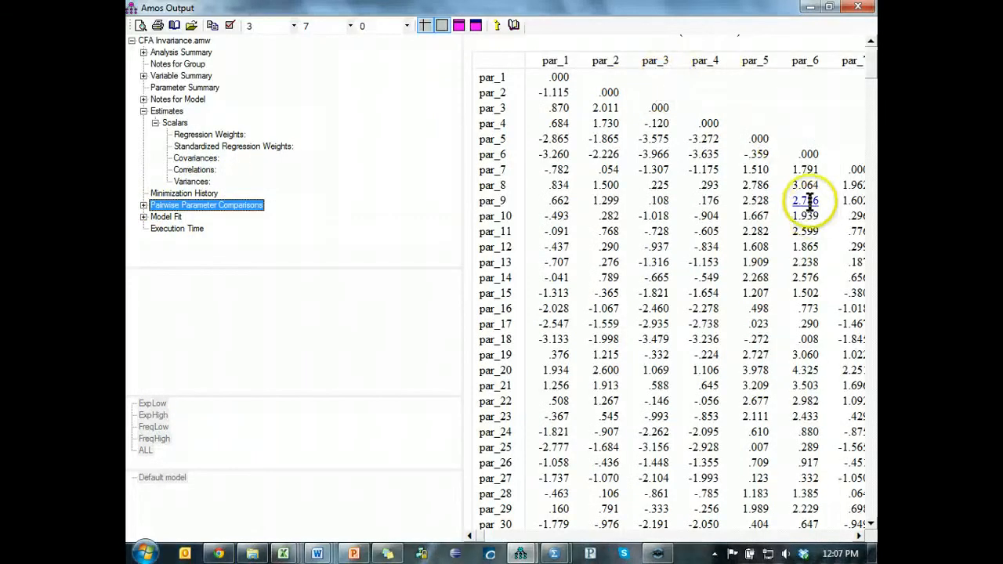
pyautogui.click(873, 67)
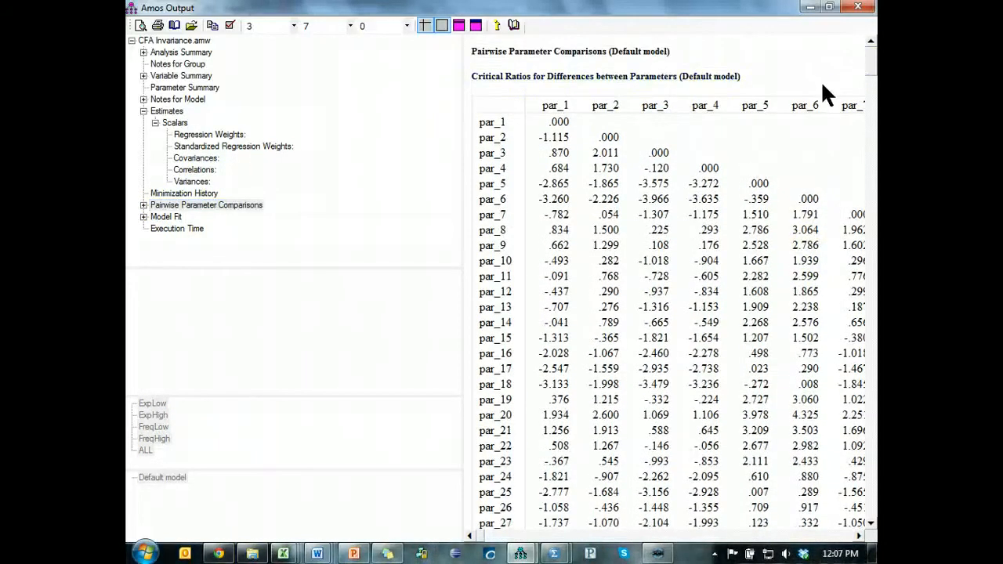
pyautogui.rightClick(821, 80)
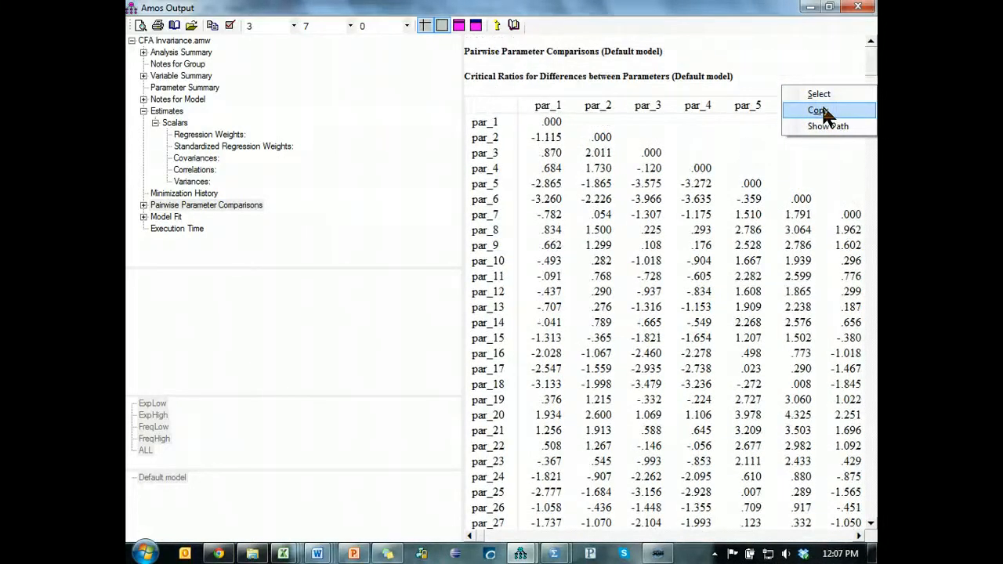
pyautogui.press('Return')
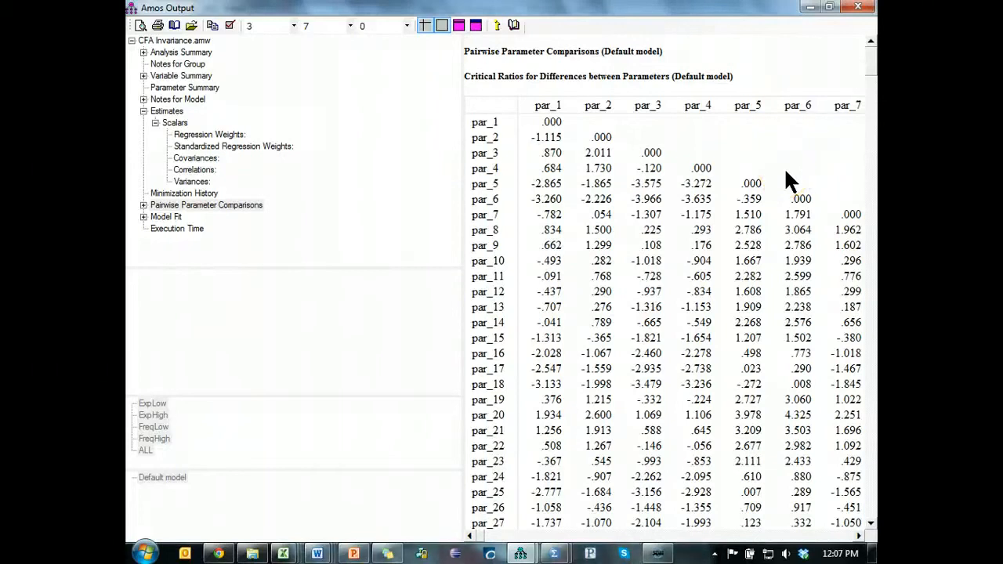
# - Paste the critical ratios matrix into cell S2 of the GroupDifferences sheet in Excel and run the group comparison macro
pyautogui.hotkey('alt', 'Tab')
pyautogui.hotkey('alt', 'Tab')
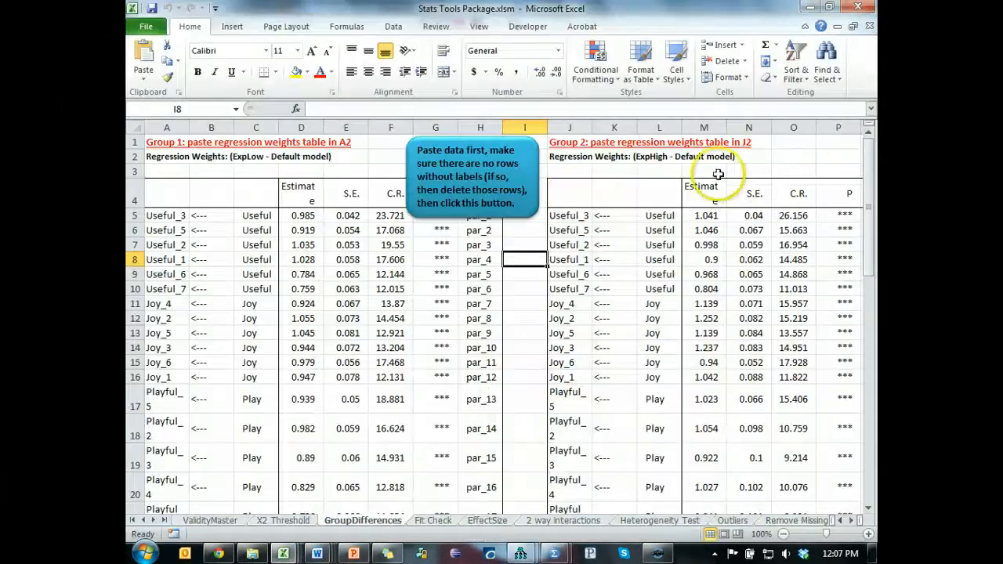
pyautogui.click(764, 171)
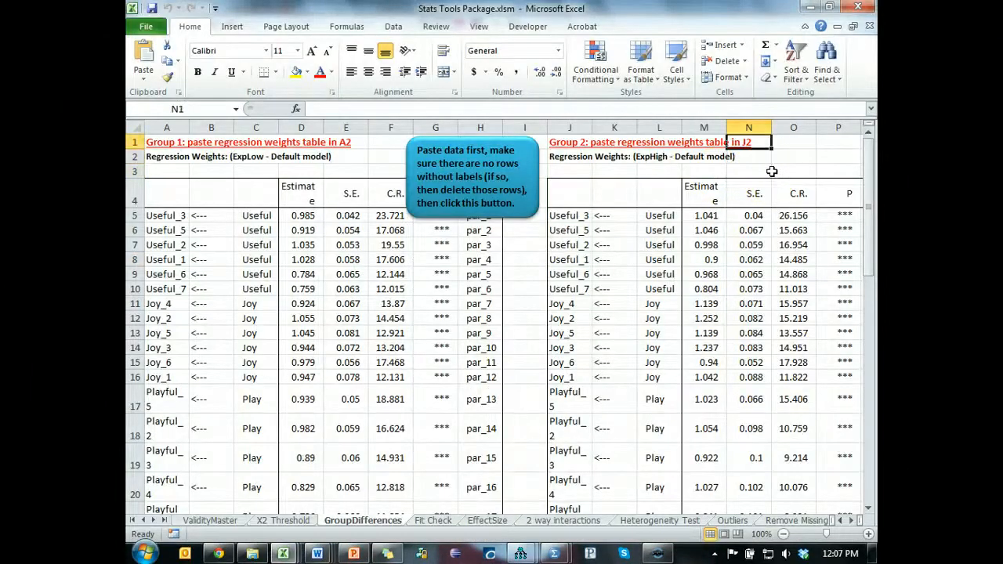
pyautogui.hotkey('ctrl', 'Right')
pyautogui.press('Down')
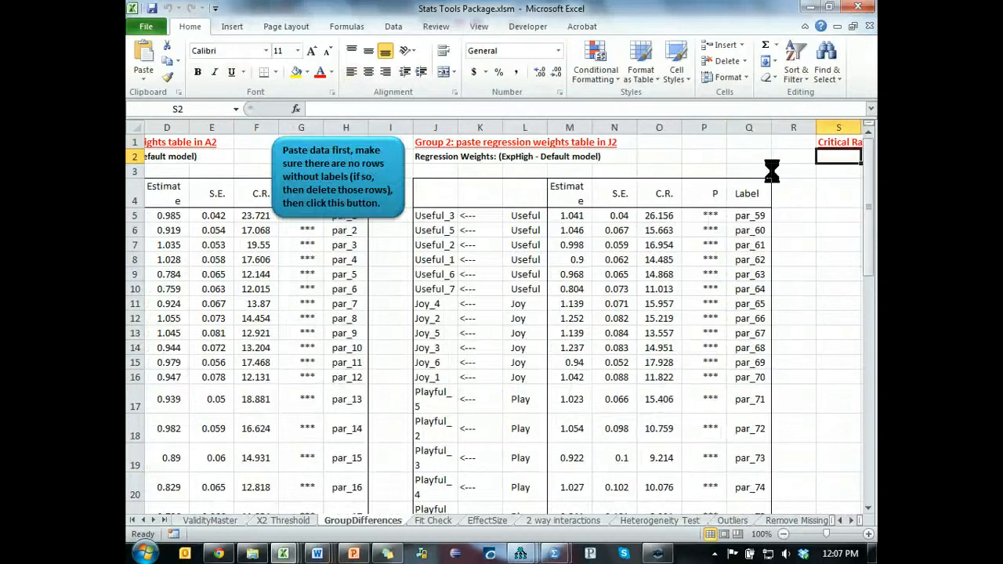
pyautogui.click(337, 200)
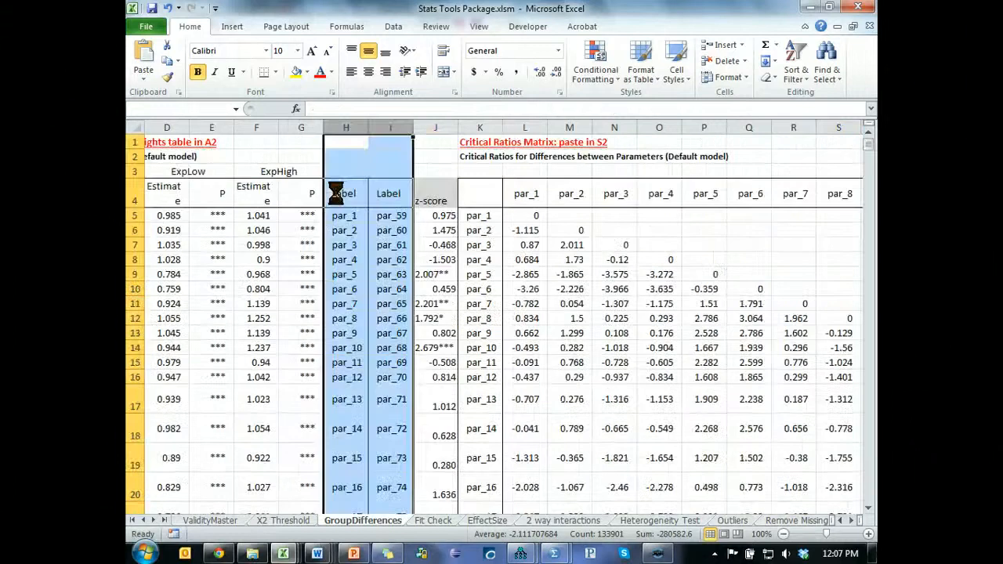
pyautogui.scroll(10, 482, 357)
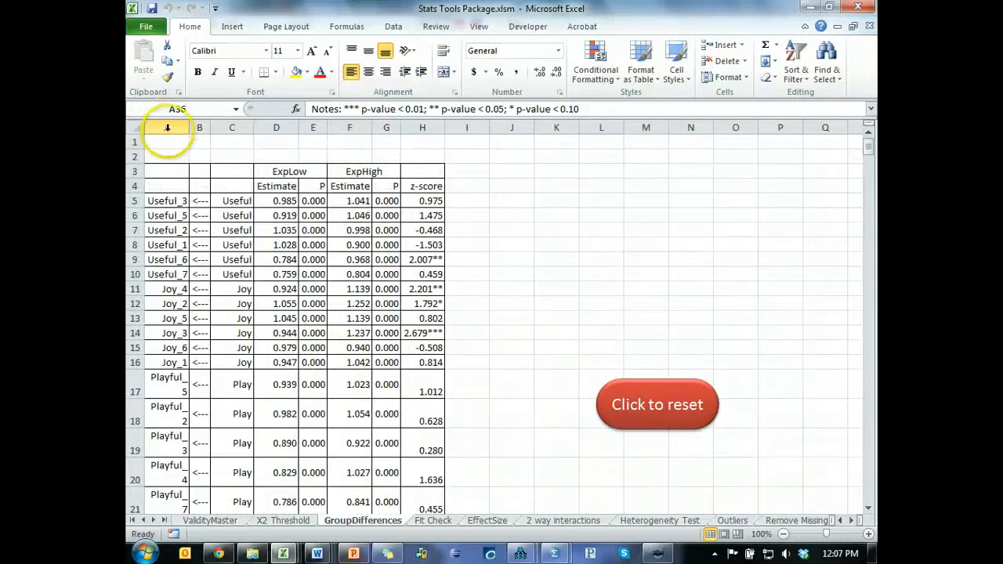
# - Widen columns A to H and autofit the height of all rows in the group comparison results
pyautogui.moveTo(161, 127); pyautogui.dragTo(450, 127)
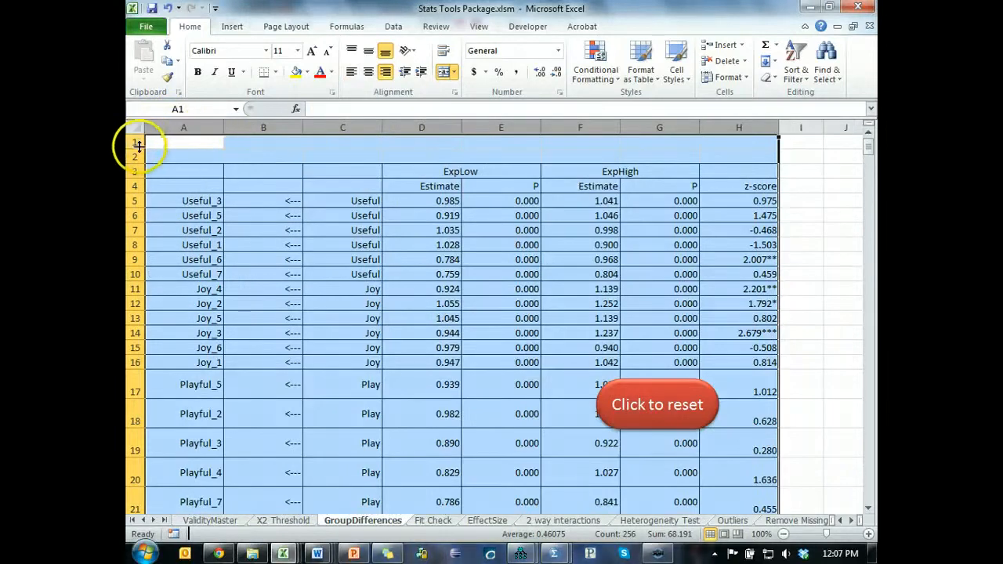
pyautogui.scroll(-10, 231, 242)
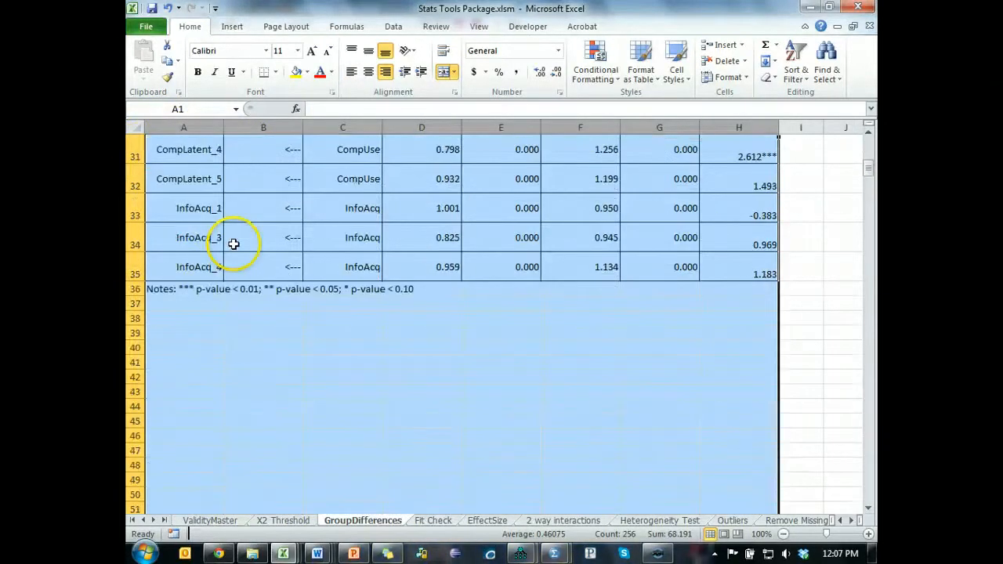
pyautogui.scroll(2, 208, 256)
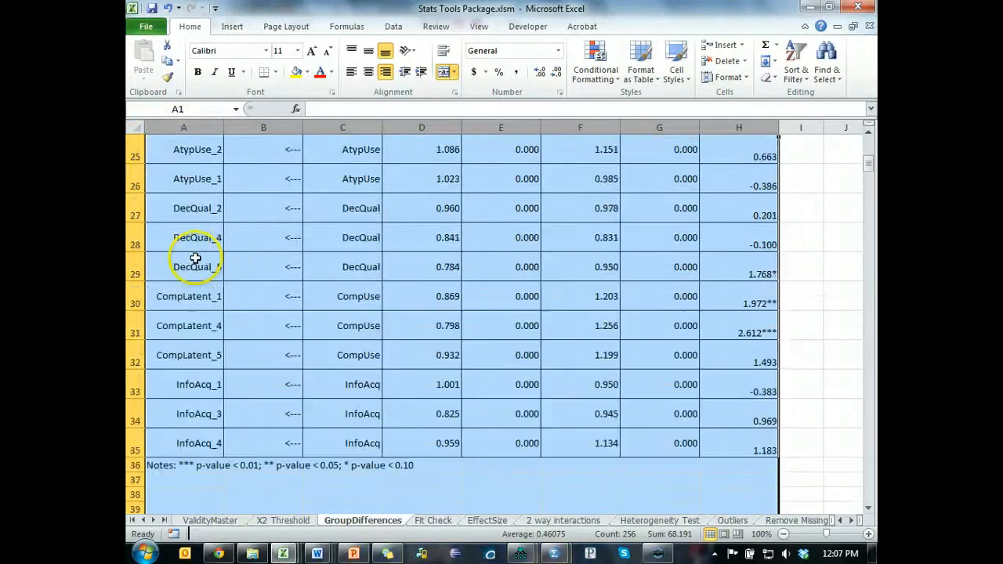
pyautogui.doubleClick(137, 223)
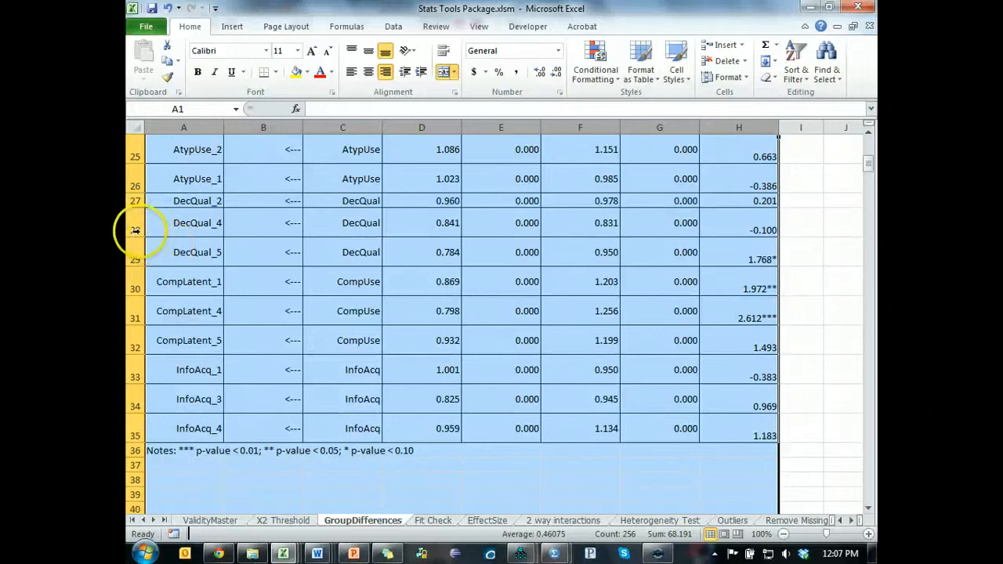
pyautogui.click(135, 127)
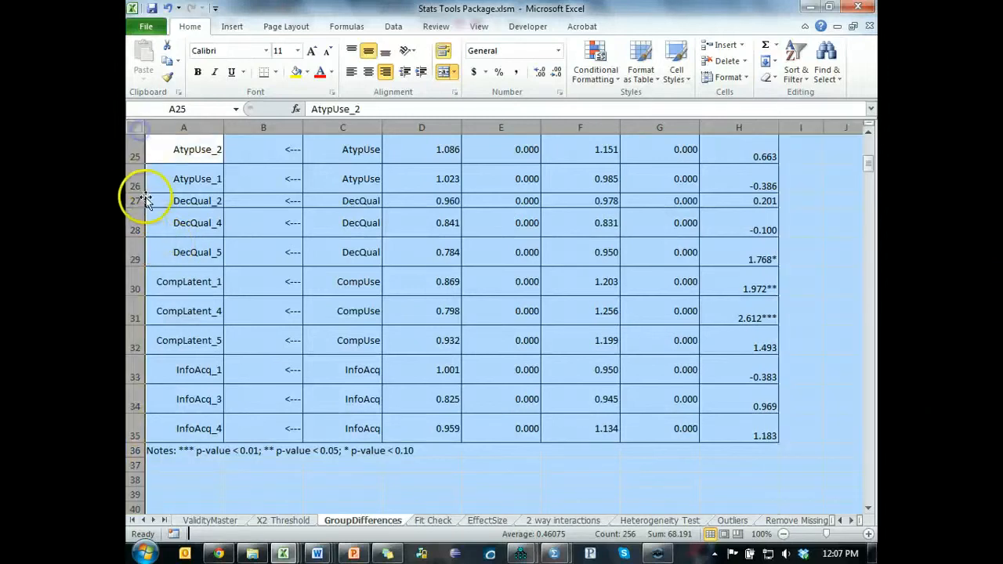
pyautogui.doubleClick(137, 194)
pyautogui.scroll(8, 225, 242)
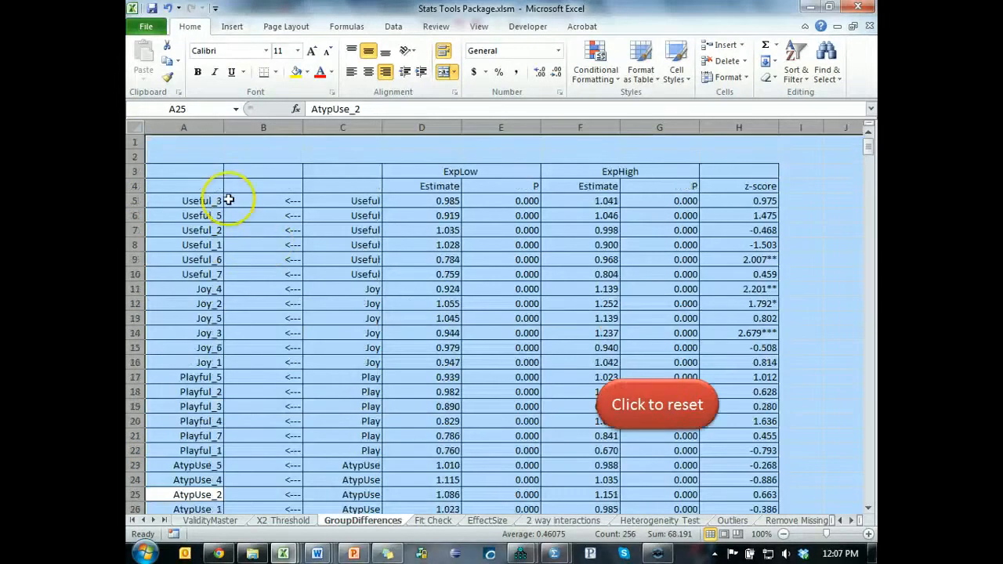
# - Autofit the width of all columns and narrow column A so the results table is compact
pyautogui.doubleClick(301, 127)
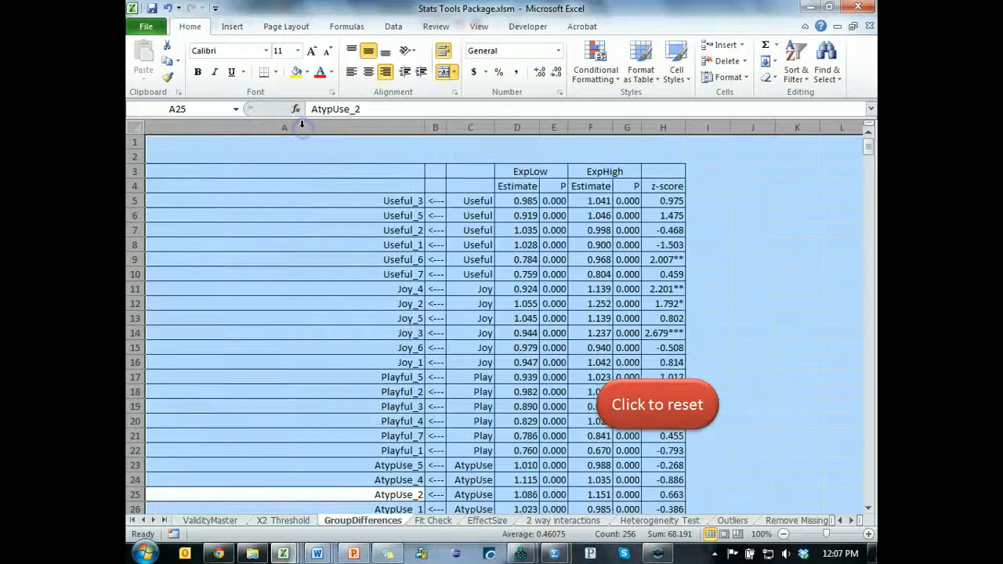
pyautogui.click(416, 156)
pyautogui.moveTo(424, 127); pyautogui.dragTo(244, 127)
# - Look through the z-score column of the full ExpLow versus ExpHigh results table, down to the significance notes
pyautogui.scroll(-6, 291, 193)
pyautogui.scroll(6, 291, 207)
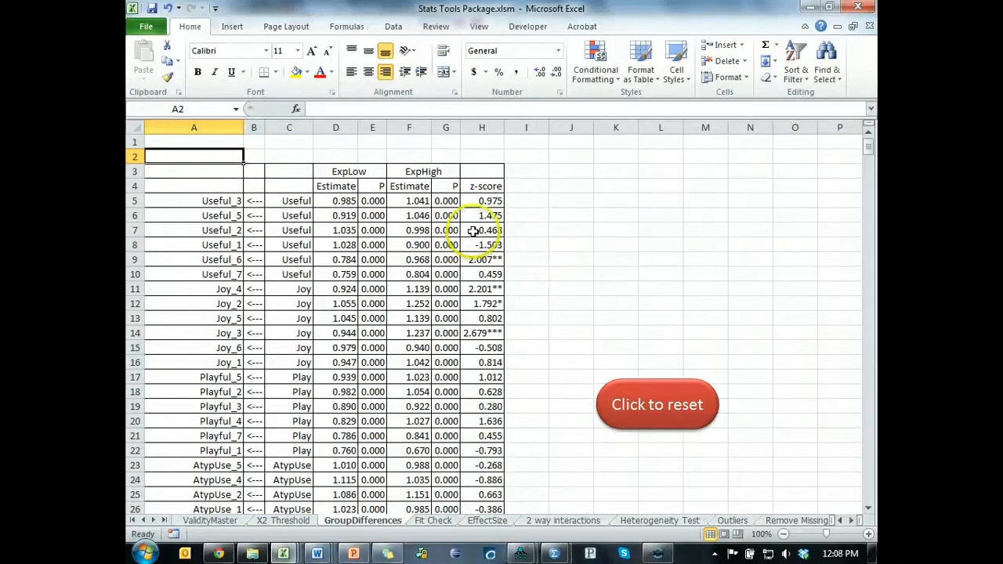
pyautogui.scroll(-6, 509, 251)
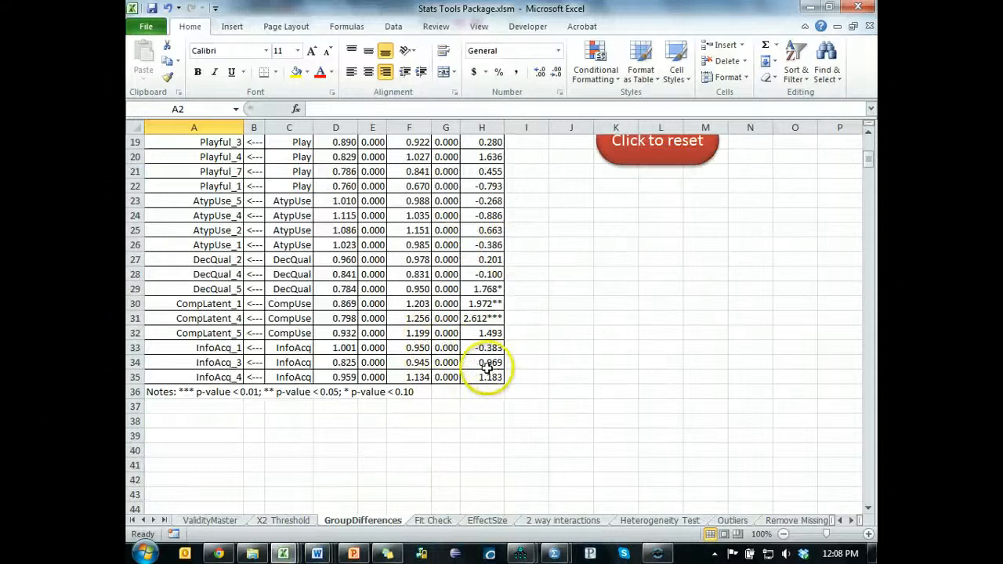
pyautogui.scroll(6, 484, 370)
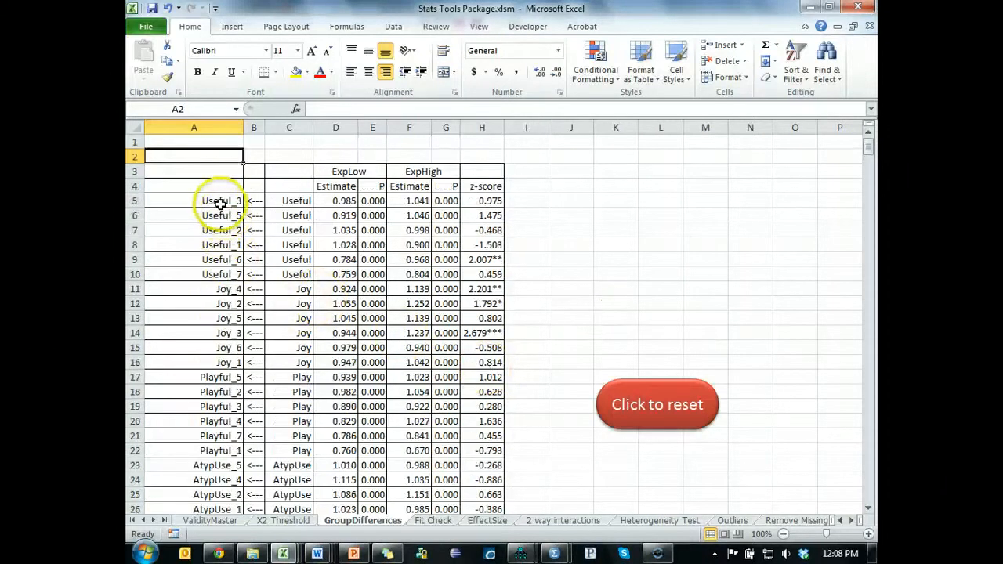
# - Examine the z-scores factor by factor for Useful, Joy, Play, AtypUse, DecQual, CompUse and InfoAcq, highlighting each factor's rows
pyautogui.moveTo(219, 202); pyautogui.dragTo(491, 275)
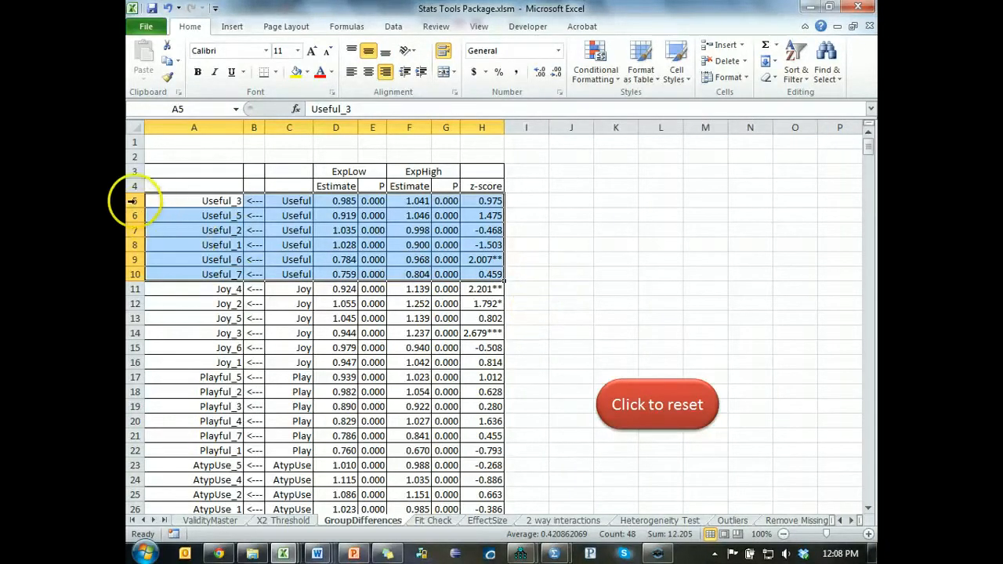
pyautogui.moveTo(133, 200); pyautogui.dragTo(125, 273)
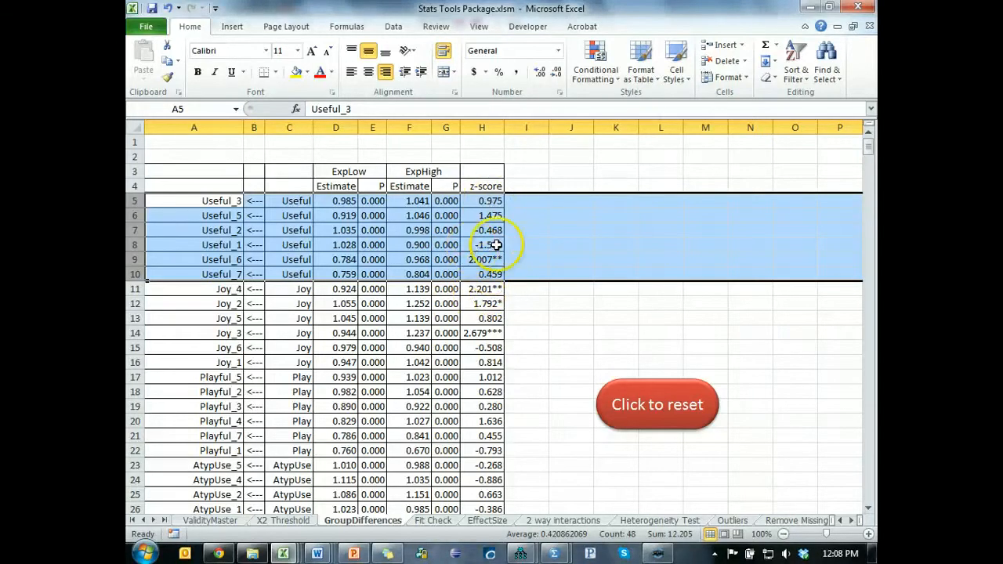
pyautogui.moveTo(132, 289); pyautogui.dragTo(131, 361)
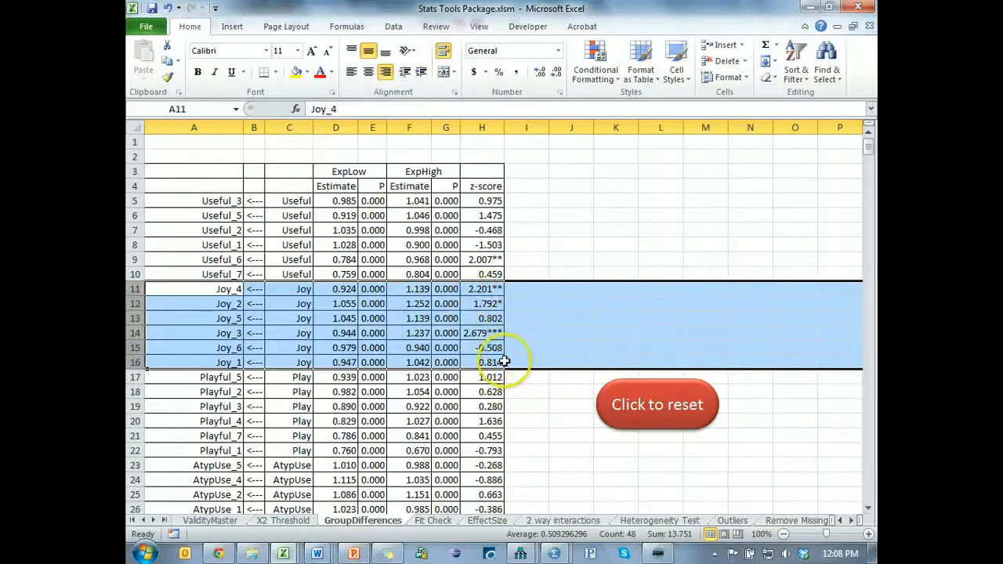
pyautogui.scroll(-4, 459, 359)
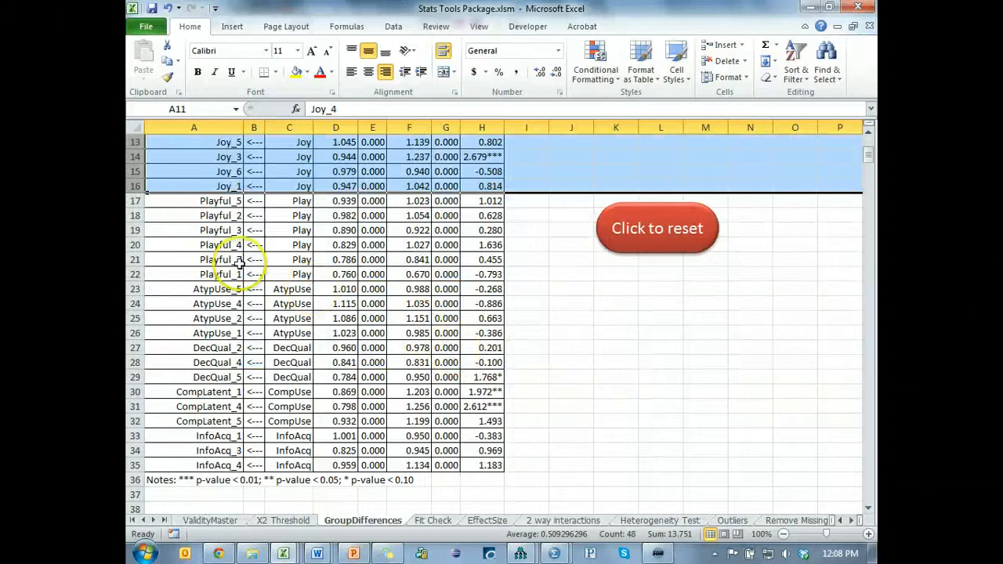
pyautogui.moveTo(130, 201); pyautogui.dragTo(129, 273)
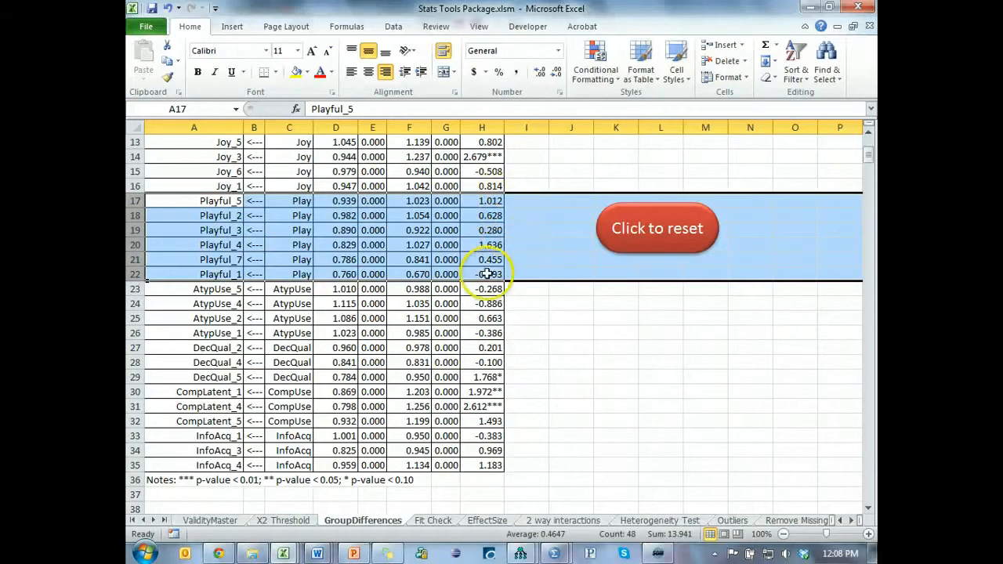
pyautogui.moveTo(133, 288); pyautogui.dragTo(130, 375)
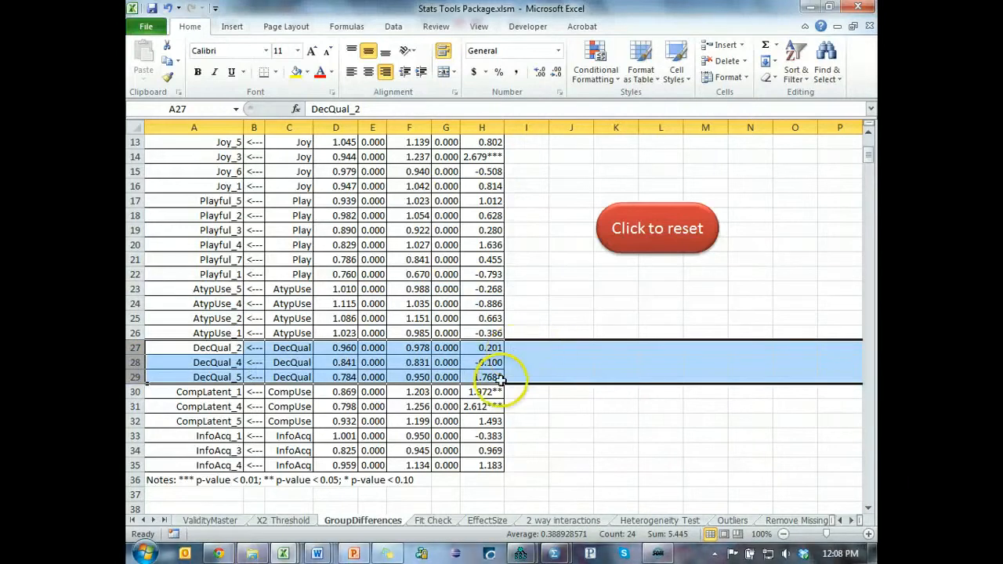
pyautogui.click(133, 391)
pyautogui.moveTo(133, 392); pyautogui.dragTo(133, 421)
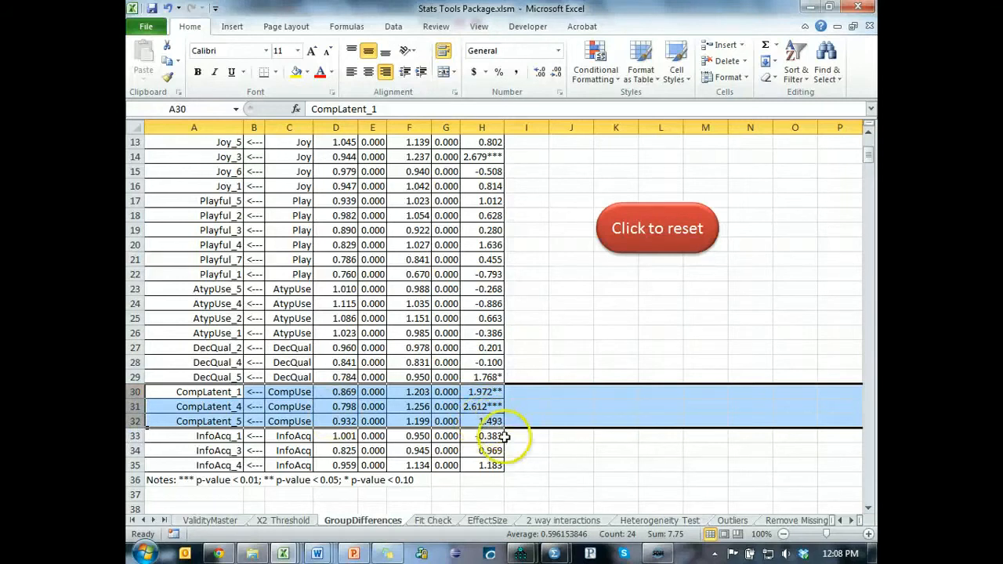
pyautogui.moveTo(135, 436); pyautogui.dragTo(134, 466)
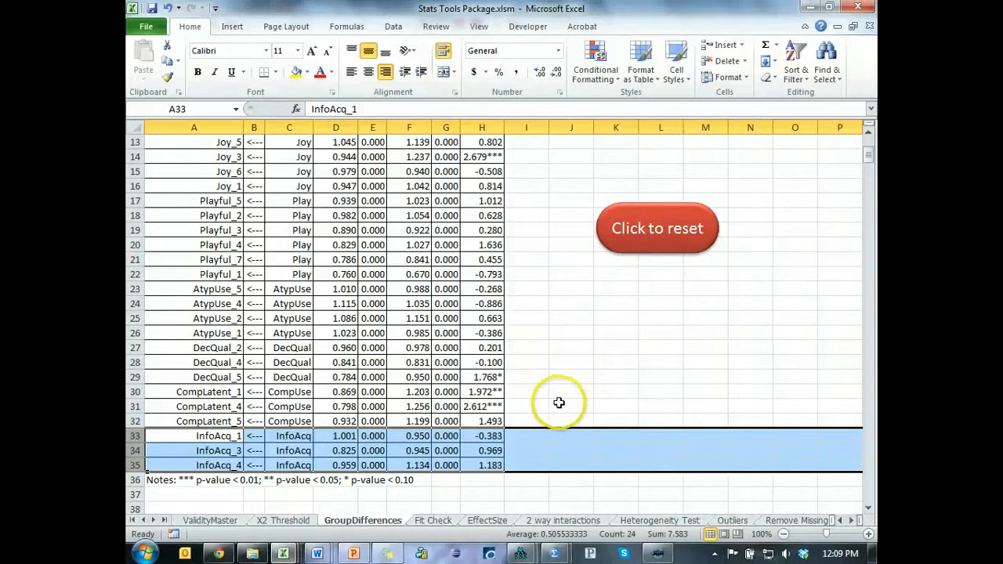
# - Re-examine the z-scores of the DecQual items and the three CompLatent items
pyautogui.hotkey('alt', 'p')
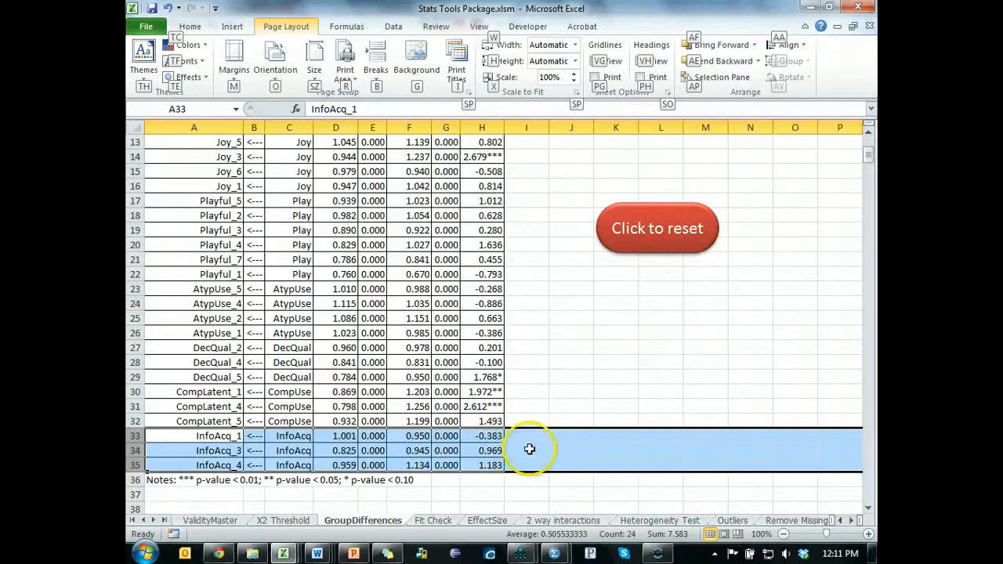
pyautogui.click(502, 346)
pyautogui.click(495, 380)
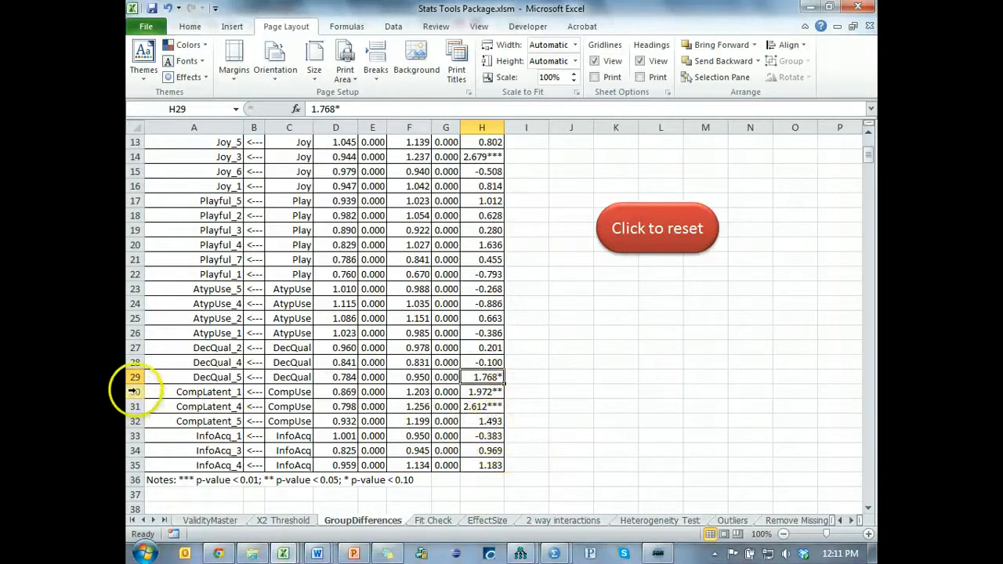
pyautogui.moveTo(131, 391); pyautogui.dragTo(133, 421)
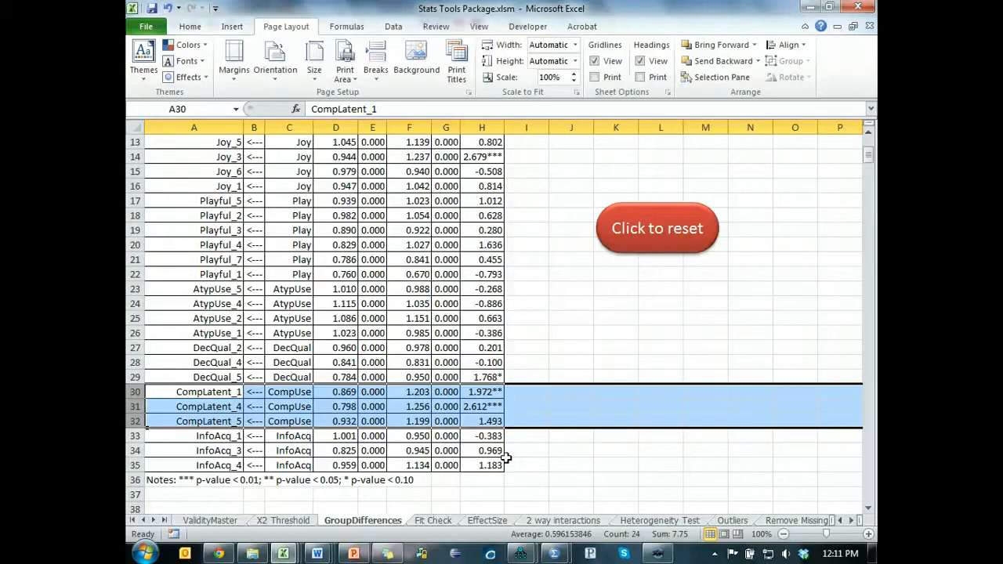
# - Reset the GroupDifferences sheet to its empty input layout and switch to the Amos Output window
pyautogui.scroll(4, 549, 384)
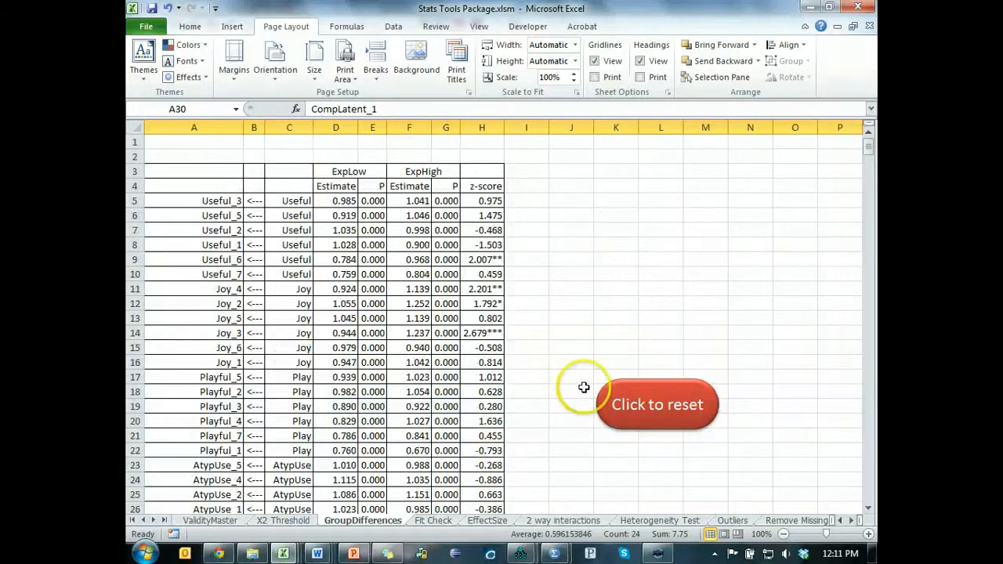
pyautogui.click(658, 406)
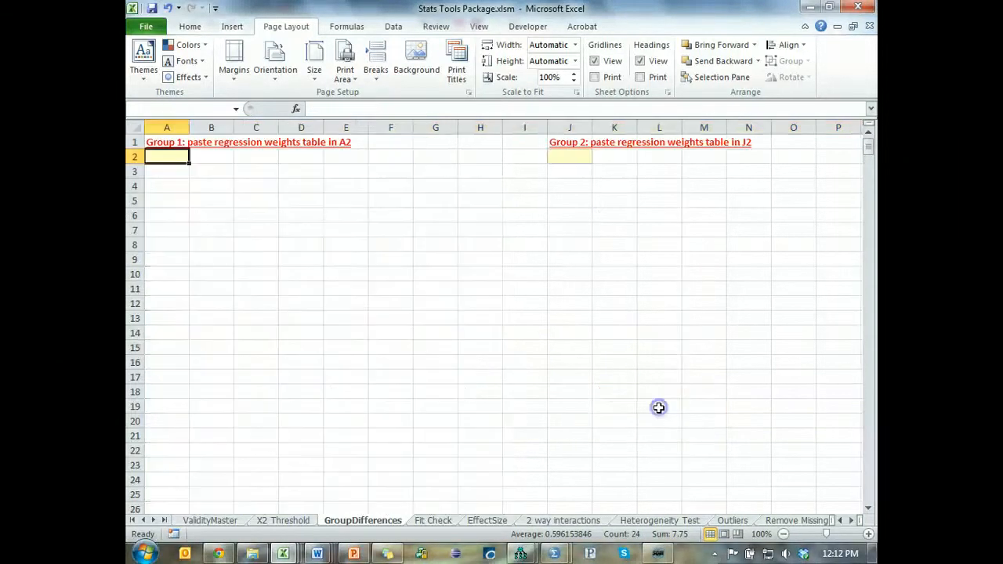
pyautogui.hotkey('alt', 'Tab')
pyautogui.hotkey('alt', 'Tab')
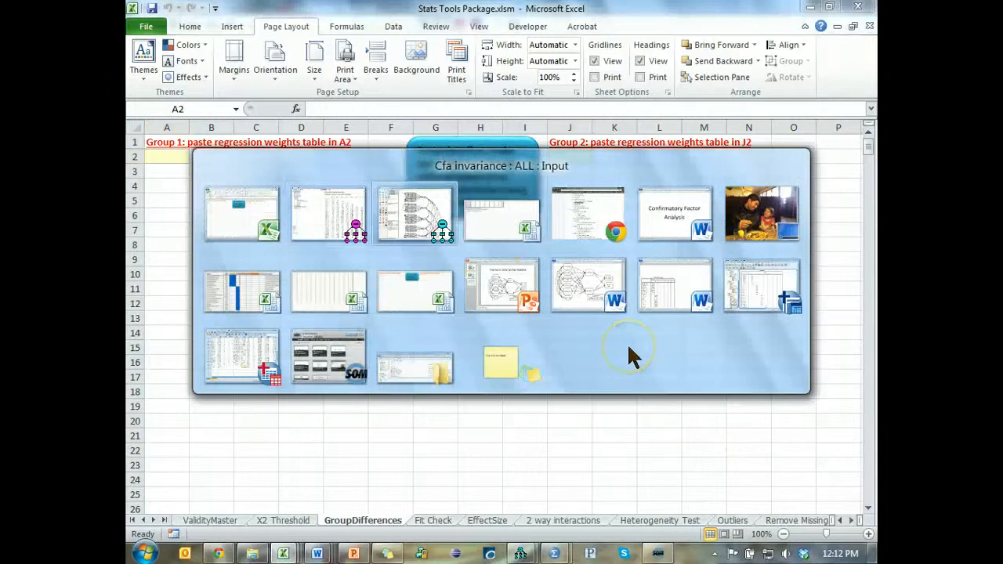
pyautogui.click(428, 212)
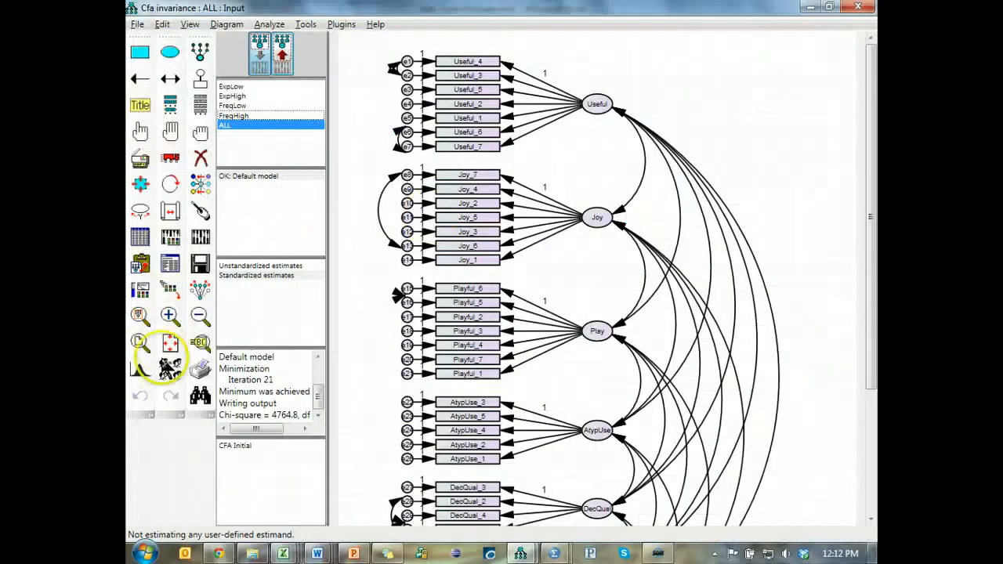
pyautogui.hotkey('alt', 'Tab')
pyautogui.click(470, 212)
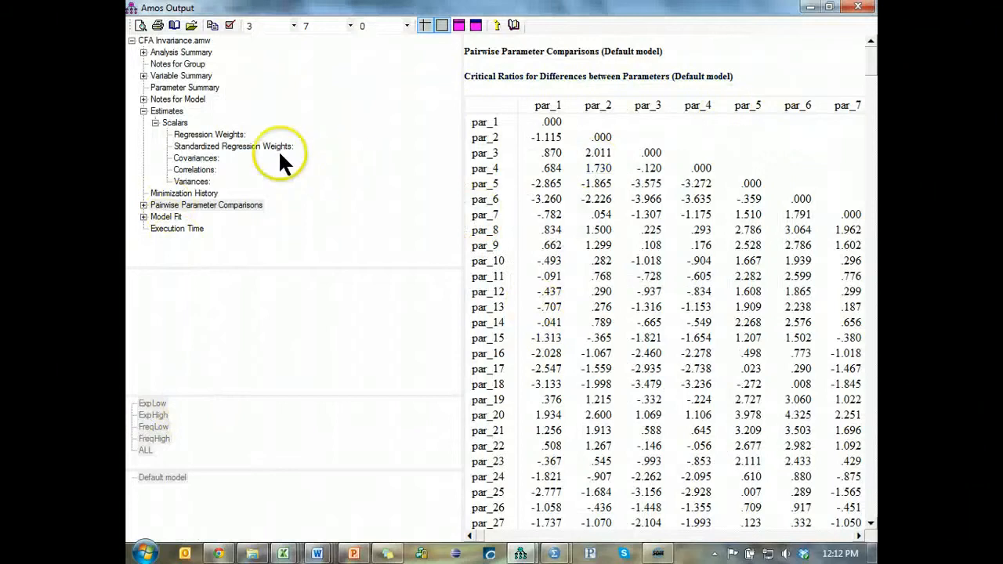
# - Copy the FreqLow regression weights table from the Amos output and paste it into cell A2 of the GroupDifferences sheet in Excel
pyautogui.click(209, 134)
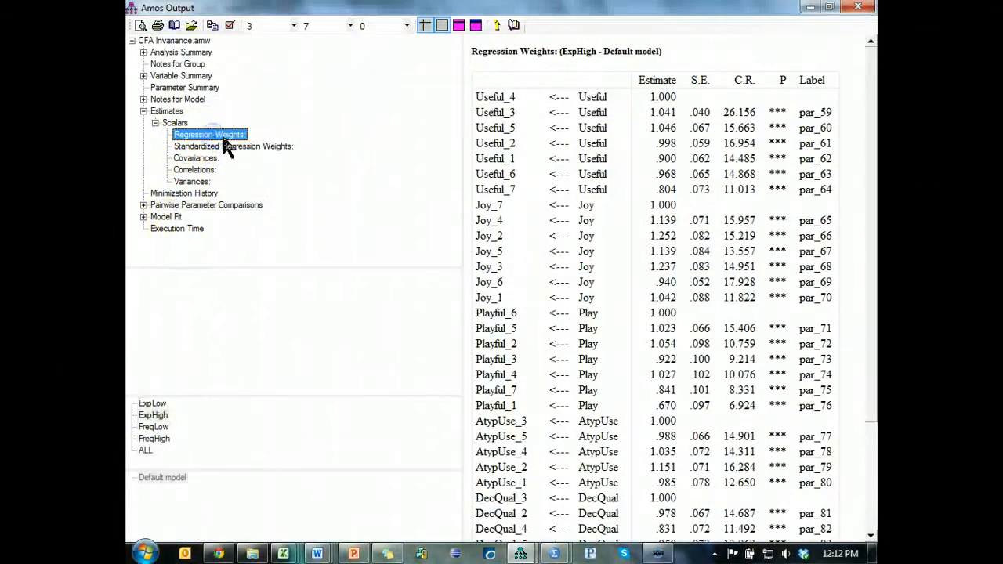
pyautogui.click(156, 427)
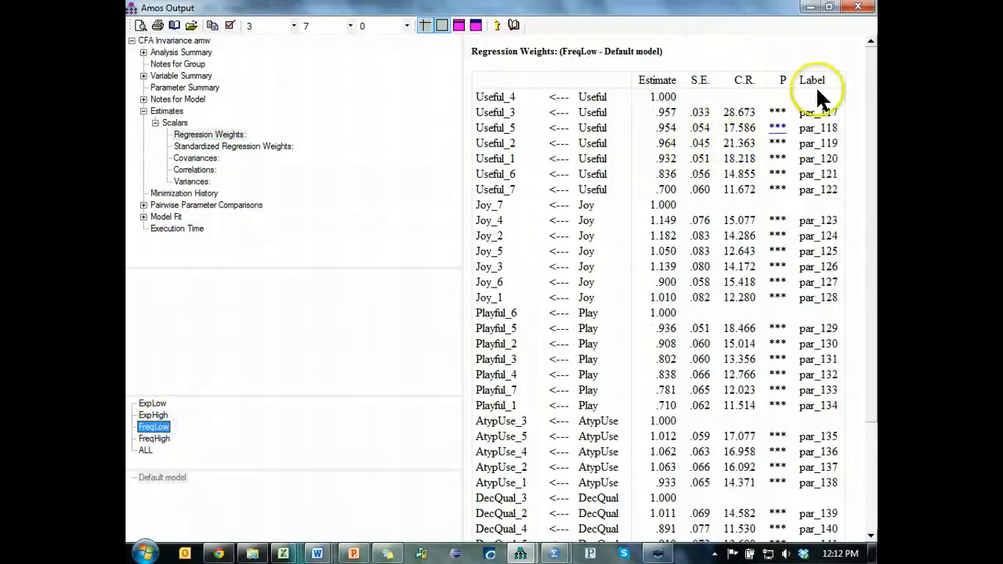
pyautogui.rightClick(856, 80)
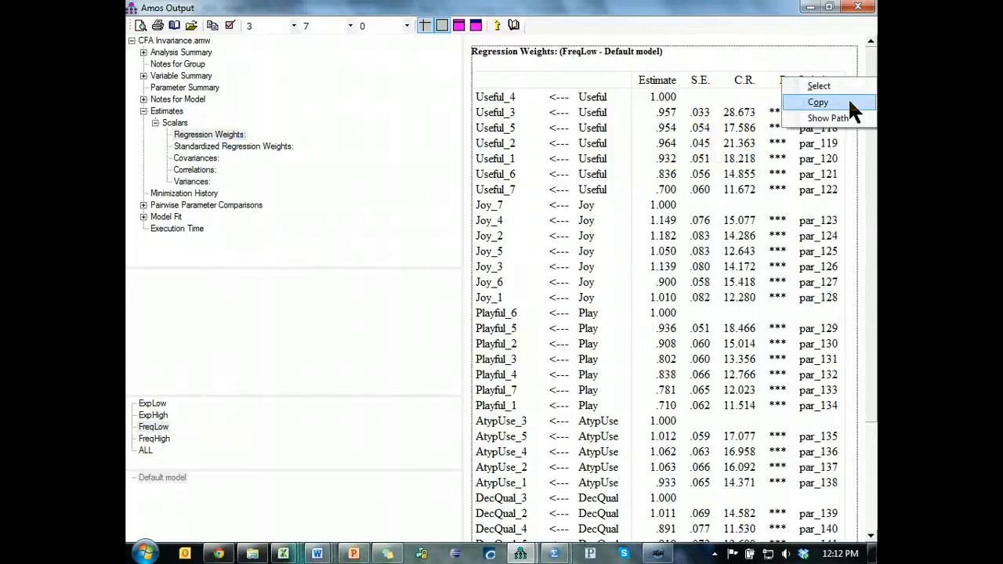
pyautogui.click(848, 100)
pyautogui.hotkey('alt', 'Tab')
pyautogui.press('Tab')
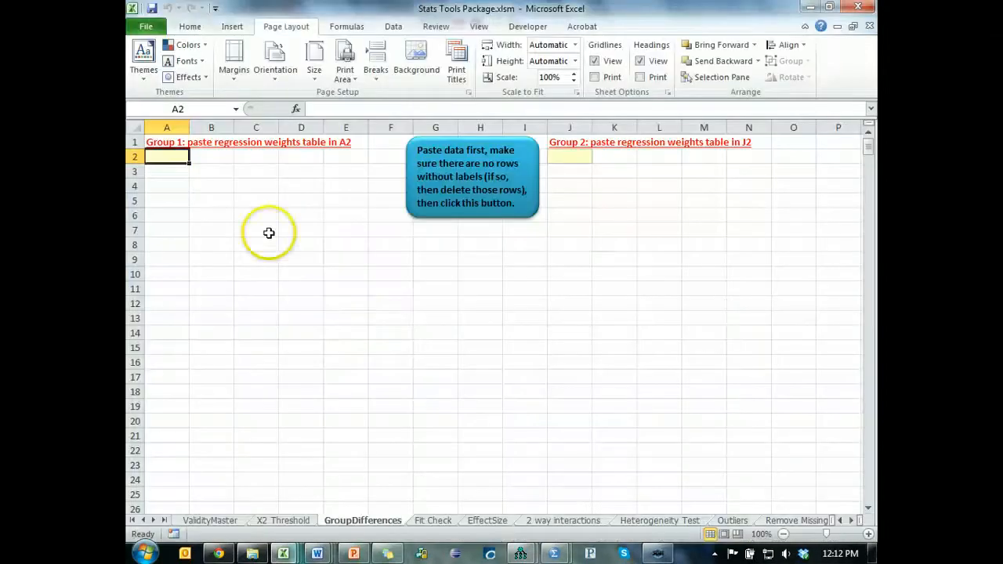
pyautogui.hotkey('ctrl', 'v')
# - Copy the FreqHigh regression weights table from the Amos output and paste it into cell J2 of the GroupDifferences sheet in Excel
pyautogui.hotkey('alt', 'Tab')
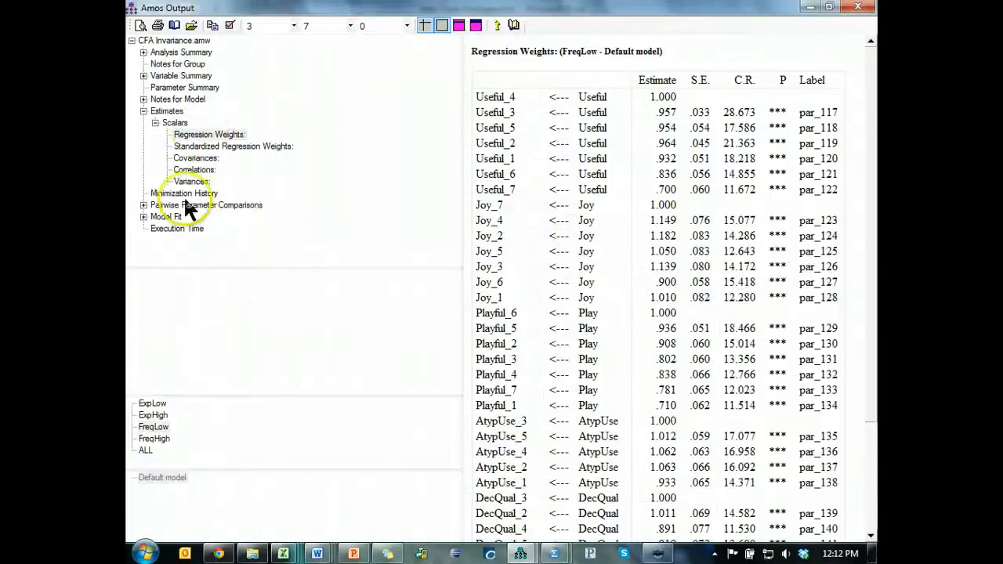
pyautogui.click(150, 439)
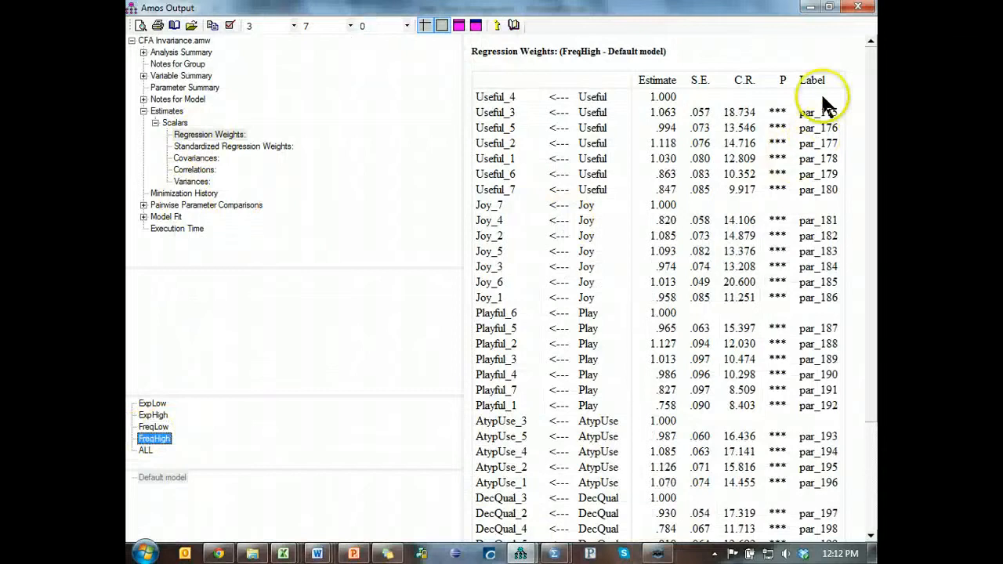
pyautogui.rightClick(853, 85)
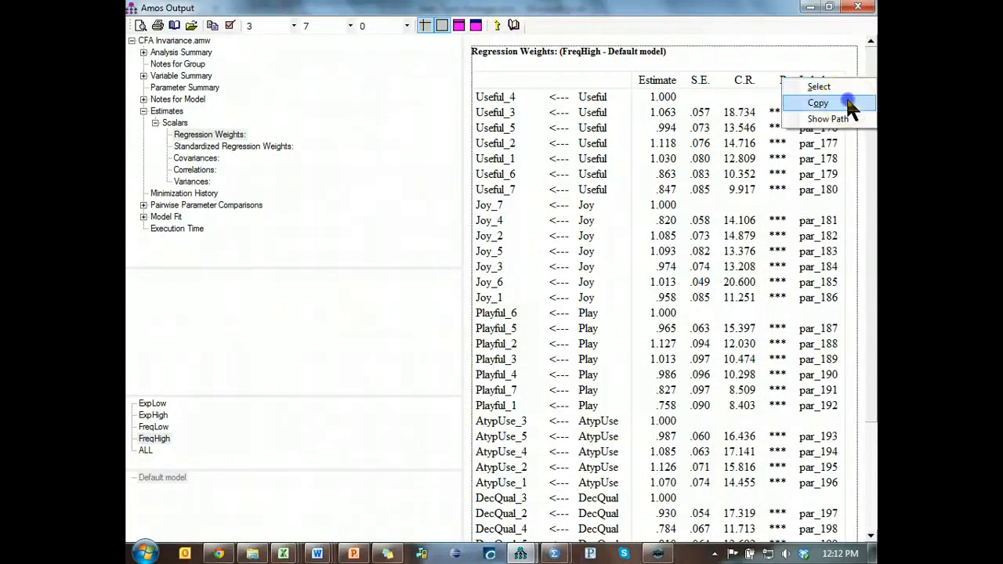
pyautogui.click(849, 103)
pyautogui.hotkey('alt', 'Tab')
pyautogui.click(585, 156)
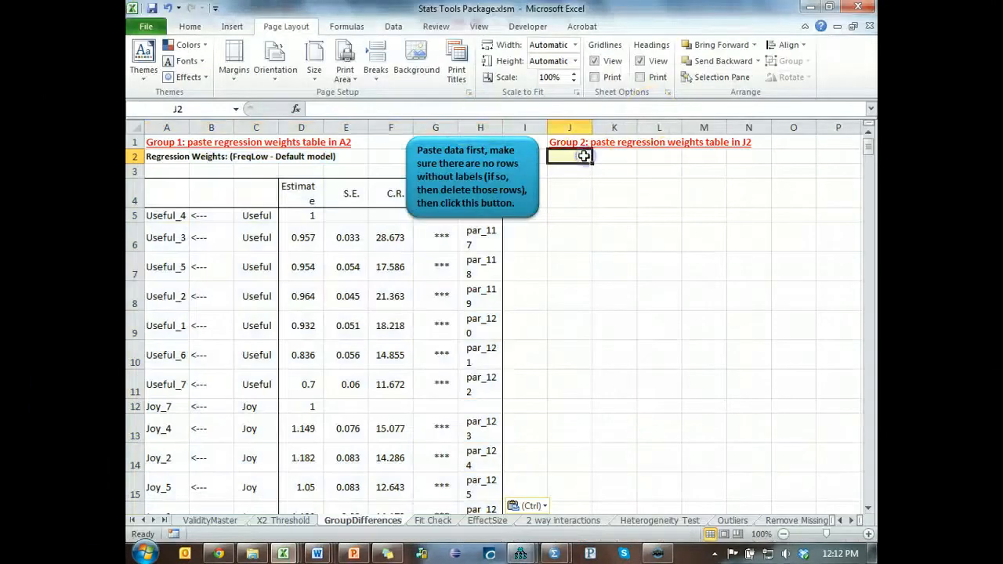
pyautogui.hotkey('ctrl', 'v')
# - Delete the rows without parameter labels from both pasted tables: Useful_4, Joy_7, Playful_6, AtypUse_3, DecQual_3, CompLatent_3 and InfoAcq_2
pyautogui.click(132, 221)
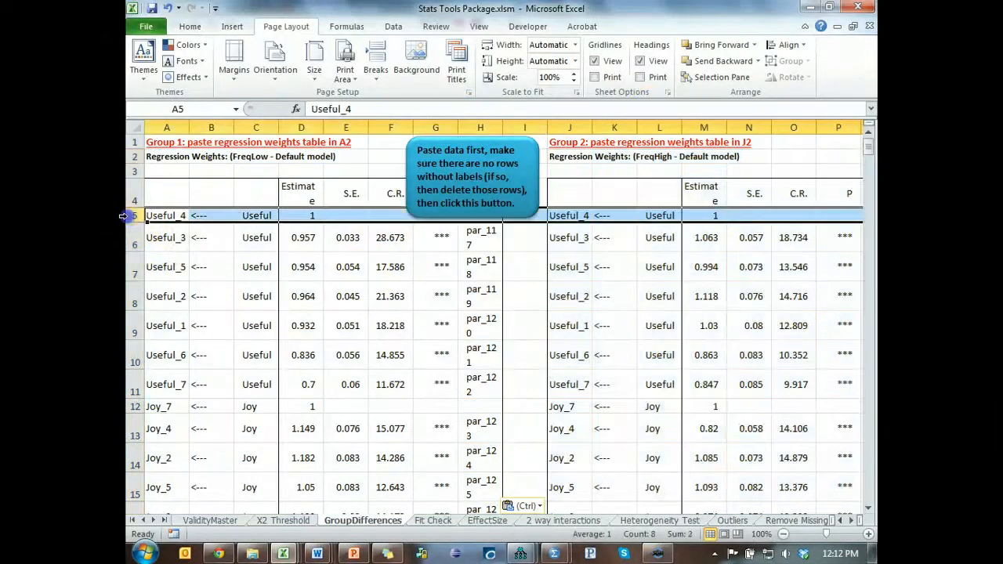
pyautogui.keyDown('ctrl'); pyautogui.click(135, 407); pyautogui.keyUp('ctrl')
pyautogui.scroll(-4, 132, 439)
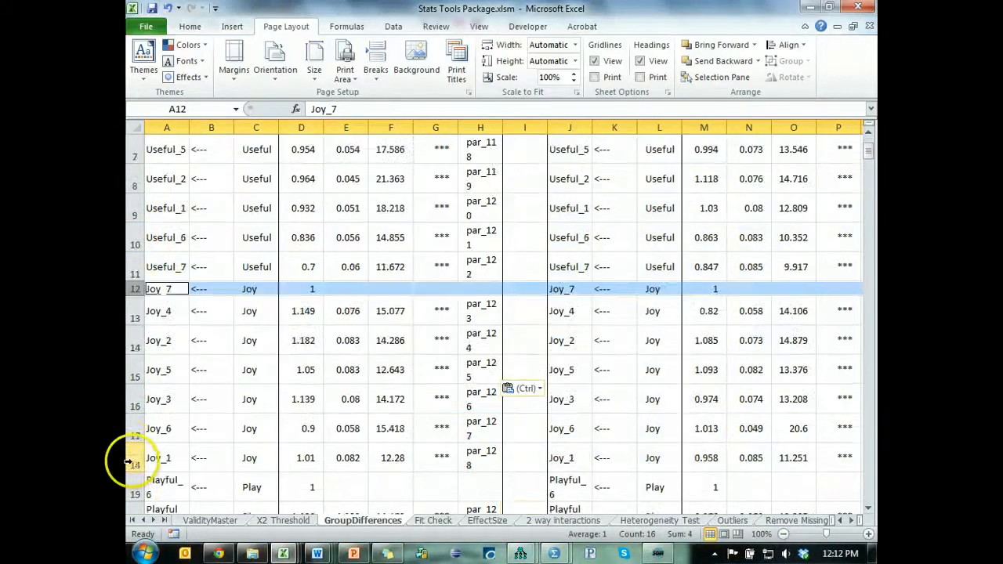
pyautogui.keyDown('ctrl'); pyautogui.click(134, 330); pyautogui.keyUp('ctrl')
pyautogui.scroll(-2, 135, 345)
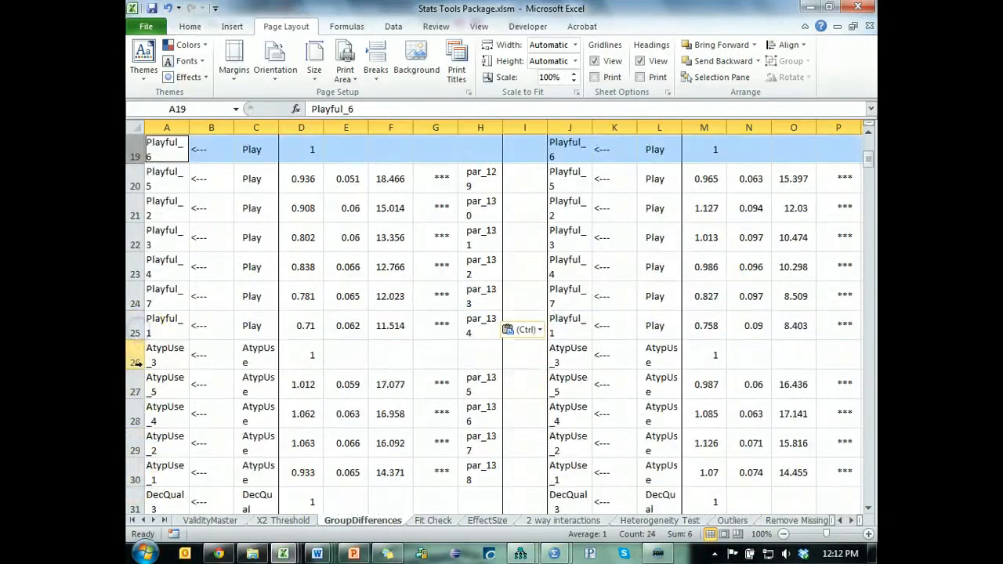
pyautogui.keyDown('ctrl'); pyautogui.click(135, 363); pyautogui.keyUp('ctrl')
pyautogui.scroll(-2, 135, 360)
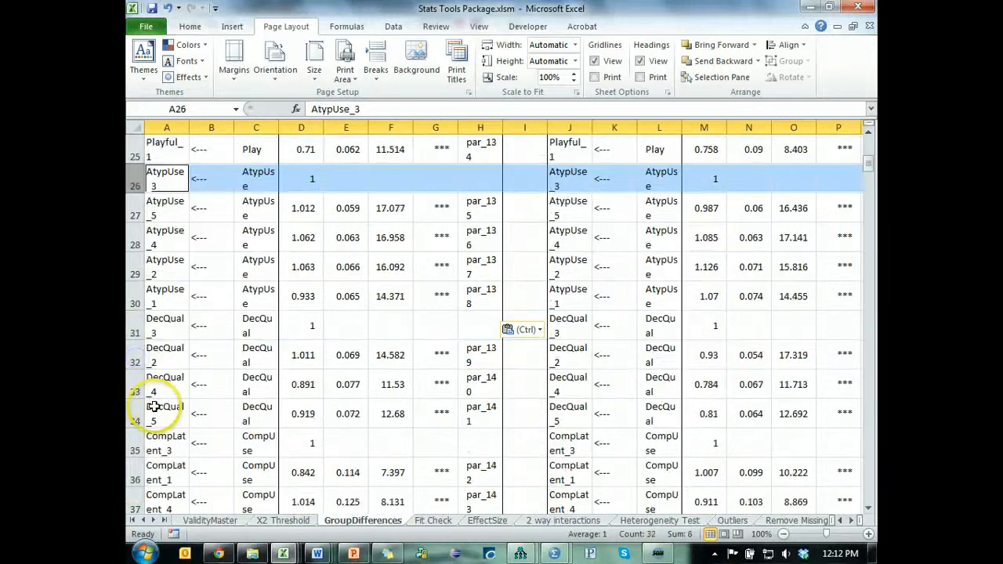
pyautogui.keyDown('ctrl'); pyautogui.click(127, 321); pyautogui.keyUp('ctrl')
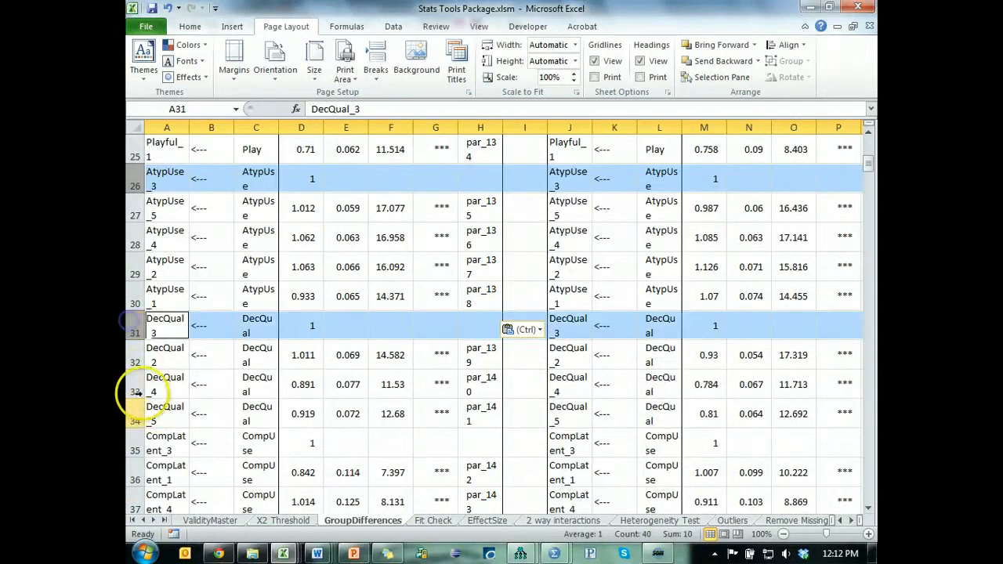
pyautogui.keyDown('ctrl'); pyautogui.click(133, 443); pyautogui.keyUp('ctrl')
pyautogui.scroll(-2, 135, 444)
pyautogui.scroll(-2, 135, 444)
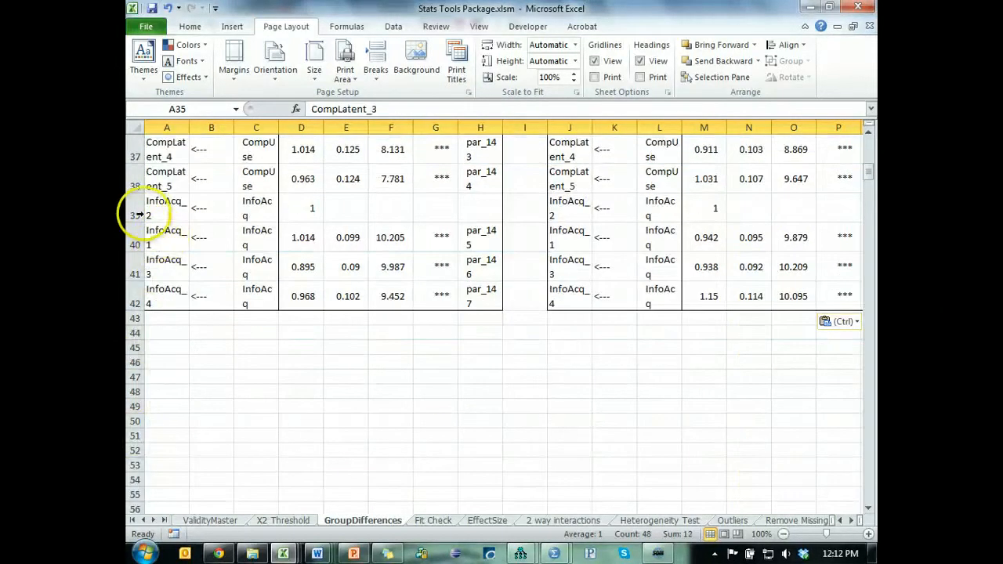
pyautogui.keyDown('ctrl'); pyautogui.click(135, 207); pyautogui.keyUp('ctrl')
pyautogui.scroll(10, 615, 342)
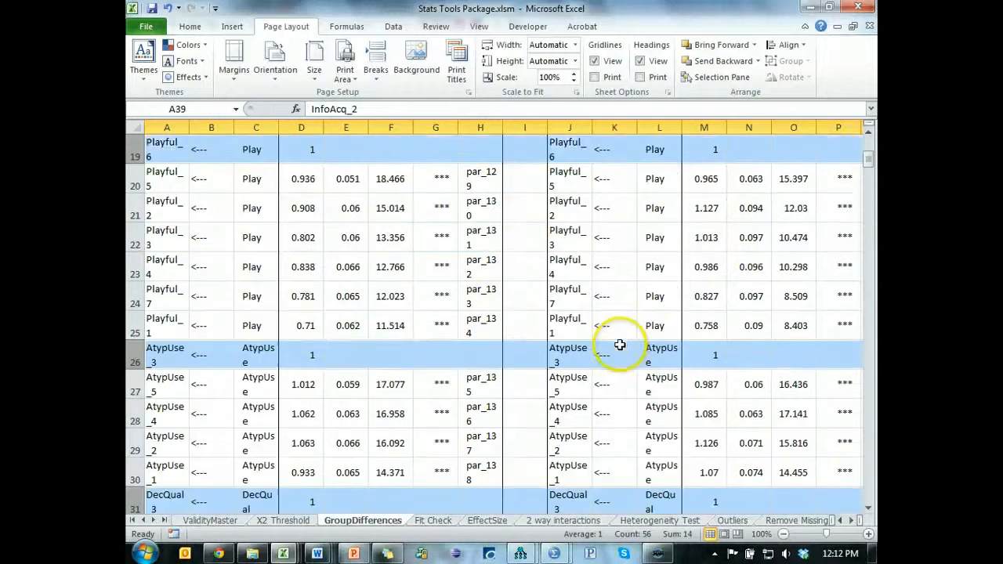
pyautogui.scroll(2, 621, 345)
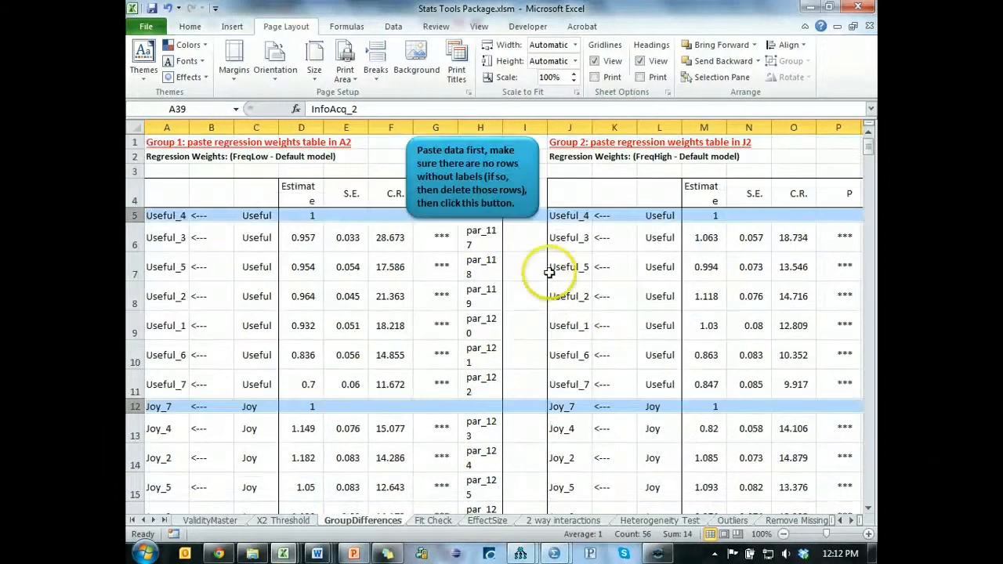
pyautogui.hotkey('ctrl', '-')
pyautogui.scroll(-8, 490, 327)
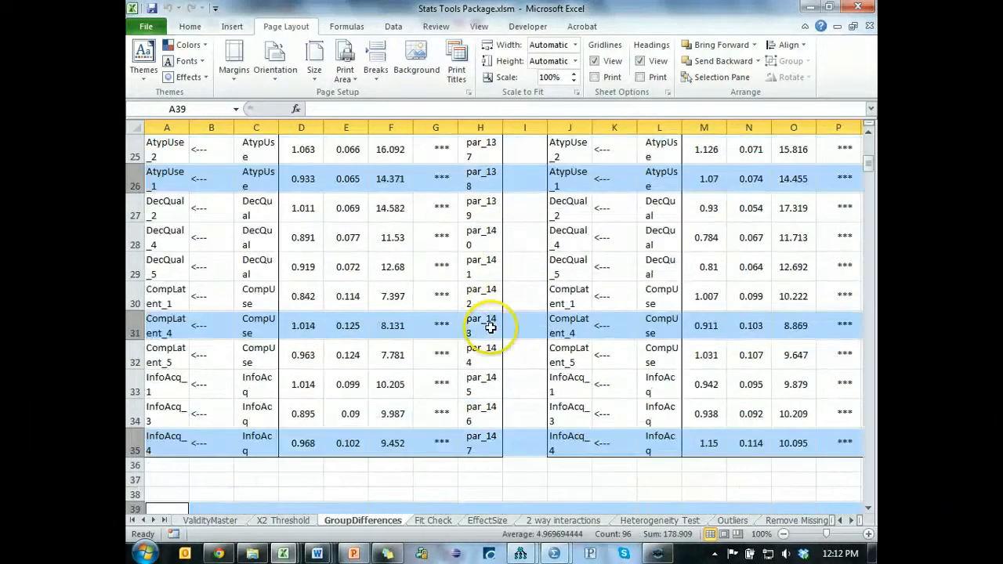
pyautogui.scroll(8, 493, 328)
pyautogui.click(598, 193)
# - Switch to Amos Output and copy the Critical Ratios for Differences between Parameters table from the Pairwise Parameter Comparisons
pyautogui.hotkey('alt', 'Tab')
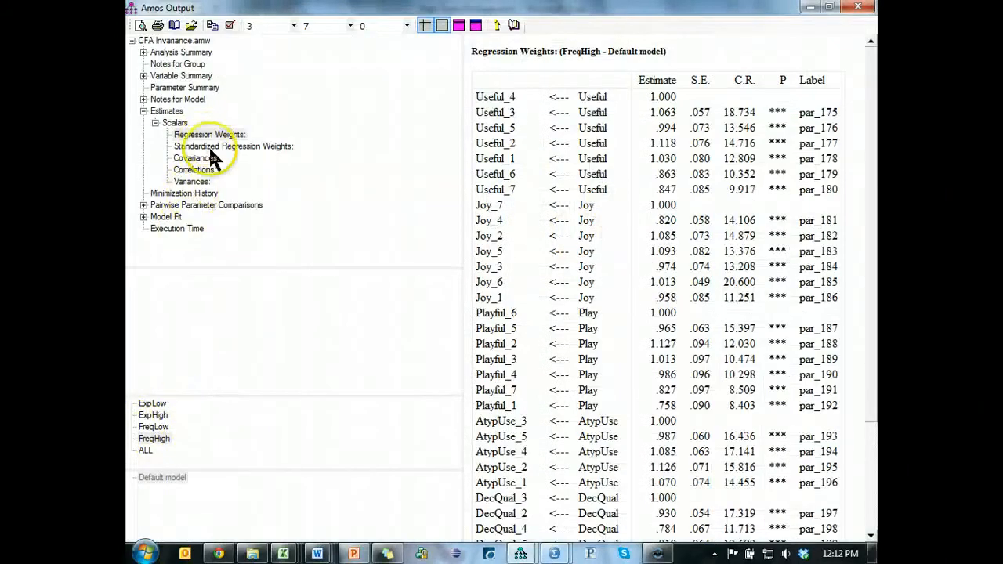
pyautogui.click(228, 206)
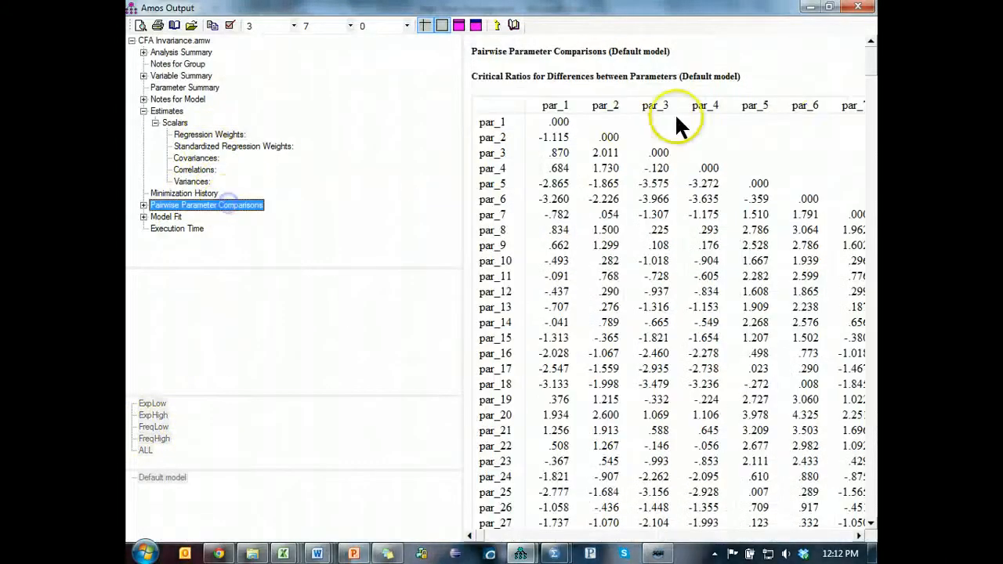
pyautogui.rightClick(794, 86)
pyautogui.click(829, 112)
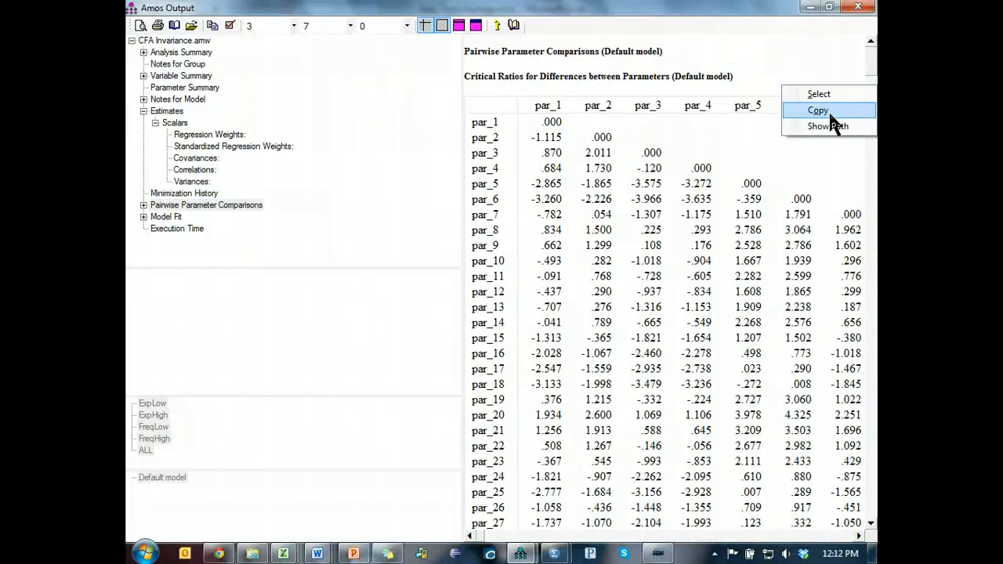
# - Paste the critical ratios table into cell S2 of the GroupDifferences sheet in Excel and run the z-score calculation
pyautogui.hotkey('alt', 'Tab')
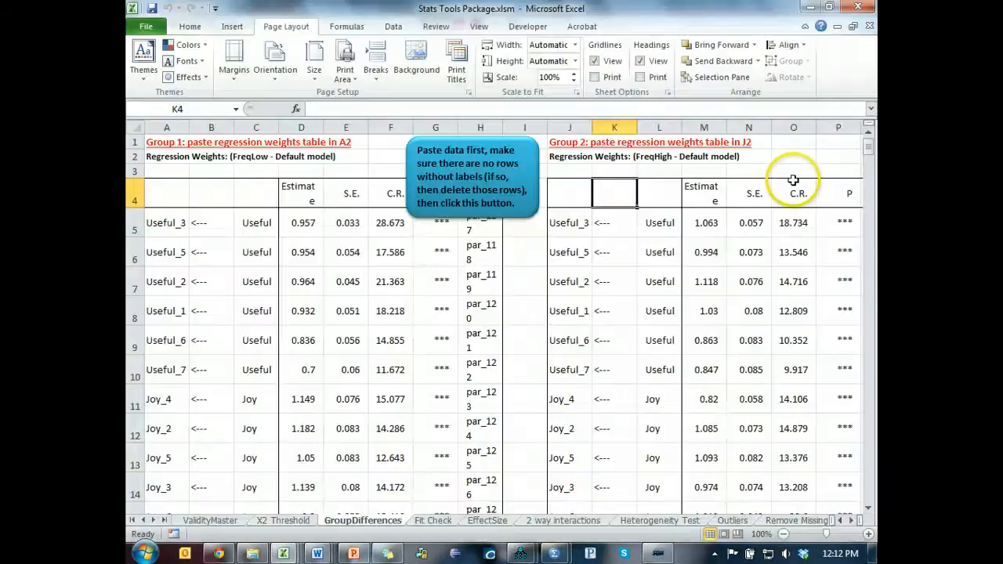
pyautogui.click(794, 157)
pyautogui.click(799, 144)
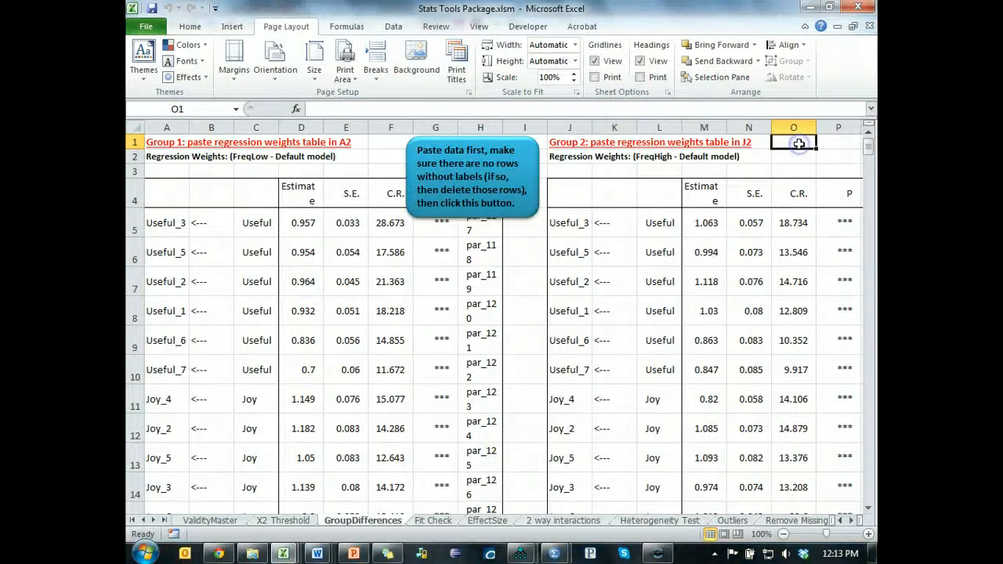
pyautogui.press('Right')
pyautogui.press('Right')
pyautogui.press('Right')
pyautogui.press('Right')
pyautogui.press('Down')
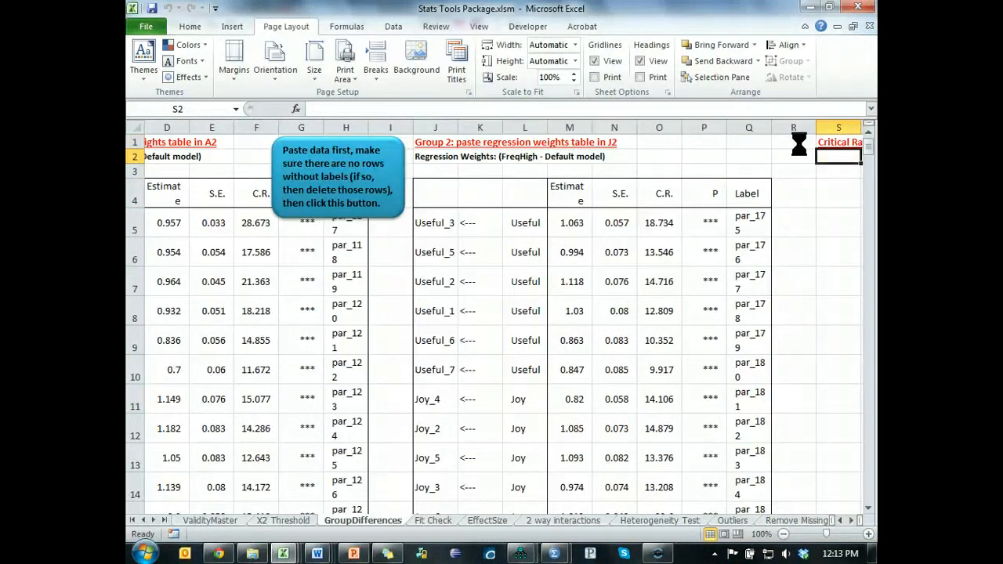
pyautogui.hotkey('ctrl', 'v')
pyautogui.click(381, 190)
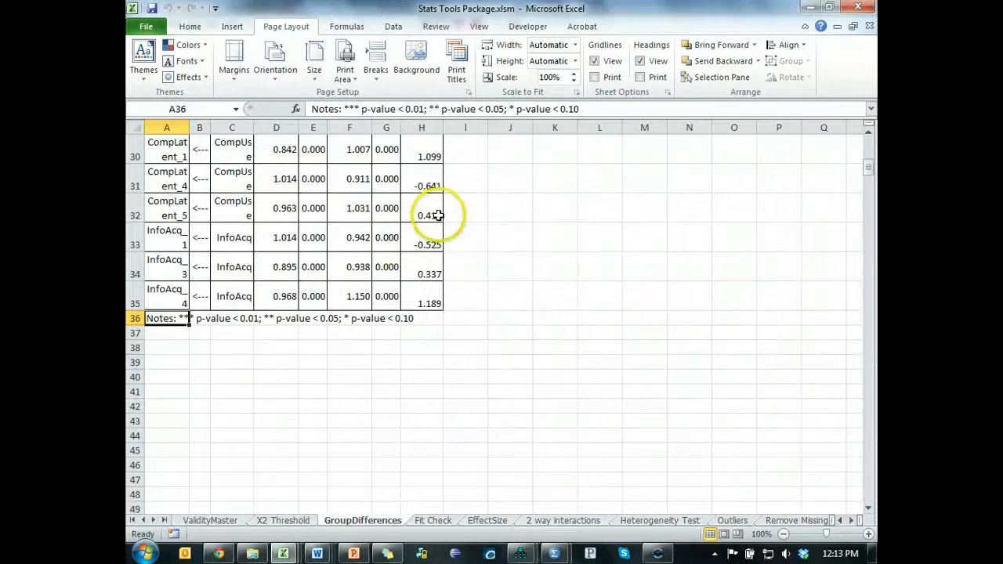
# - Examine the FreqLow versus FreqHigh z-scores of the Useful, Joy and Playful items
pyautogui.scroll(8, 510, 324)
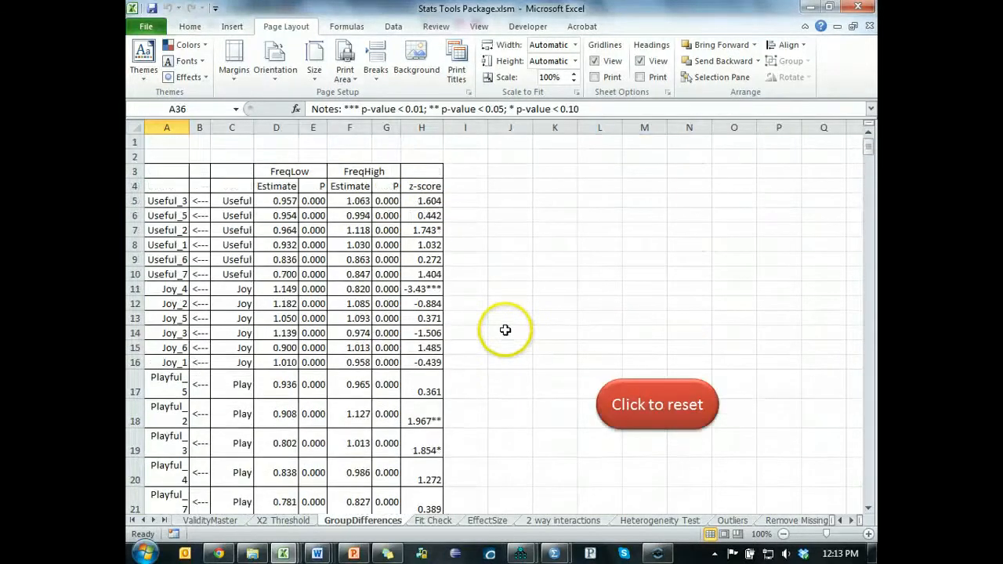
pyautogui.moveTo(136, 201); pyautogui.dragTo(137, 269)
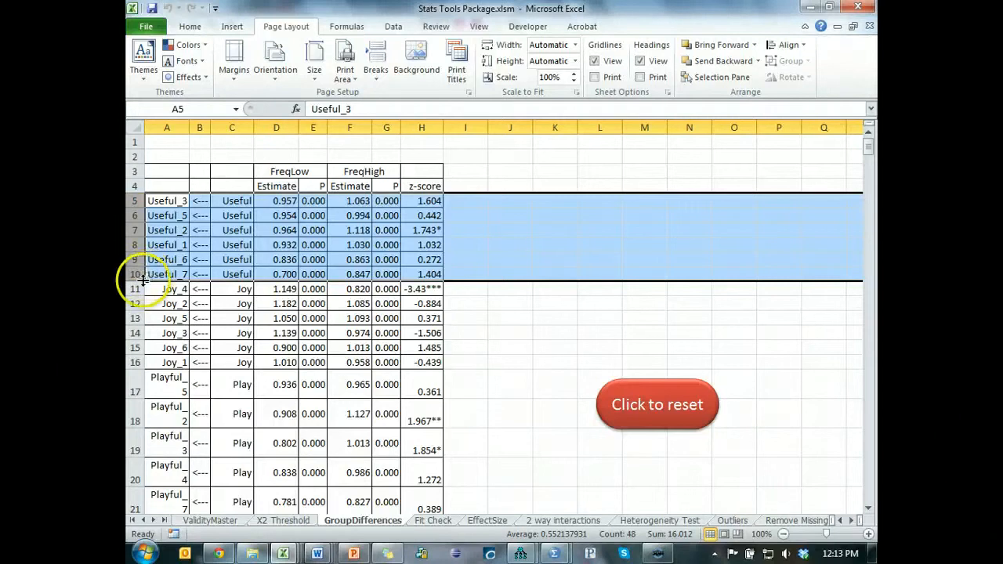
pyautogui.moveTo(135, 289); pyautogui.dragTo(128, 358)
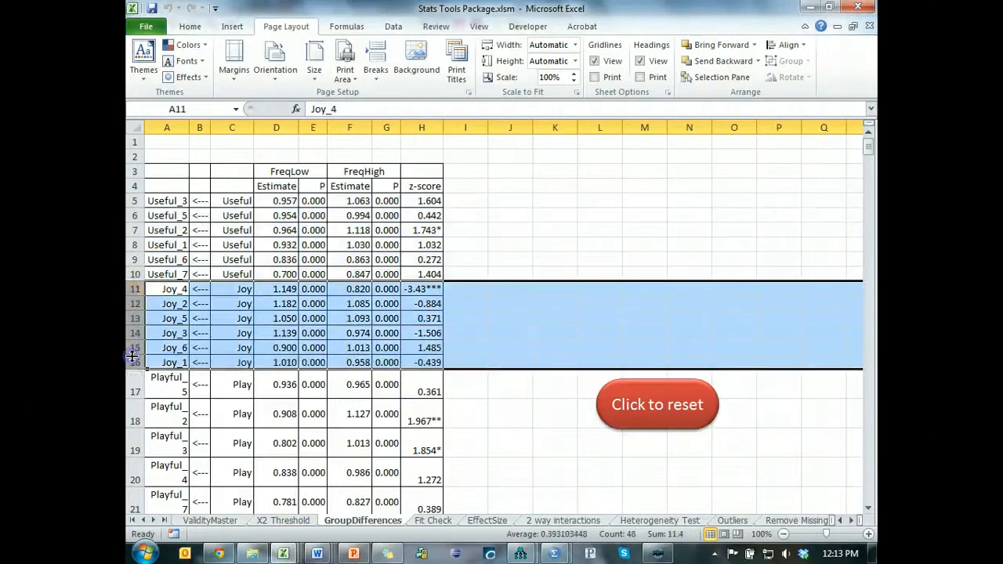
pyautogui.scroll(-2, 130, 292)
pyautogui.moveTo(130, 291); pyautogui.dragTo(125, 432)
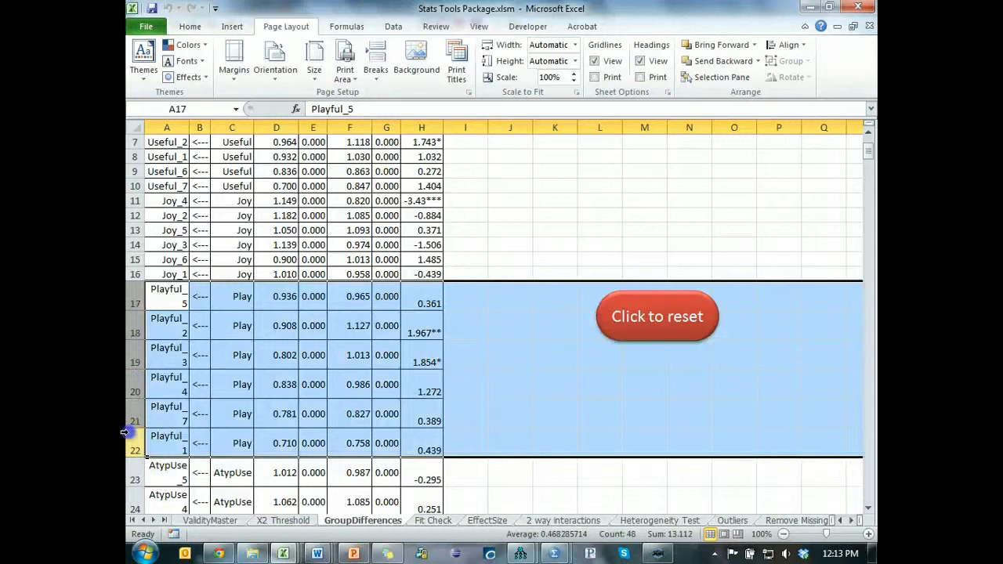
# - Examine the z-scores of the AtypUse, DecQual, CompLatent and InfoAcq items
pyautogui.scroll(-4, 126, 432)
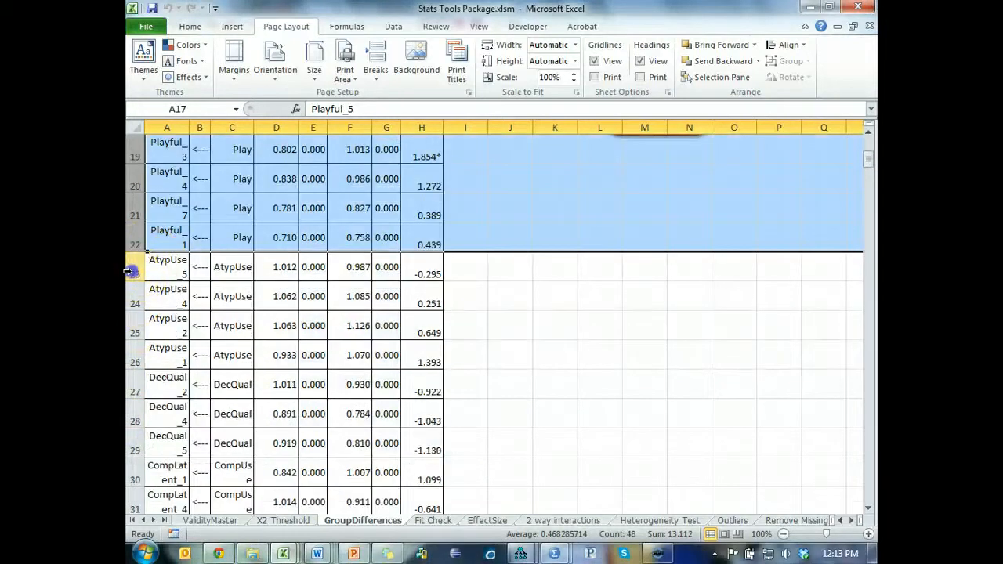
pyautogui.moveTo(130, 271); pyautogui.dragTo(125, 348)
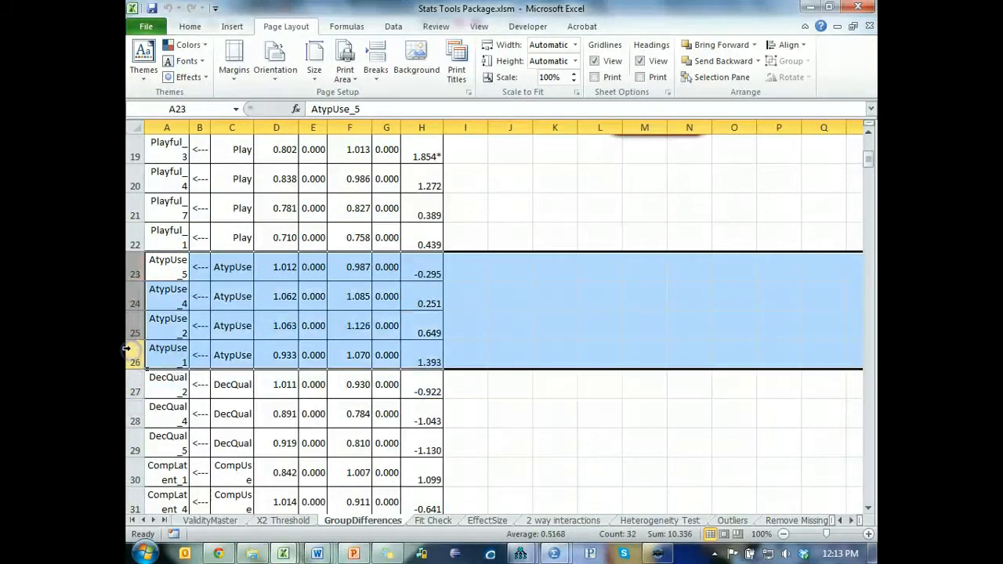
pyautogui.scroll(-4, 123, 347)
pyautogui.scroll(2, 123, 303)
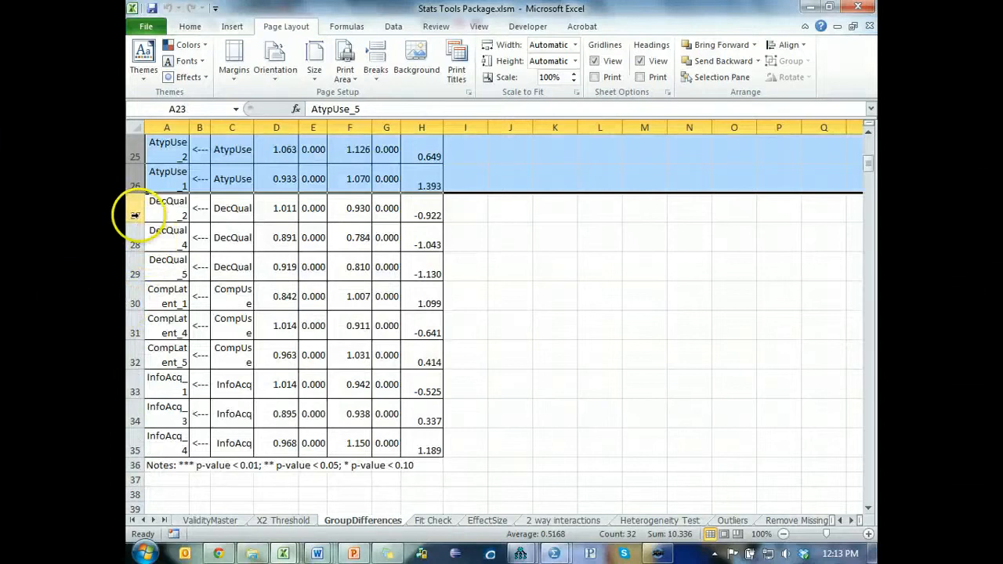
pyautogui.moveTo(134, 214); pyautogui.dragTo(134, 424)
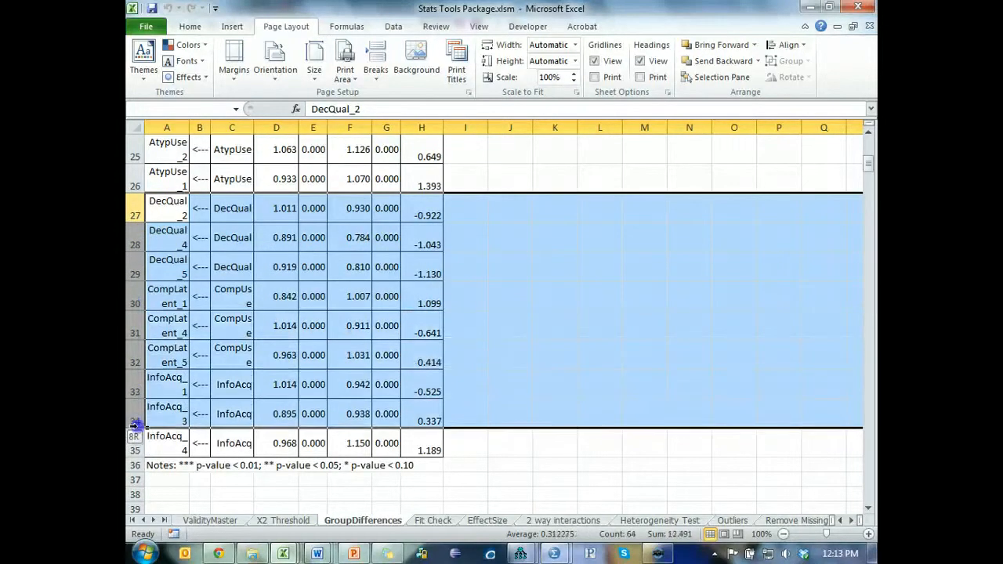
pyautogui.click(587, 345)
pyautogui.scroll(8, 580, 343)
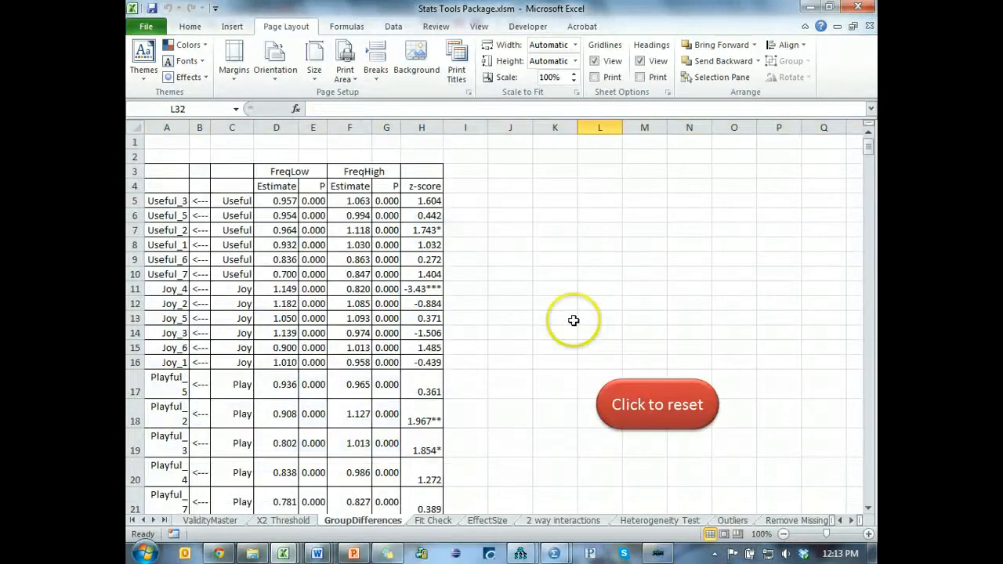
# - Switch to Amos Output and widen the pane showing the pairwise parameter comparisons
pyautogui.hotkey('alt', 'Tab')
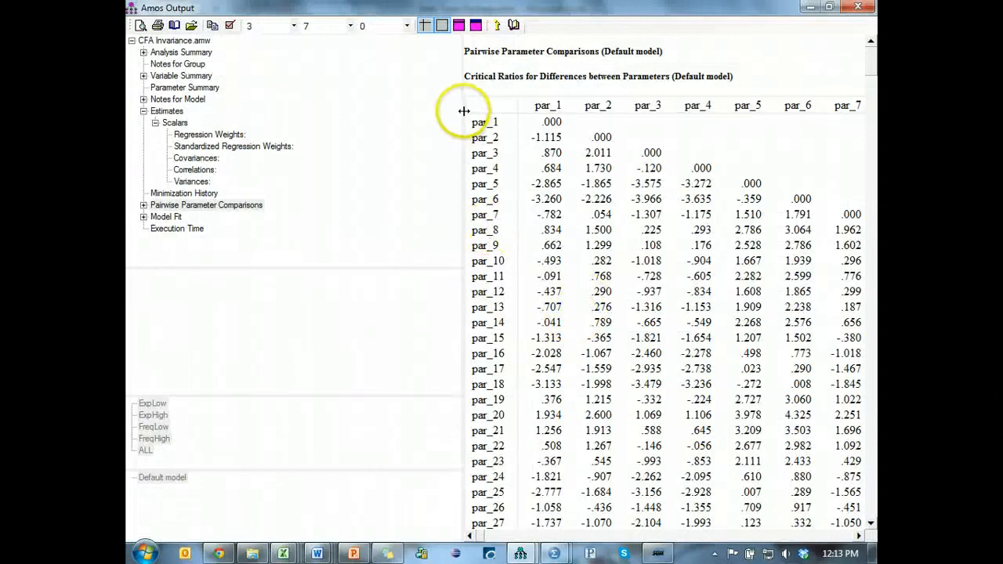
pyautogui.moveTo(464, 111); pyautogui.dragTo(345, 107)
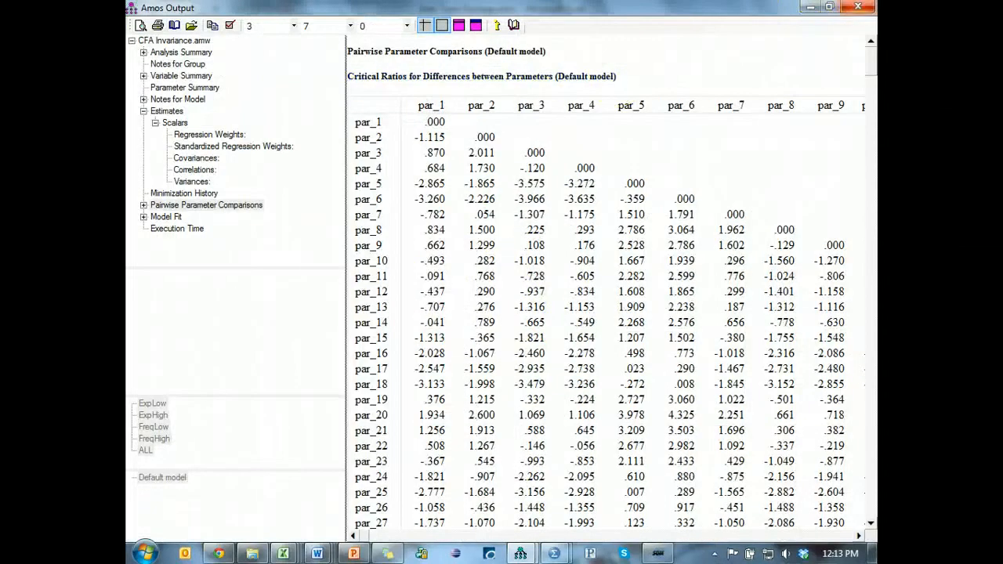
# - Switch to the Statwiki Guidelines page in Chrome and highlight "Refine model", then "Common method bias", under Confirmatory Factor Analysis
pyautogui.hotkey('alt', 'Tab')
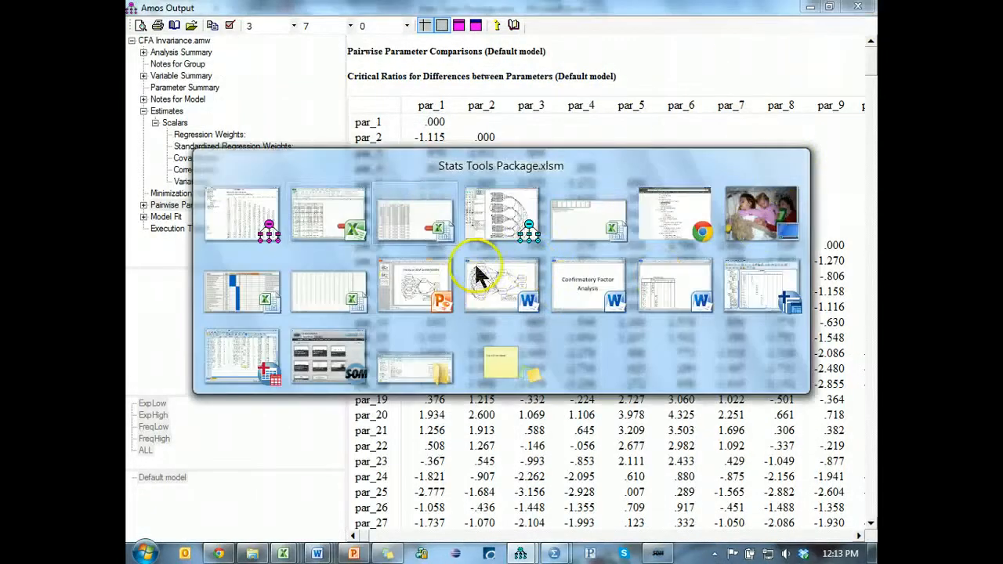
pyautogui.click(662, 208)
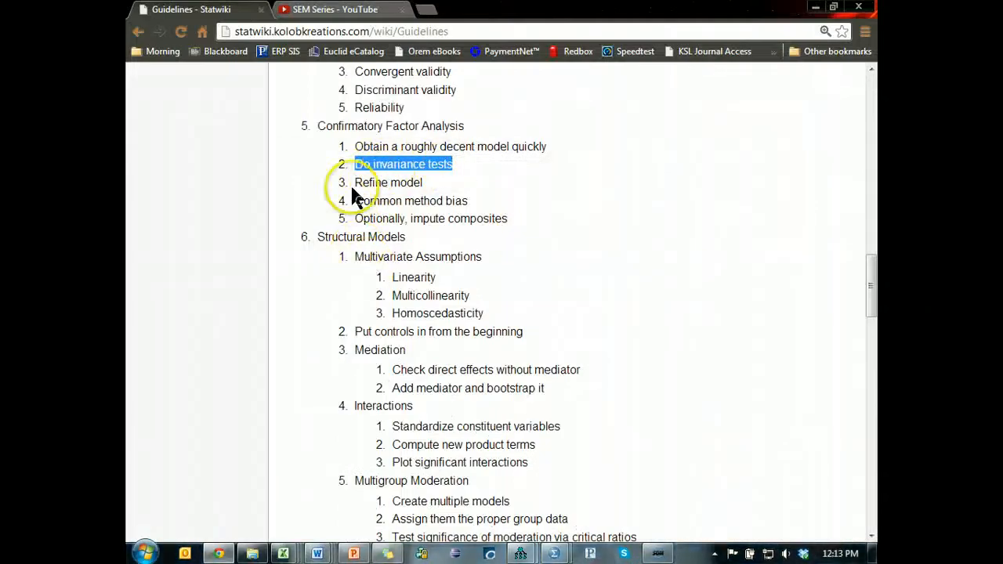
pyautogui.moveTo(353, 182); pyautogui.dragTo(467, 186)
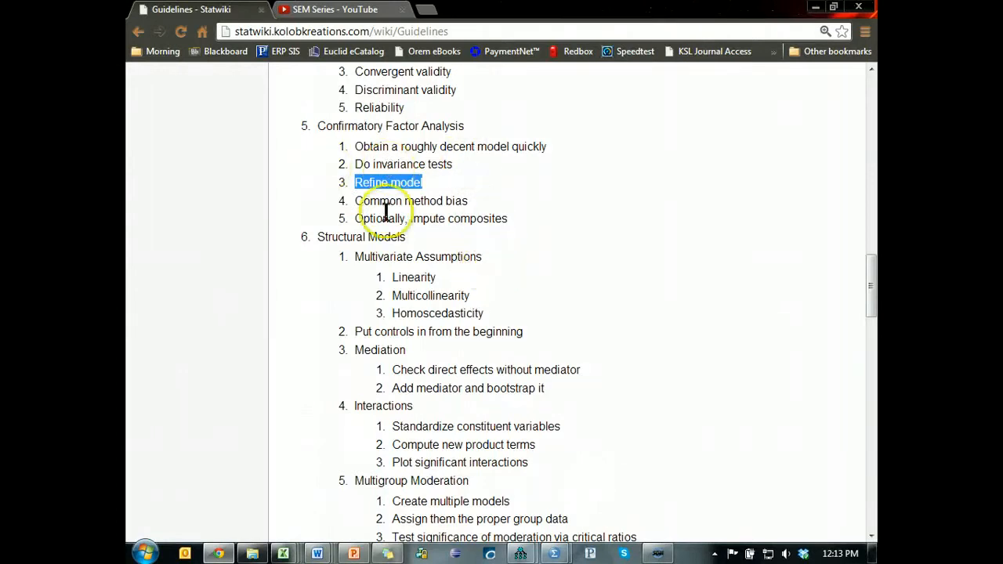
pyautogui.moveTo(357, 202); pyautogui.dragTo(478, 206)
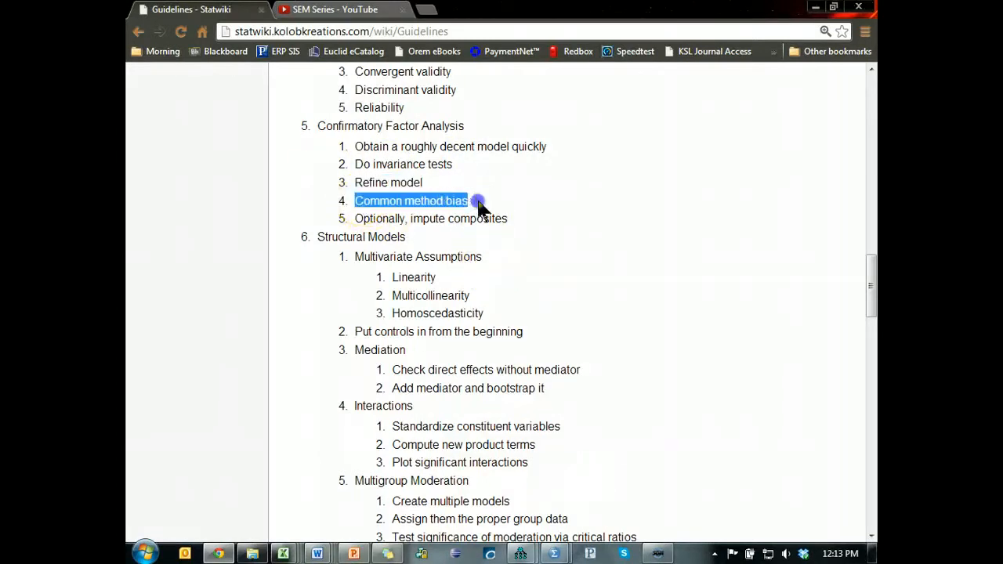
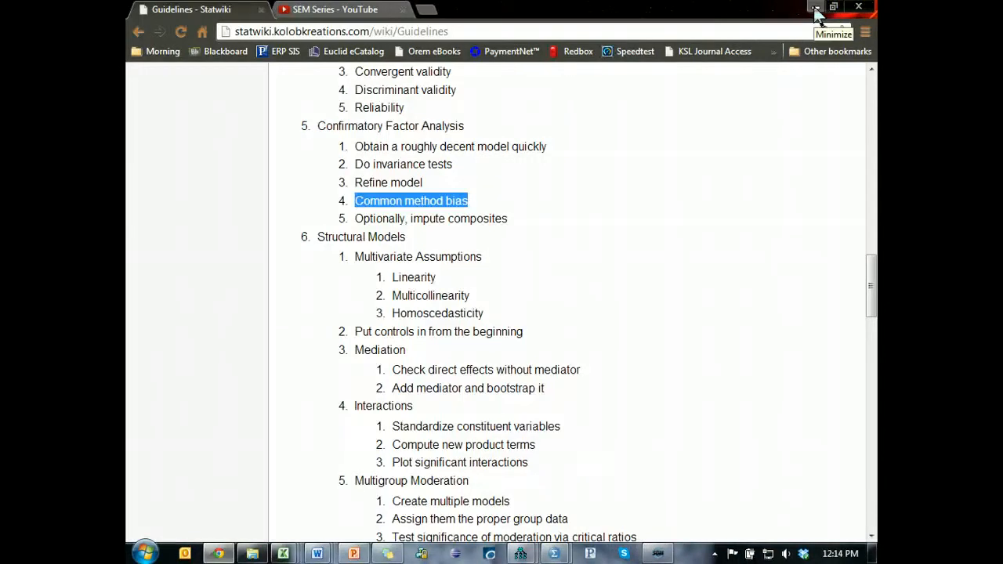
# - Reset the GroupDifferences sheet in Stats Tools Package.xlsm and return to the CFA Invariance model in Amos Graphics
pyautogui.click(816, 8)
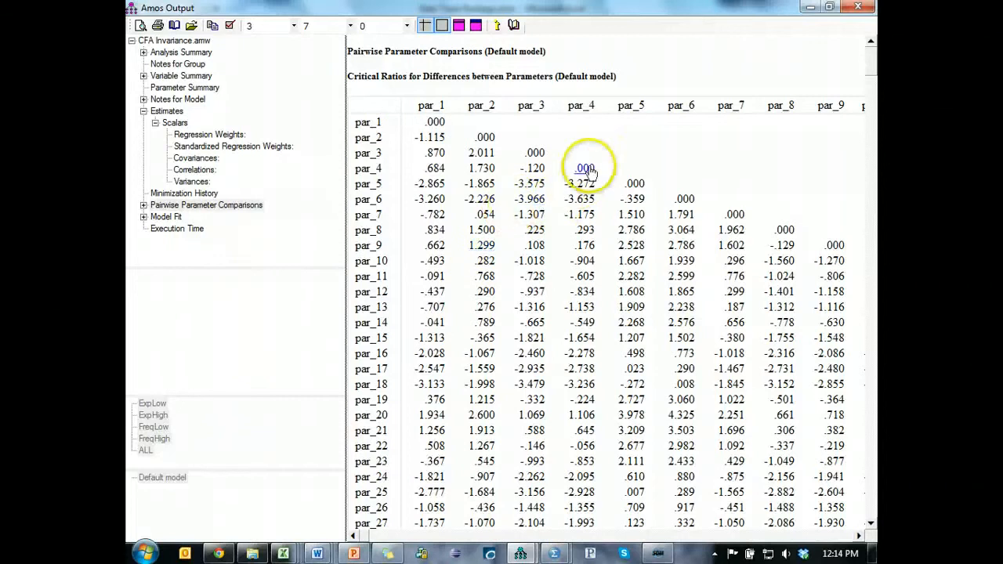
pyautogui.click(813, 8)
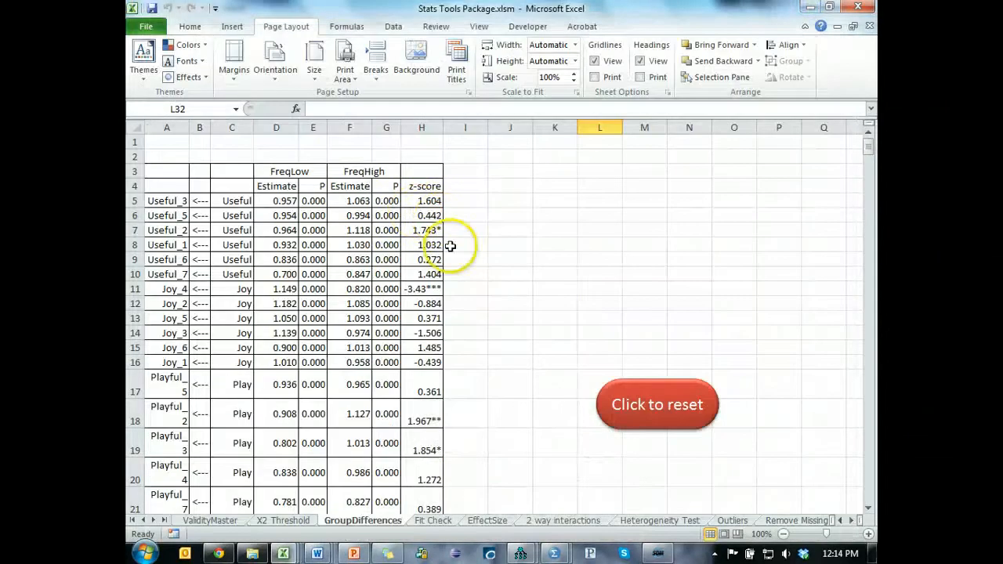
pyautogui.click(679, 419)
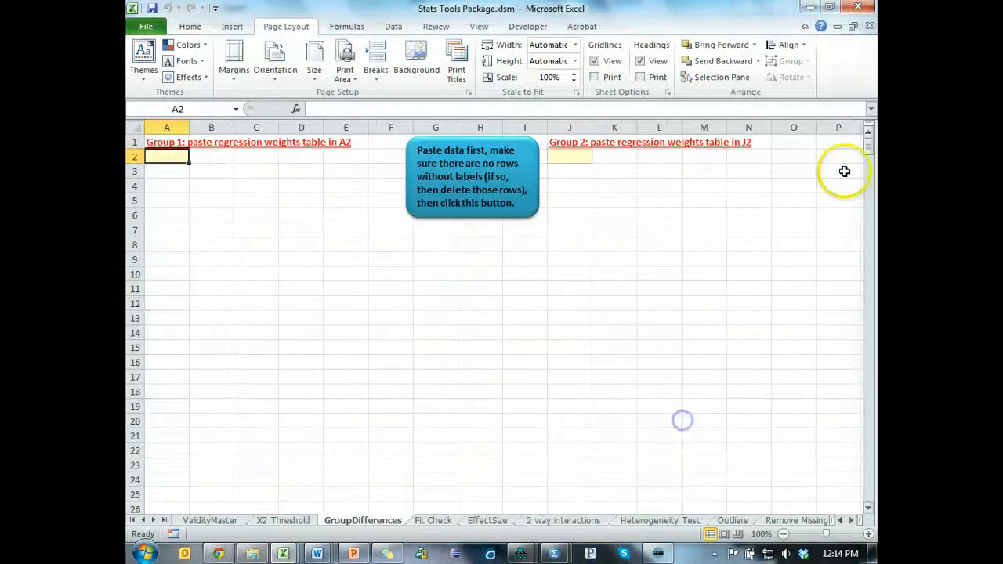
pyautogui.click(810, 8)
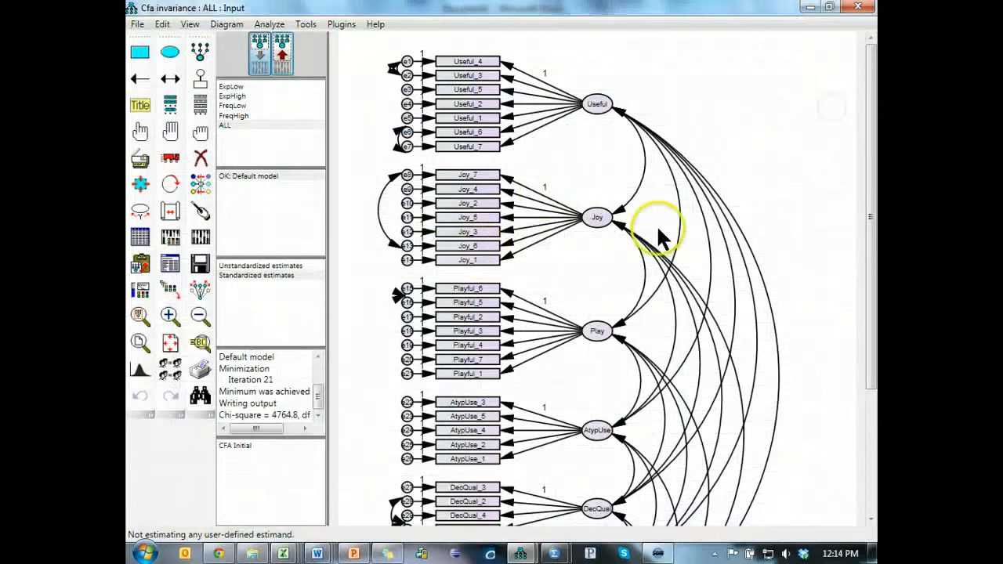
# - Save the CFA Invariance model, and save it again as CFA Initial.amw, replacing the existing file
pyautogui.scroll(-3, 700, 224)
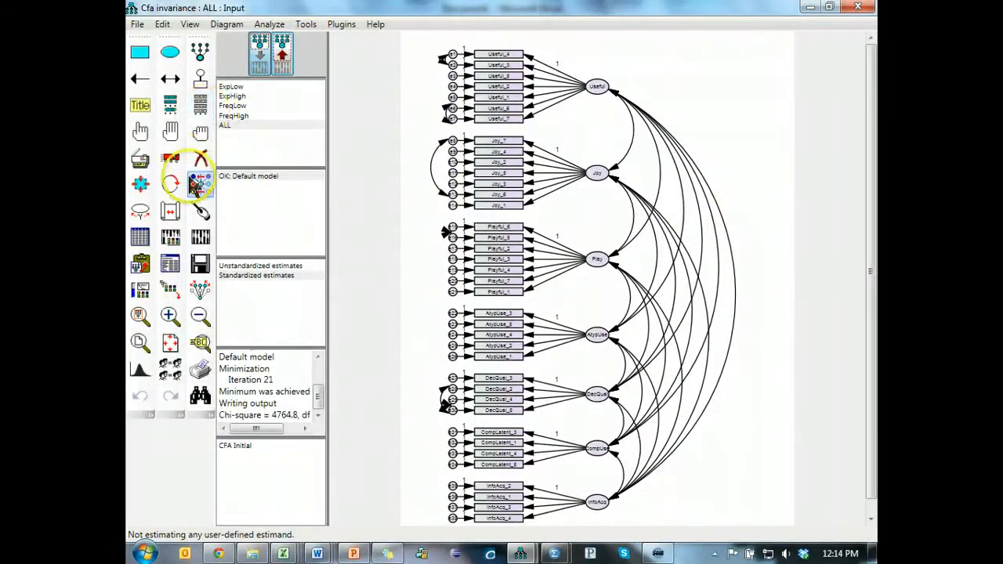
pyautogui.click(210, 265)
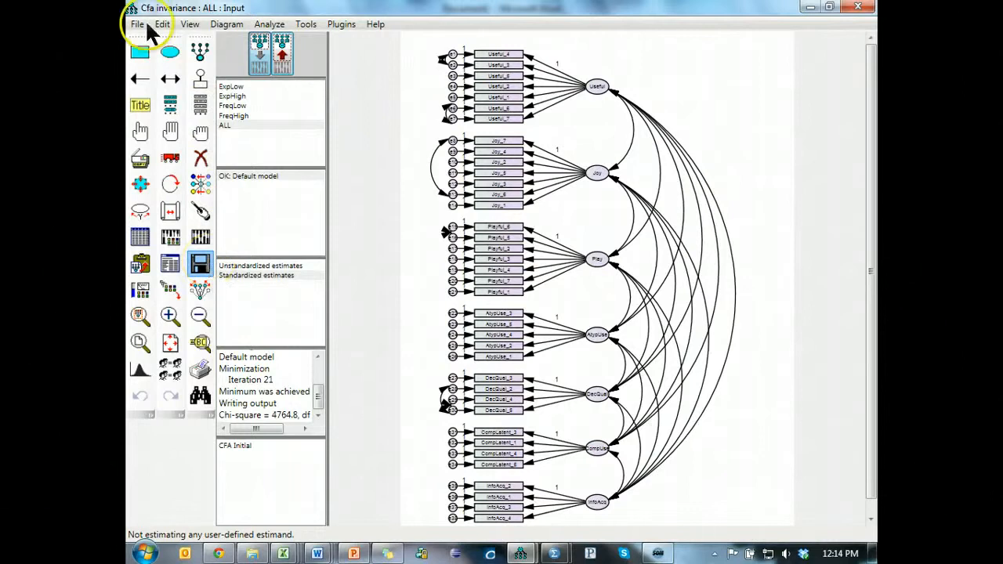
pyautogui.click(141, 25)
pyautogui.click(187, 127)
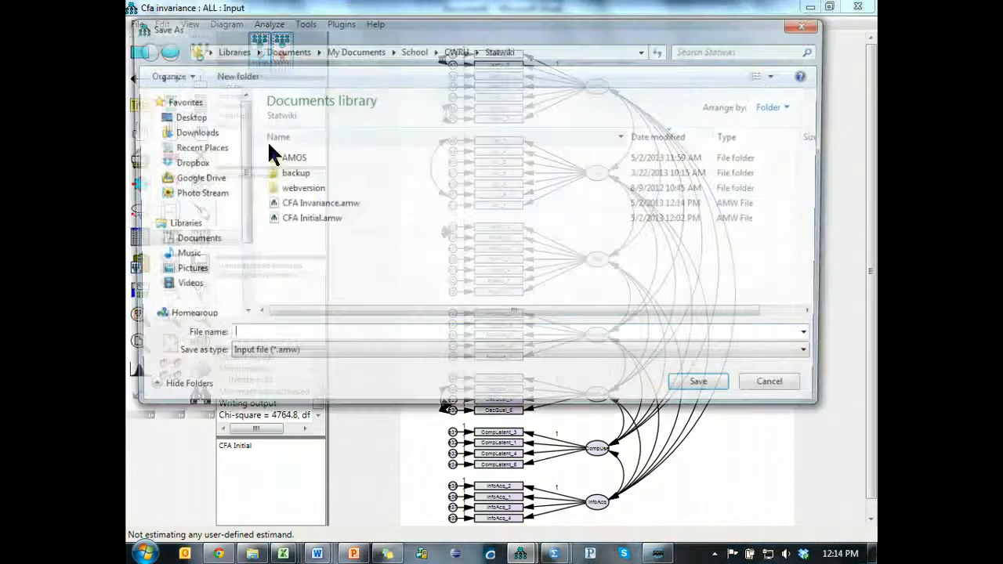
pyautogui.click(306, 220)
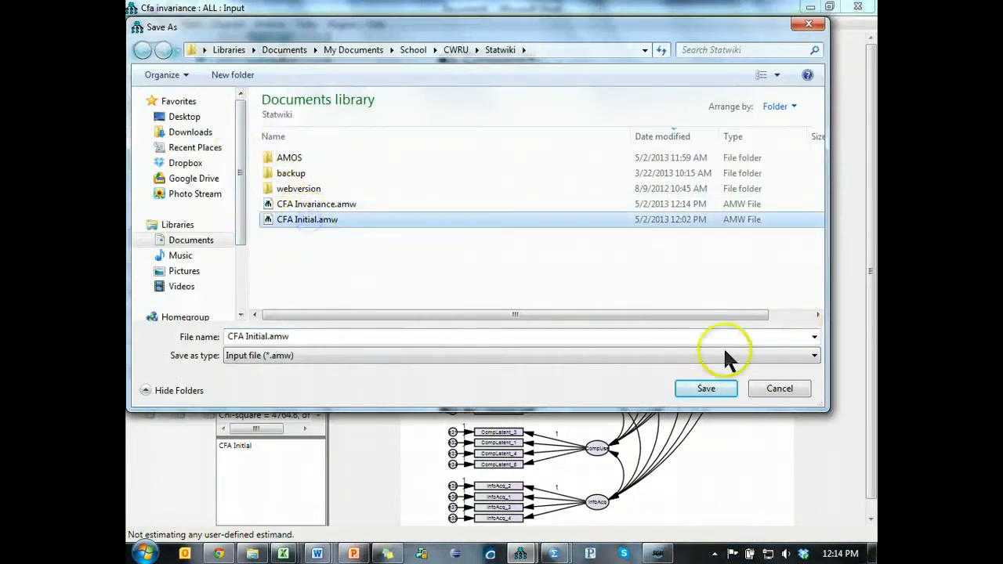
pyautogui.click(706, 389)
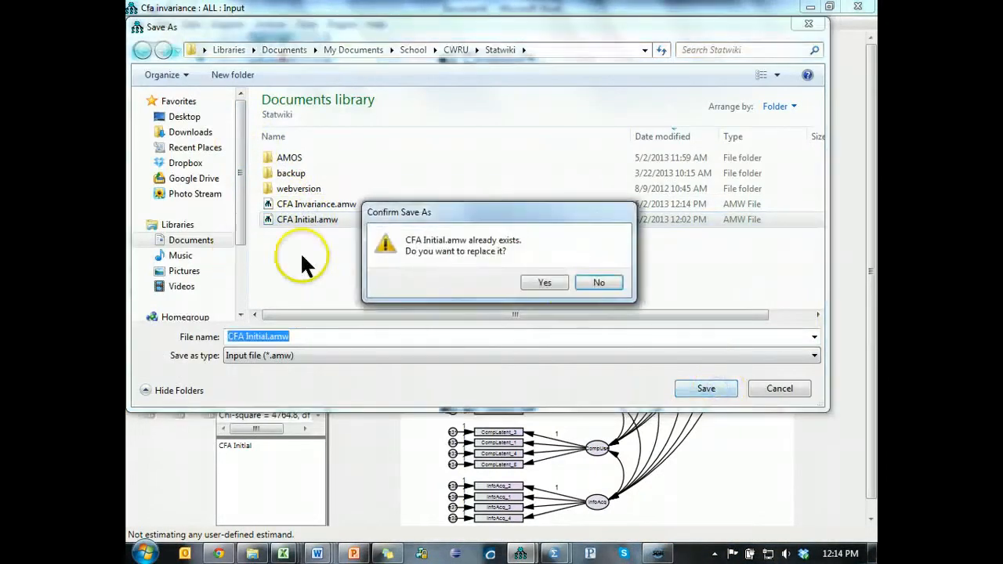
pyautogui.click(549, 282)
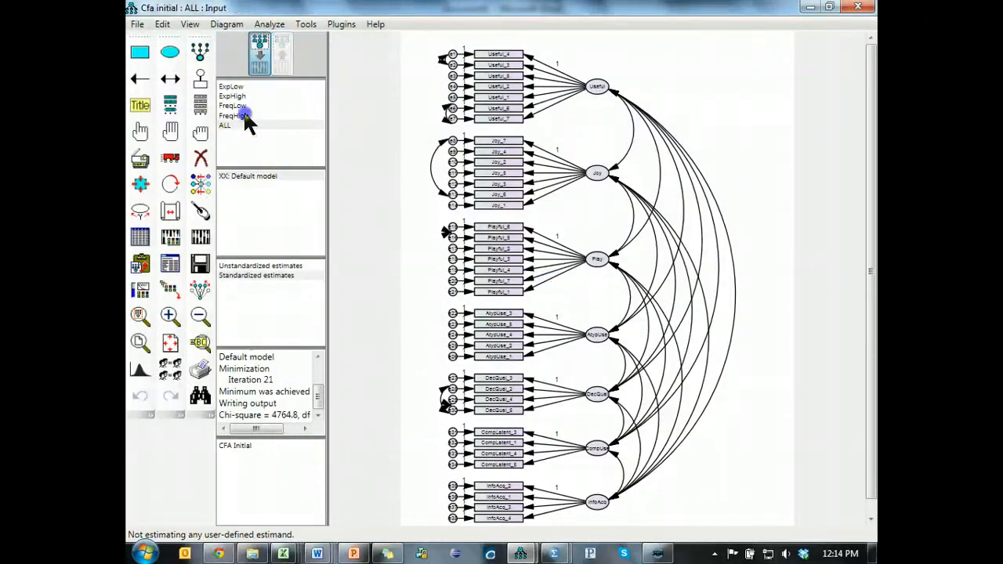
pyautogui.click(245, 116)
pyautogui.doubleClick(268, 88)
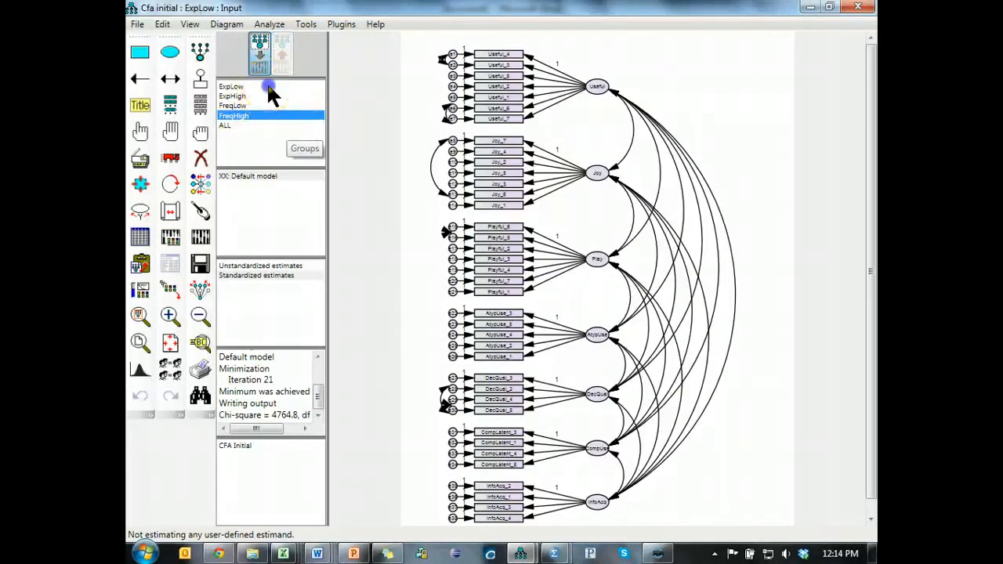
pyautogui.click(406, 155)
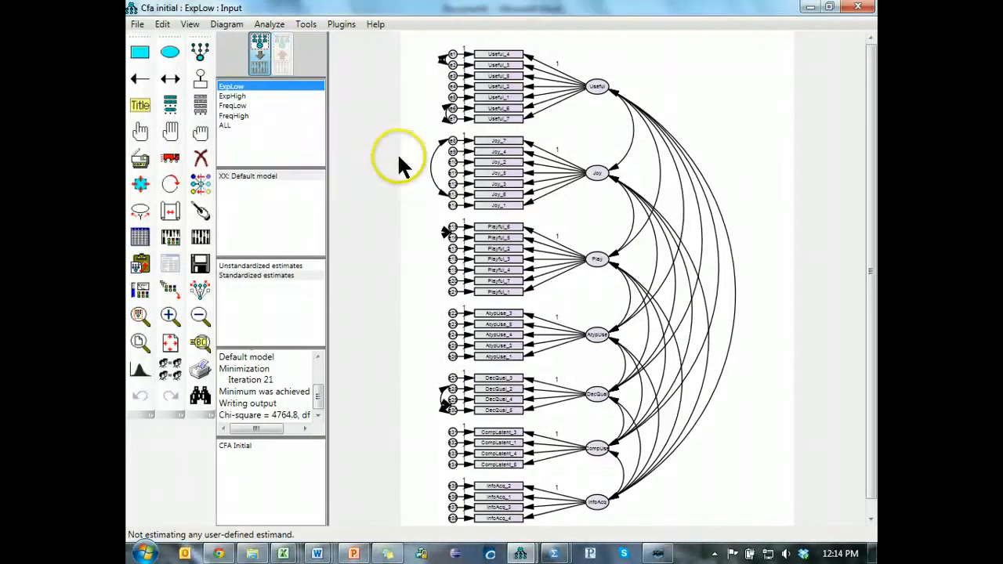
pyautogui.doubleClick(238, 98)
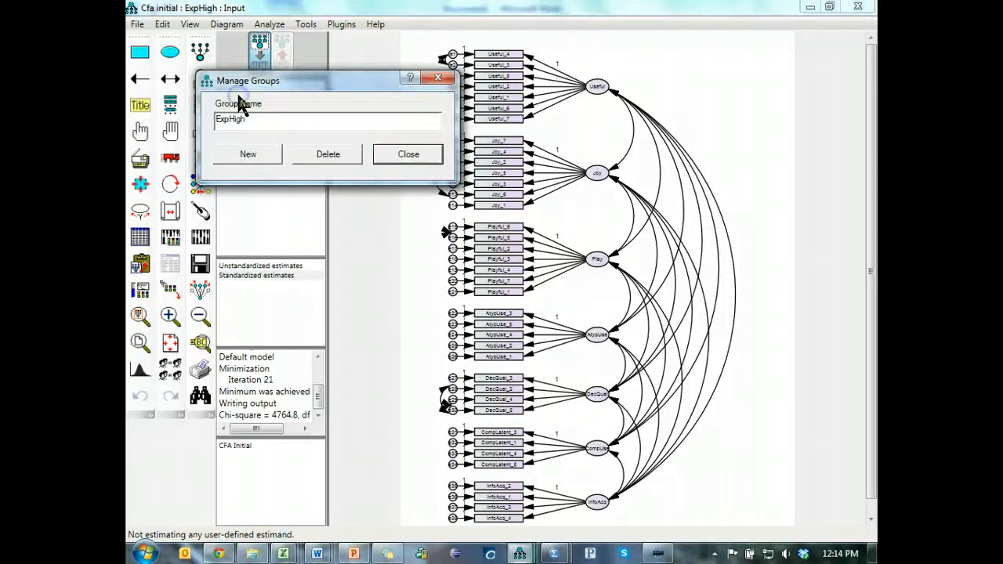
pyautogui.click(396, 158)
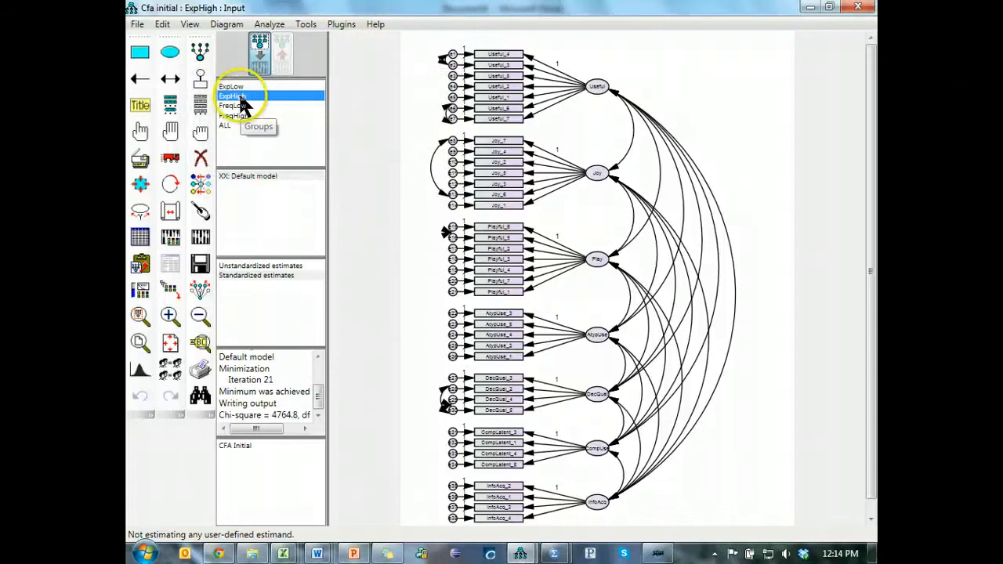
# - Delete the ExpHigh, ExpLow, FreqLow and FreqHigh groups, keeping only the ALL group
pyautogui.doubleClick(243, 97)
pyautogui.click(328, 154)
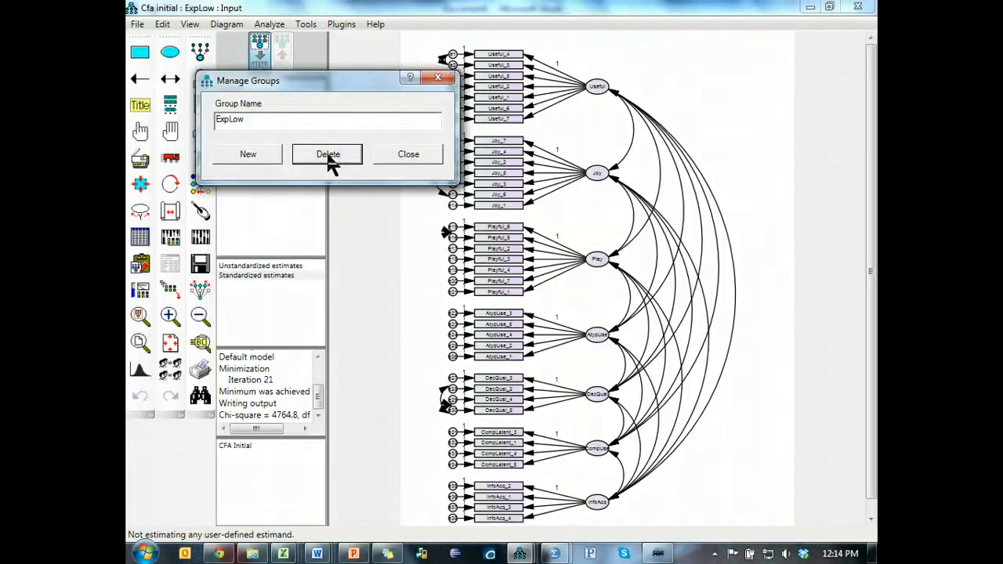
pyautogui.click(328, 153)
pyautogui.click(327, 154)
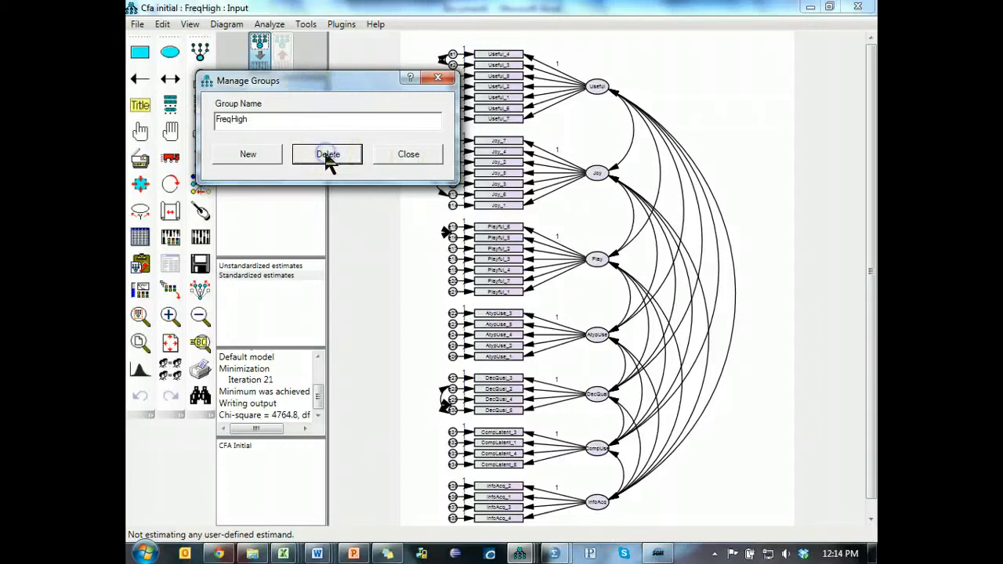
pyautogui.click(409, 156)
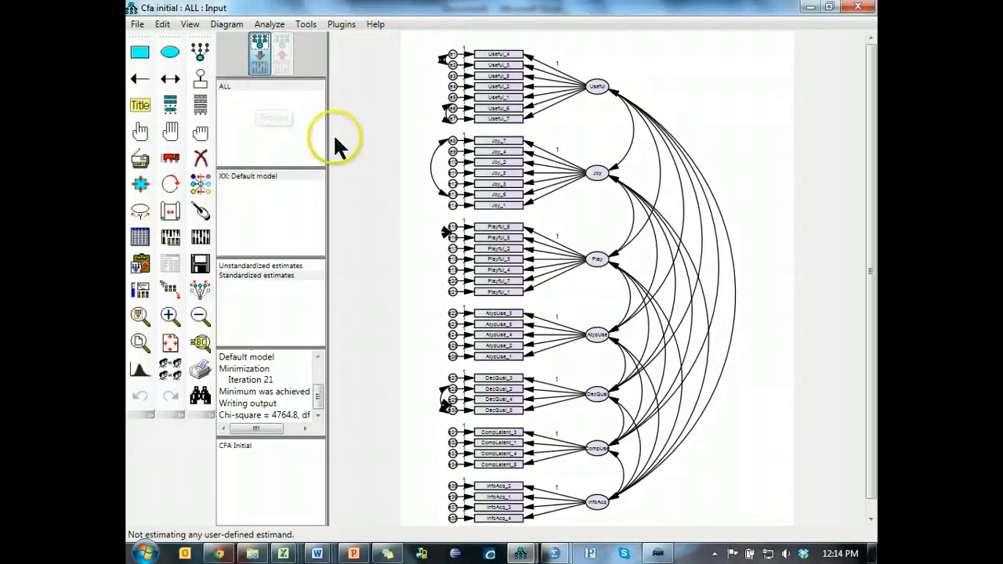
# - Select all model objects, move the whole diagram toward the page's right edge, and deselect everything
pyautogui.click(163, 128)
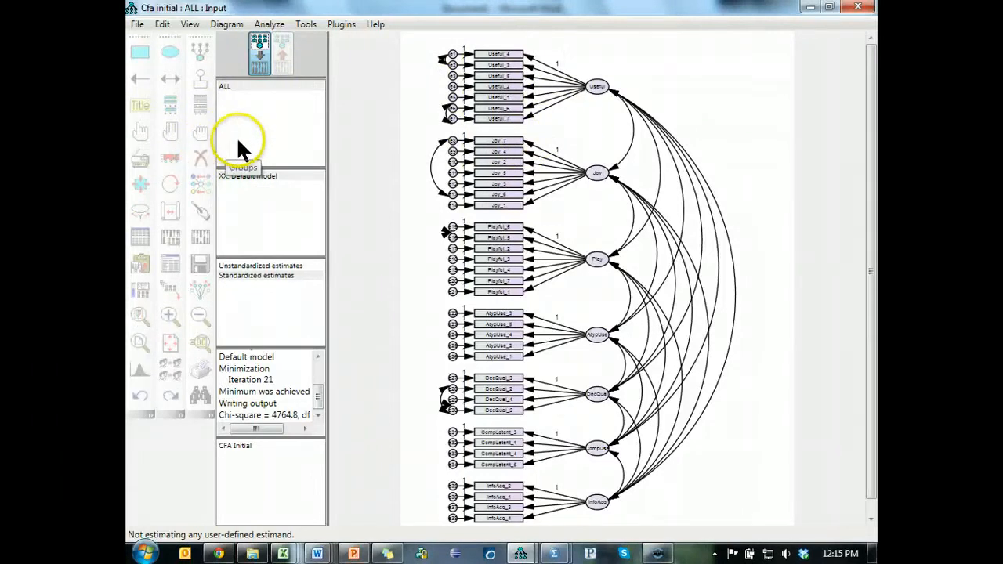
pyautogui.click(412, 137)
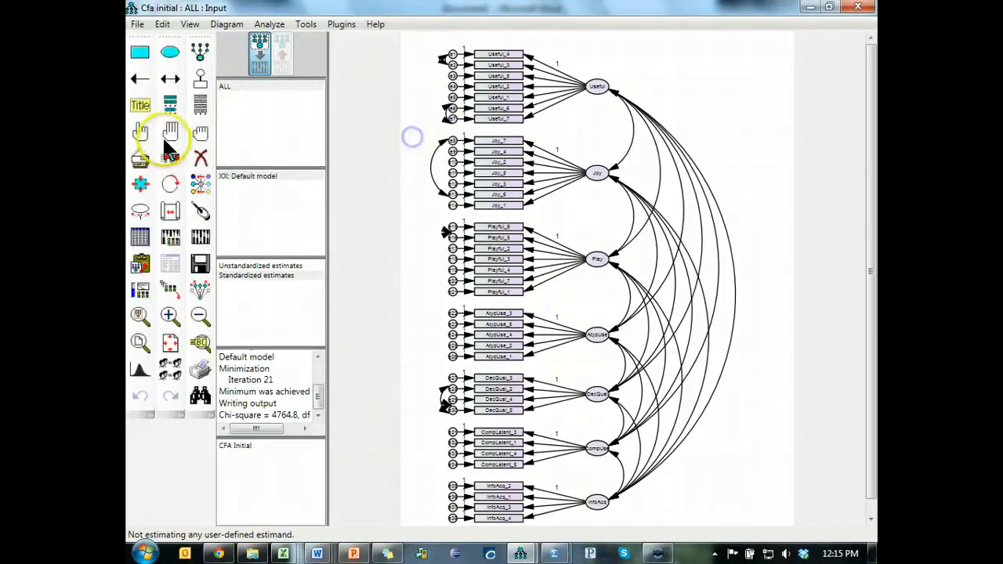
pyautogui.click(170, 133)
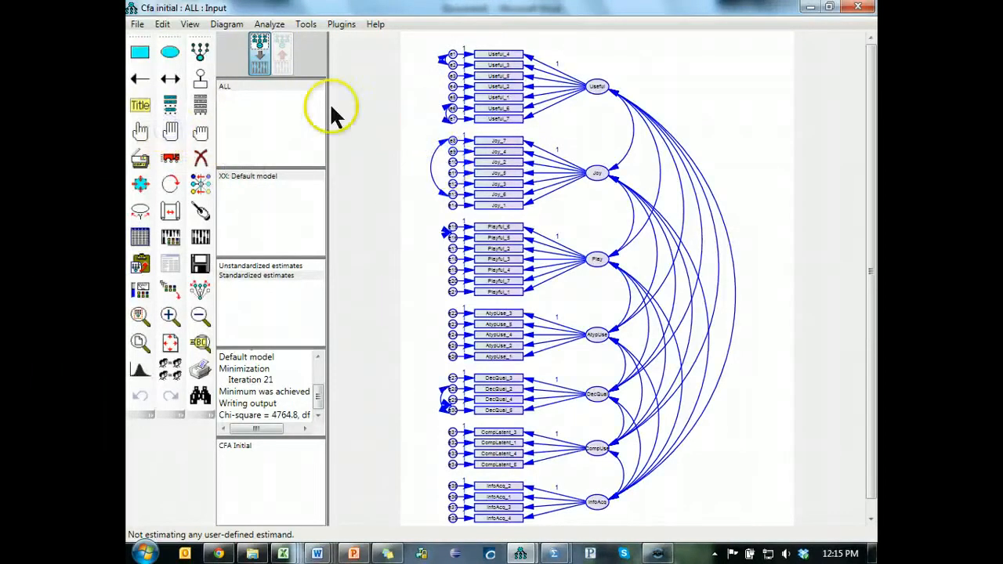
pyautogui.click(173, 162)
pyautogui.click(596, 176)
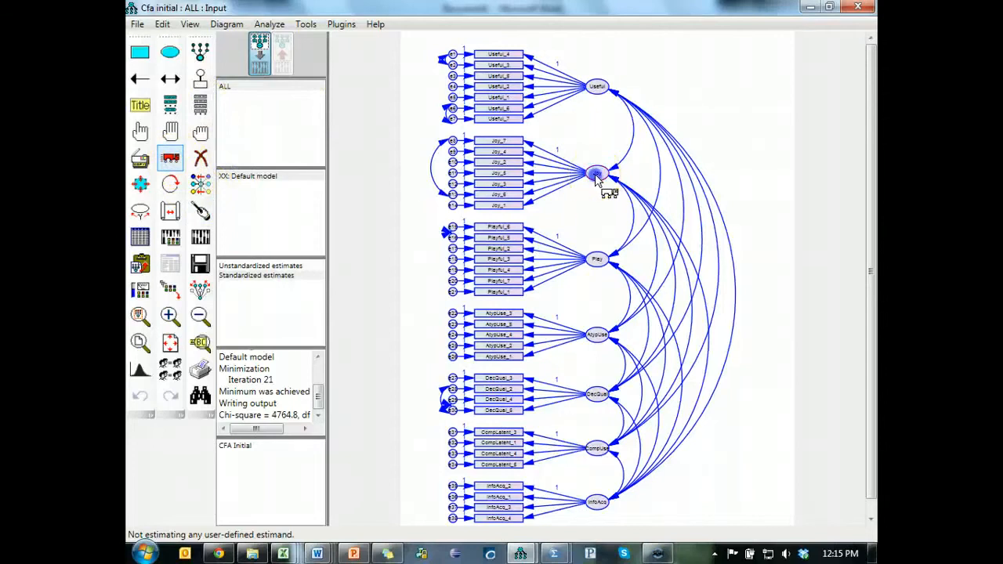
pyautogui.moveTo(596, 176); pyautogui.dragTo(652, 174)
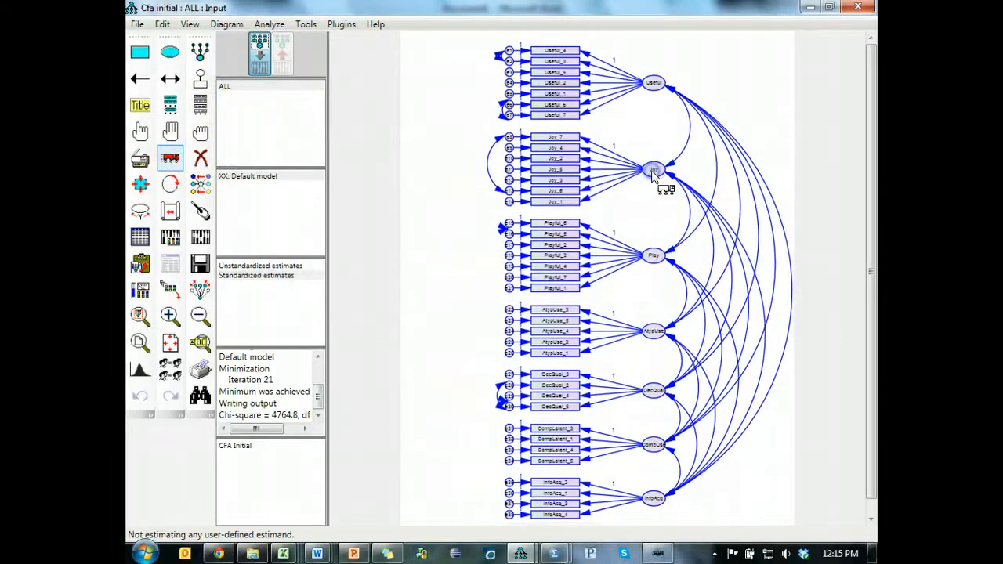
pyautogui.click(200, 131)
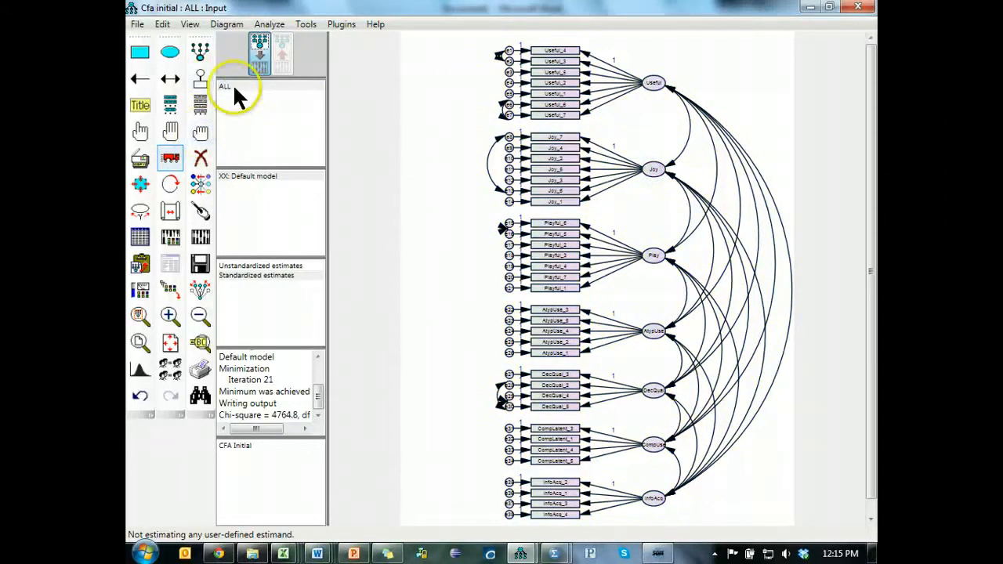
# - Draw a tall, narrow latent variable in the free space beside the indicators' error terms and name it CLF
pyautogui.click(171, 54)
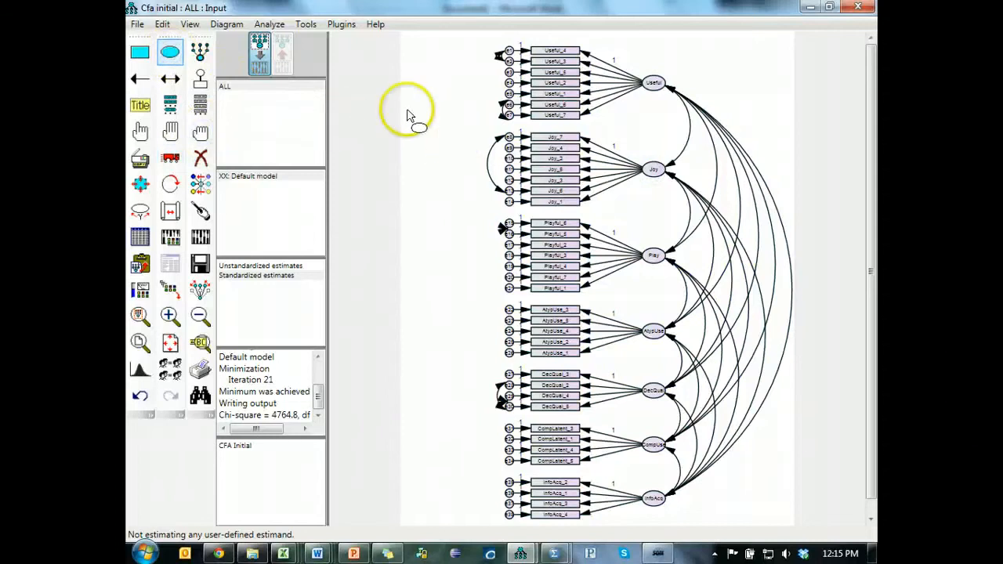
pyautogui.moveTo(411, 104); pyautogui.dragTo(430, 302)
pyautogui.moveTo(434, 349); pyautogui.dragTo(448, 488)
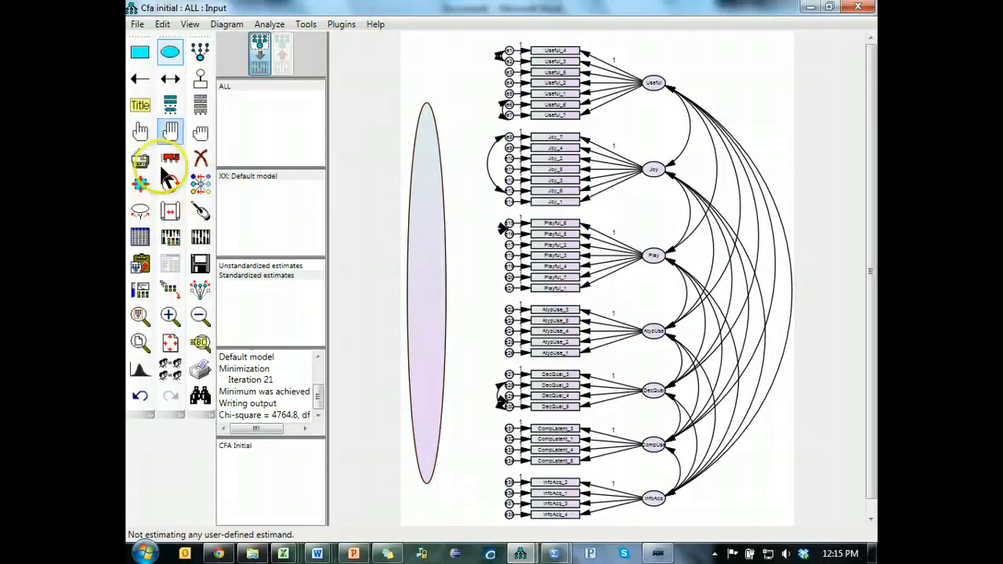
pyautogui.doubleClick(442, 243)
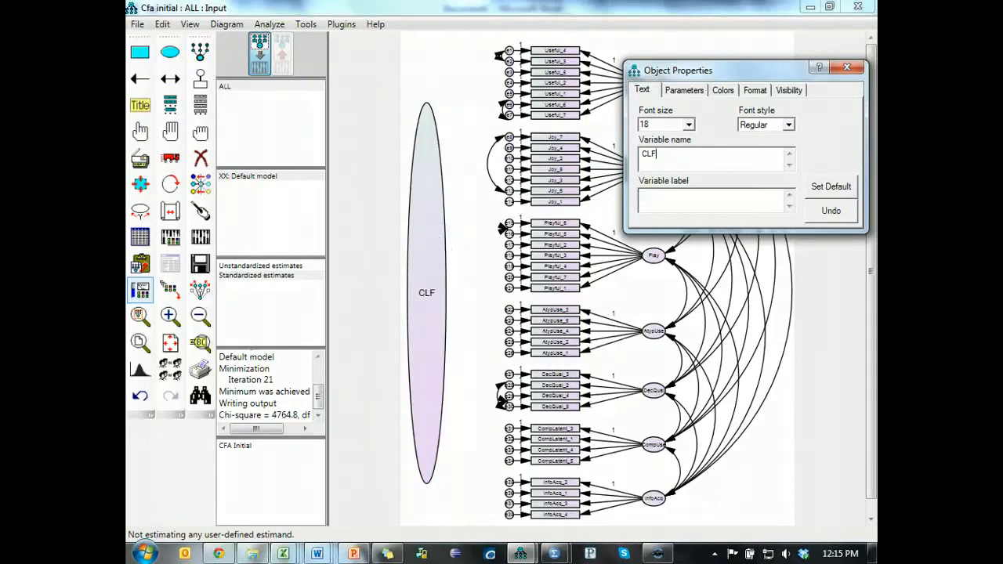
pyautogui.click(857, 69)
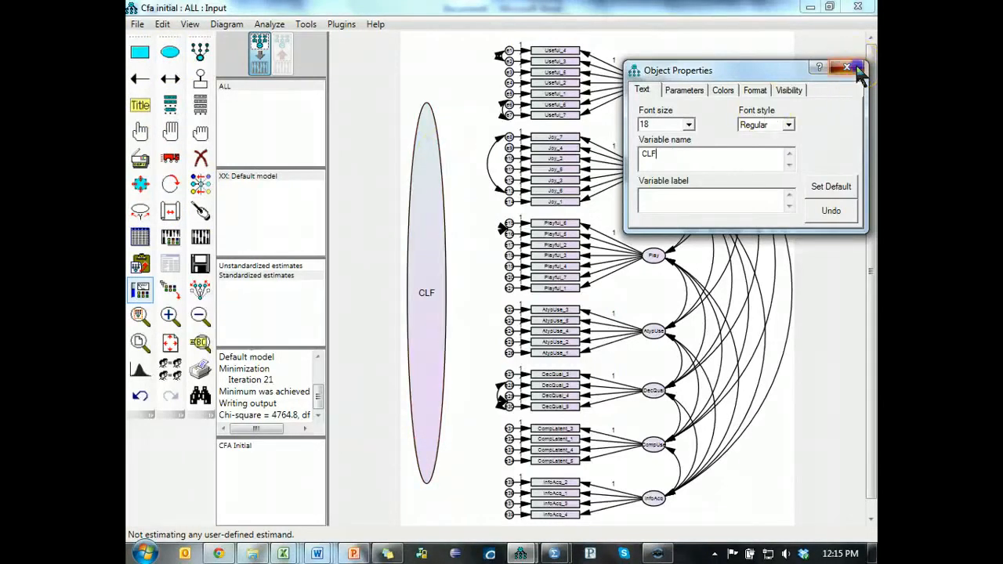
pyautogui.click(519, 75)
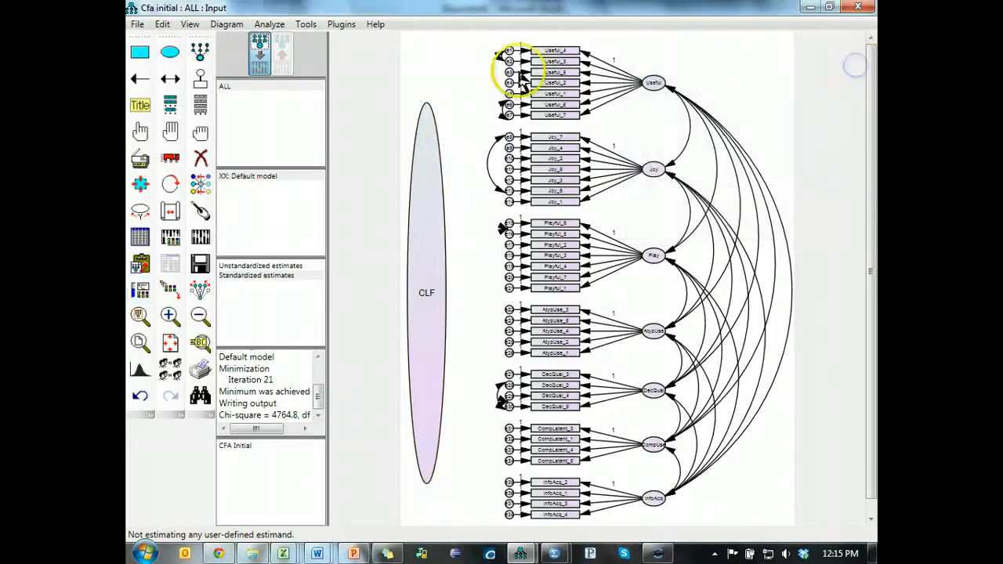
# - Constrain the variance of the CLF latent variable to 1
pyautogui.doubleClick(430, 192)
pyautogui.click(690, 91)
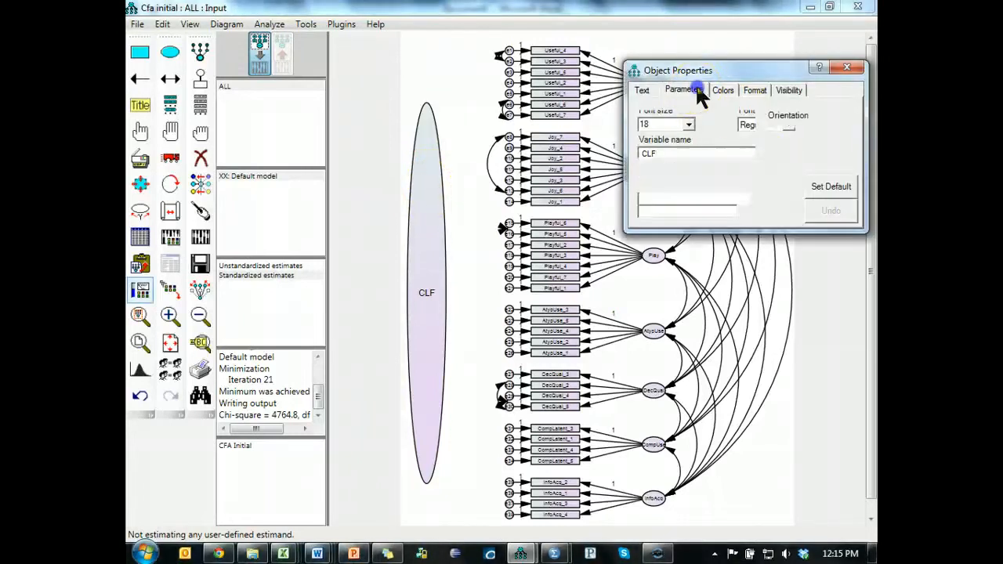
pyautogui.write('1')
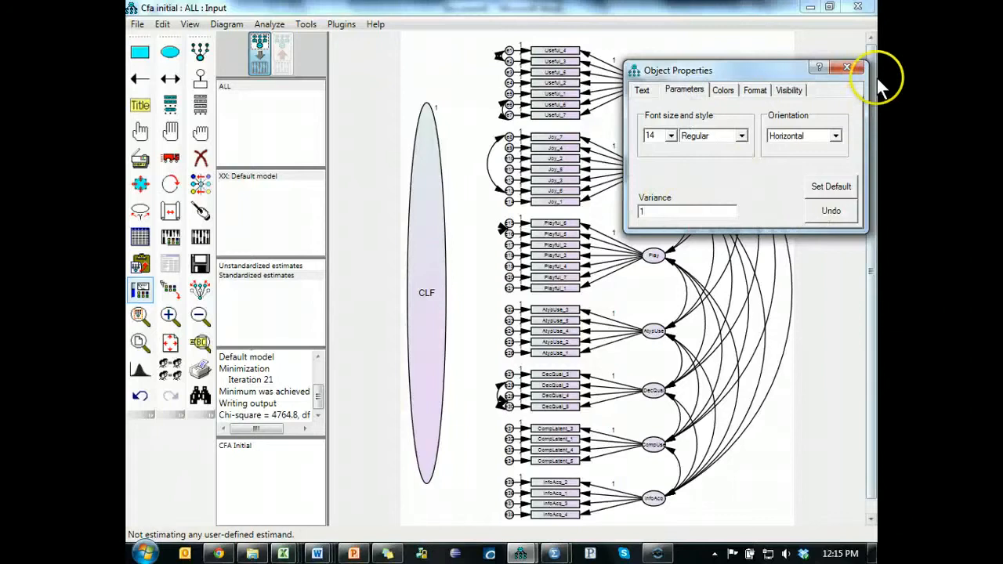
pyautogui.click(848, 68)
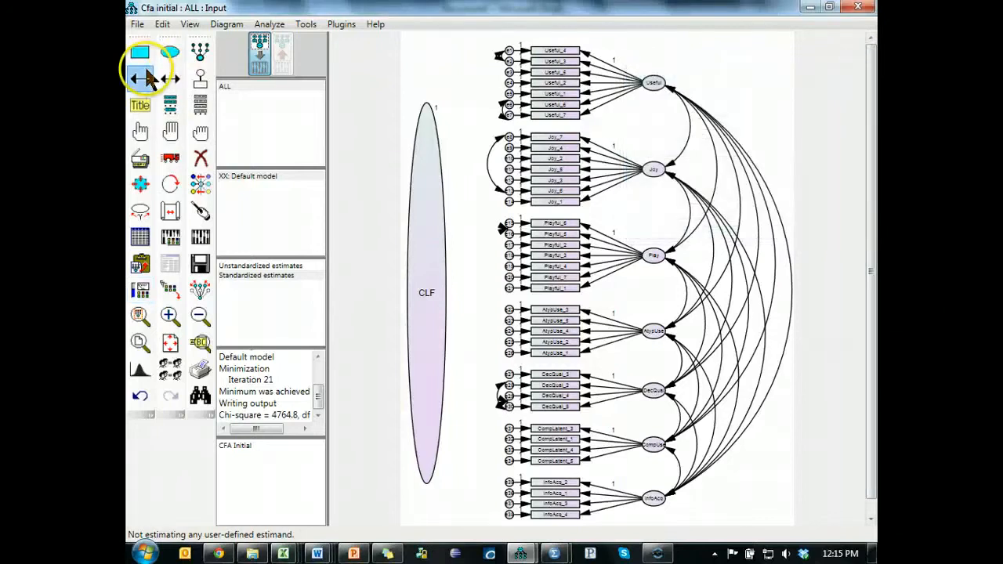
# - Draw single-headed regression paths from CLF to the Useful indicators
pyautogui.moveTo(443, 143)
pyautogui.mouseDown()
pyautogui.moveTo(427, 161)
pyautogui.moveTo(551, 55)
pyautogui.mouseUp()
pyautogui.moveTo(447, 167)
pyautogui.mouseDown()
pyautogui.moveTo(439, 172)
pyautogui.moveTo(531, 74)
pyautogui.moveTo(553, 67)
pyautogui.moveTo(545, 77)
pyautogui.mouseUp()
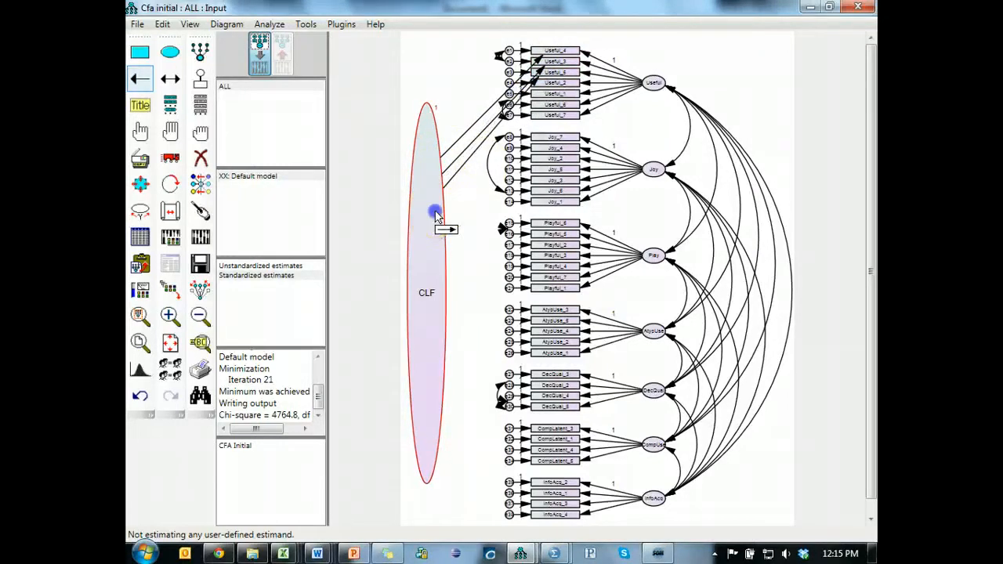
pyautogui.moveTo(437, 212); pyautogui.dragTo(549, 86)
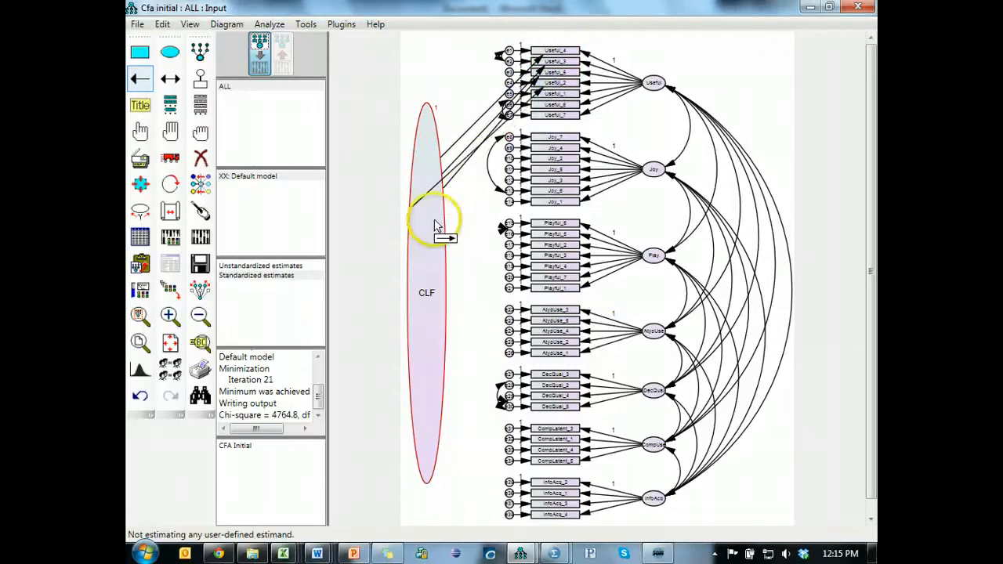
pyautogui.moveTo(435, 220)
pyautogui.mouseDown()
pyautogui.moveTo(550, 125)
pyautogui.moveTo(554, 95)
pyautogui.mouseUp()
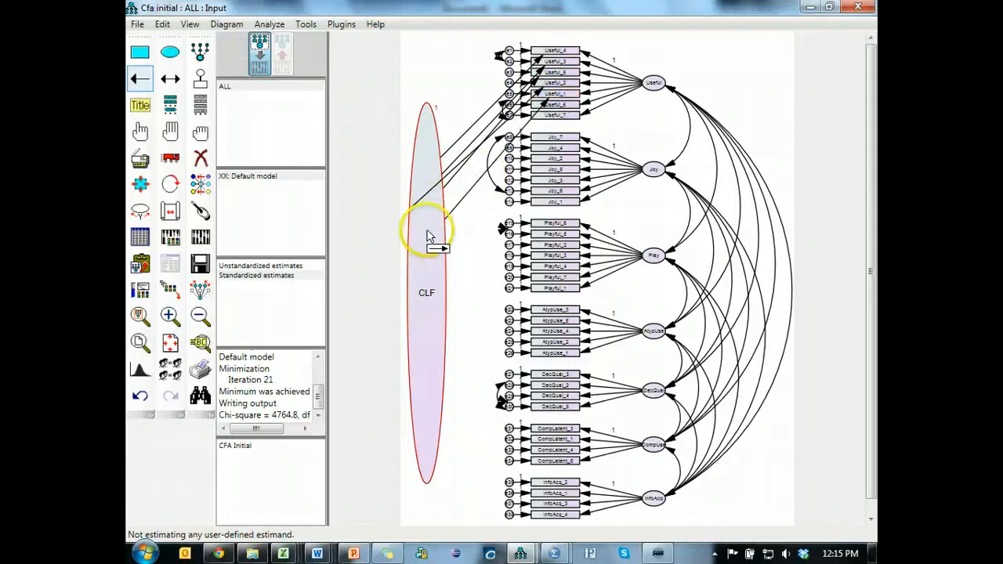
pyautogui.moveTo(428, 224)
pyautogui.mouseDown()
pyautogui.moveTo(554, 116)
pyautogui.moveTo(551, 104)
pyautogui.mouseUp()
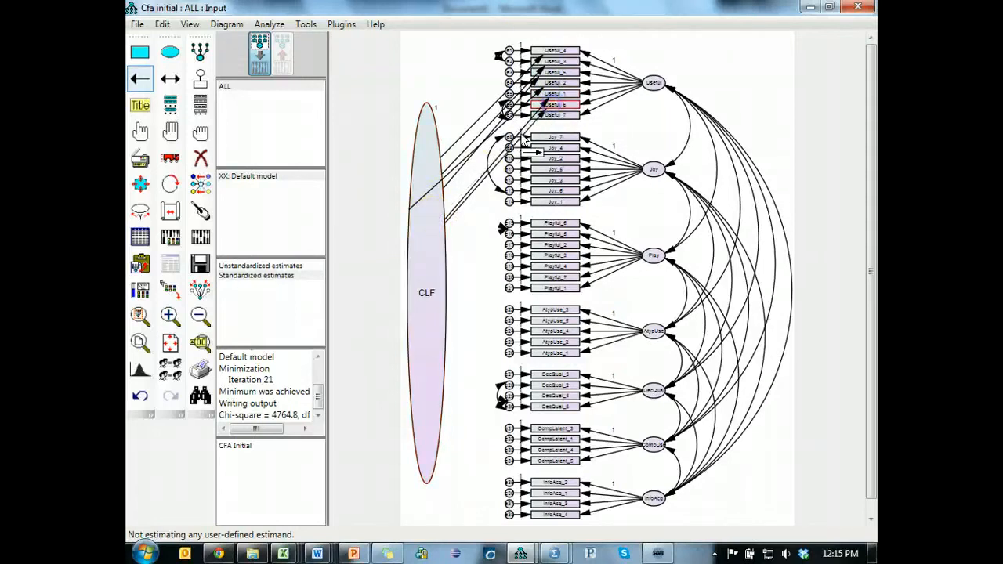
pyautogui.moveTo(438, 233); pyautogui.dragTo(547, 116)
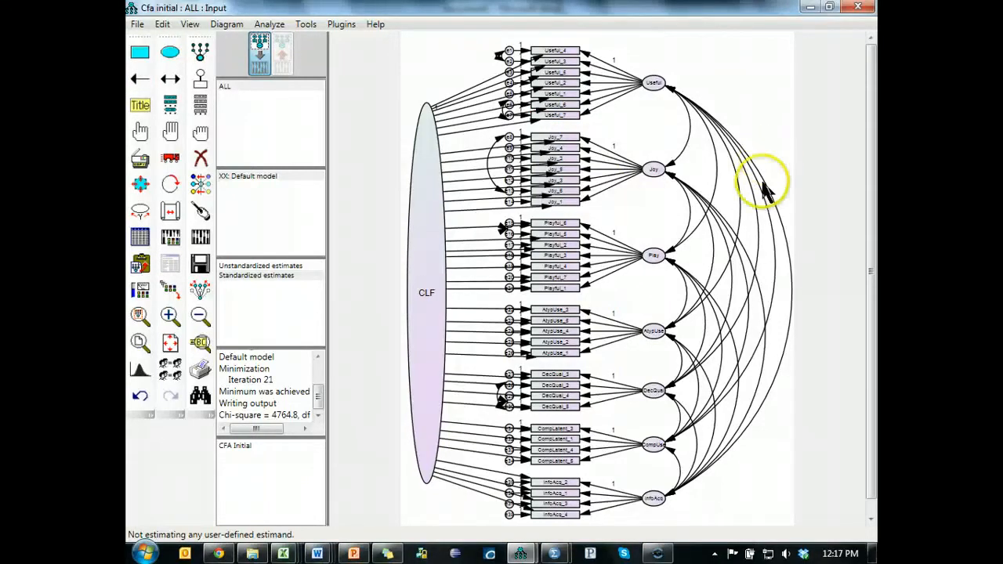
# - Save the model under the new file name CFA CMB
pyautogui.click(137, 23)
pyautogui.click(174, 131)
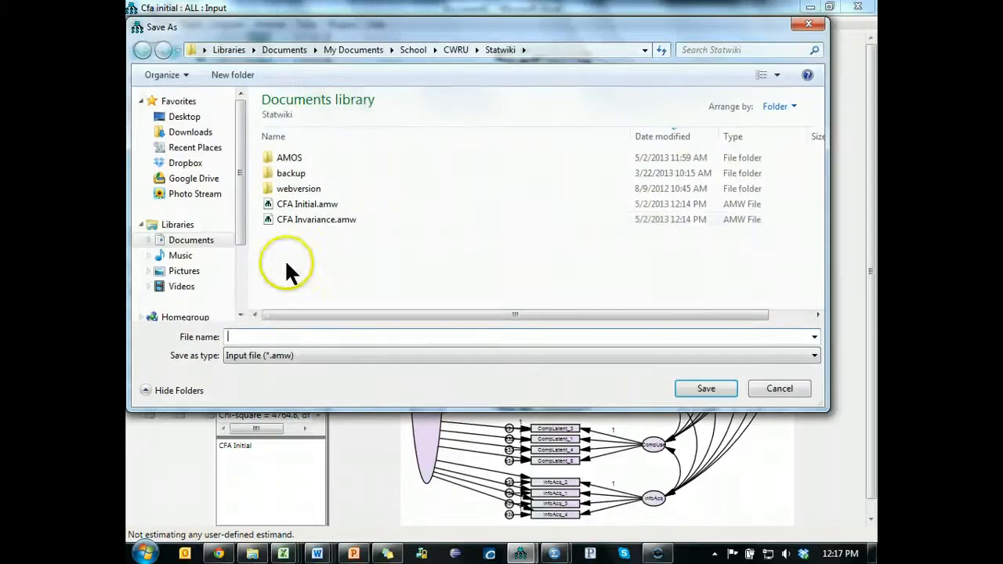
pyautogui.write('CFA CMB')
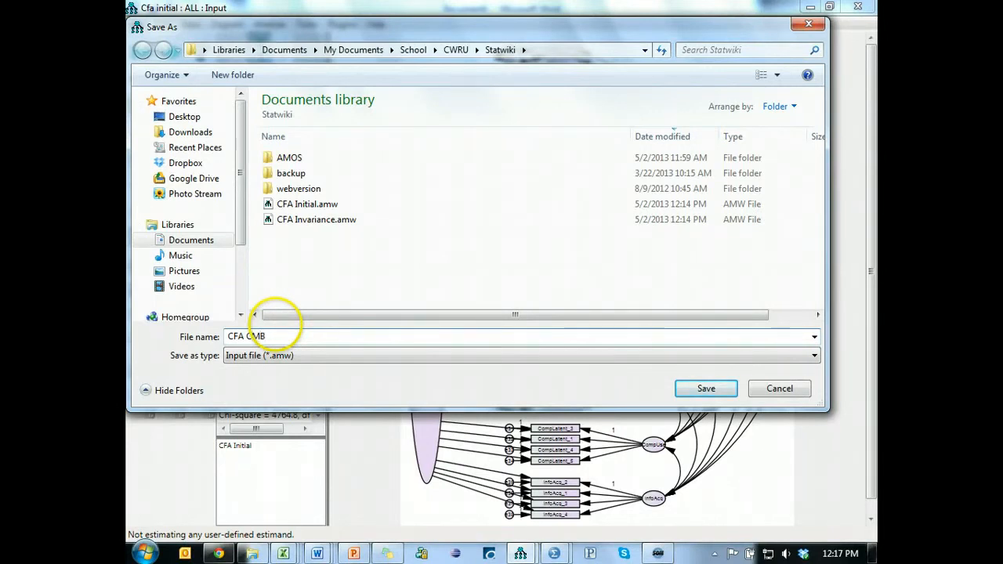
pyautogui.click(708, 388)
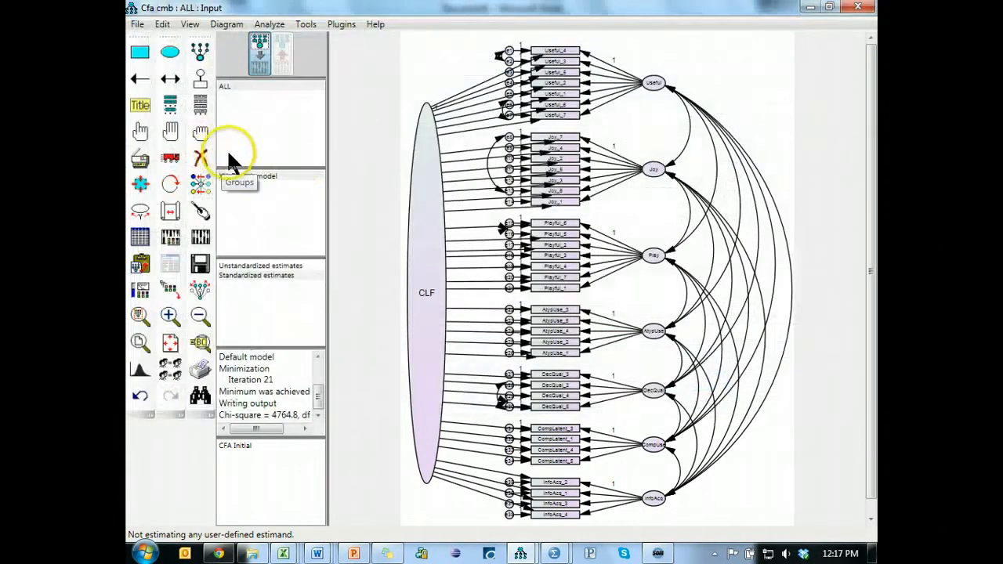
# - Calculate the estimates, proceeding with the factors uncorrelated with CLF, and bring up the text output
pyautogui.click(201, 237)
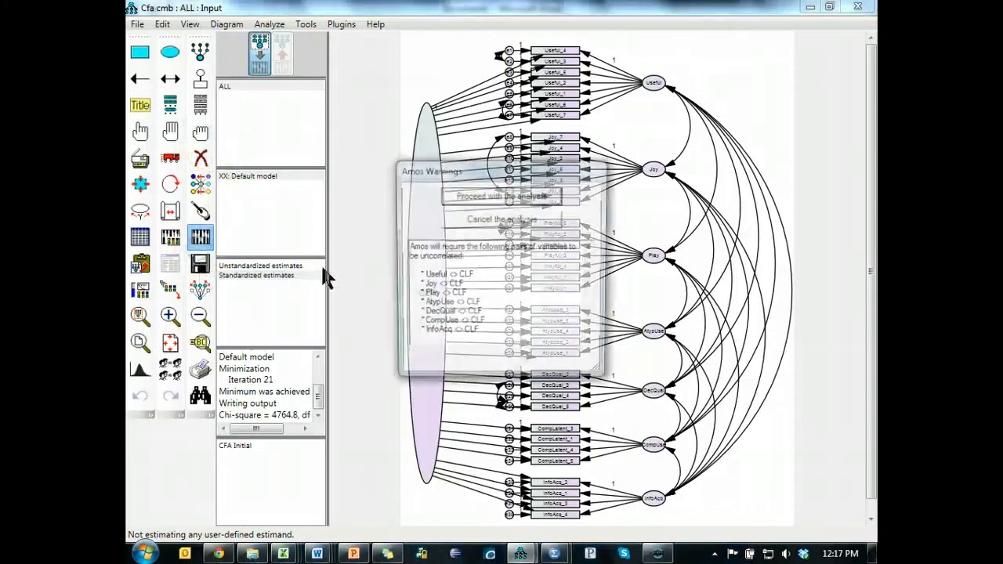
pyautogui.click(509, 196)
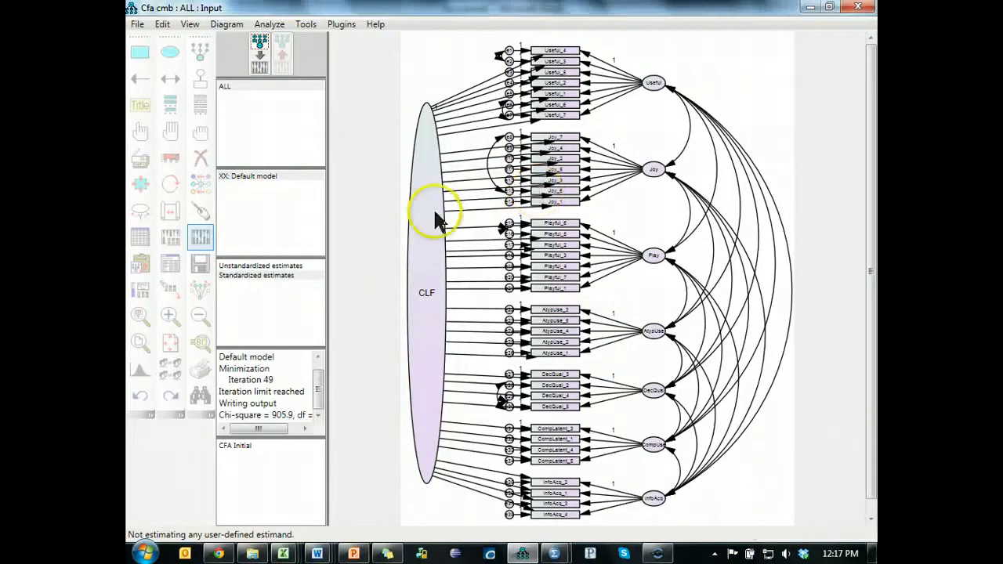
pyautogui.click(169, 266)
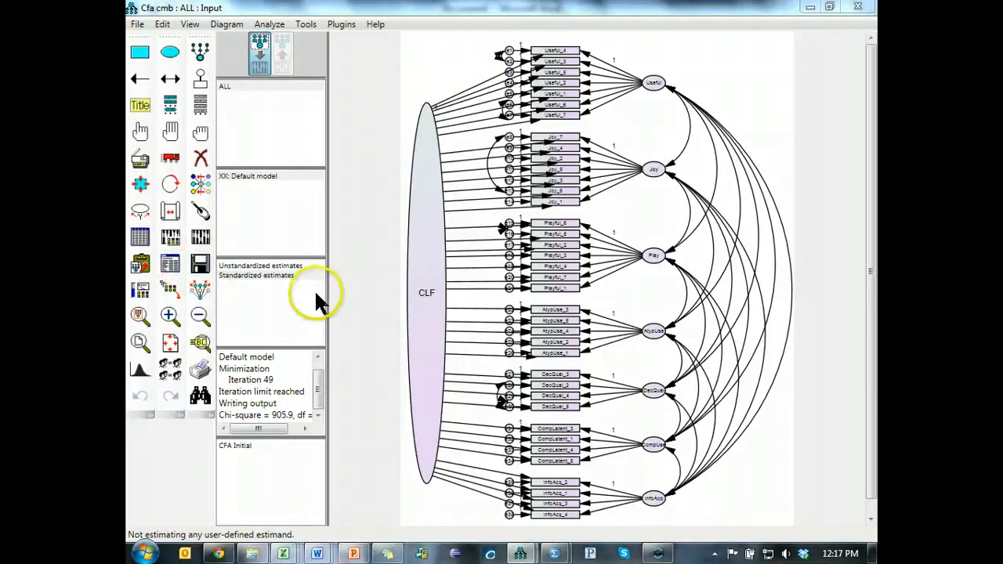
pyautogui.click(520, 553)
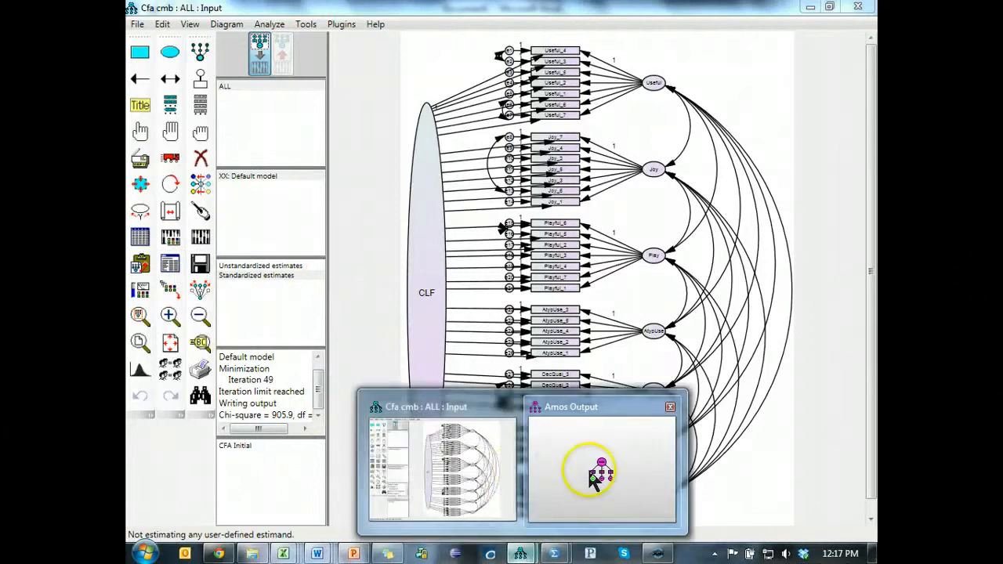
pyautogui.click(590, 471)
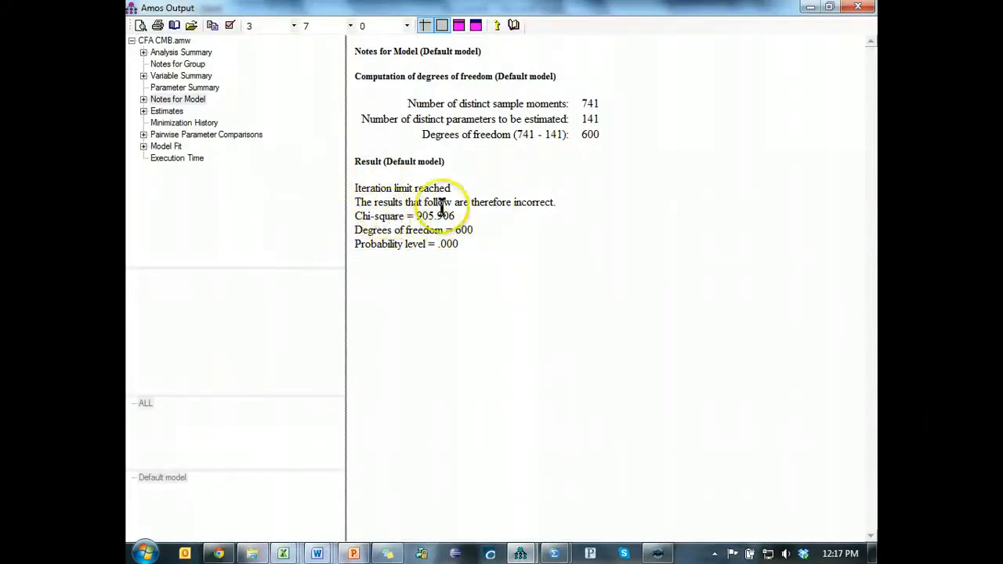
# - Examine the Joy items' estimates and standard errors in the regression weights table
pyautogui.click(167, 111)
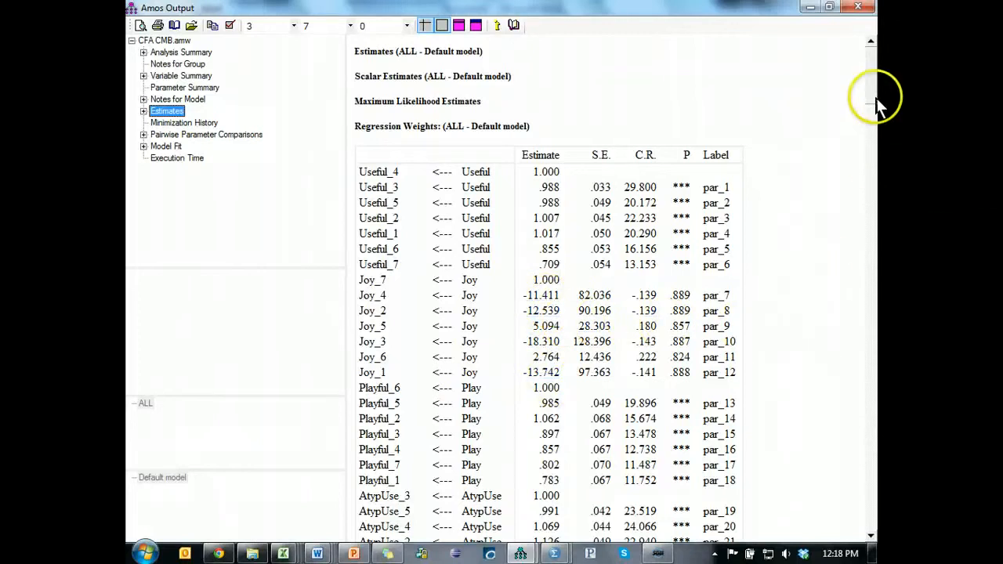
pyautogui.moveTo(872, 96)
pyautogui.mouseDown()
pyautogui.moveTo(877, 199)
pyautogui.moveTo(875, 108)
pyautogui.mouseUp()
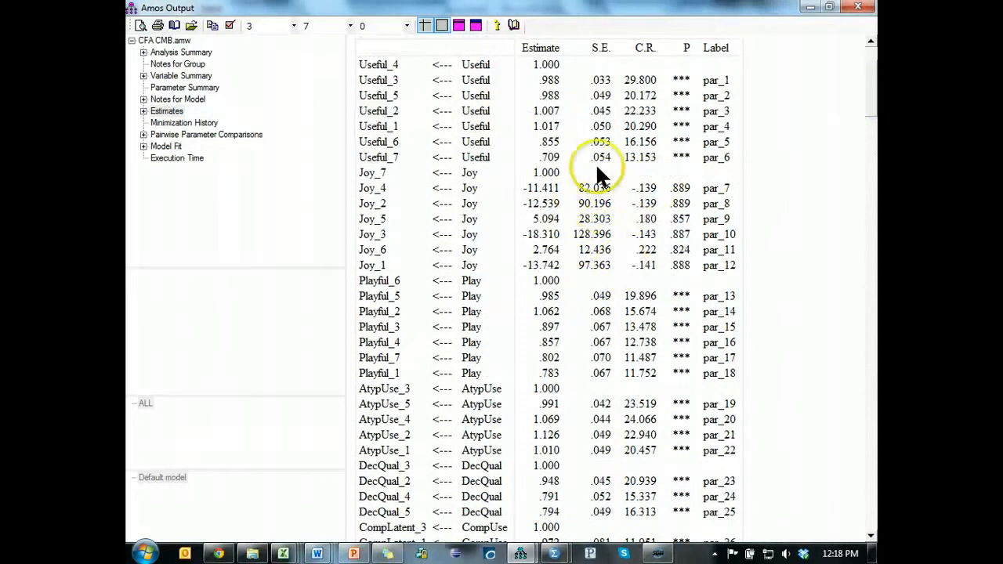
pyautogui.click(596, 245)
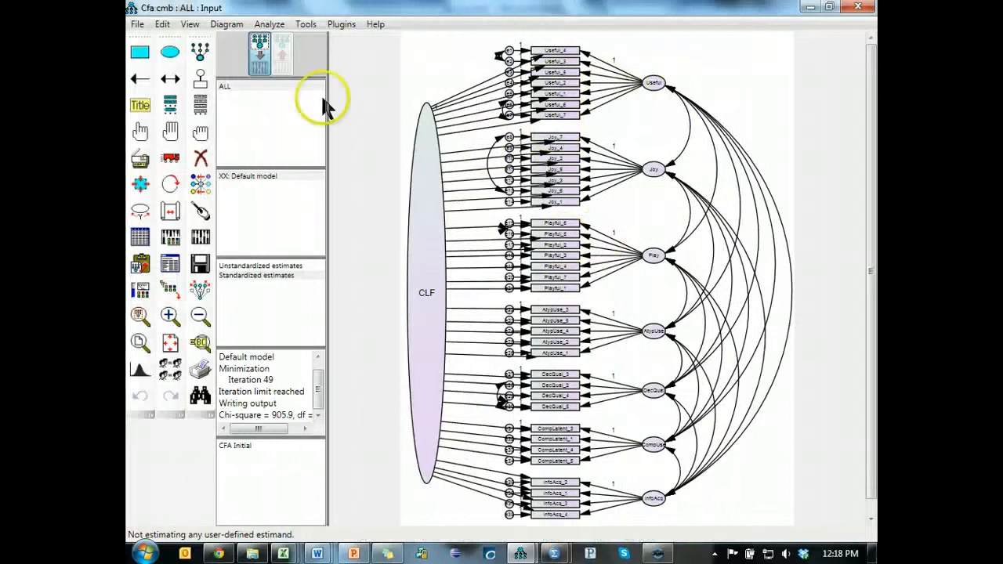
# - Clear the regression weight constraint on the Joy to Joy_7 path and set the Joy to Joy_3 path's weight to 1
pyautogui.click(586, 140)
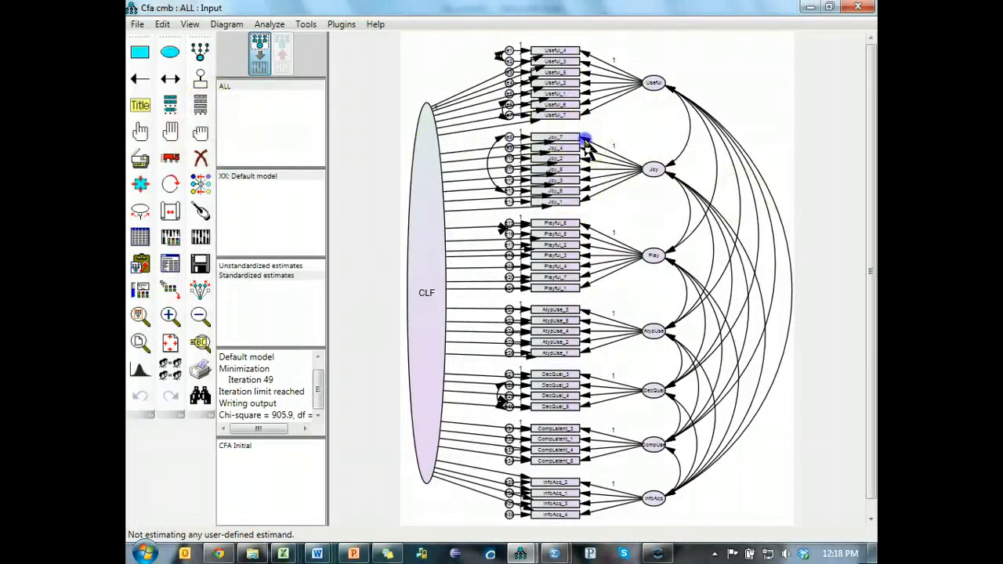
pyautogui.doubleClick(585, 140)
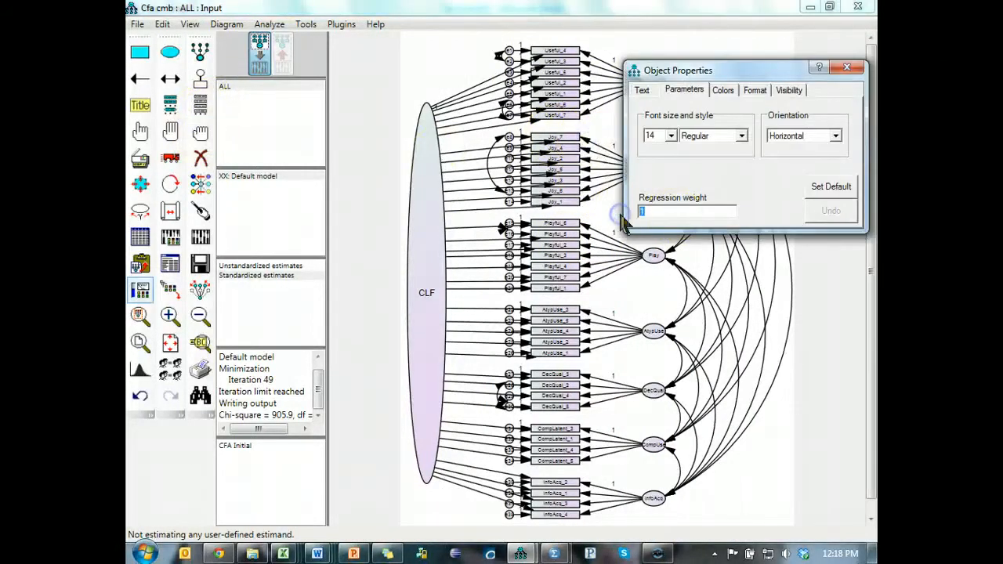
pyautogui.click(588, 184)
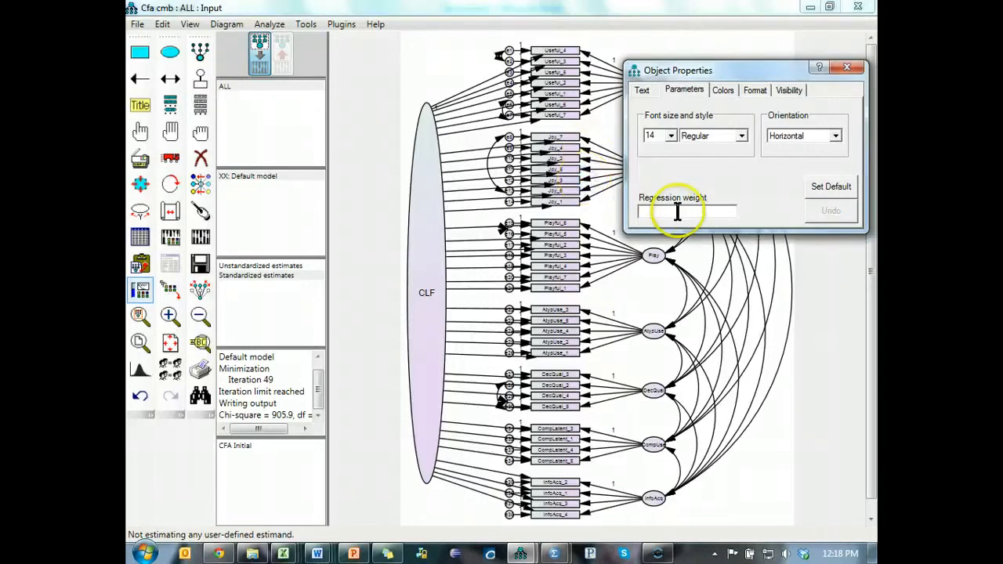
pyautogui.click(857, 67)
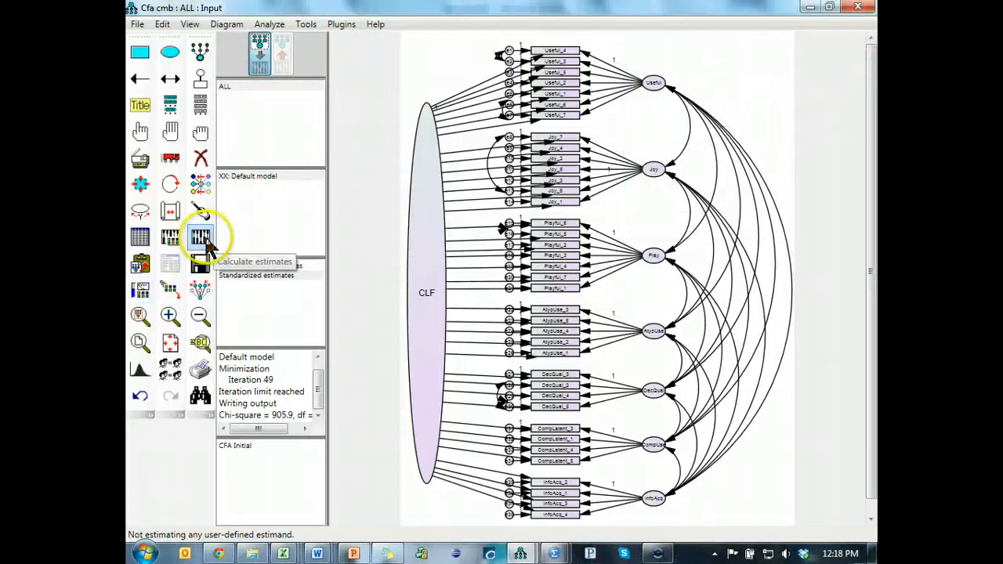
# - Recalculate the estimates, proceeding past the uncorrelated variables warning, and open the text output
pyautogui.click(200, 235)
pyautogui.click(477, 195)
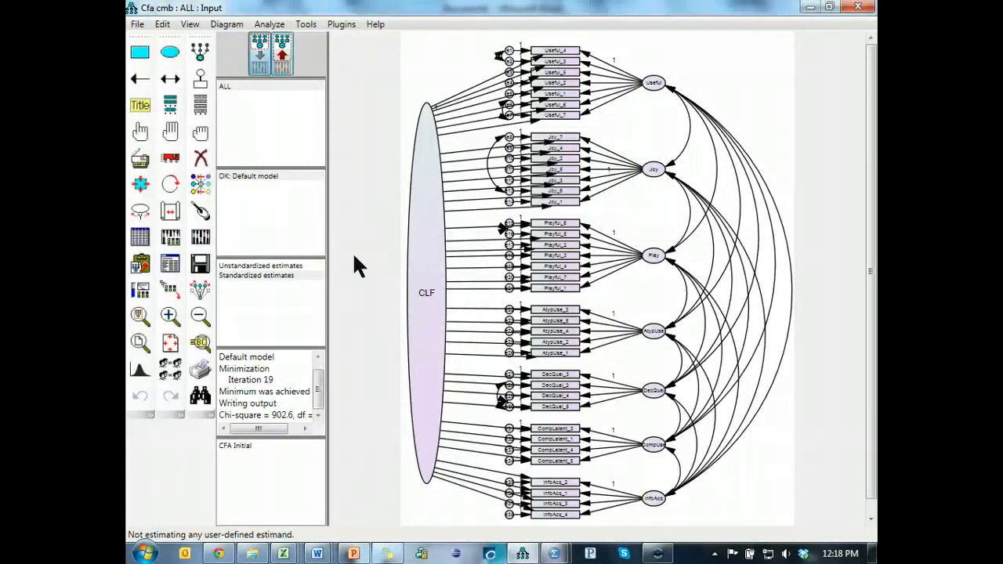
pyautogui.click(170, 263)
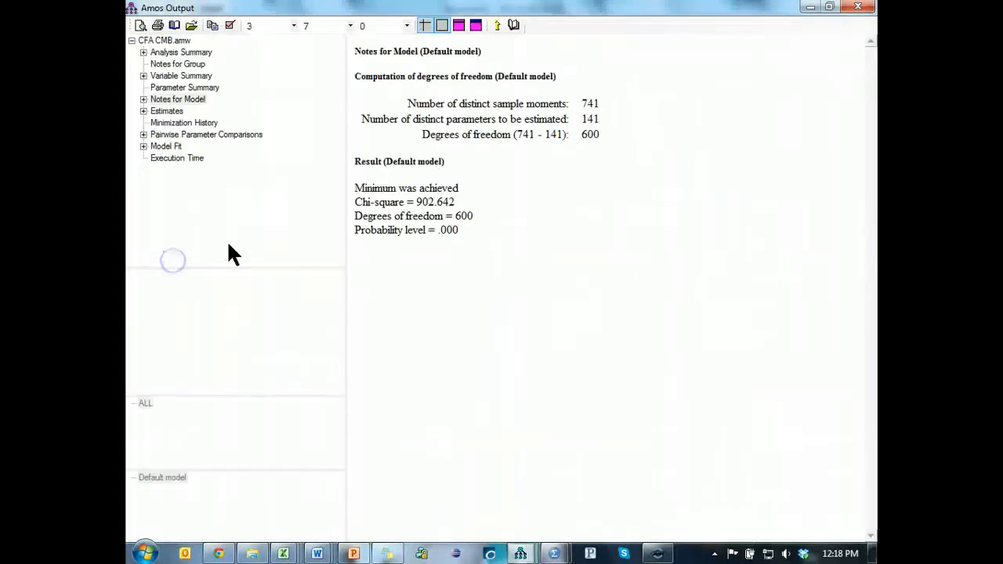
# - Examine the standardized regression weights of the factor and CLF paths, particularly those of the Joy items
pyautogui.click(166, 110)
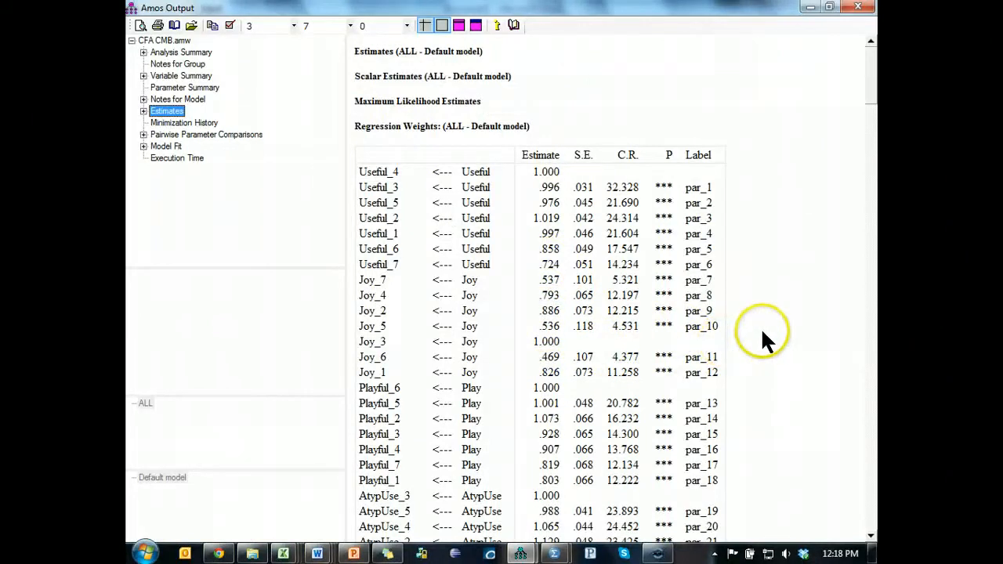
pyautogui.click(143, 110)
pyautogui.doubleClick(166, 123)
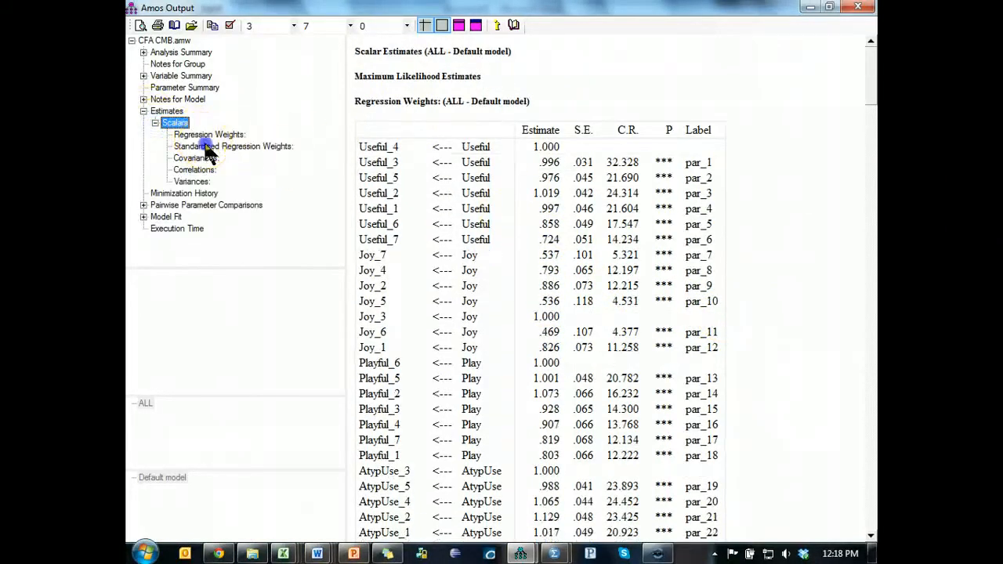
pyautogui.click(206, 147)
pyautogui.click(654, 187)
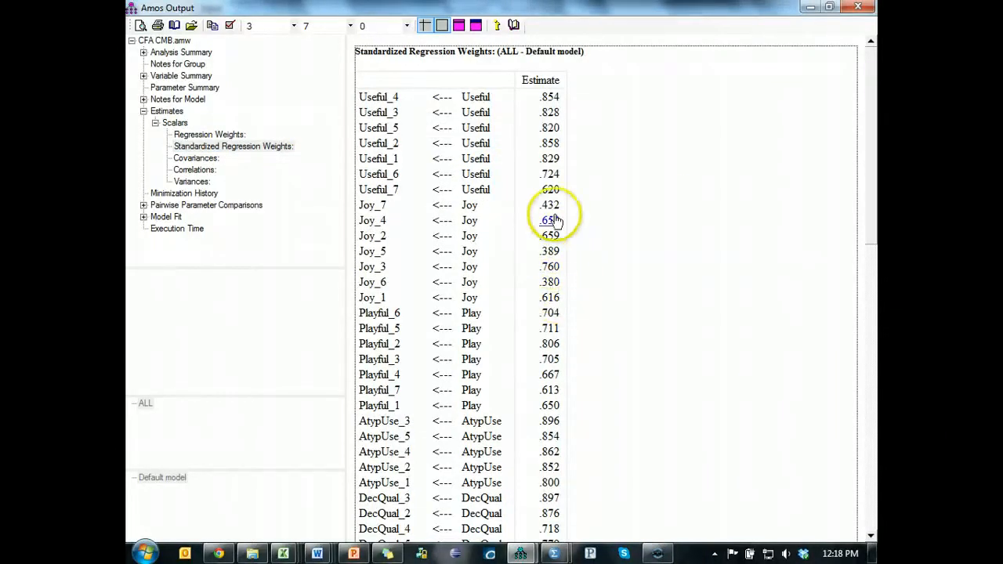
pyautogui.scroll(-3, 659, 272)
pyautogui.scroll(3, 659, 271)
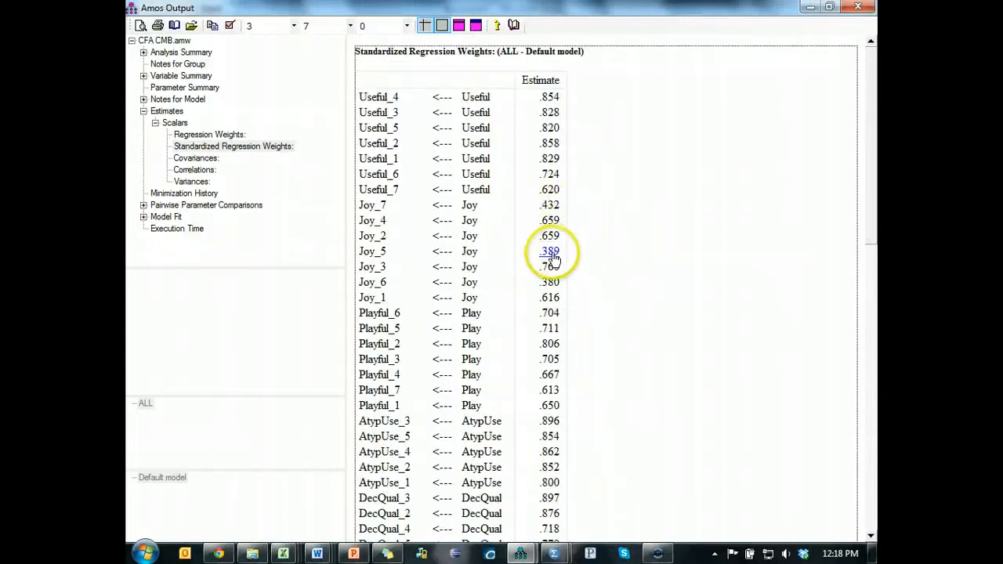
pyautogui.scroll(-3, 632, 299)
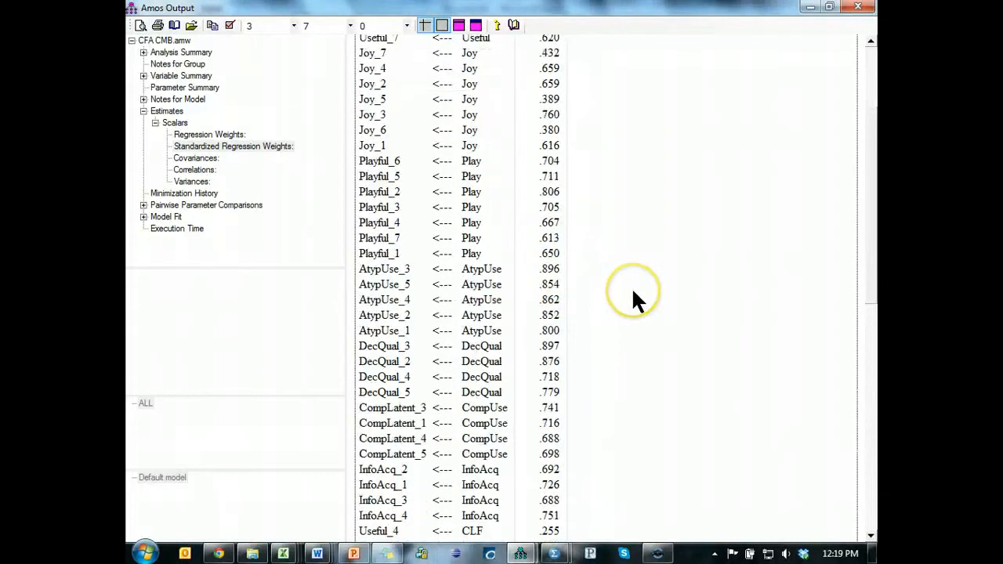
pyautogui.scroll(-3, 631, 299)
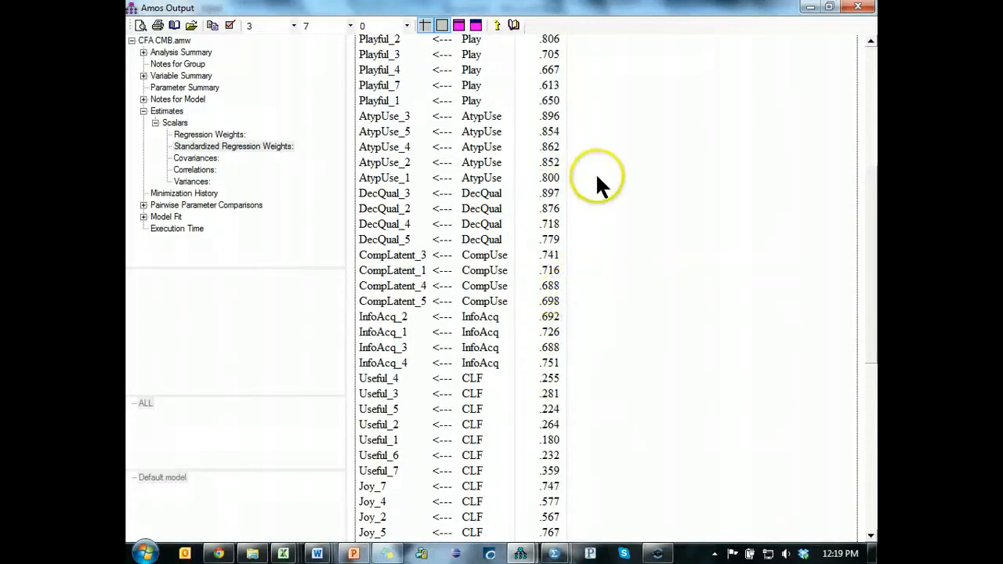
pyautogui.scroll(6, 706, 98)
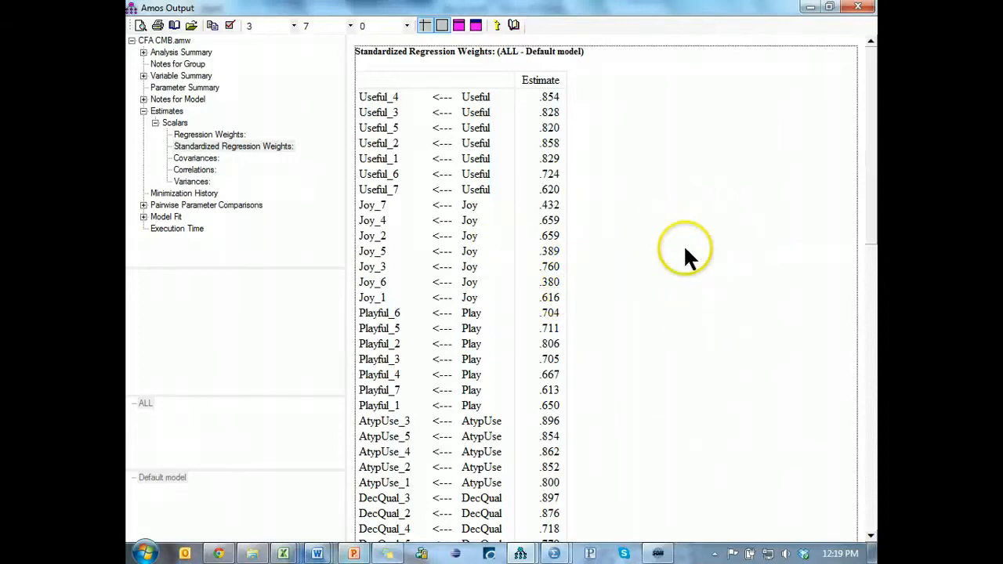
# - Return to the model, clear the weight on the Joy to Joy_3 path and set the Joy to Joy_5 path's regression weight to 1
pyautogui.hotkey('alt', 'Tab')
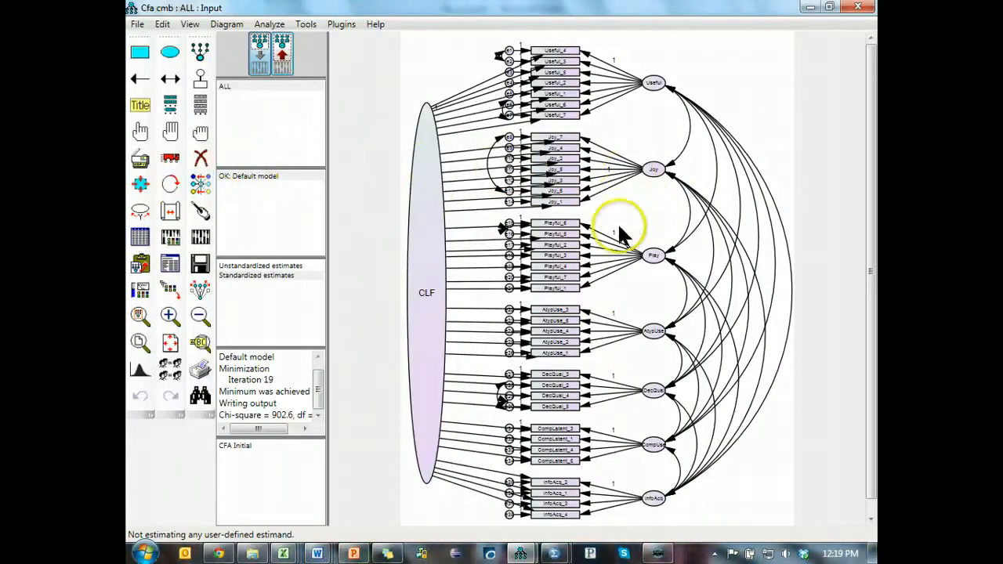
pyautogui.doubleClick(594, 169)
pyautogui.click(665, 212)
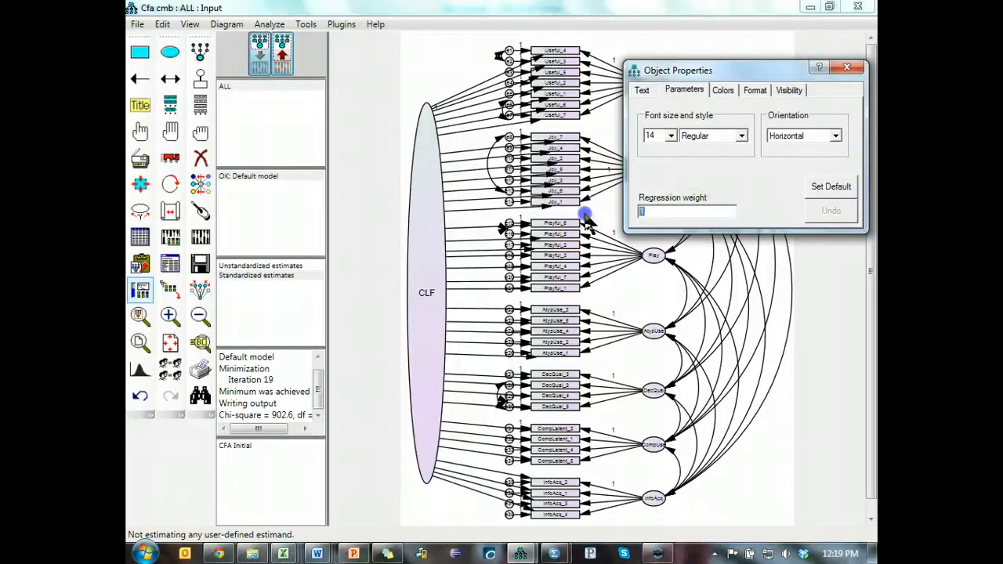
pyautogui.press('BackSpace')
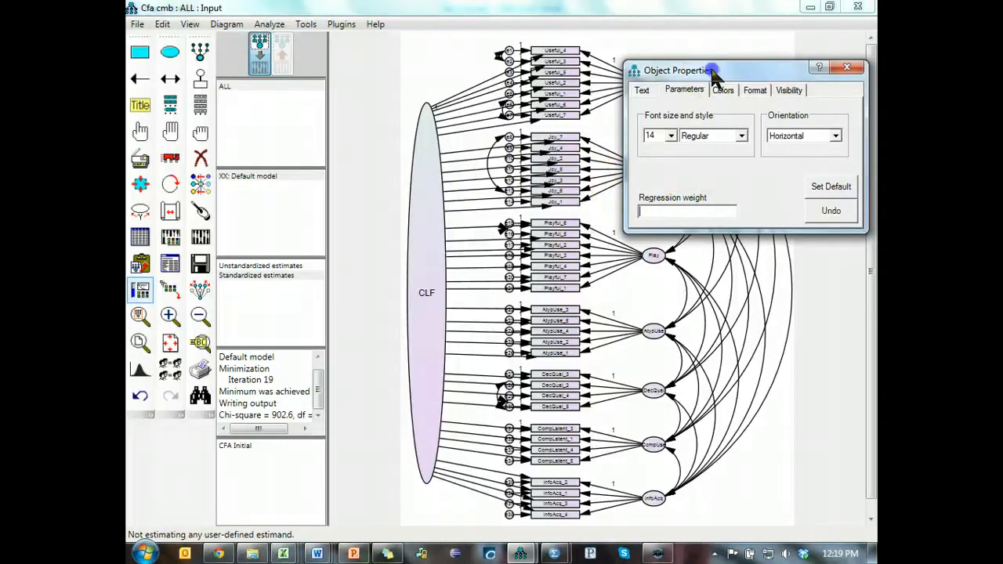
pyautogui.moveTo(713, 73); pyautogui.dragTo(236, 98)
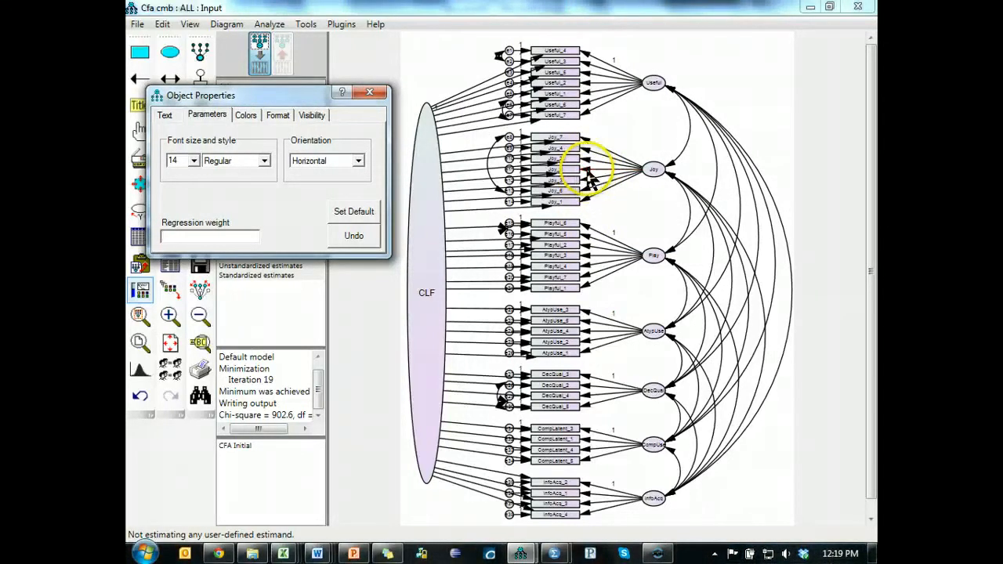
pyautogui.write('1')
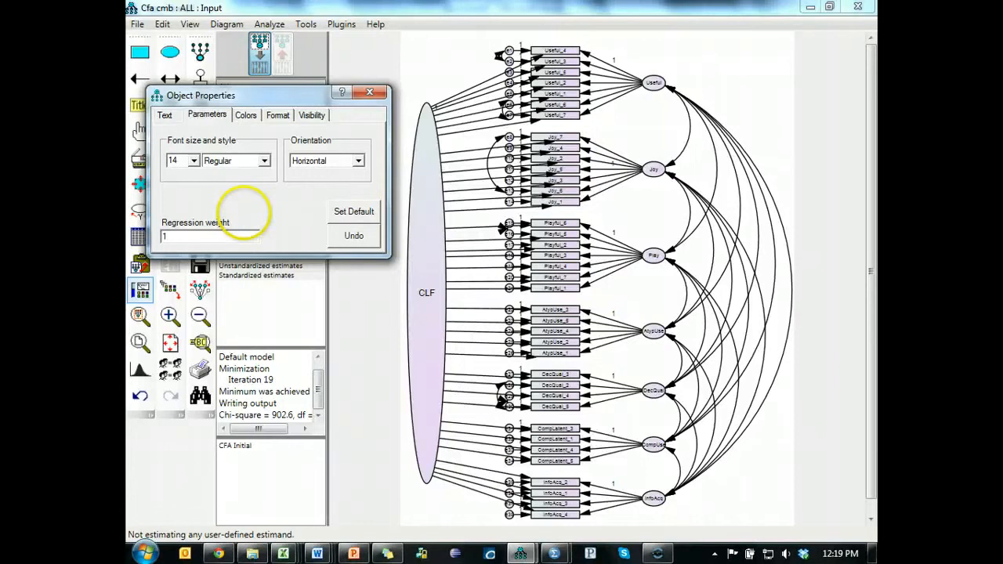
pyautogui.click(374, 95)
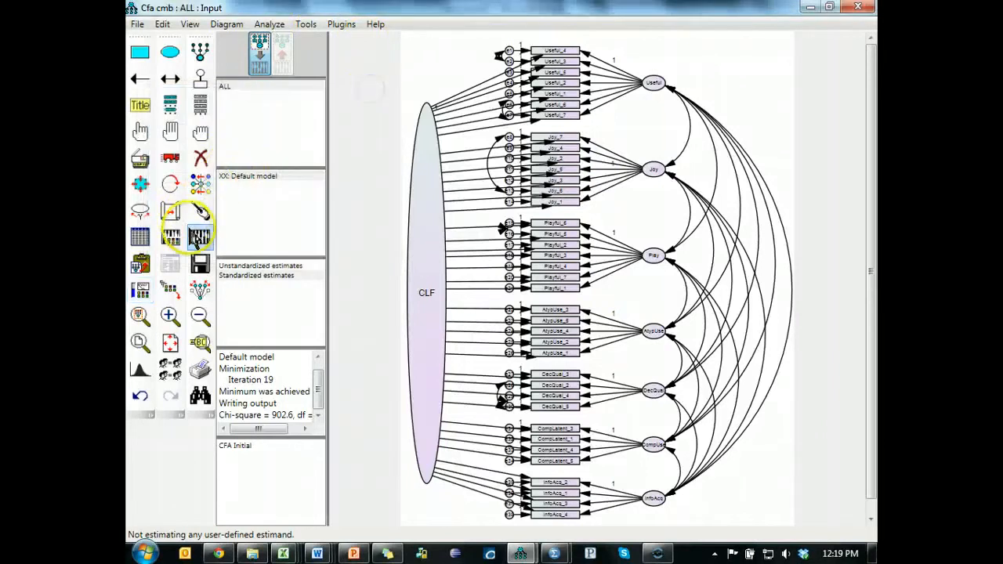
# - Recalculate the estimates with the Joy to Joy_5 weight constraint, proceeding past the uncorrelated variables warning
pyautogui.click(200, 236)
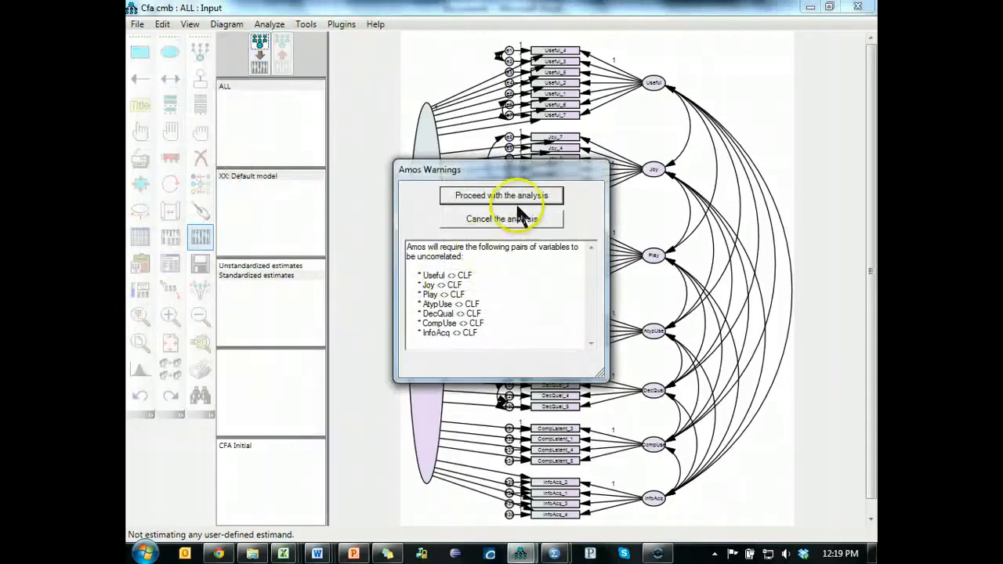
pyautogui.click(521, 196)
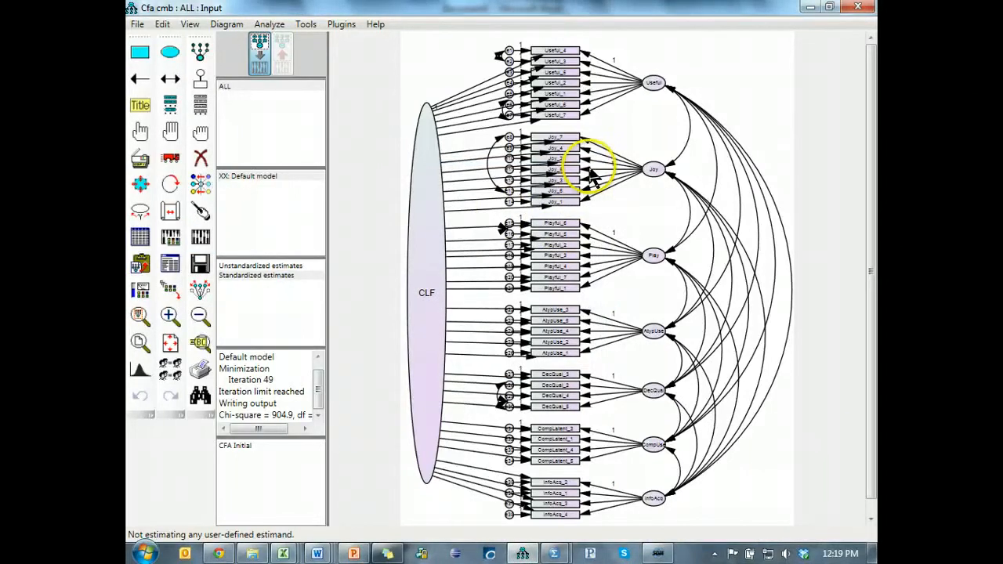
# - Clear the regression weight on the Joy to Joy_5 path and set the Joy to Joy_6 path's weight to 1
pyautogui.doubleClick(594, 179)
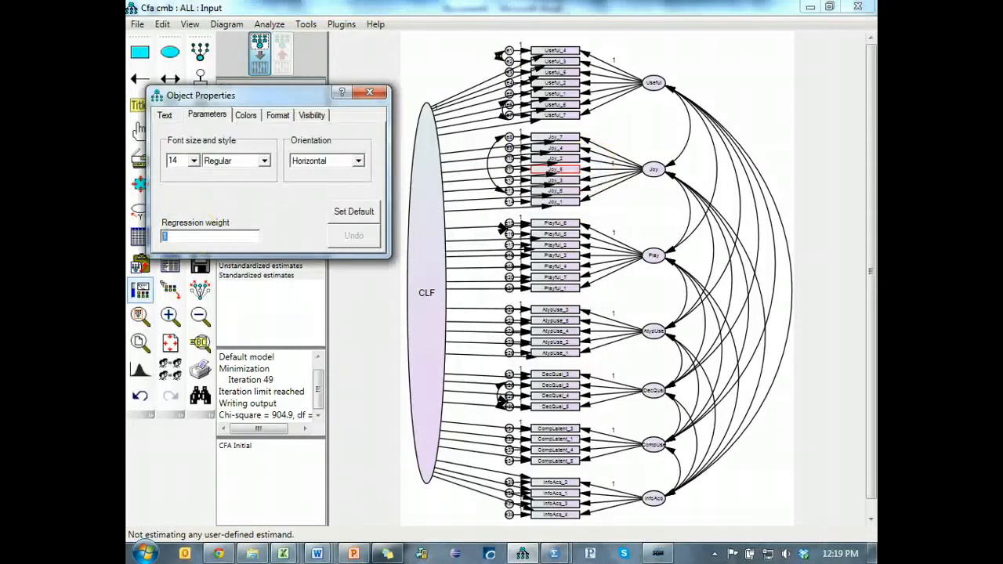
pyautogui.click(594, 200)
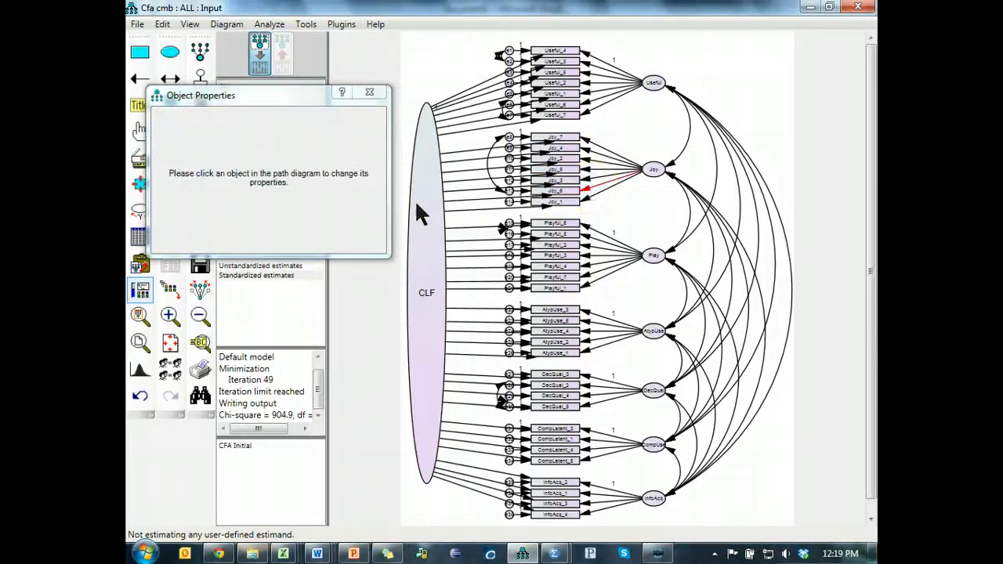
pyautogui.click(588, 189)
pyautogui.click(247, 236)
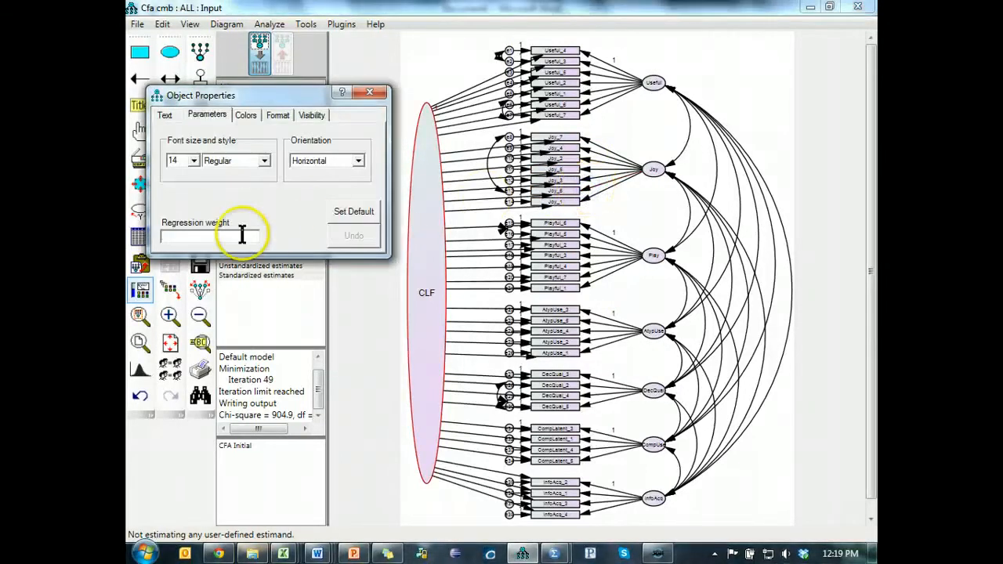
pyautogui.write('1')
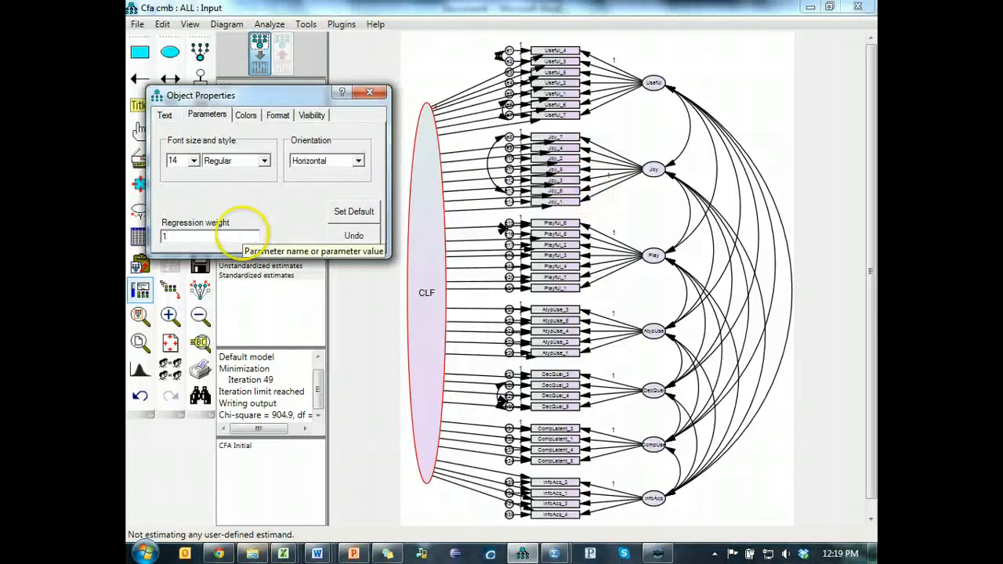
pyautogui.click(369, 92)
# - Recalculate the estimates, accepting the uncorrelated variables warning, and open the text output
pyautogui.click(201, 234)
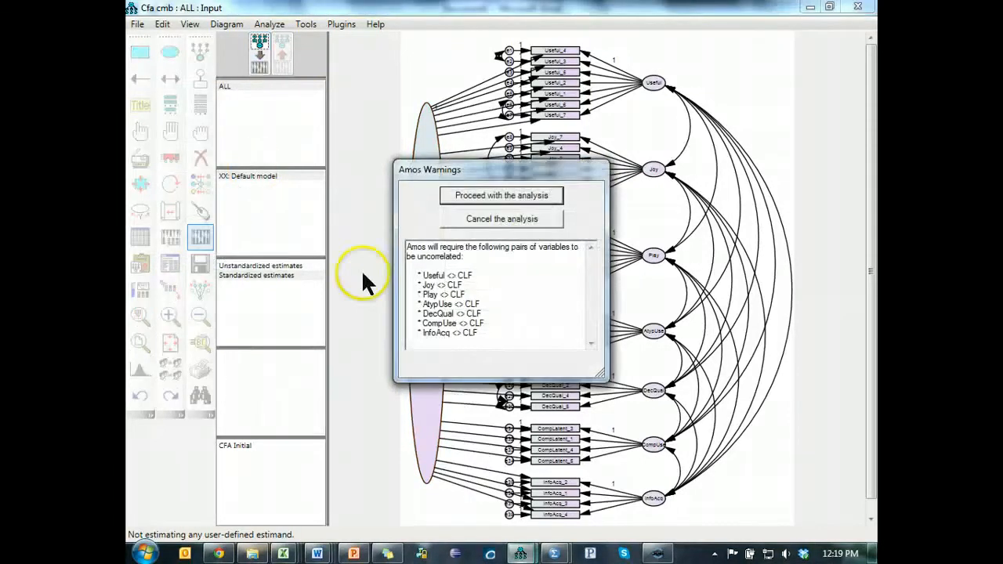
pyautogui.click(475, 193)
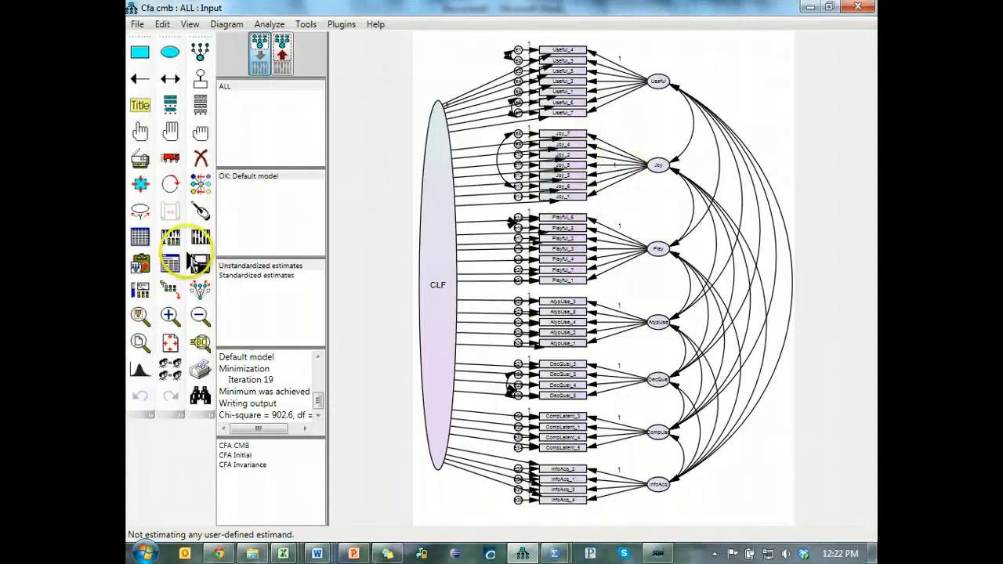
pyautogui.click(183, 267)
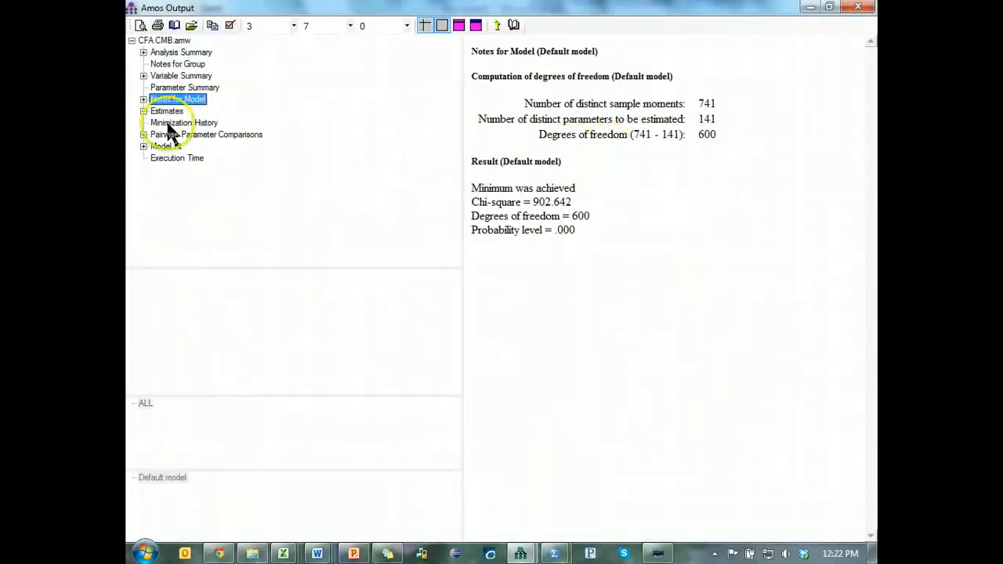
# - Examine the standardized regression weights in the estimates, particularly those of the Joy items
pyautogui.click(174, 114)
pyautogui.moveTo(872, 96); pyautogui.dragTo(877, 250)
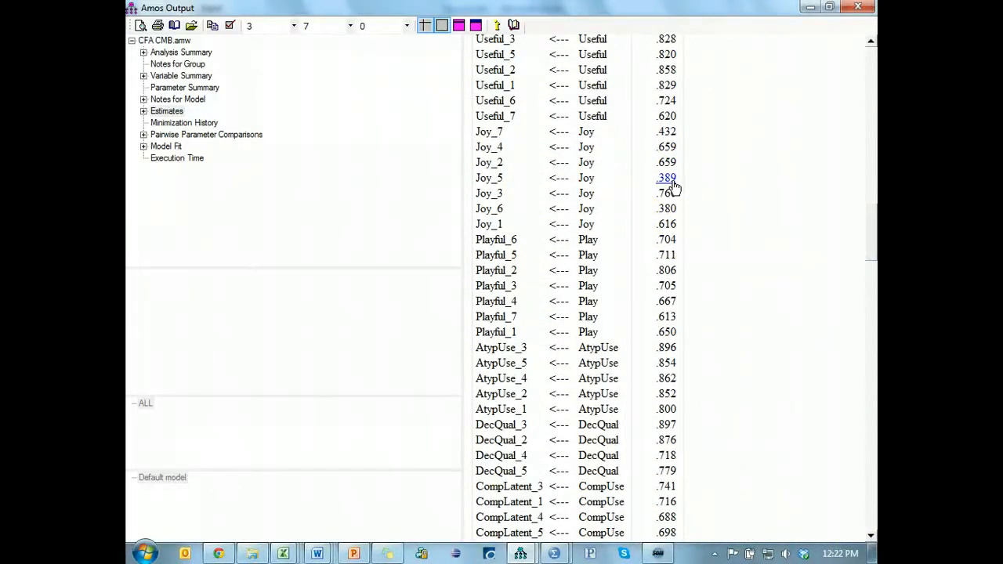
pyautogui.click(724, 174)
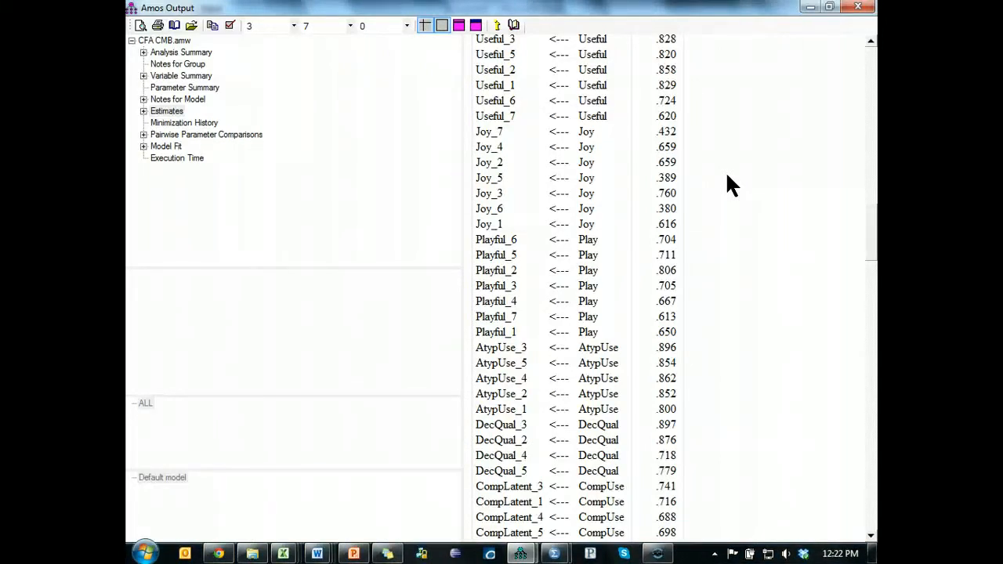
# - Return to the path diagram, save the model, and switch to the Statwiki Guidelines page in Chrome
pyautogui.hotkey('alt', 'Tab')
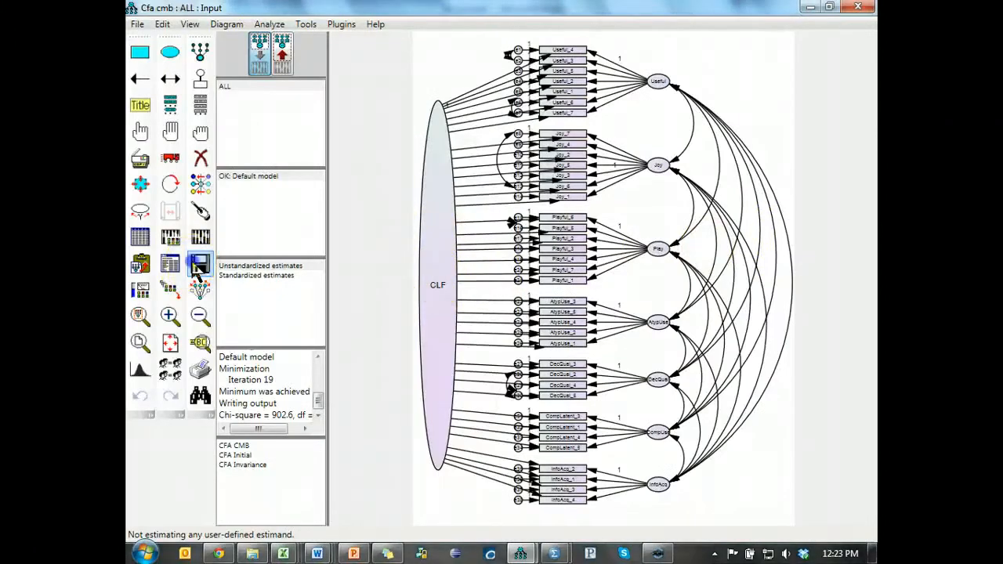
pyautogui.hotkey('alt', 'Tab')
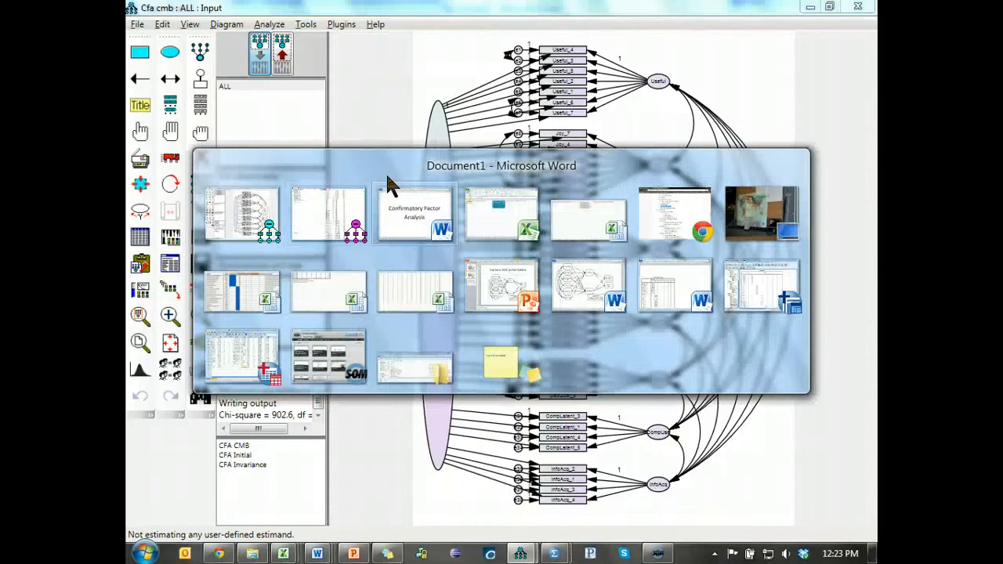
pyautogui.press('Tab')
pyautogui.click(642, 219)
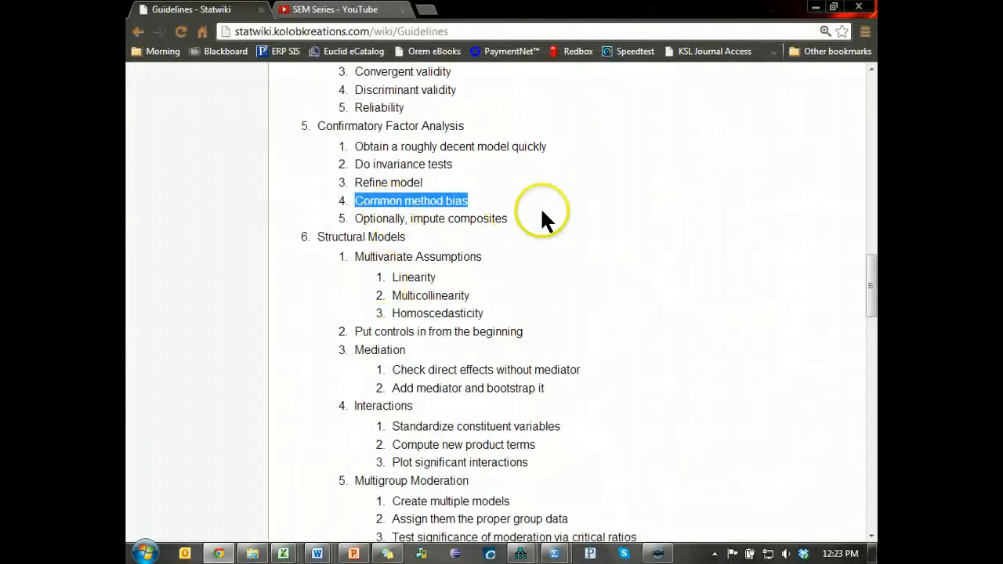
# - Glance back at the model and highlight "Optionally, impute composites" under Confirmatory Factor Analysis on the Guidelines page
pyautogui.hotkey('alt', 'Tab')
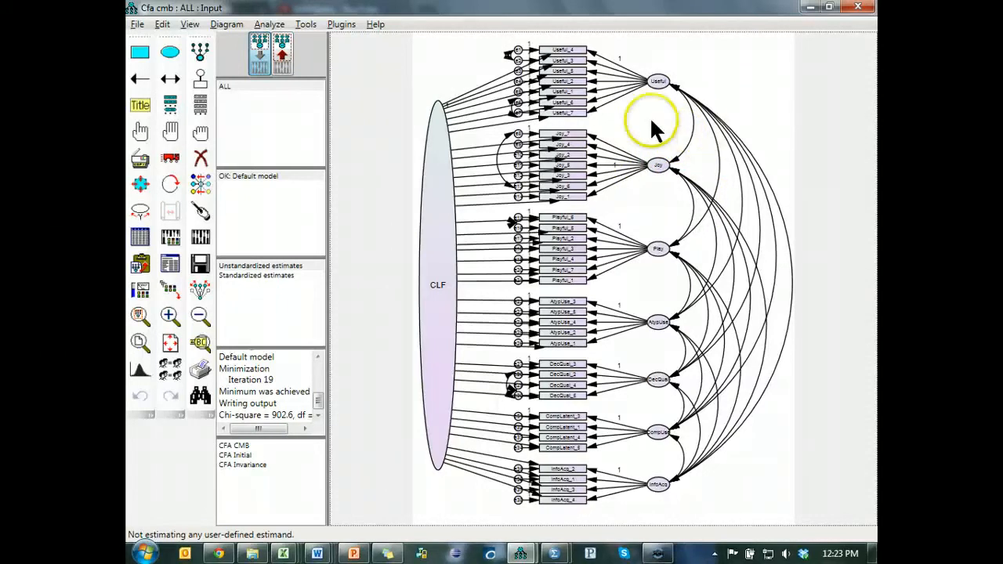
pyautogui.hotkey('alt', 'Tab')
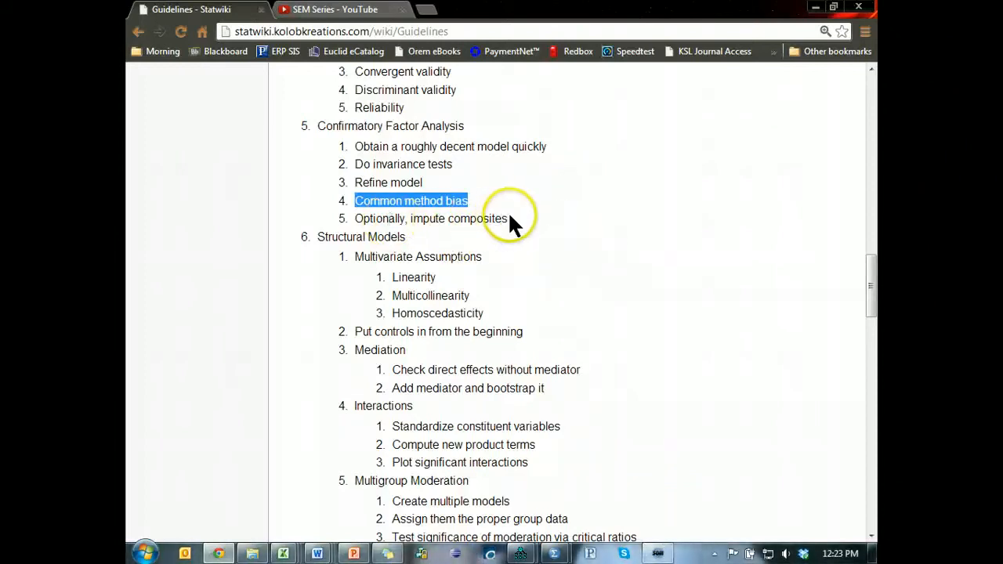
pyautogui.moveTo(508, 219); pyautogui.dragTo(357, 220)
# - Switch back to the Amos model and start Data Imputation, proceeding past the uncorrelated variables warning
pyautogui.hotkey('alt', 'Tab')
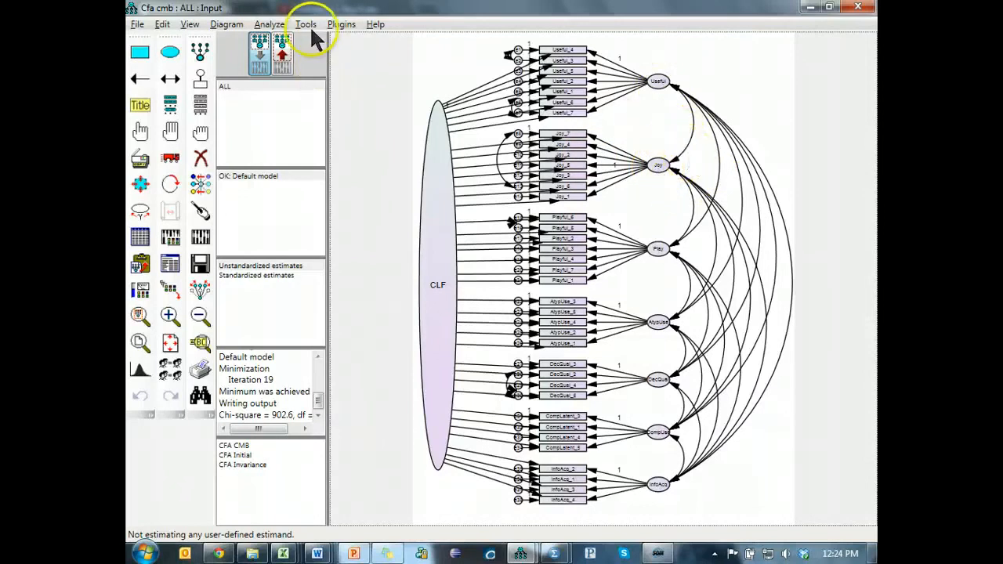
pyautogui.click(269, 25)
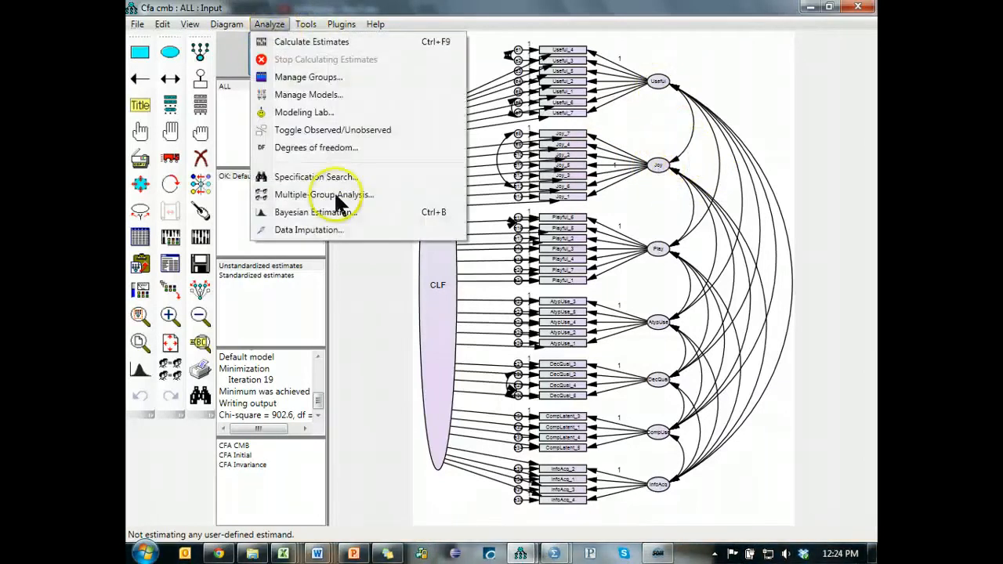
pyautogui.click(336, 229)
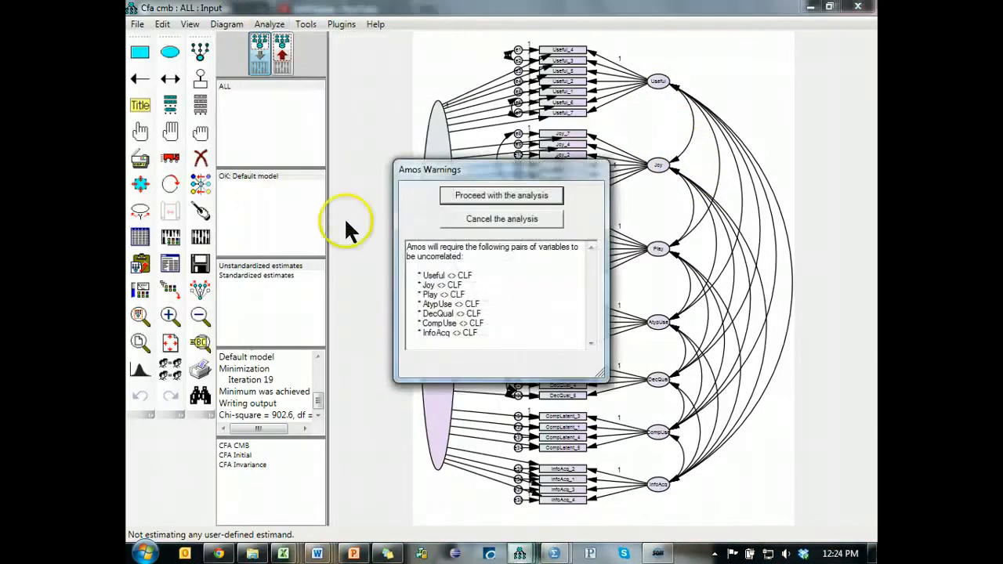
pyautogui.moveTo(522, 162); pyautogui.dragTo(672, 177)
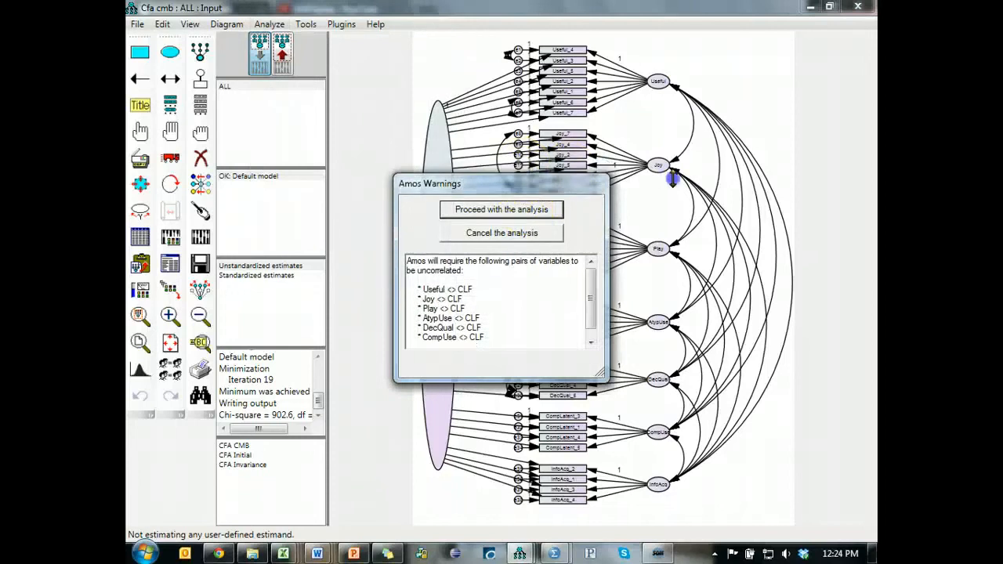
pyautogui.moveTo(560, 180); pyautogui.dragTo(672, 127)
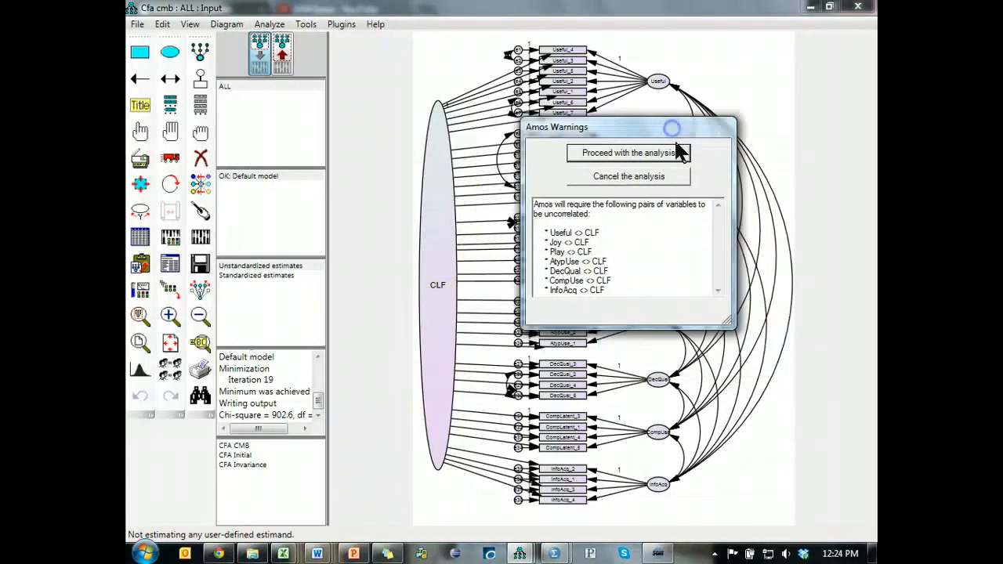
pyautogui.click(679, 152)
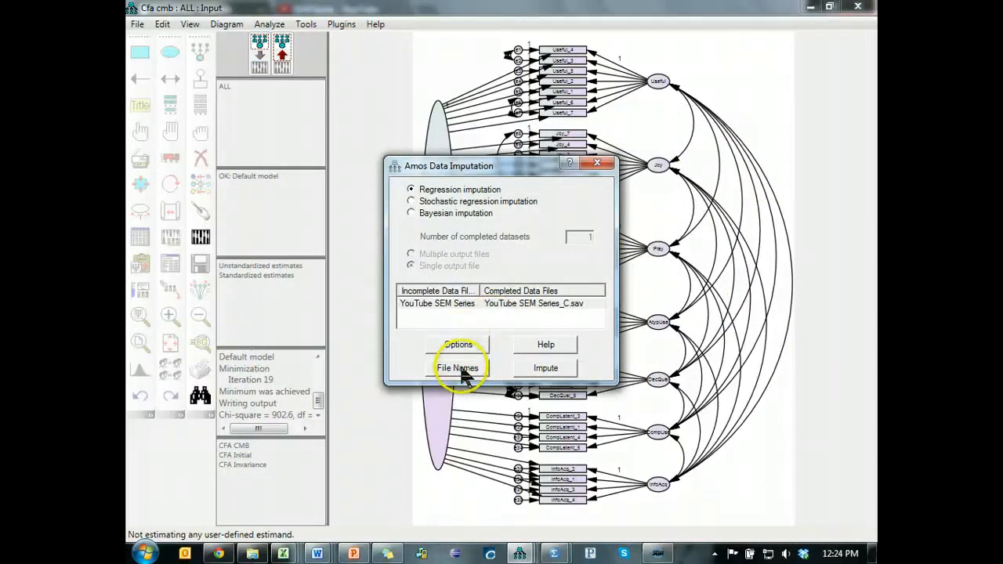
# - Run the regression imputation into YouTube SEM Series_C.sav and close the summary and imputation dialogs
pyautogui.click(535, 369)
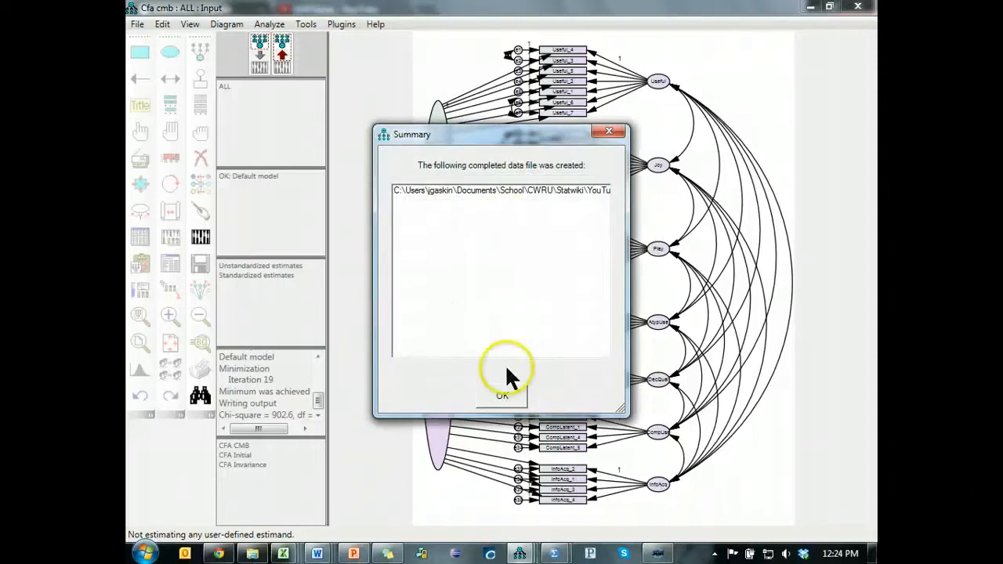
pyautogui.click(504, 393)
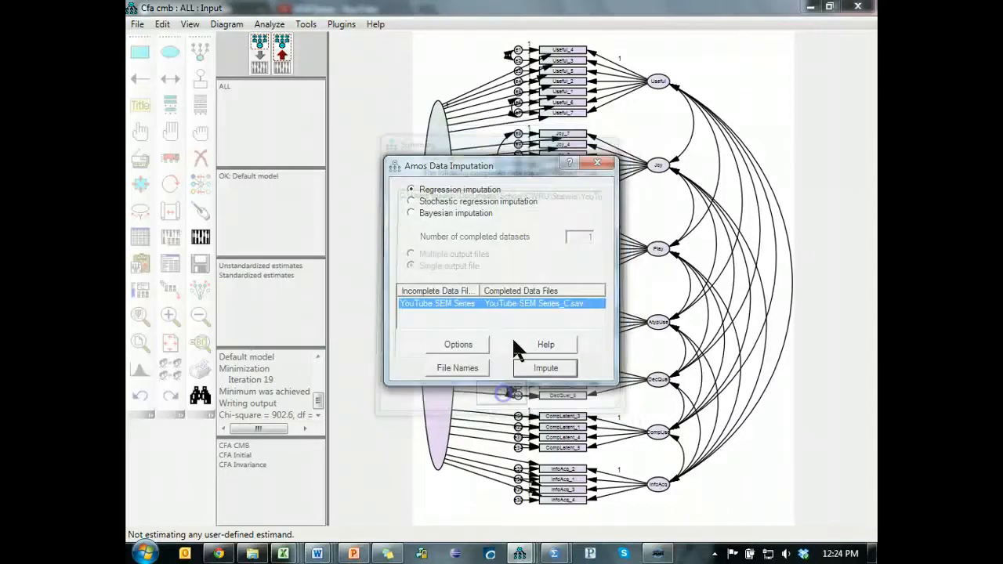
pyautogui.click(595, 165)
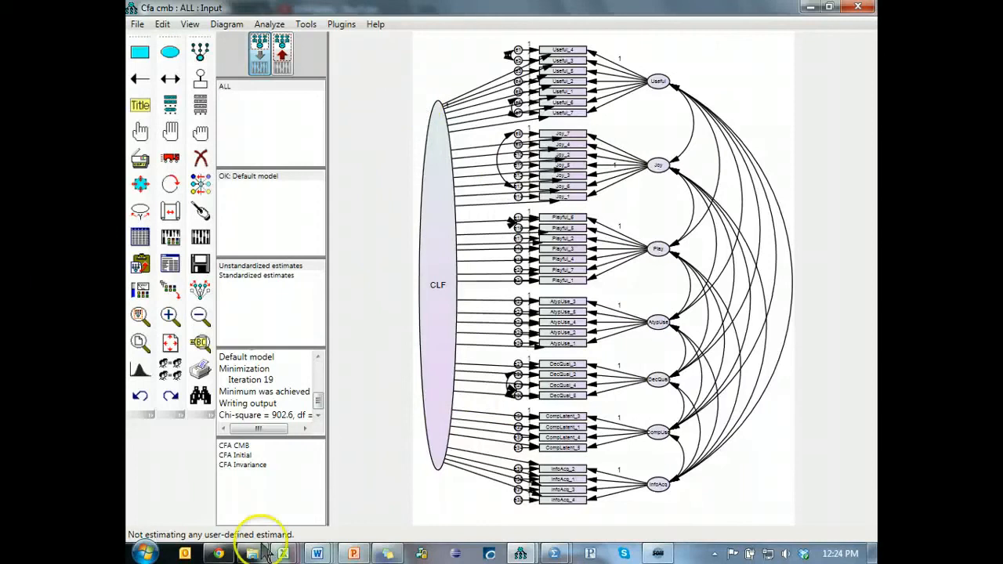
# - Switch to Windows Explorer, locate YouTube SEM Series_C.sav in the Statwiki folder, and return to the model
pyautogui.hotkey('alt', 'Tab')
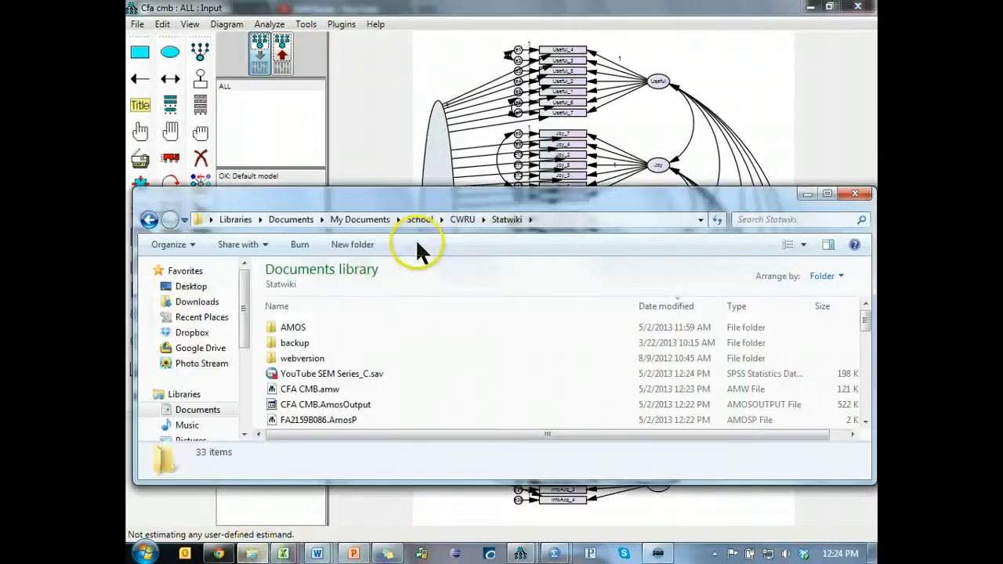
pyautogui.click(377, 389)
pyautogui.click(375, 373)
pyautogui.scroll(-2, 504, 380)
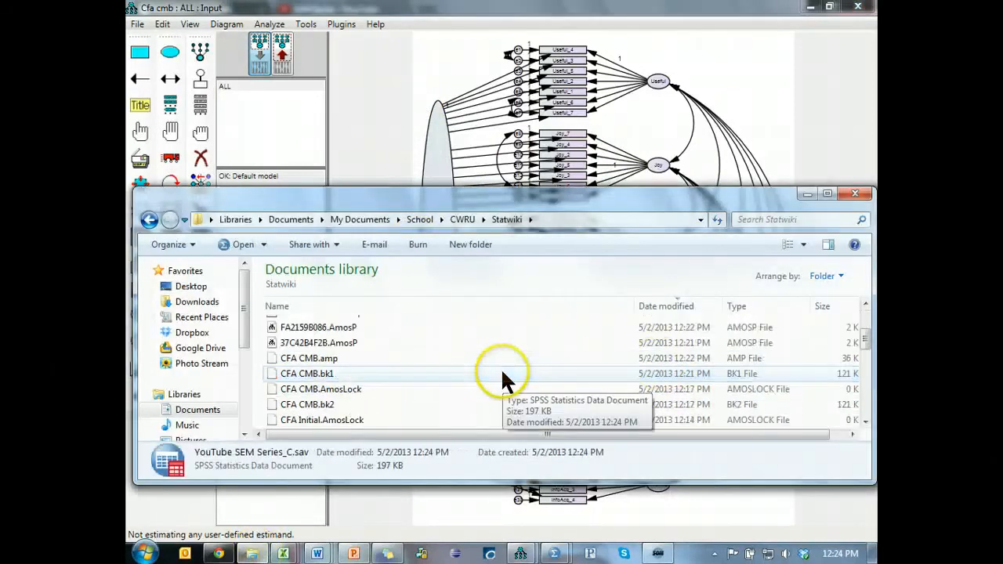
pyautogui.scroll(2, 471, 377)
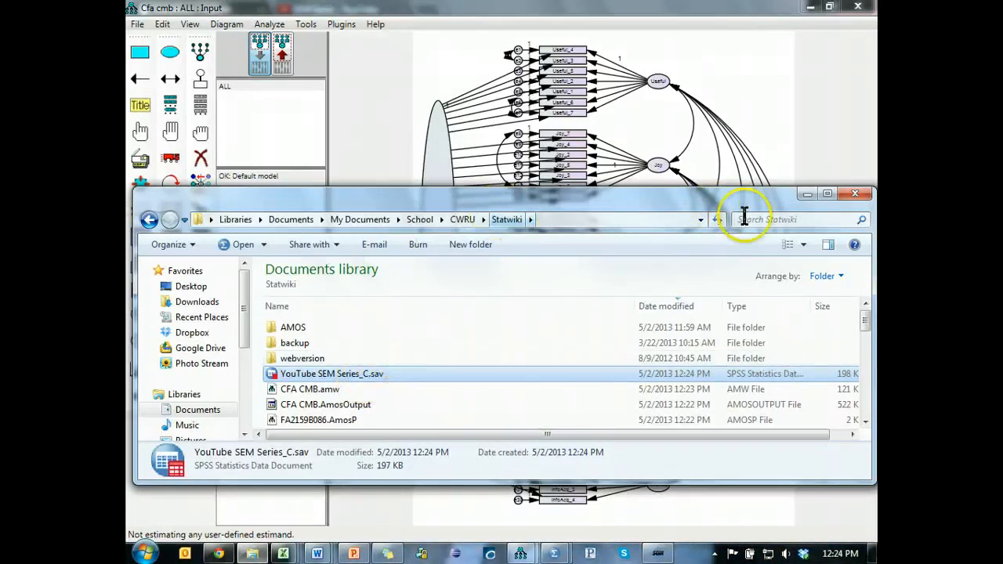
pyautogui.click(812, 193)
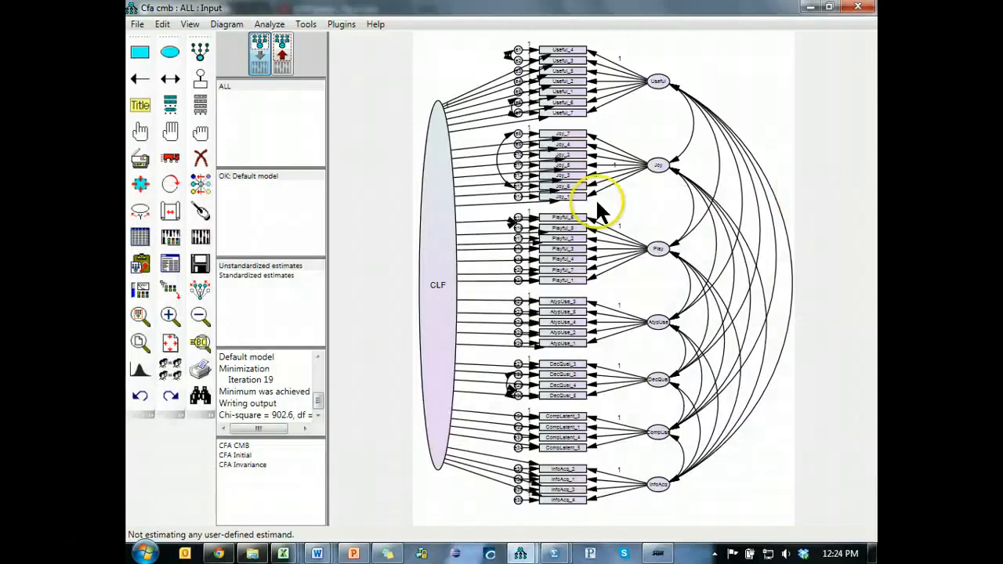